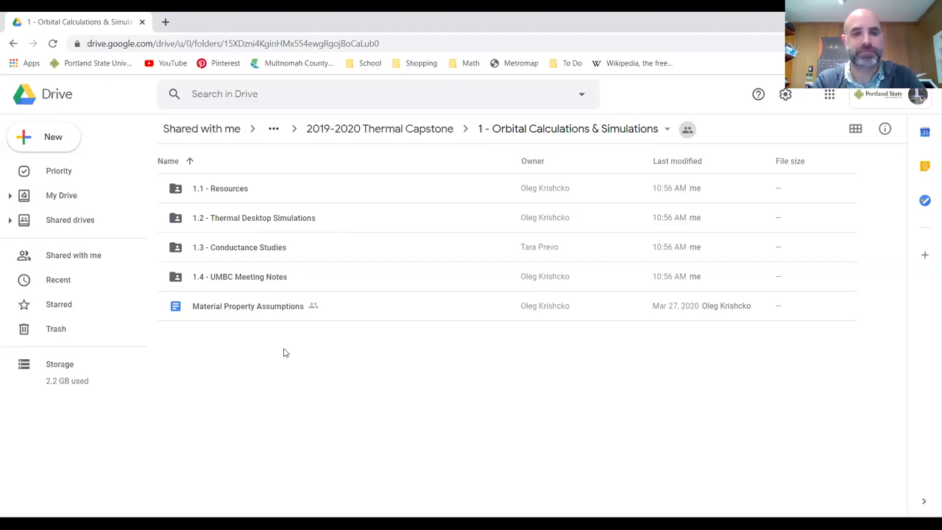
# Highlight the 1.1 - Resources, 1.3 - Conductance Studies and 1.4 - UMBC Meeting Notes subfolders in turn to present them
pyautogui.click(234, 193)
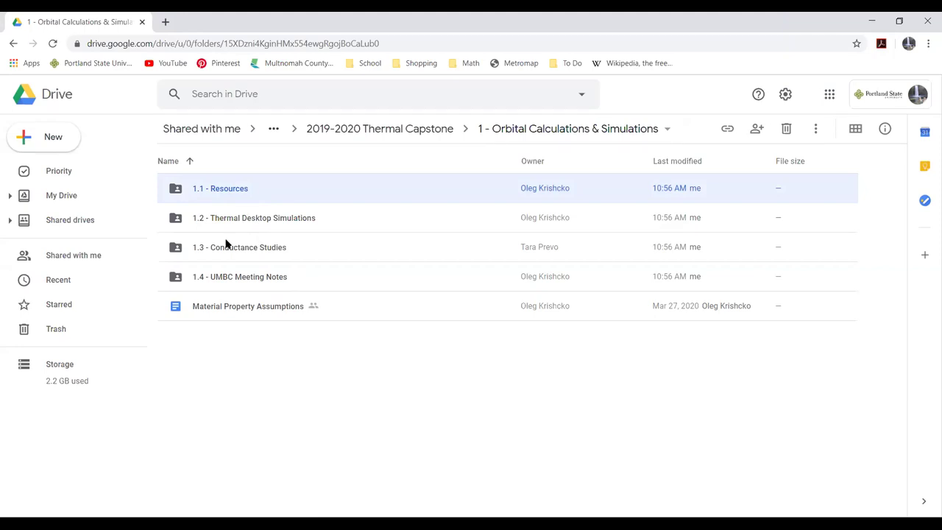
pyautogui.click(271, 256)
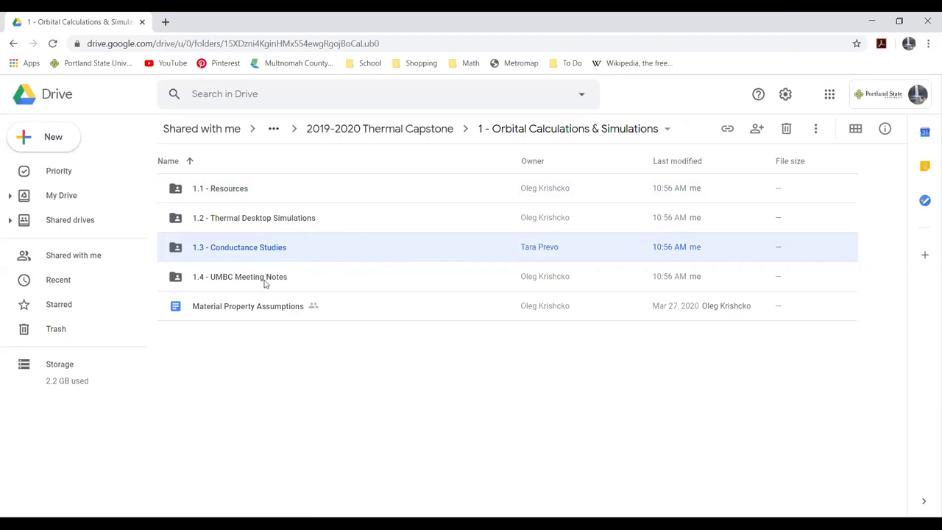
pyautogui.press('Down')
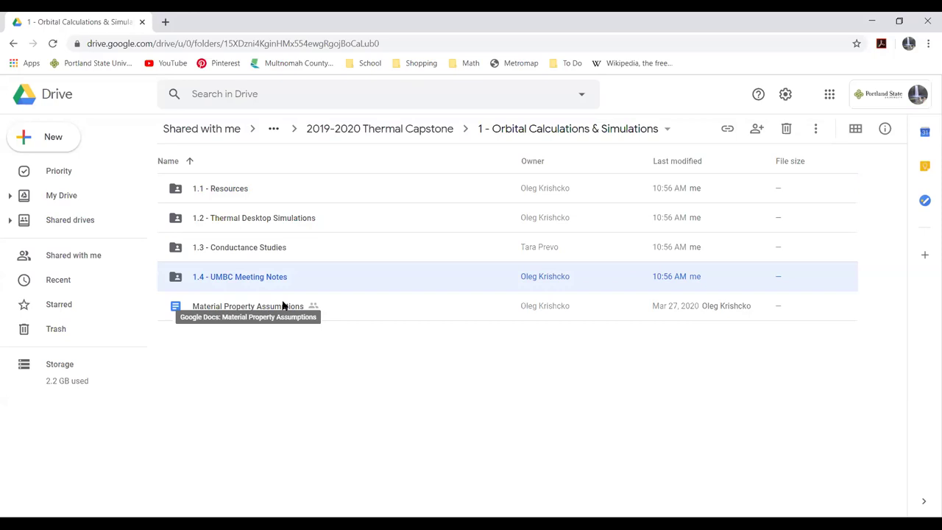
# Open the 2 - Thermal Vacuum Chamber (TVAC) folder of the 2019-2020 Thermal Capstone, highlight its Design, BOMs & UTEAP and Validation subfolders, and return to the parent folder
pyautogui.click(343, 137)
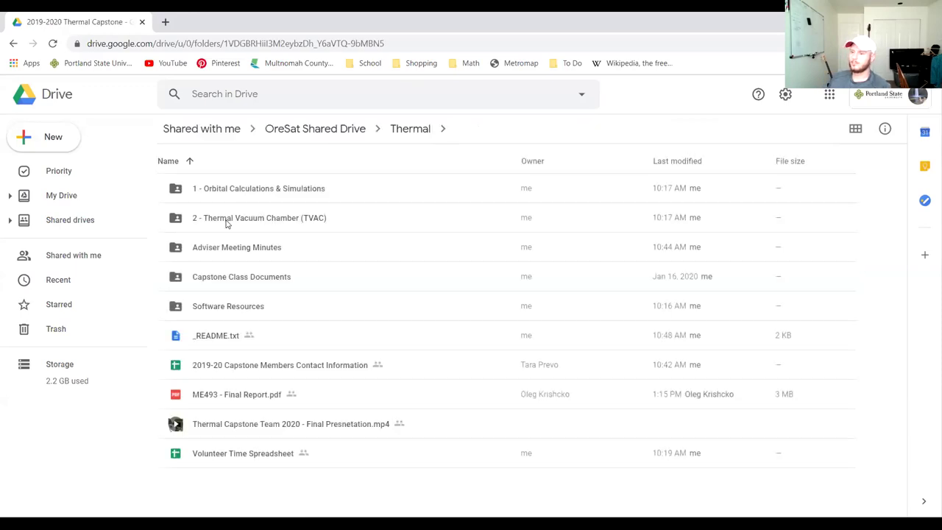
pyautogui.doubleClick(226, 213)
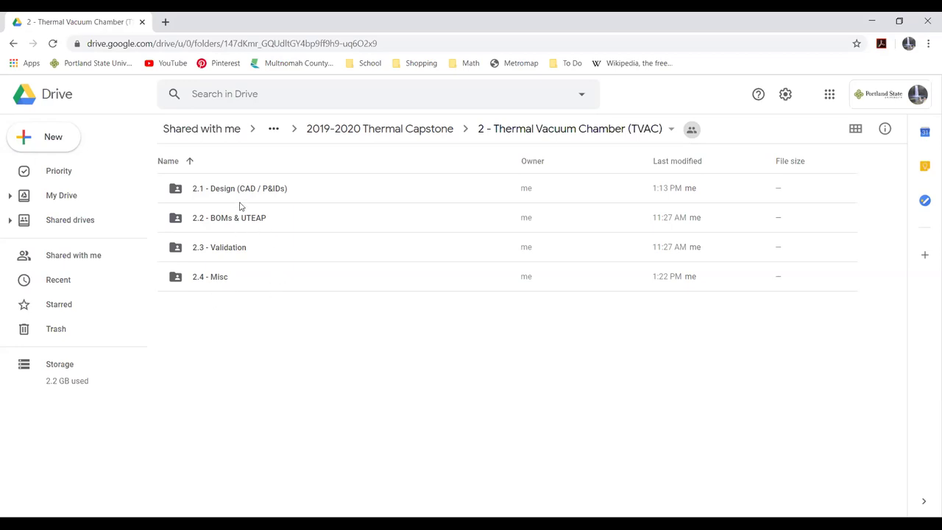
pyautogui.click(287, 193)
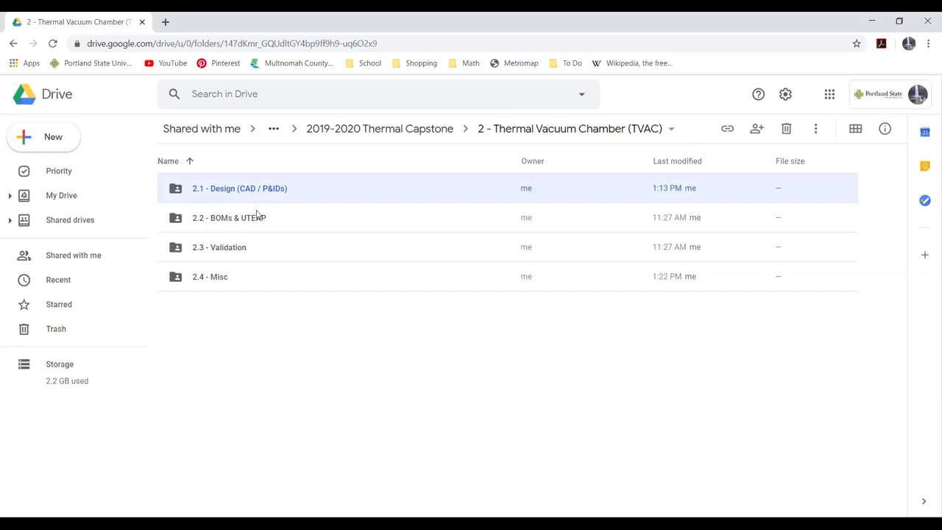
pyautogui.click(253, 215)
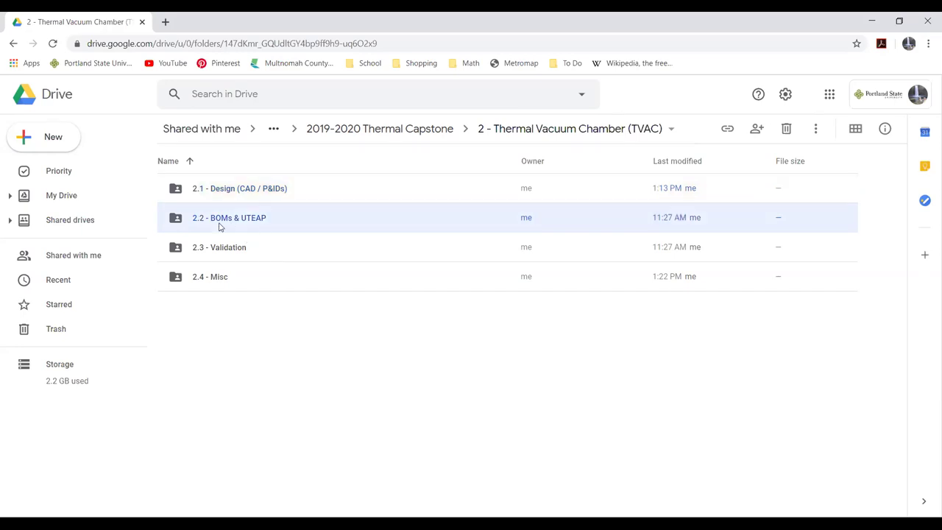
pyautogui.click(249, 258)
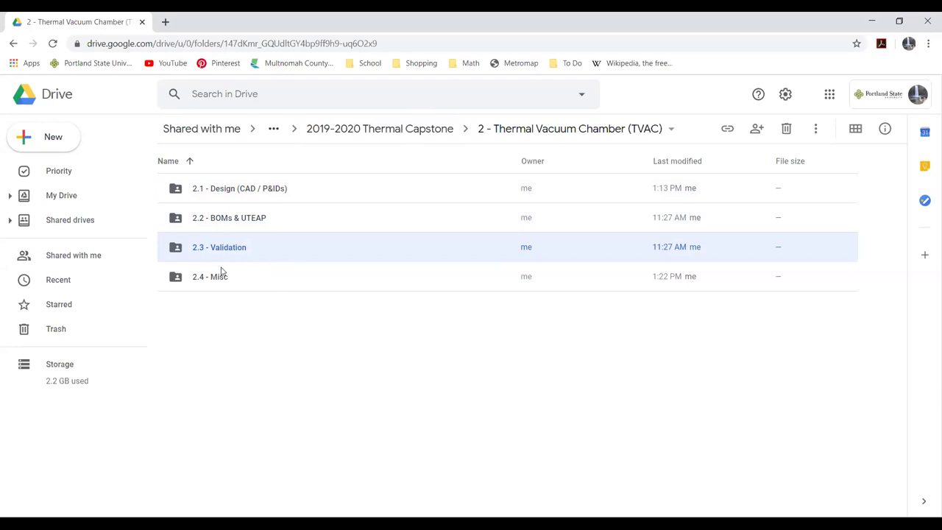
pyautogui.click(395, 129)
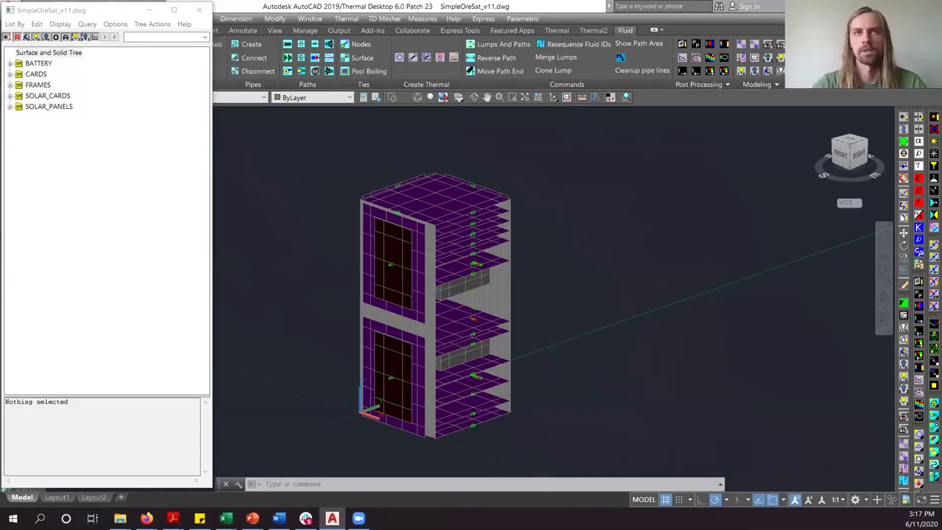
# Switch to File Explorer and review the simulation input, output, log and drawing files in the OreSat Main folder
pyautogui.hotkey('alt', 'Tab')
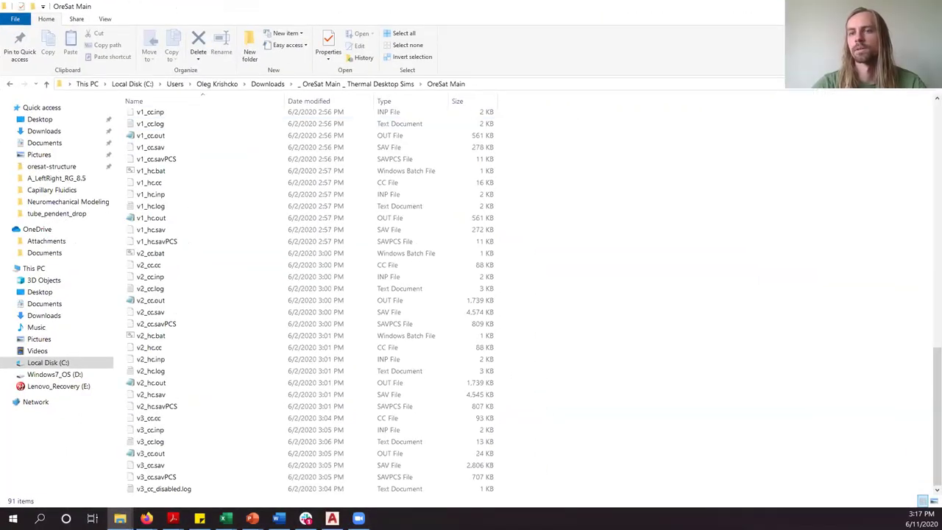
pyautogui.scroll(19, 223, 185)
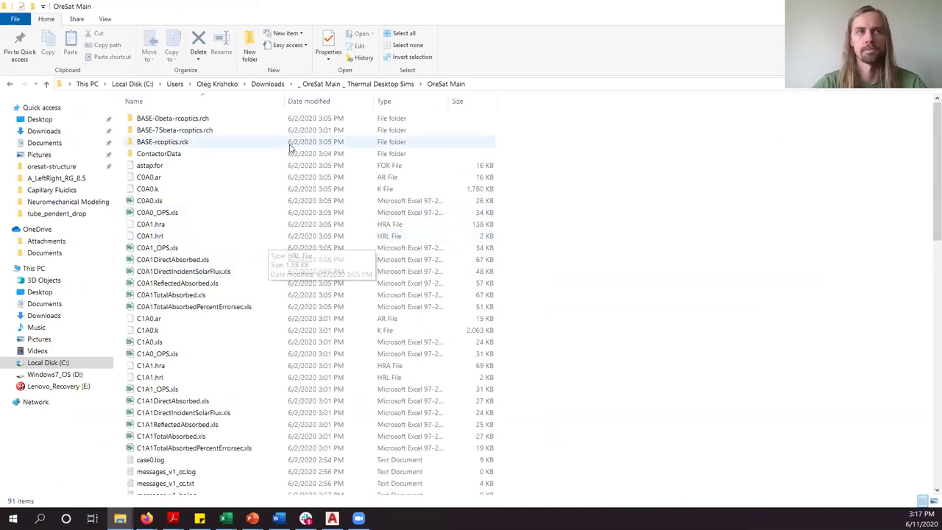
pyautogui.scroll(-7, 238, 235)
pyautogui.scroll(7, 238, 273)
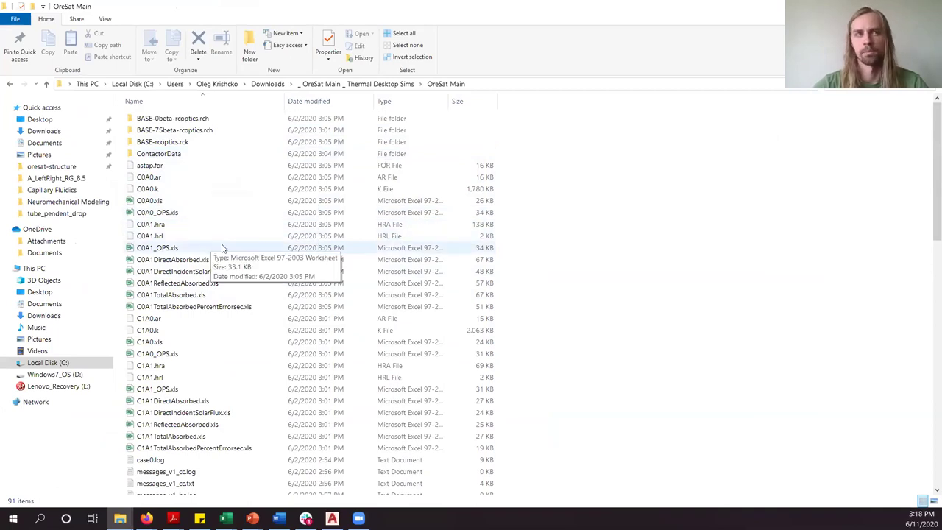
pyautogui.scroll(-13, 280, 221)
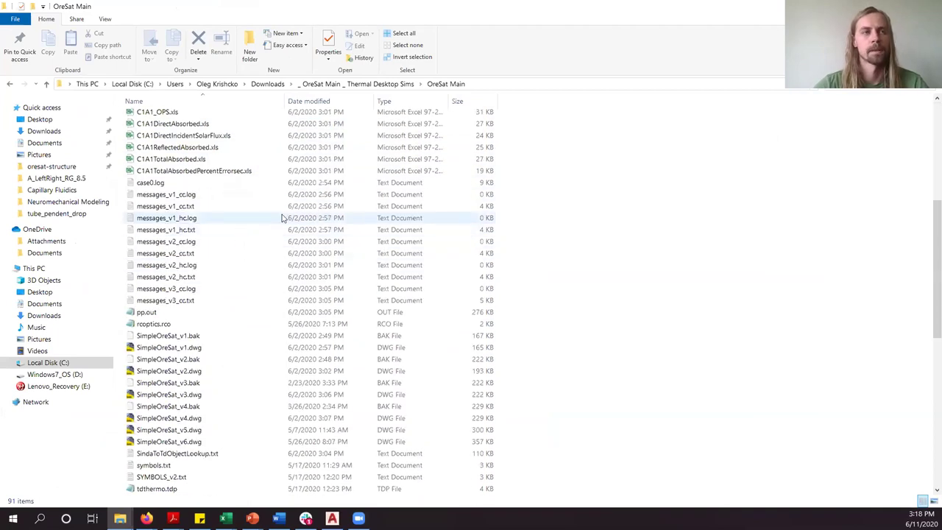
pyautogui.scroll(3, 228, 305)
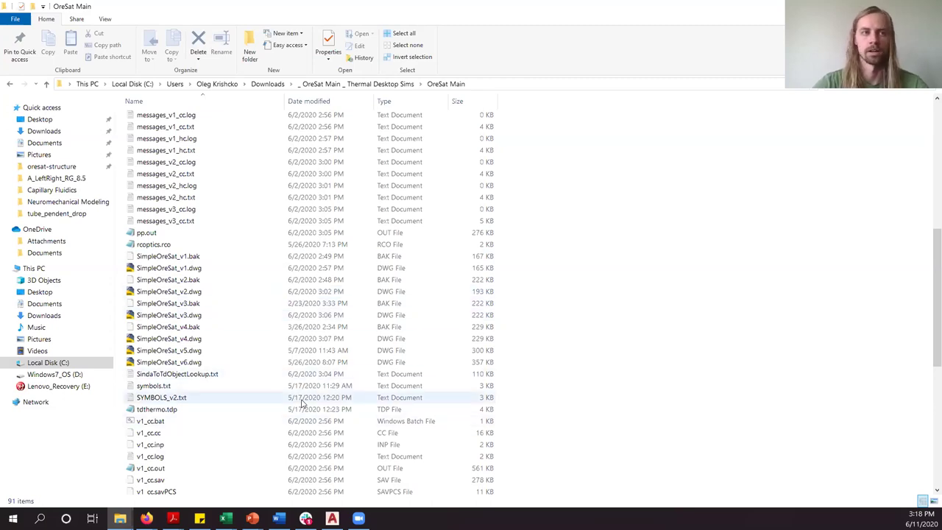
pyautogui.scroll(3, 214, 378)
pyautogui.scroll(3, 214, 379)
pyautogui.scroll(5, 210, 309)
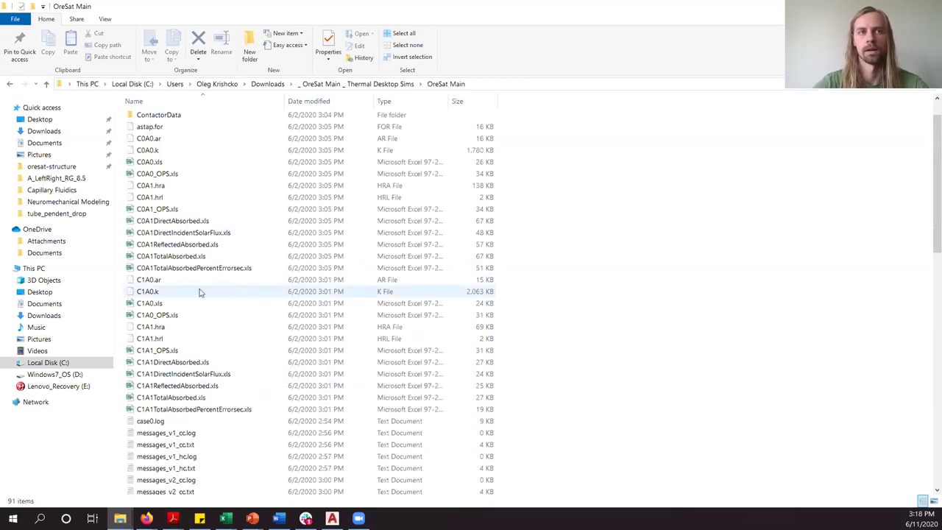
pyautogui.scroll(-19, 212, 305)
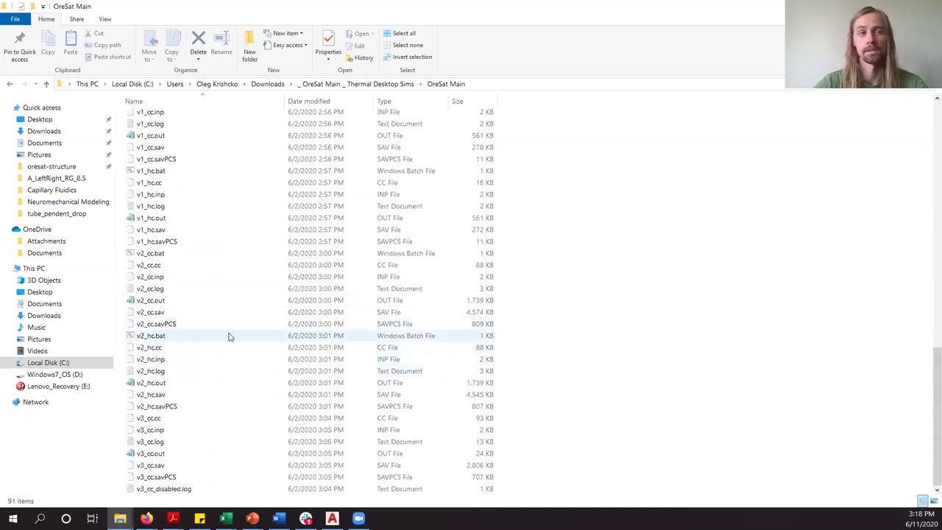
pyautogui.scroll(4, 229, 337)
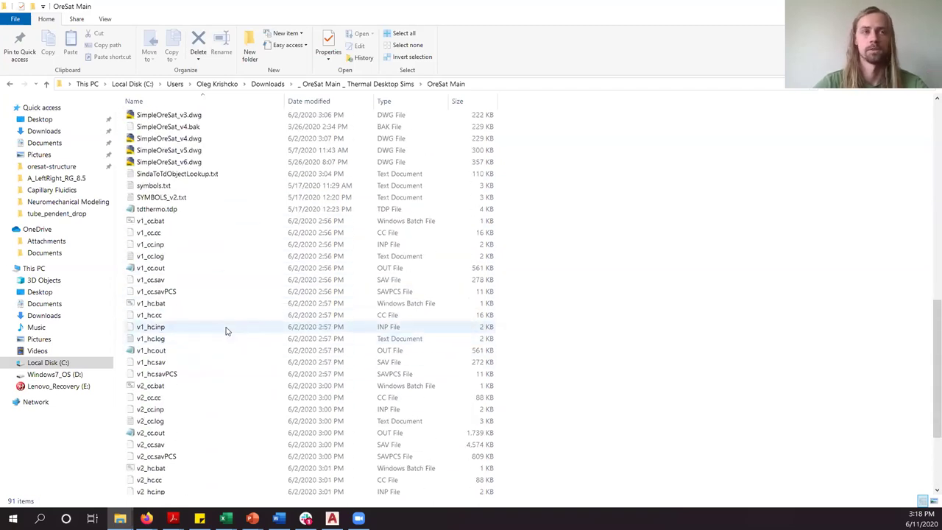
pyautogui.scroll(13, 229, 331)
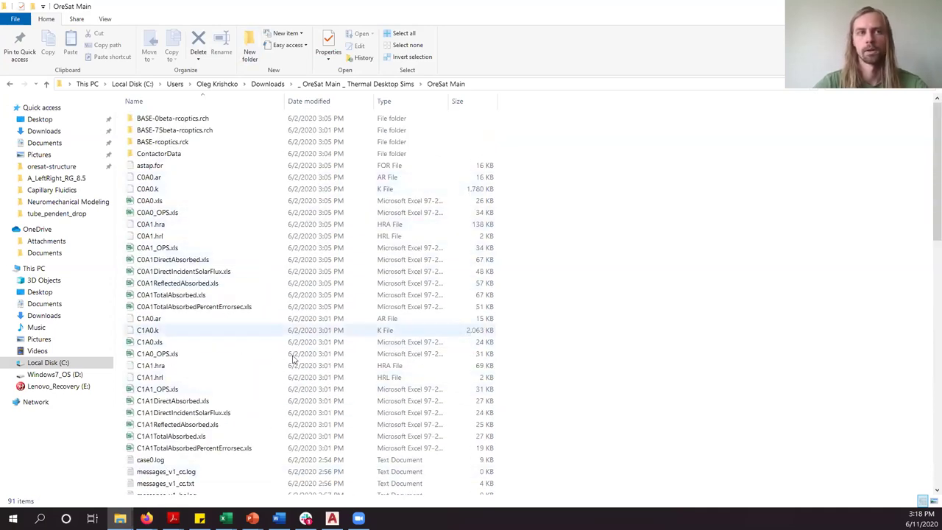
pyautogui.scroll(-10, 290, 331)
pyautogui.scroll(-6, 289, 310)
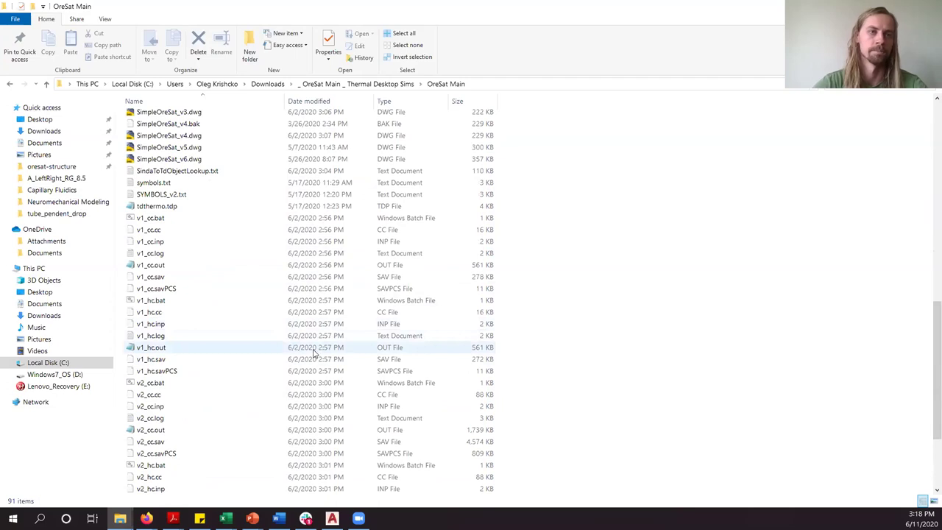
pyautogui.scroll(-4, 294, 339)
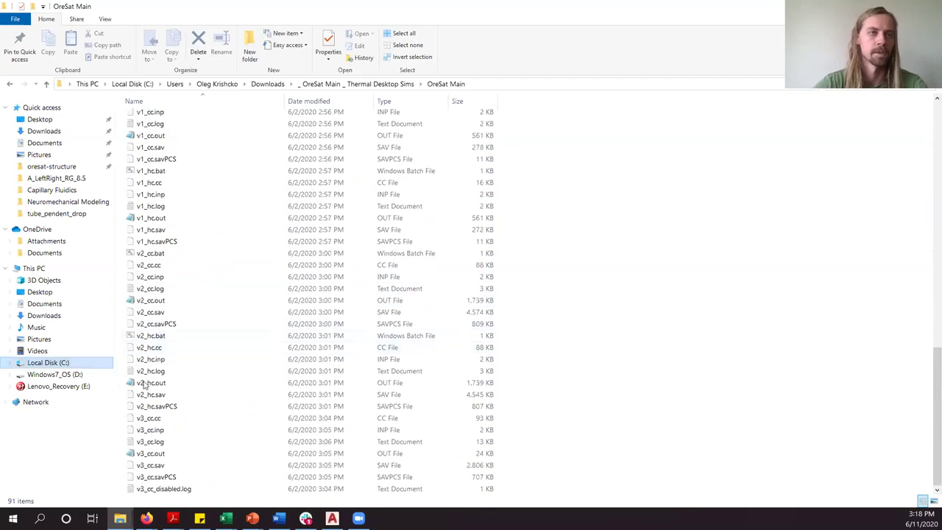
# Highlight the v2_cc.sav result file, look over the SimpleOreSat drawing versions, and put the file window away
pyautogui.click(160, 312)
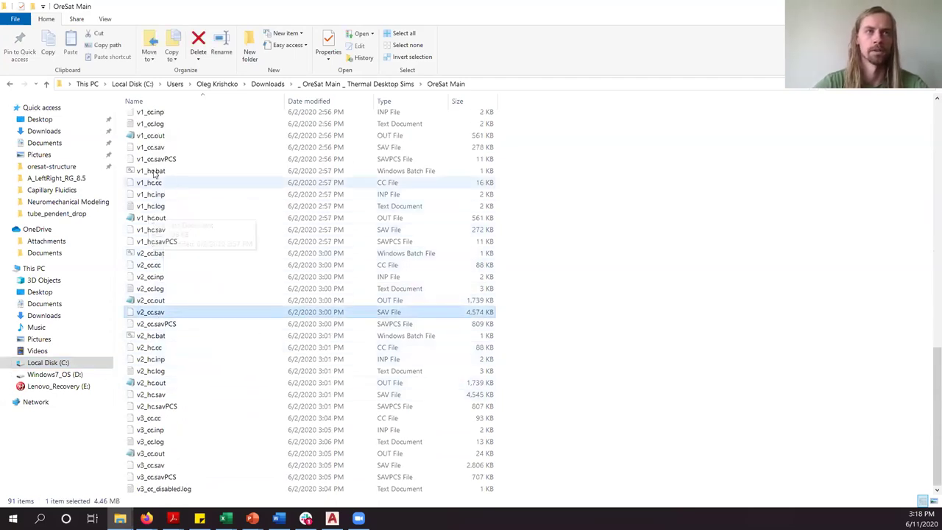
pyautogui.scroll(18, 316, 324)
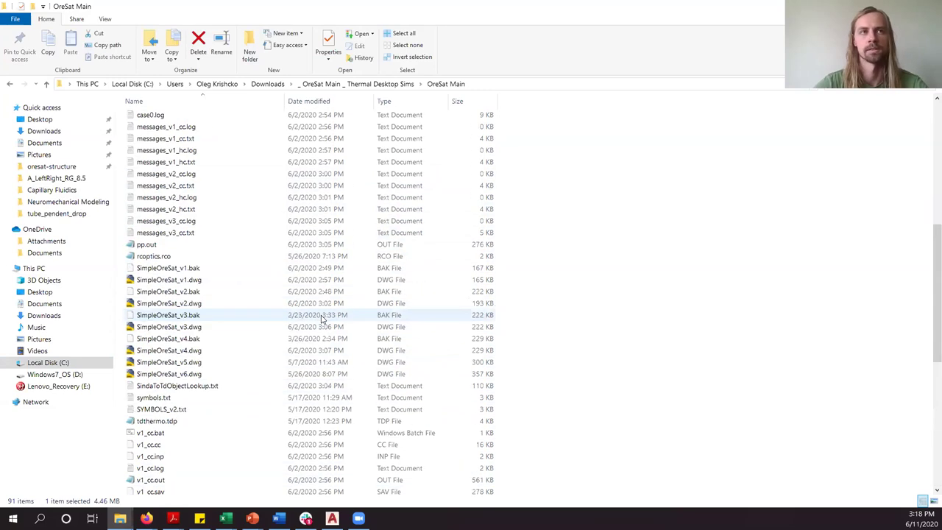
pyautogui.scroll(-10, 228, 324)
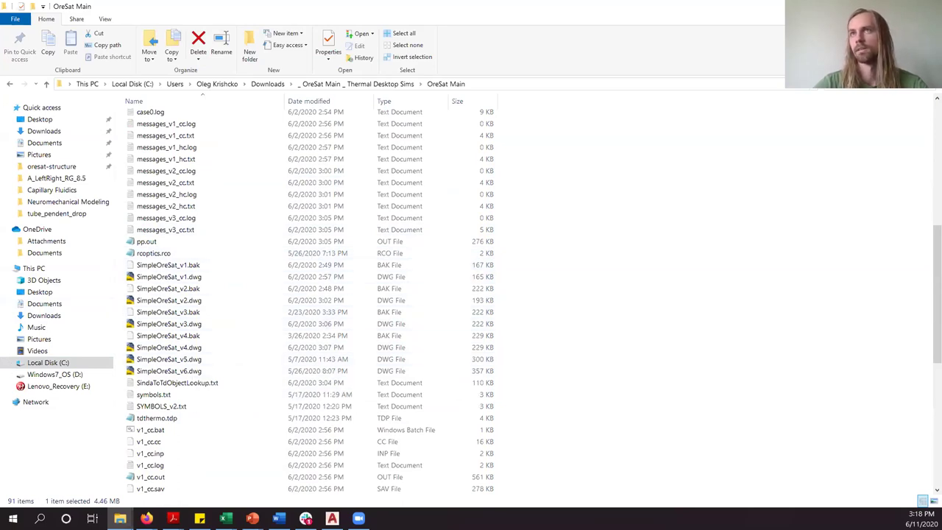
pyautogui.press('super+Down')
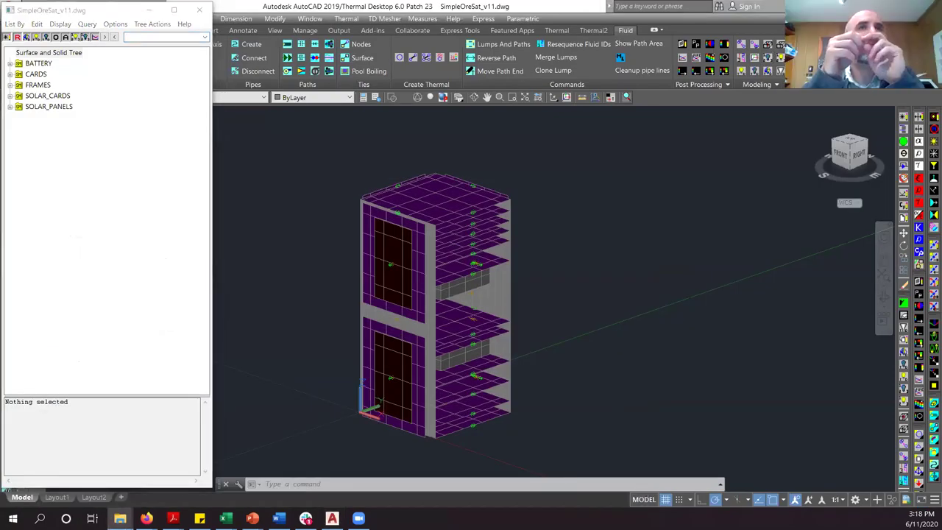
# Return to the SimpleOreSat_v11 model in AutoCAD and examine its outer solar panels and top face from the back-left, highlighting surfaces
pyautogui.hotkey('alt', 'Tab')
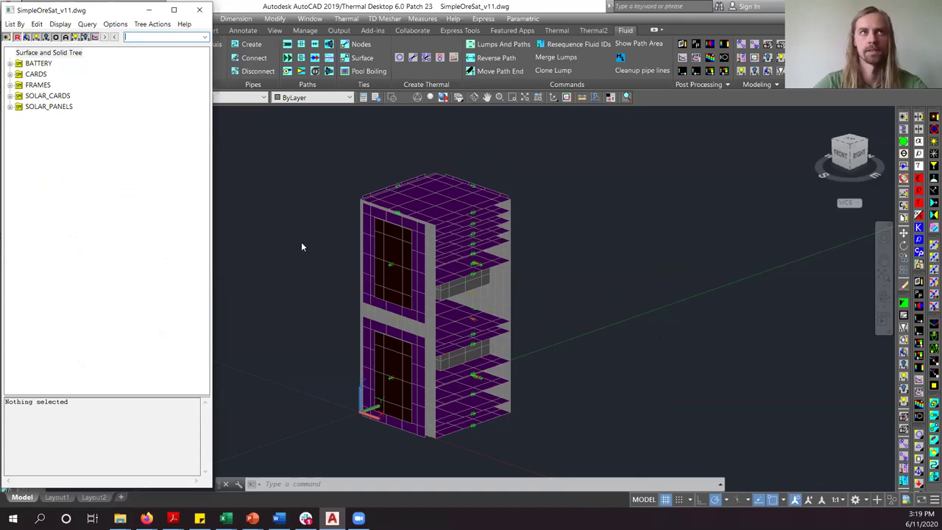
pyautogui.click(419, 319)
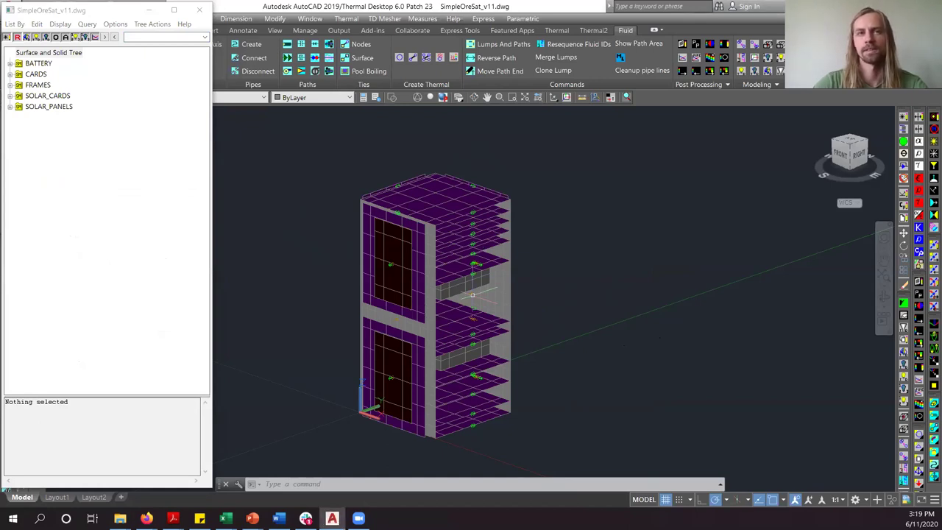
pyautogui.press('Escape')
pyautogui.moveTo(441, 280); pyautogui.dragTo(597, 296)
pyautogui.moveTo(450, 289); pyautogui.dragTo(582, 317)
pyautogui.press('Escape')
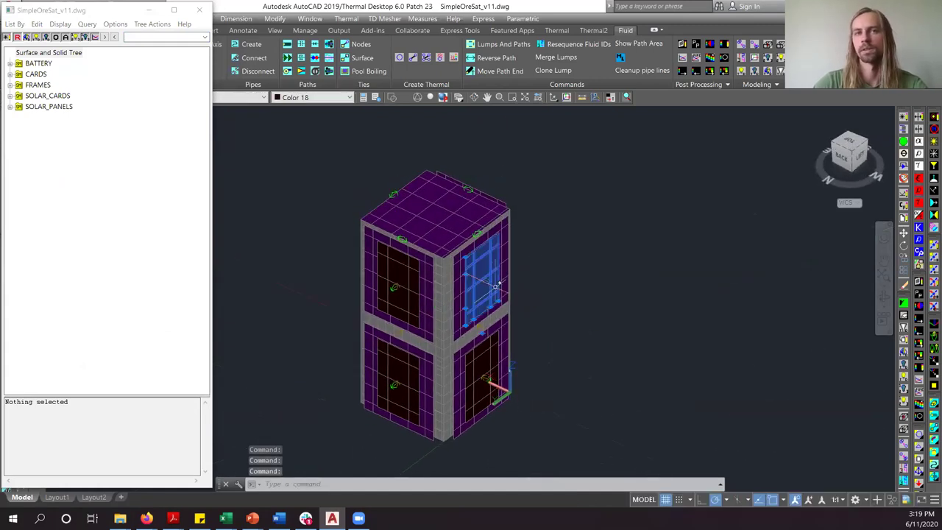
pyautogui.scroll(6, 478, 280)
pyautogui.scroll(-4, 405, 268)
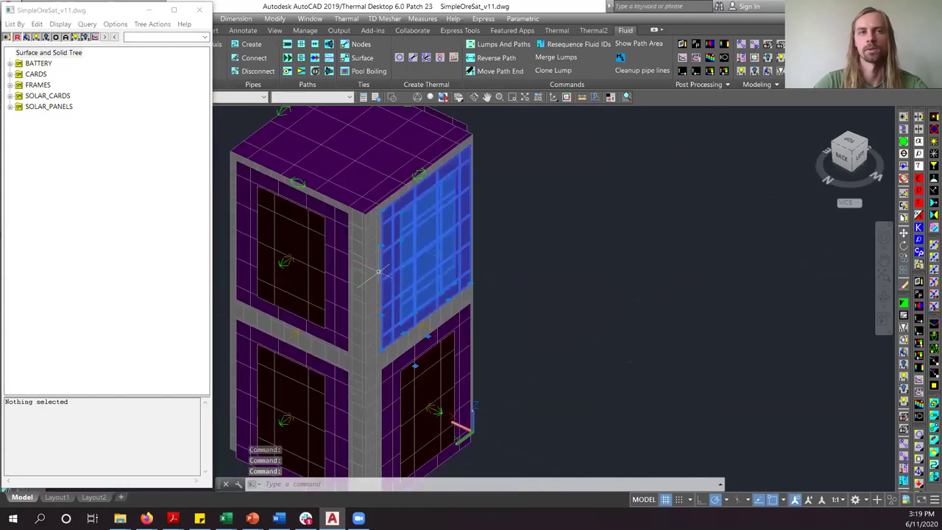
pyautogui.click(345, 152)
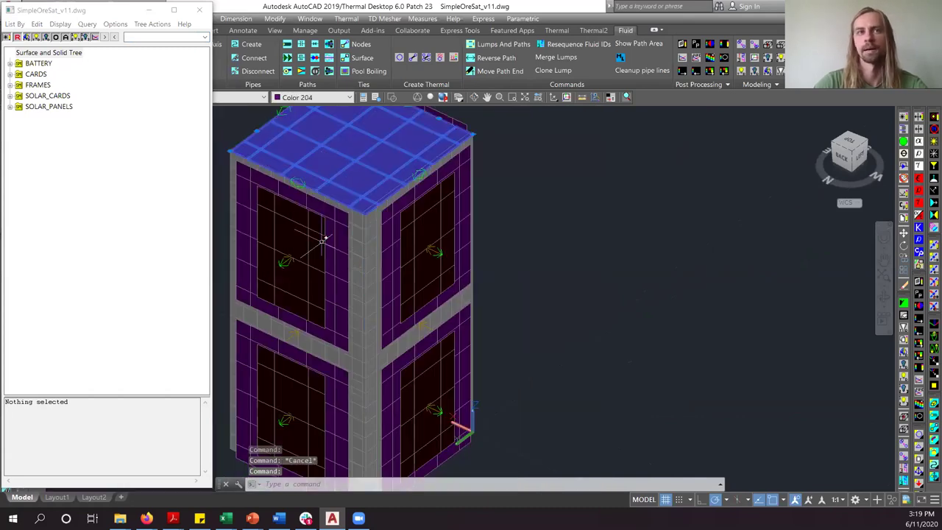
# Clear the selection and examine the stacked internal cards and the battery blocks through the satellite model's open side
pyautogui.moveTo(315, 236); pyautogui.dragTo(575, 236)
pyautogui.press('Escape')
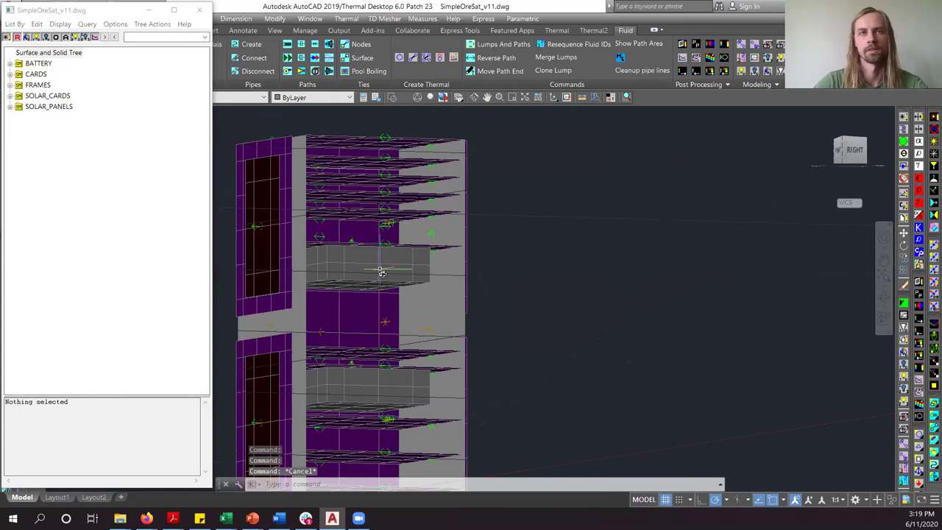
pyautogui.moveTo(380, 270); pyautogui.dragTo(377, 302)
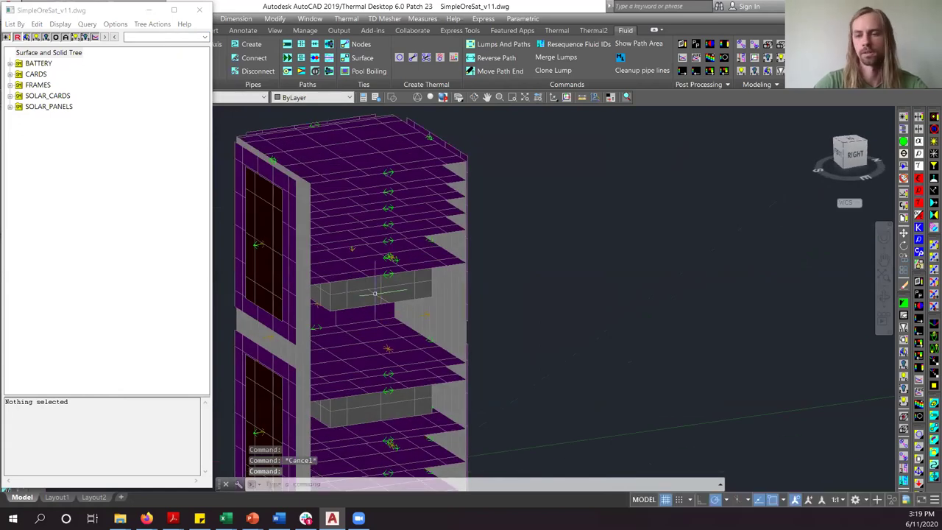
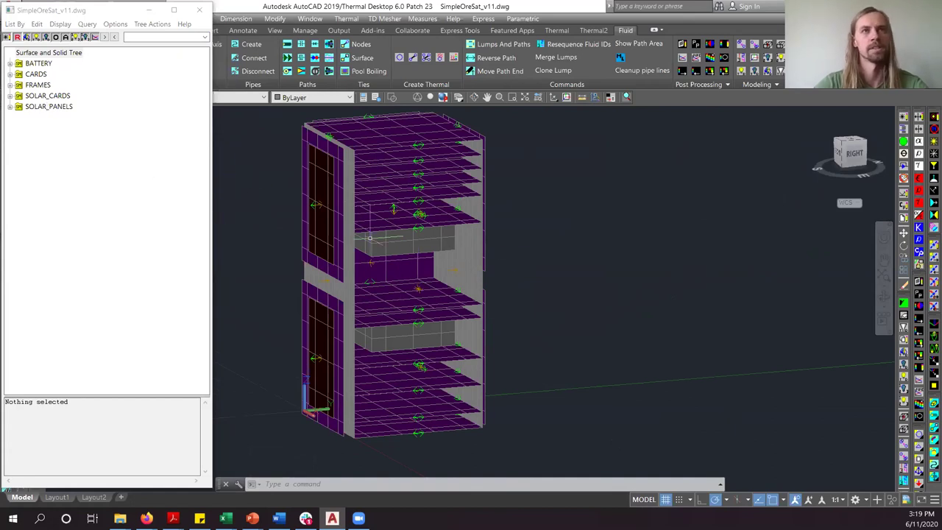
pyautogui.moveTo(416, 255); pyautogui.dragTo(416, 283)
pyautogui.moveTo(486, 295); pyautogui.dragTo(728, 272)
pyautogui.press('Escape')
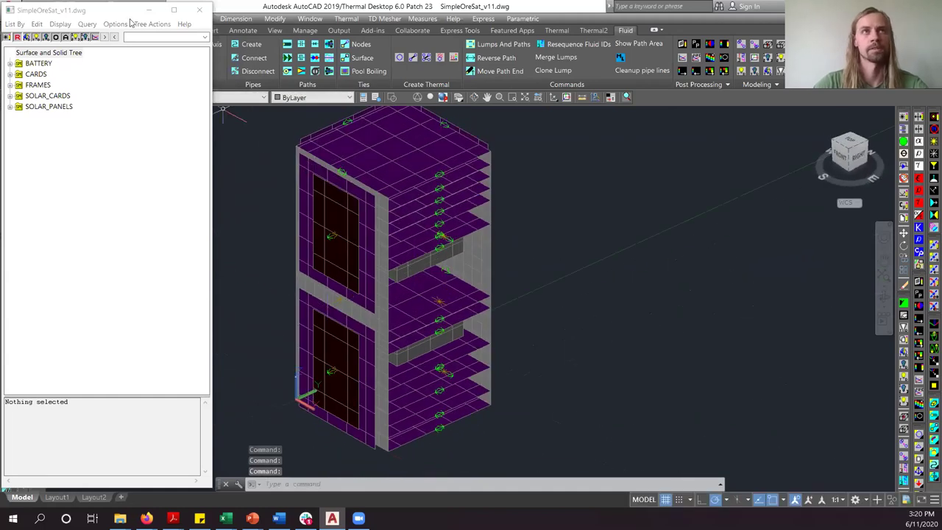
# Turn on the display of conductors in the Thermal Desktop graphics visibility preferences
pyautogui.click(346, 19)
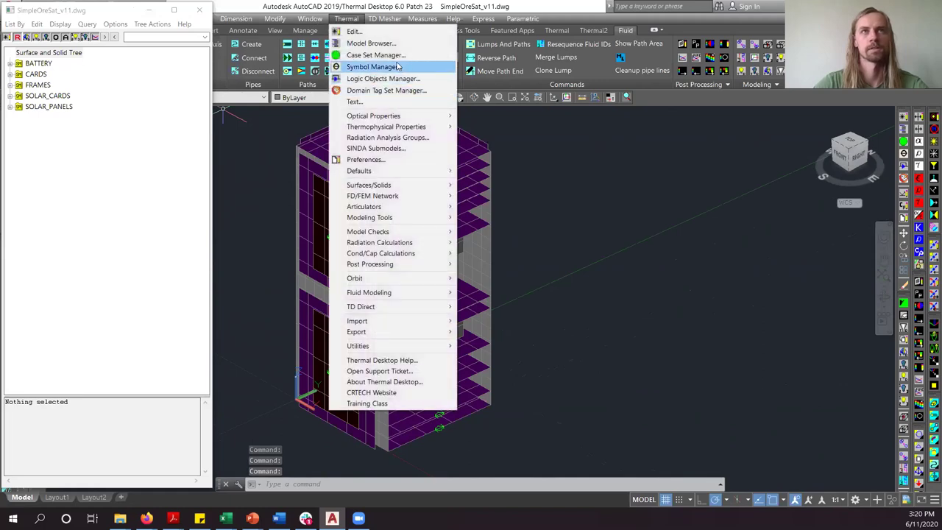
pyautogui.click(365, 159)
pyautogui.click(324, 129)
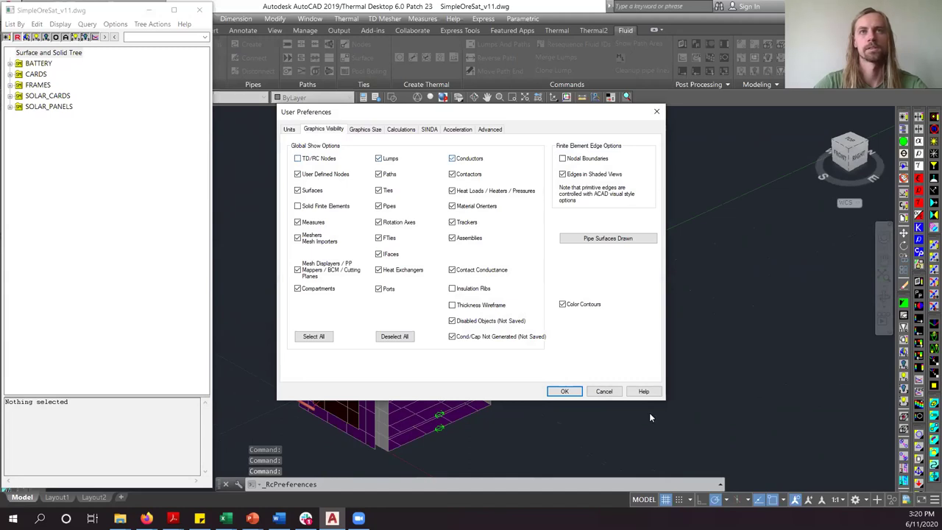
pyautogui.click(564, 391)
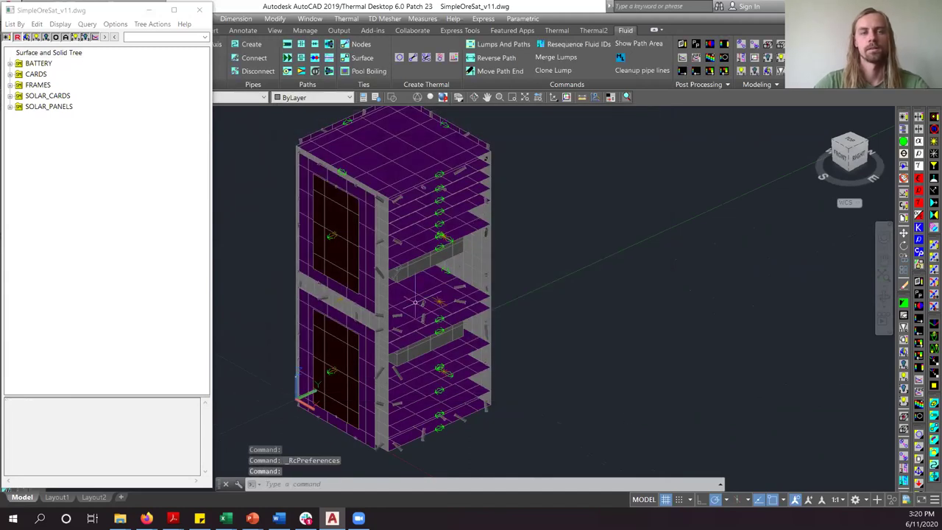
# Examine the conductors linking the cards, frame and solar panels around the satellite's middle band, from the back-right and back-left corners
pyautogui.scroll(5, 398, 317)
pyautogui.moveTo(398, 316); pyautogui.dragTo(246, 296)
pyautogui.press('Escape')
pyautogui.scroll(-2, 456, 208)
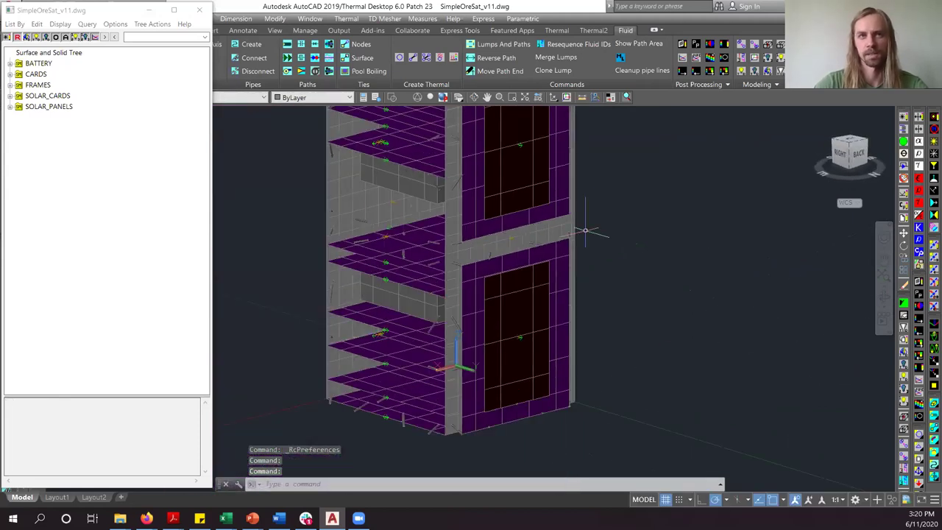
pyautogui.scroll(3, 456, 209)
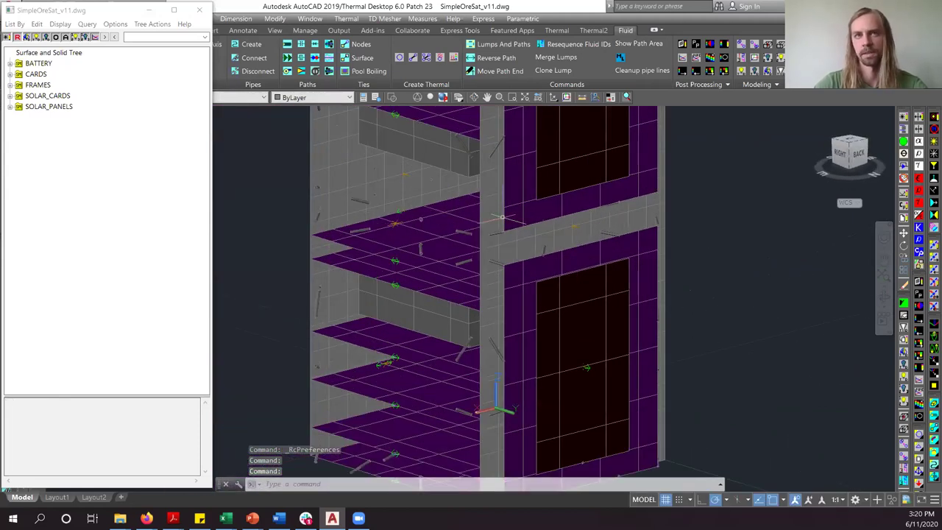
pyautogui.scroll(3, 503, 217)
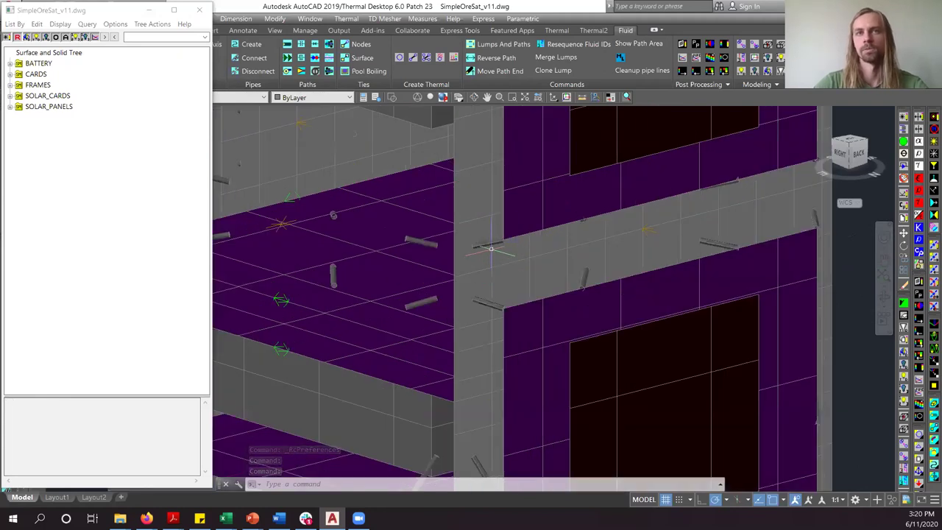
pyautogui.scroll(-2, 583, 280)
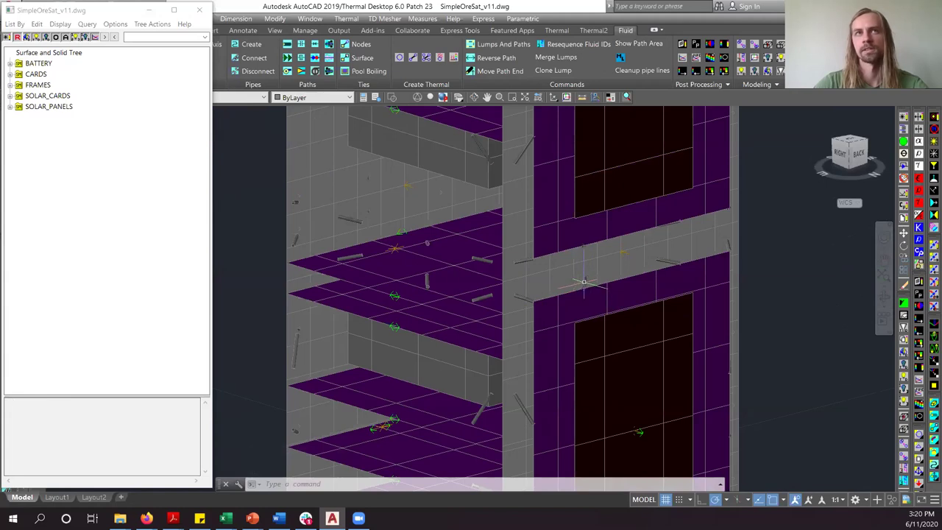
pyautogui.scroll(-2, 683, 310)
pyautogui.moveTo(753, 292); pyautogui.dragTo(479, 279)
pyautogui.press('Escape')
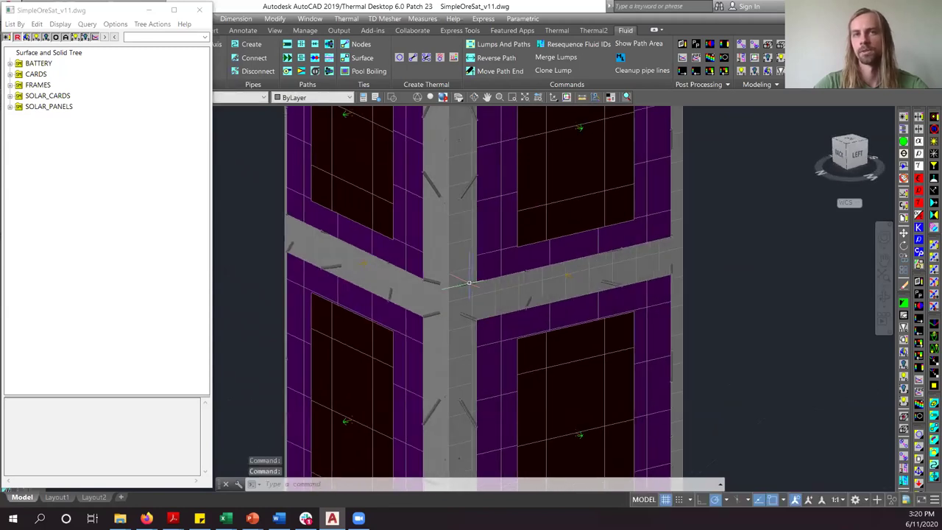
pyautogui.scroll(-3, 530, 250)
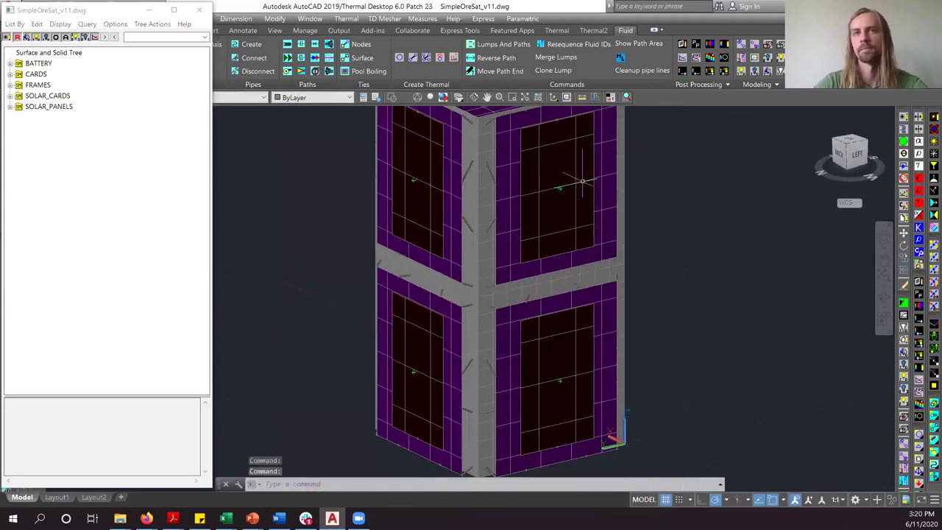
# Select the contactor on the left face's upper solar panel and show its contactor markers
pyautogui.scroll(5, 567, 184)
pyautogui.click(543, 191)
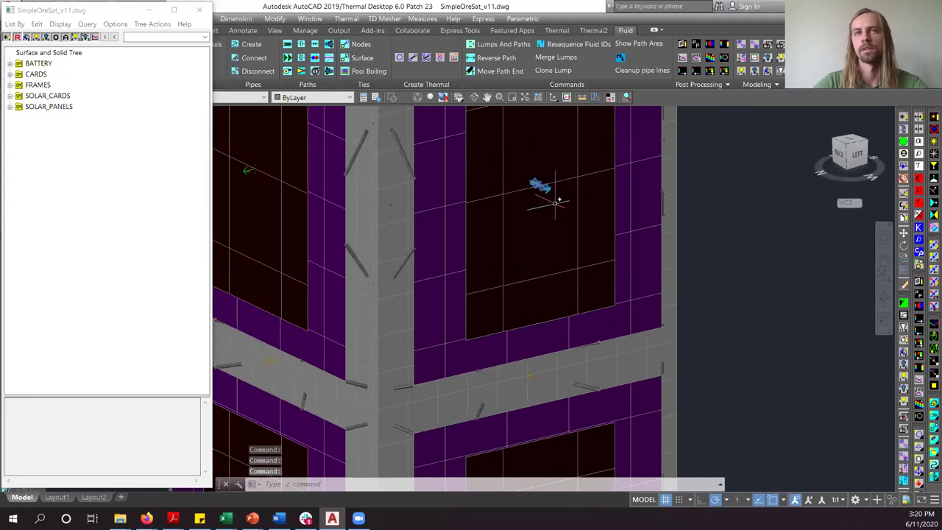
pyautogui.scroll(-2, 665, 238)
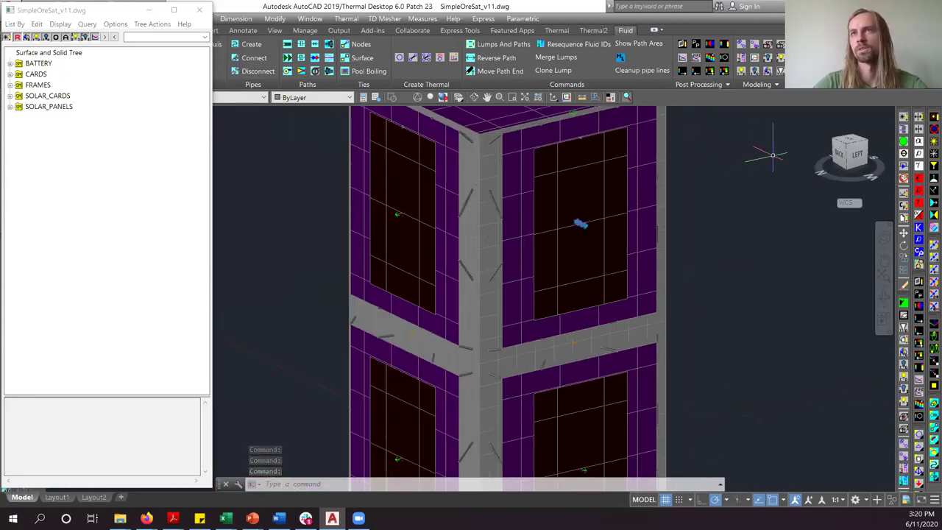
pyautogui.click(587, 32)
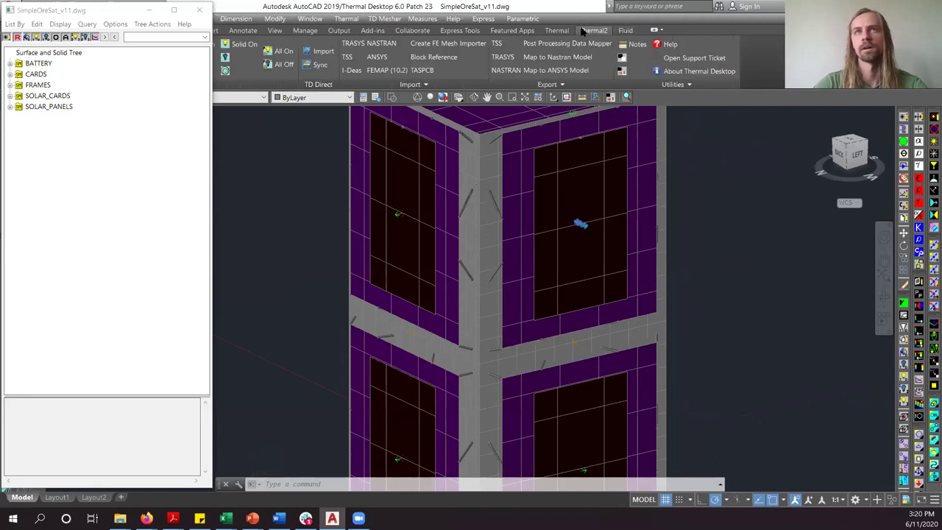
pyautogui.click(563, 32)
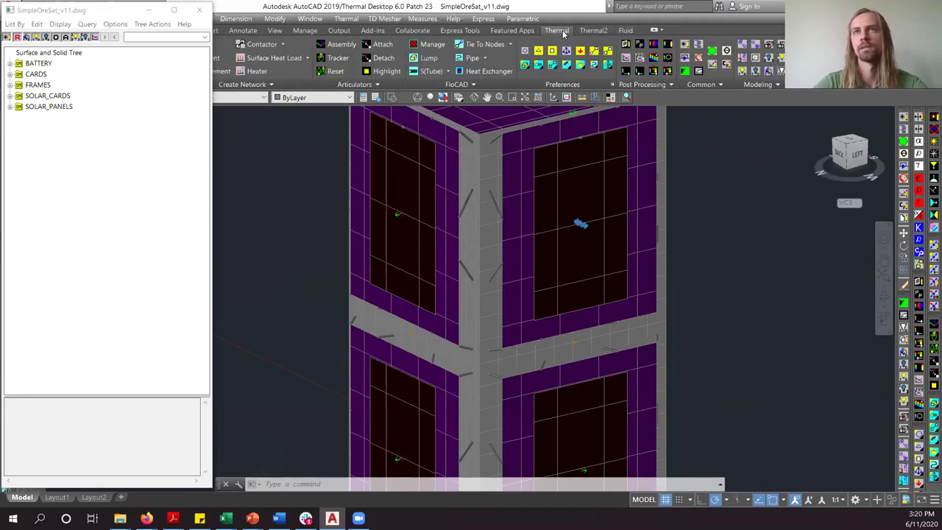
pyautogui.doubleClick(582, 224)
pyautogui.scroll(2, 603, 190)
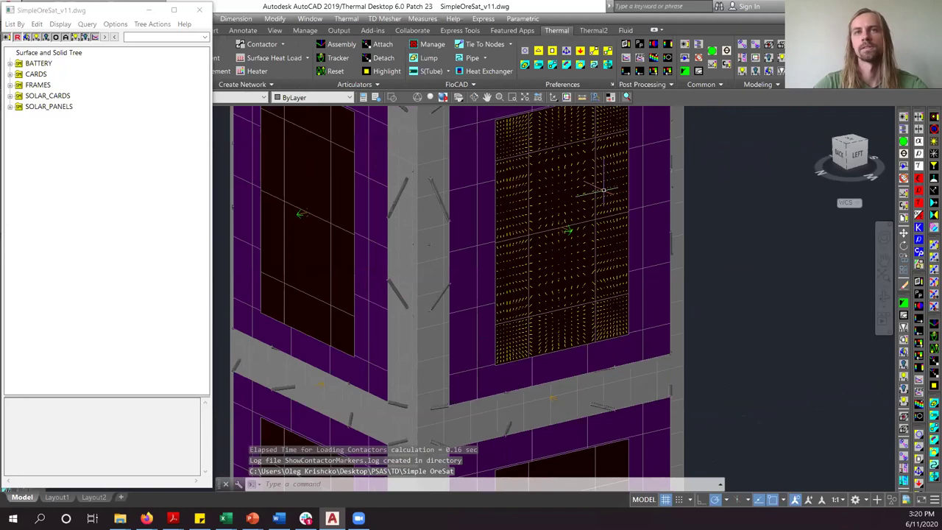
# Examine the contactor markers on the left face's upper solar panel from several angles, clearing any selection
pyautogui.scroll(-3, 553, 249)
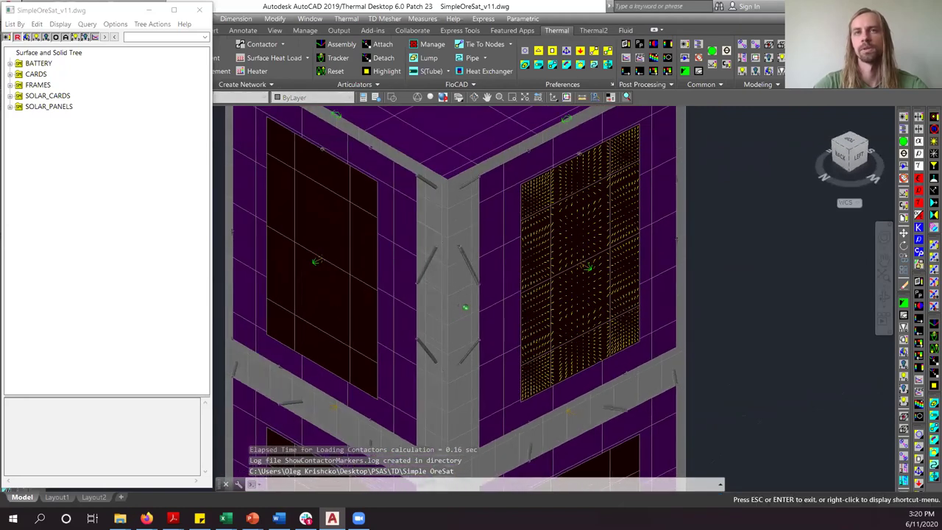
pyautogui.moveTo(611, 221); pyautogui.dragTo(567, 215)
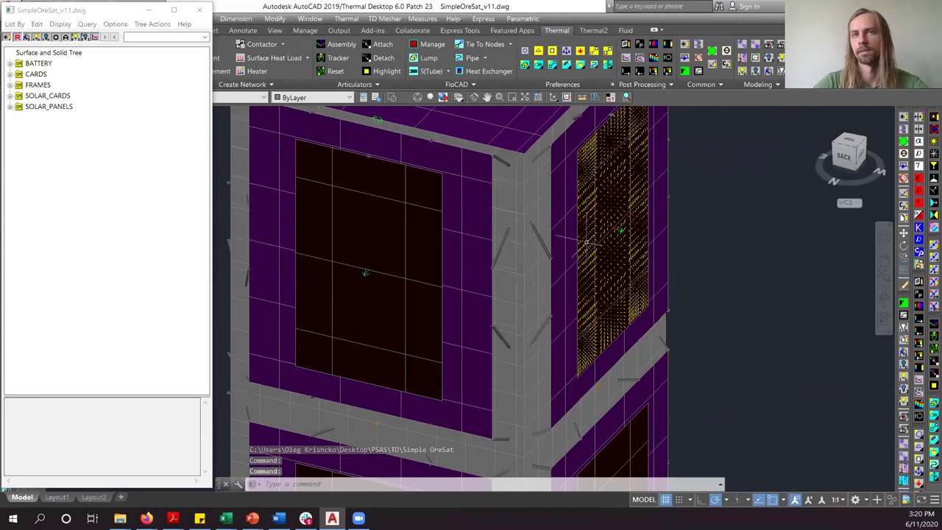
pyautogui.press('Escape')
pyautogui.click(725, 277)
pyautogui.press('Escape')
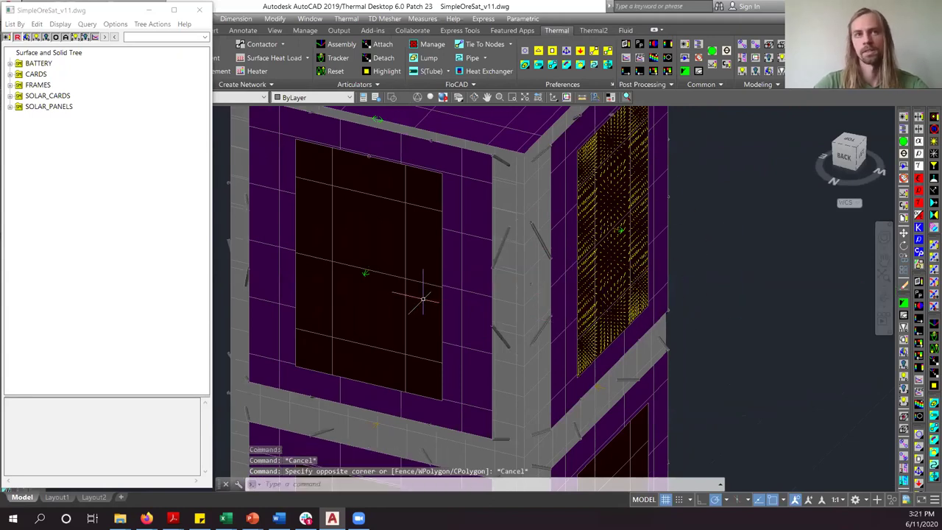
pyautogui.scroll(-2, 423, 298)
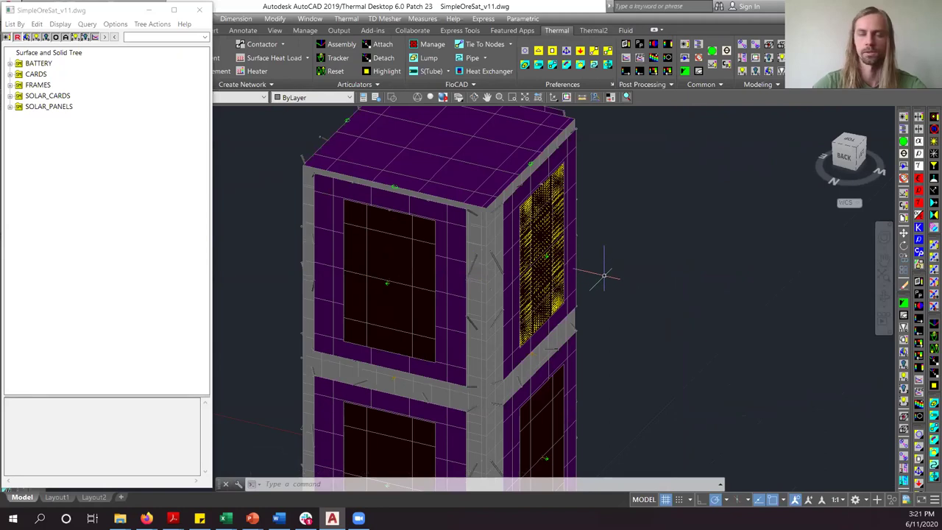
pyautogui.moveTo(611, 277); pyautogui.dragTo(549, 288)
pyautogui.press('Escape')
pyautogui.scroll(-3, 662, 204)
pyautogui.scroll(3, 594, 138)
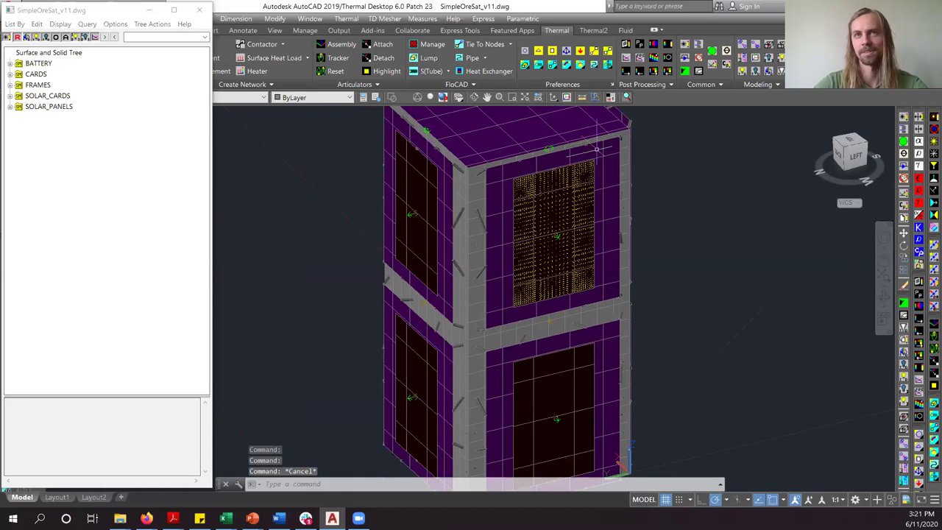
pyautogui.scroll(2, 596, 149)
pyautogui.scroll(-1, 582, 184)
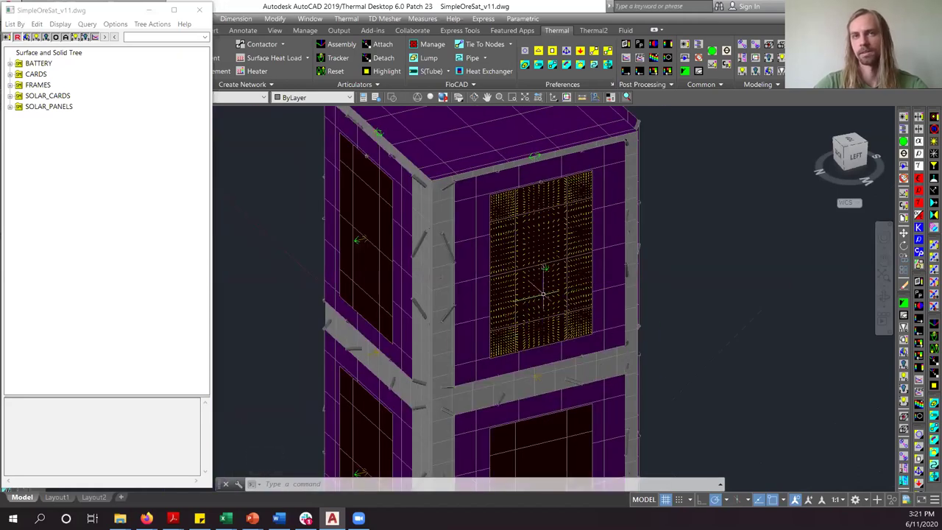
pyautogui.moveTo(558, 290); pyautogui.dragTo(636, 260)
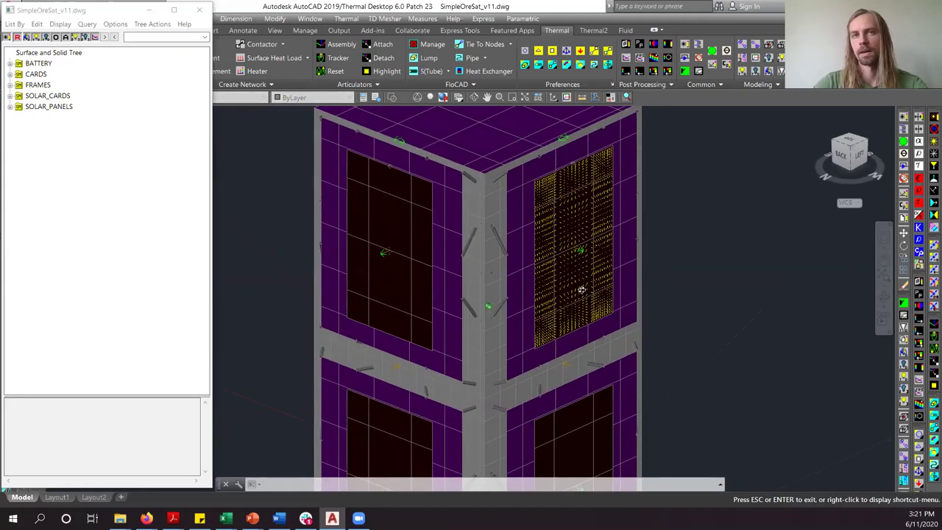
pyautogui.press('Escape')
# Open the properties of the conductor crossing the frame rail beside the upper back panel, check its conductance value, and close the dialog
pyautogui.moveTo(448, 264); pyautogui.dragTo(617, 315)
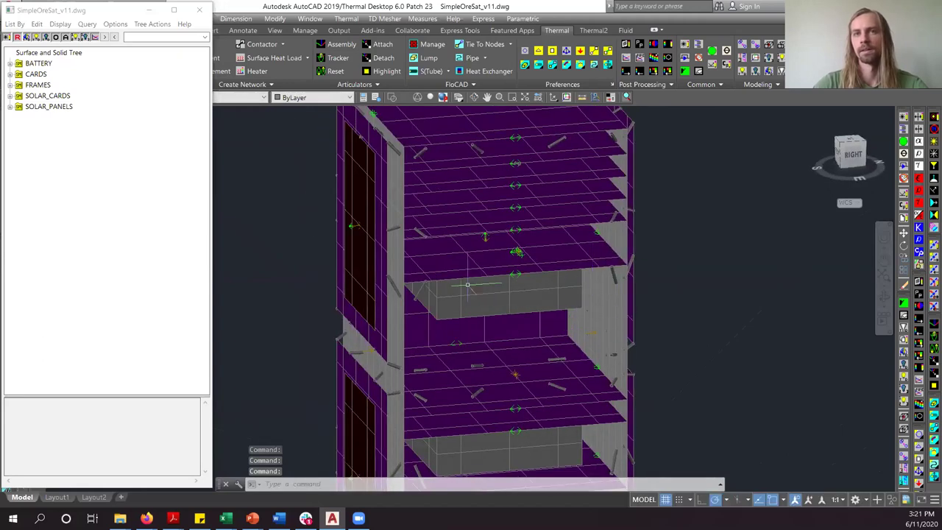
pyautogui.scroll(-2, 495, 299)
pyautogui.moveTo(523, 329); pyautogui.dragTo(574, 247)
pyautogui.scroll(4, 555, 254)
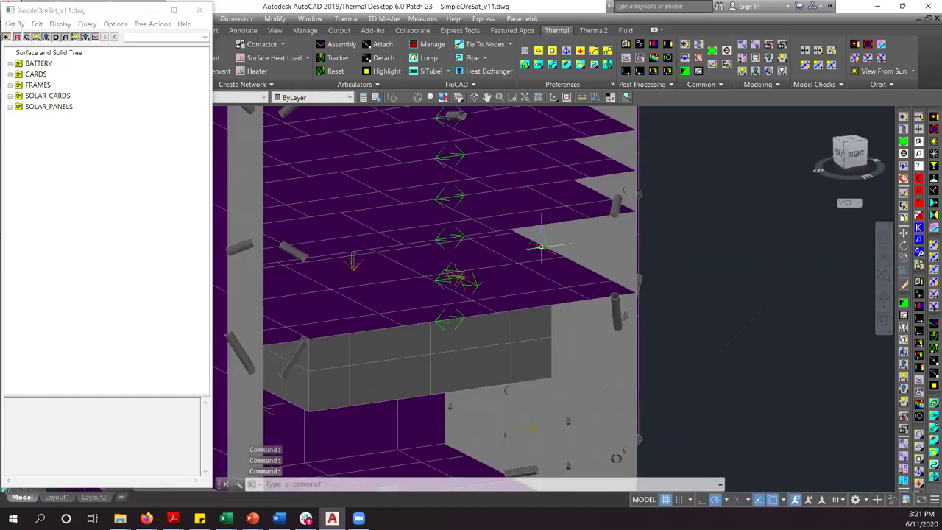
pyautogui.moveTo(522, 276); pyautogui.dragTo(400, 293)
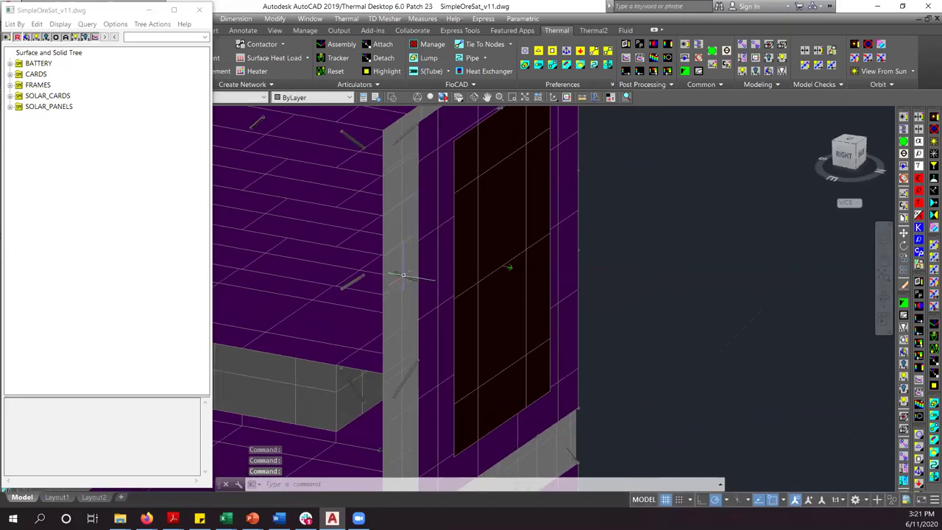
pyautogui.rightClick(405, 278)
pyautogui.press('Escape')
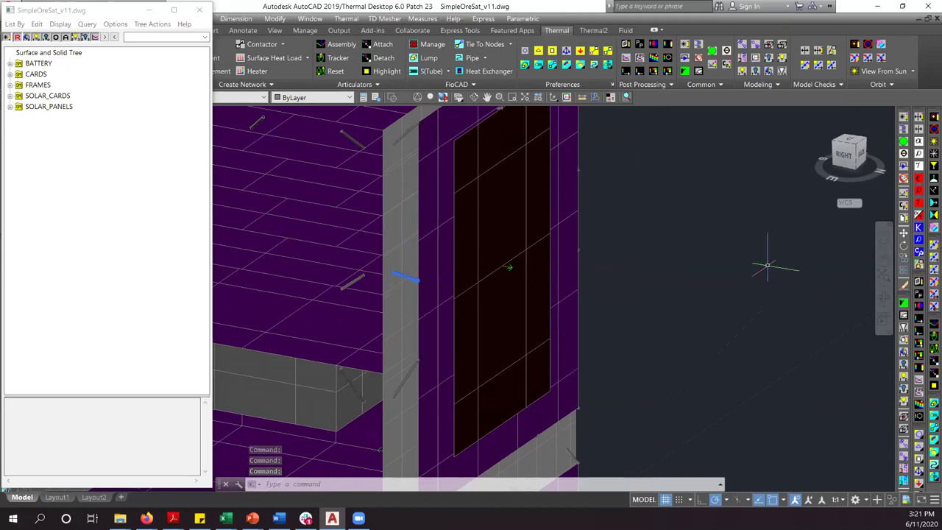
pyautogui.press('Escape')
pyautogui.doubleClick(404, 277)
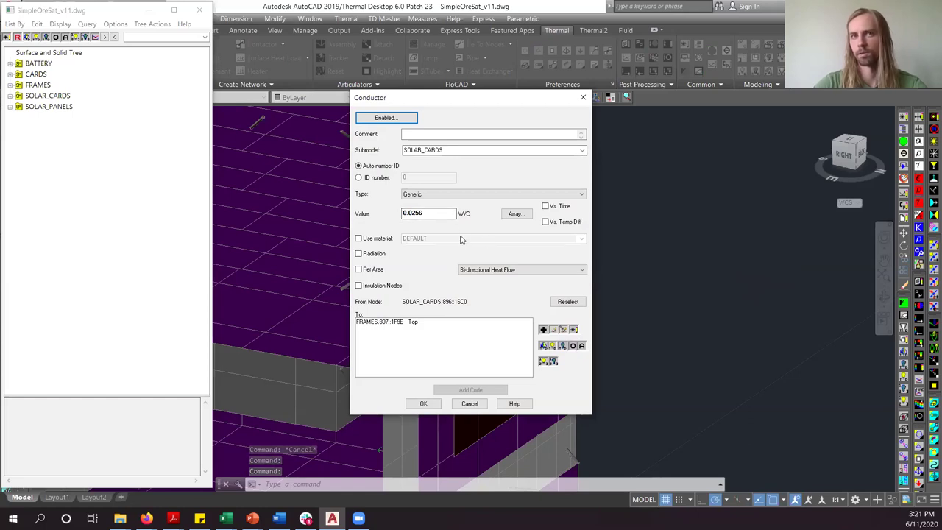
pyautogui.doubleClick(431, 215)
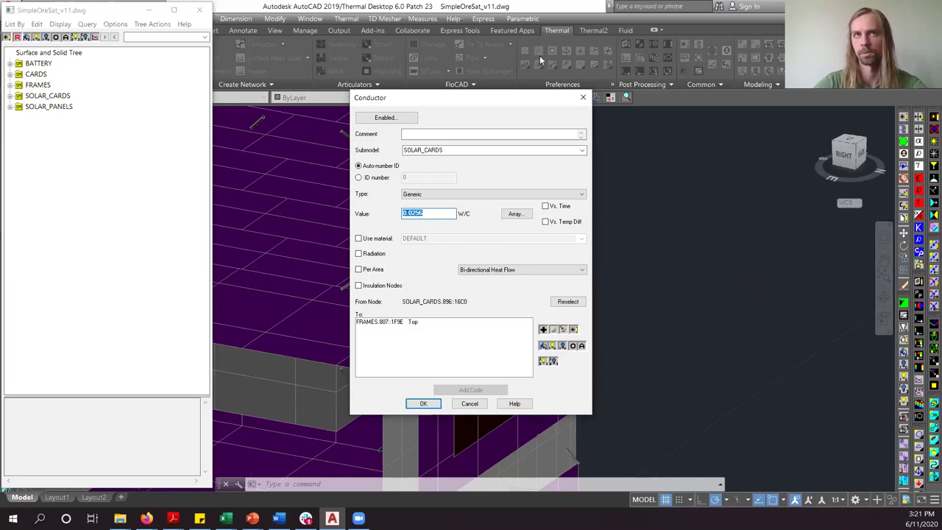
pyautogui.click(584, 96)
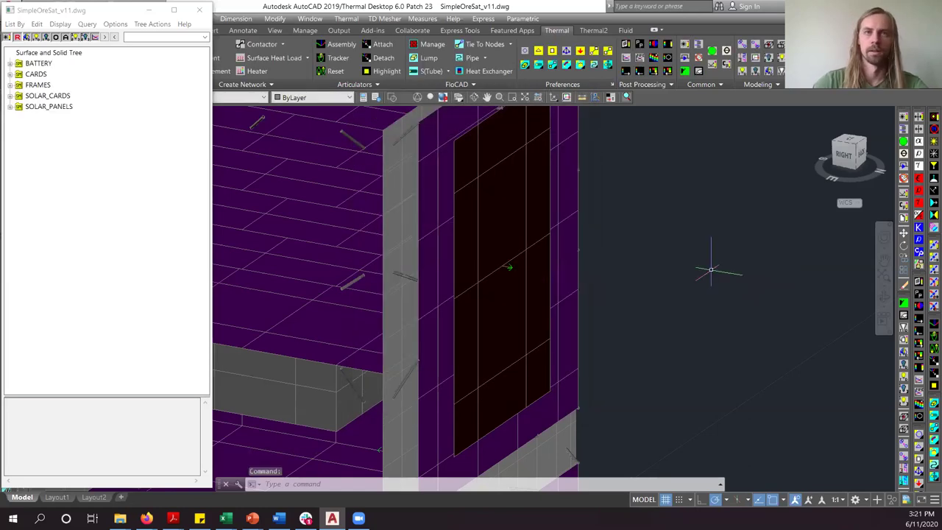
# Examine the whole satellite and the conductors around its internal cards and battery blocks through the open right side, from both corners
pyautogui.scroll(-2, 685, 241)
pyautogui.scroll(-3, 687, 219)
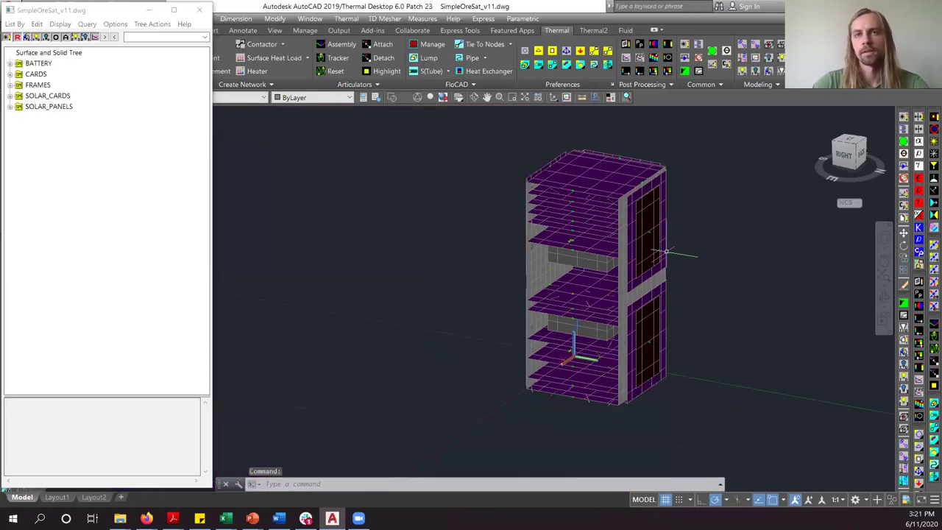
pyautogui.scroll(4, 655, 253)
pyautogui.moveTo(589, 282); pyautogui.dragTo(669, 290)
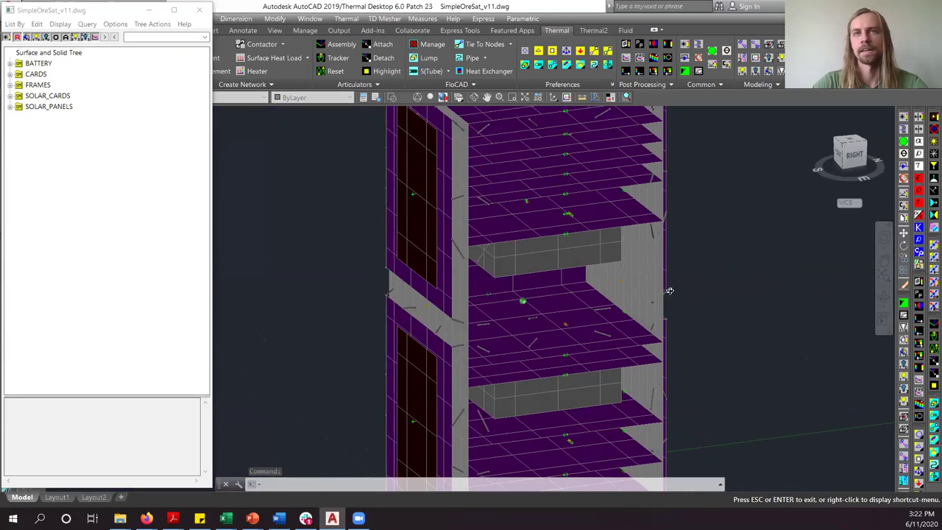
pyautogui.press('Escape')
pyautogui.scroll(-4, 519, 249)
pyautogui.scroll(5, 565, 238)
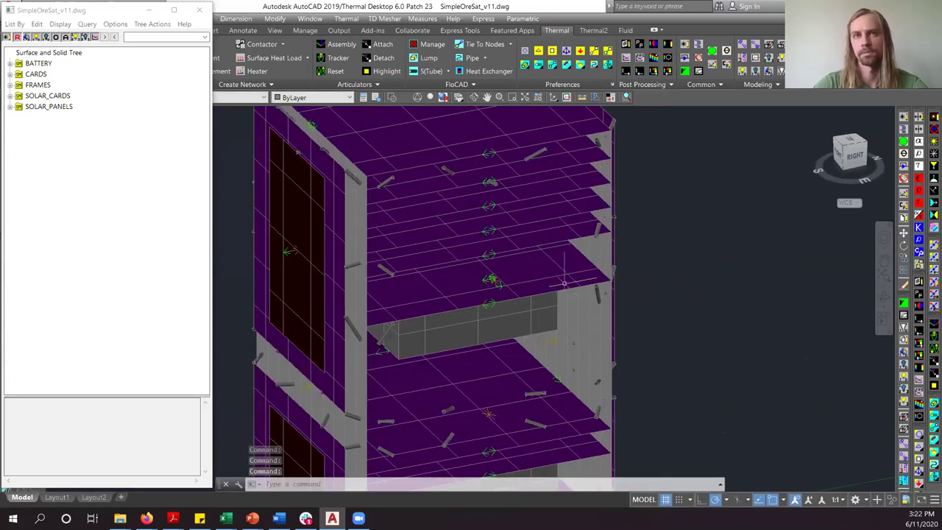
pyautogui.scroll(-2, 574, 269)
pyautogui.scroll(1, 619, 254)
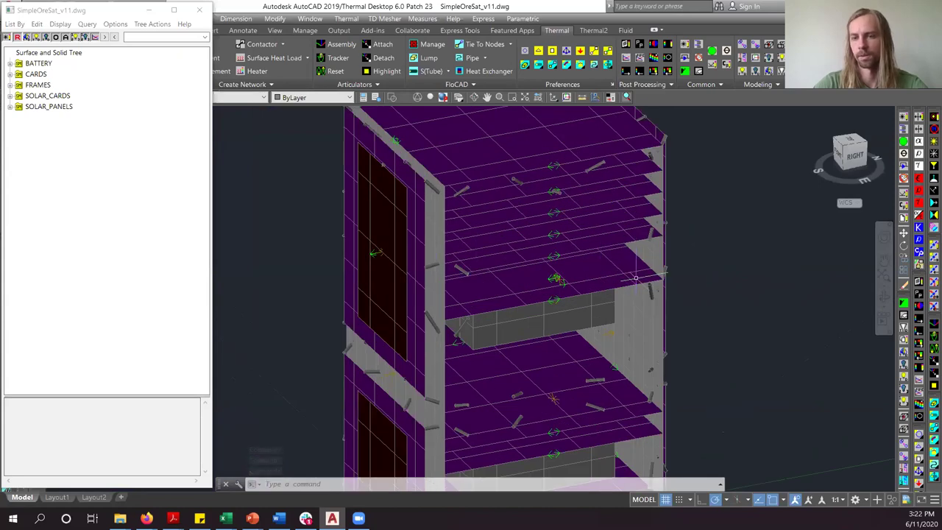
pyautogui.moveTo(636, 278); pyautogui.dragTo(541, 274)
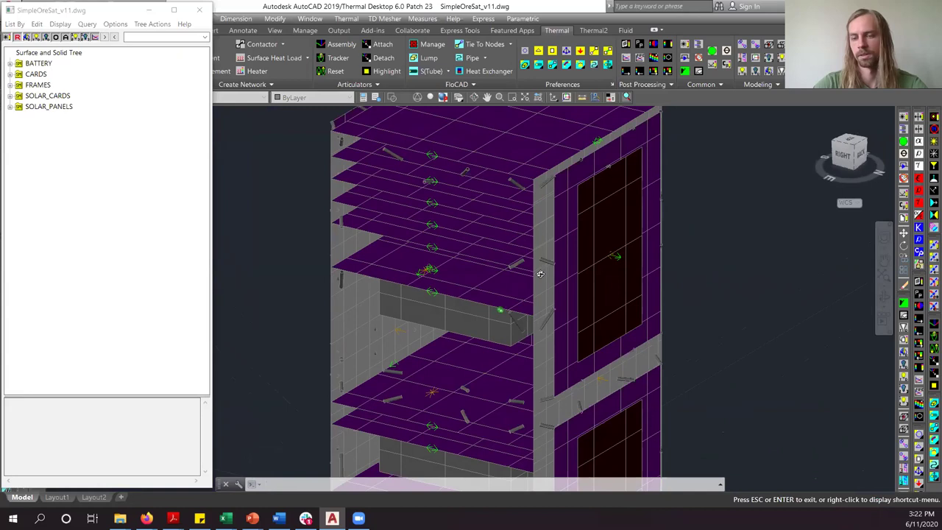
pyautogui.press('Escape')
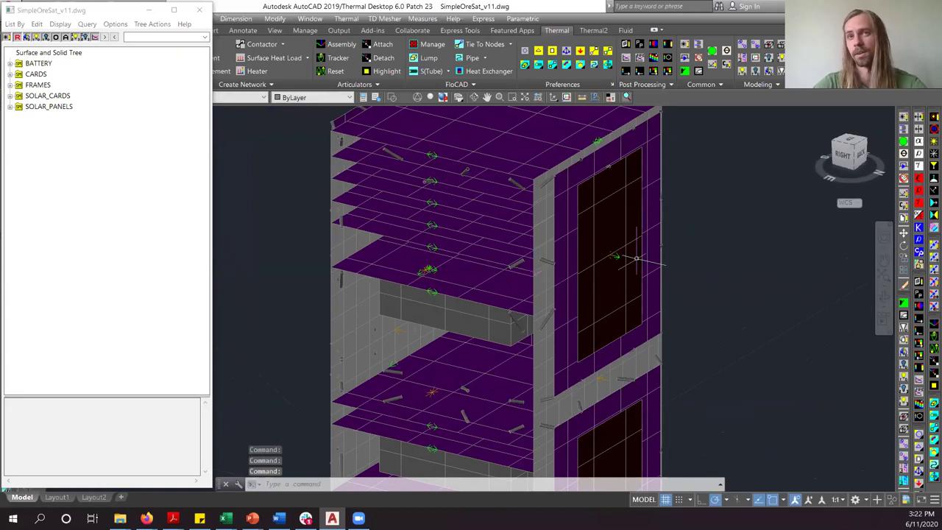
pyautogui.scroll(-2, 716, 309)
pyautogui.scroll(2, 711, 170)
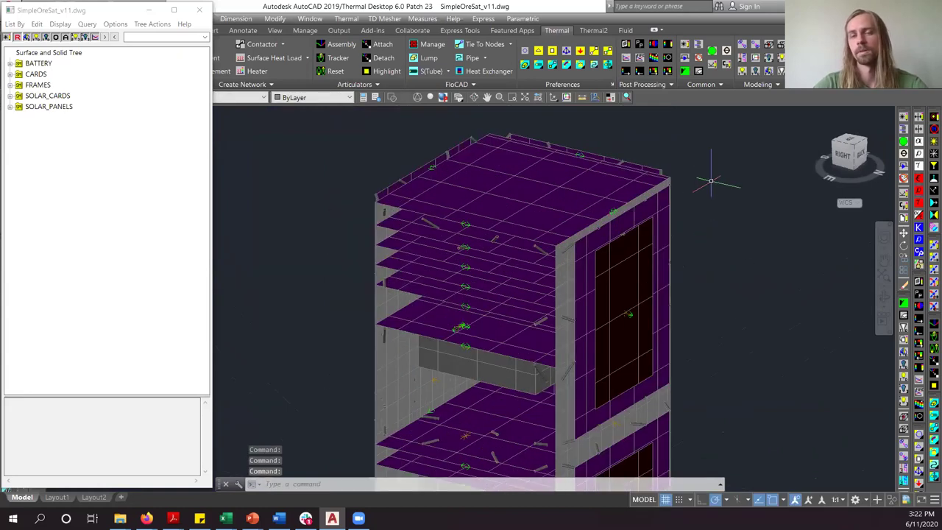
# Open the optical property data, review the solar absorptivity and IR emissivity listed for each material, and close the dialog
pyautogui.click(346, 18)
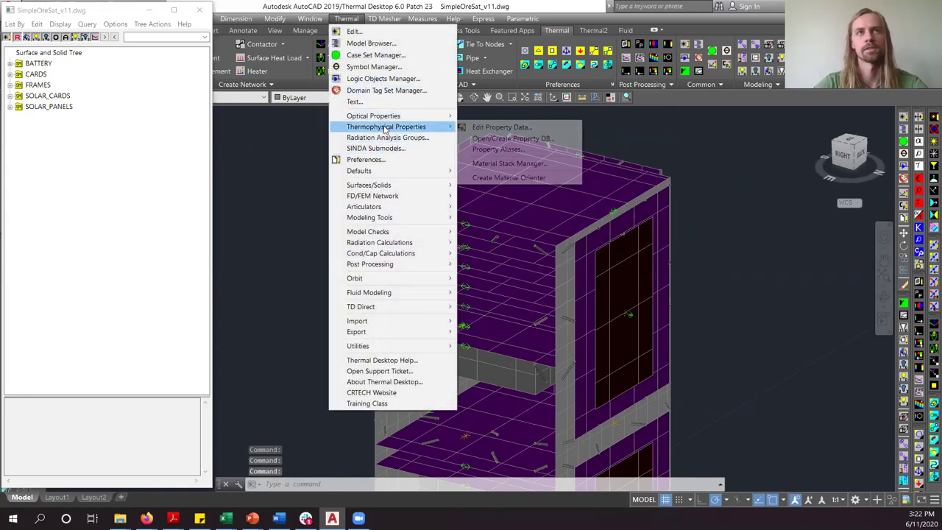
pyautogui.moveTo(453, 117)
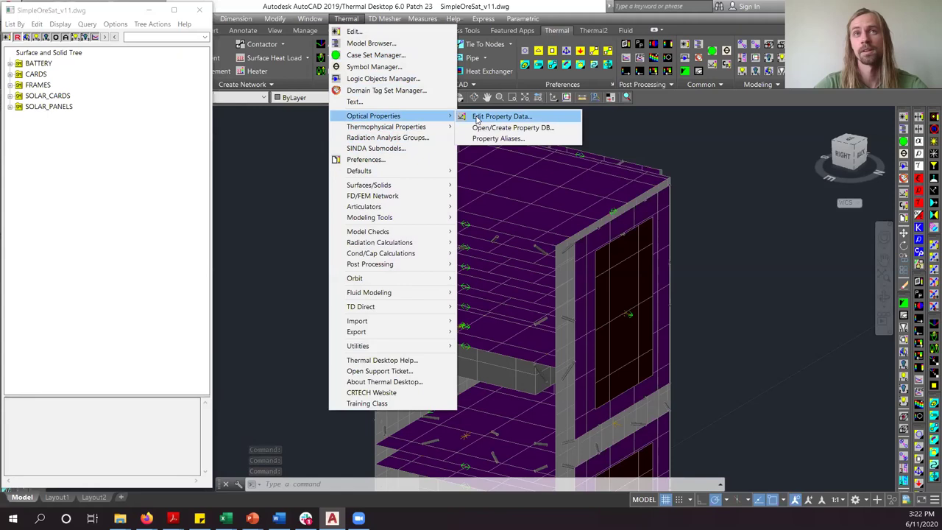
pyautogui.click(485, 116)
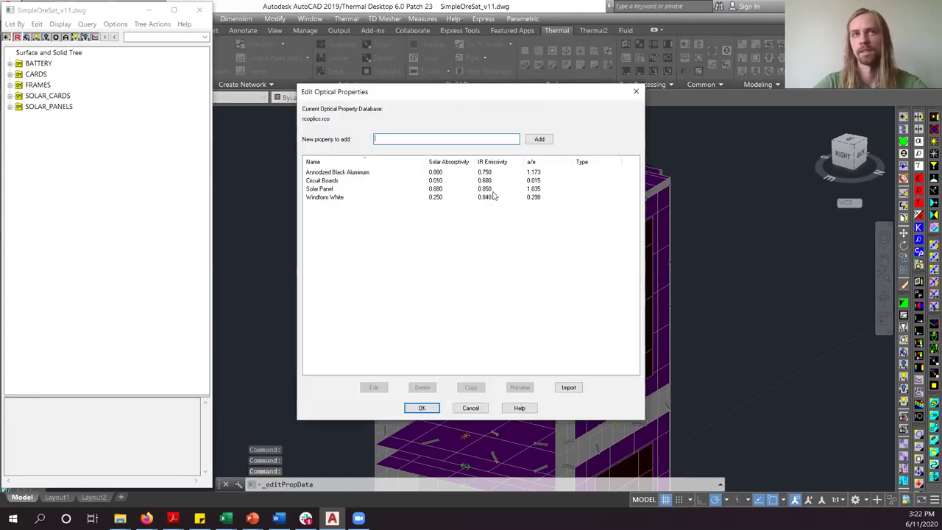
pyautogui.moveTo(523, 91); pyautogui.dragTo(522, 93)
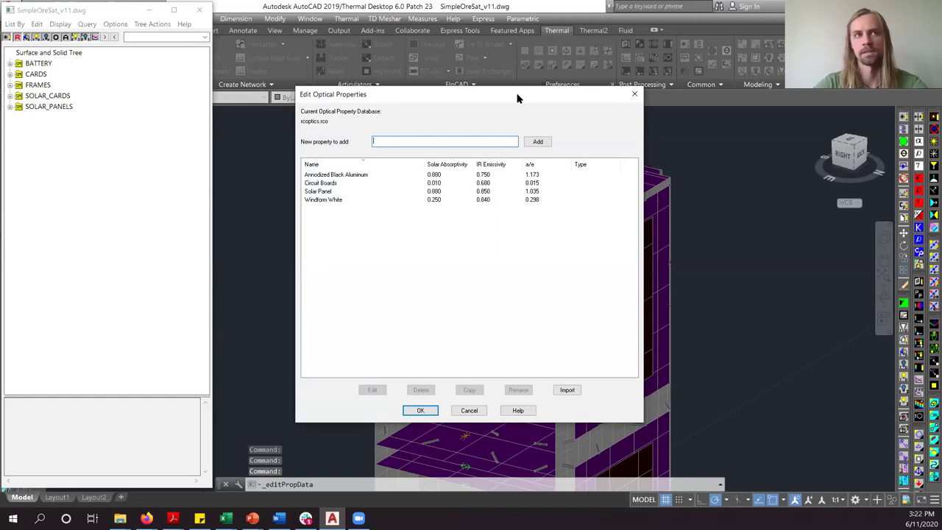
pyautogui.moveTo(517, 98); pyautogui.dragTo(360, 103)
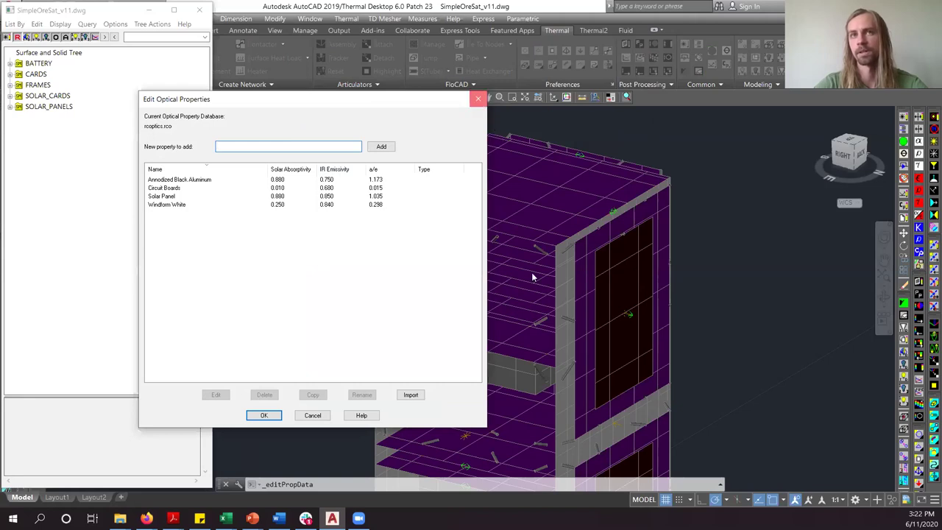
pyautogui.press('Escape')
pyautogui.press('Escape')
pyautogui.press('Escape')
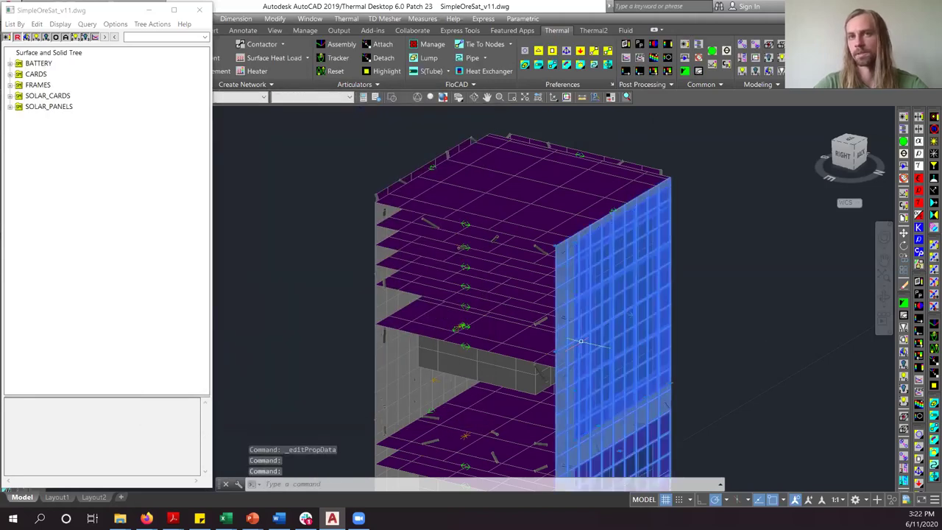
# Examine the satellite's internal cards and battery blocks through the open right side, from several angles and distances
pyautogui.moveTo(584, 375); pyautogui.dragTo(525, 299)
pyautogui.press('Escape')
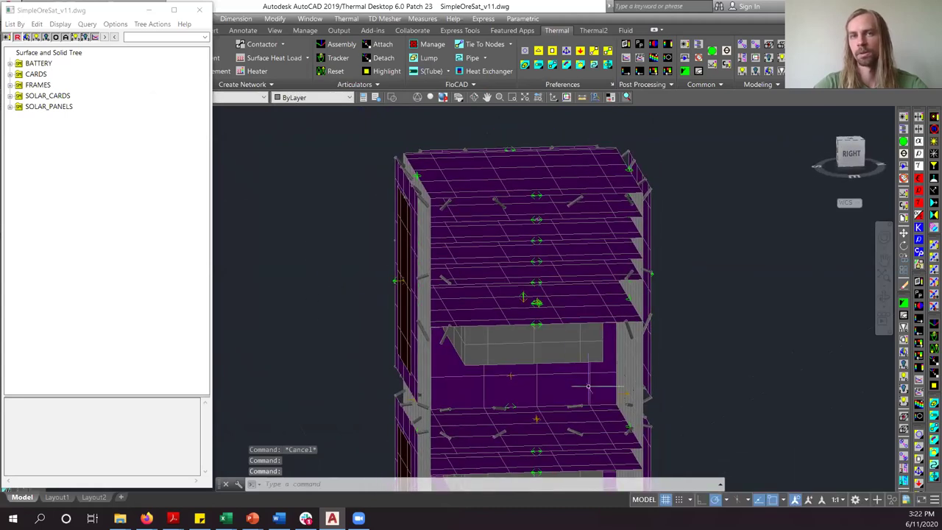
pyautogui.scroll(2, 588, 386)
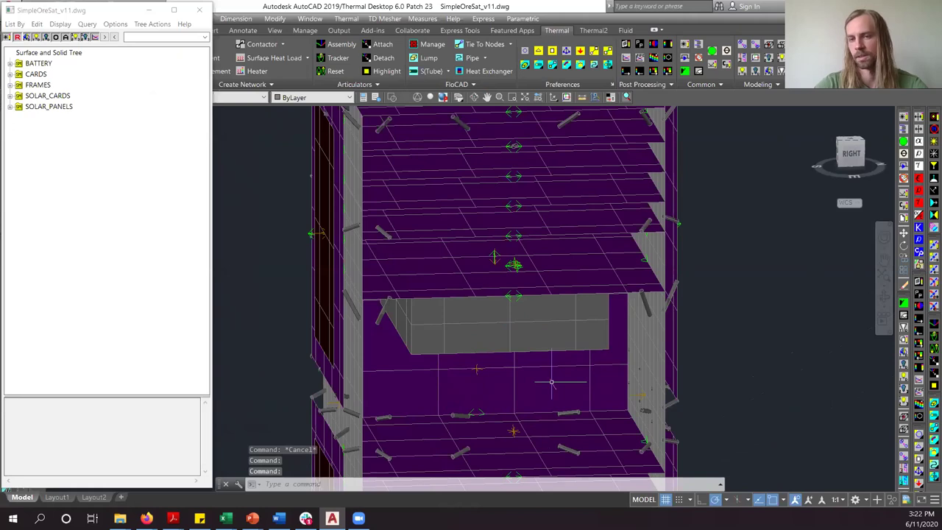
pyautogui.moveTo(560, 372); pyautogui.dragTo(569, 304)
pyautogui.press('Escape')
pyautogui.scroll(-3, 570, 303)
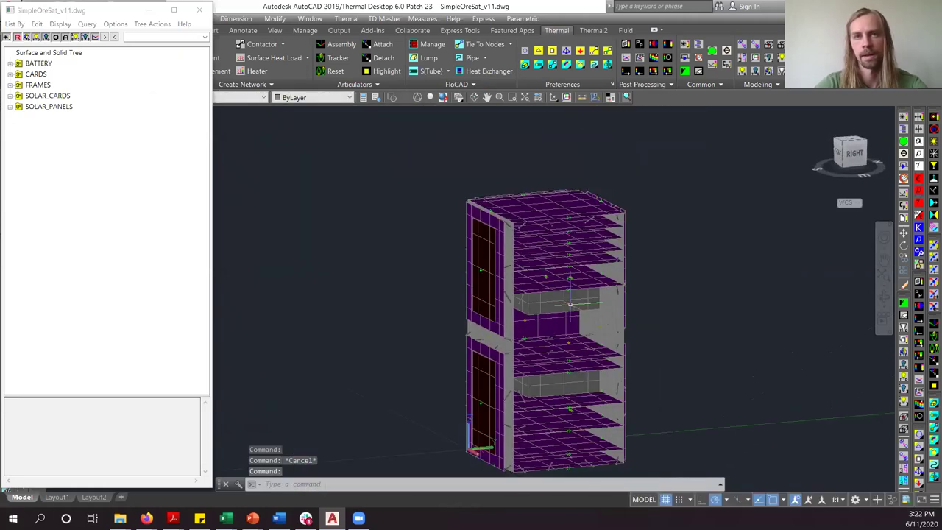
pyautogui.scroll(4, 570, 303)
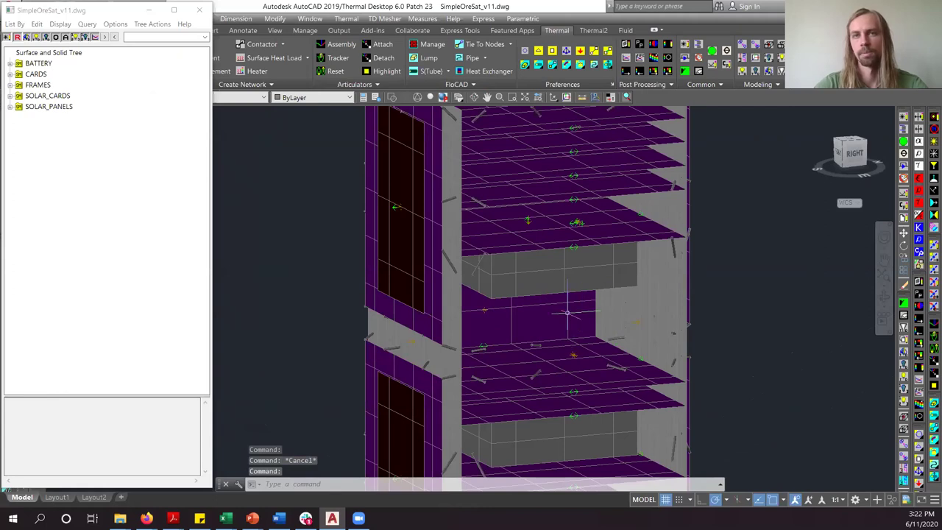
pyautogui.scroll(-2, 580, 376)
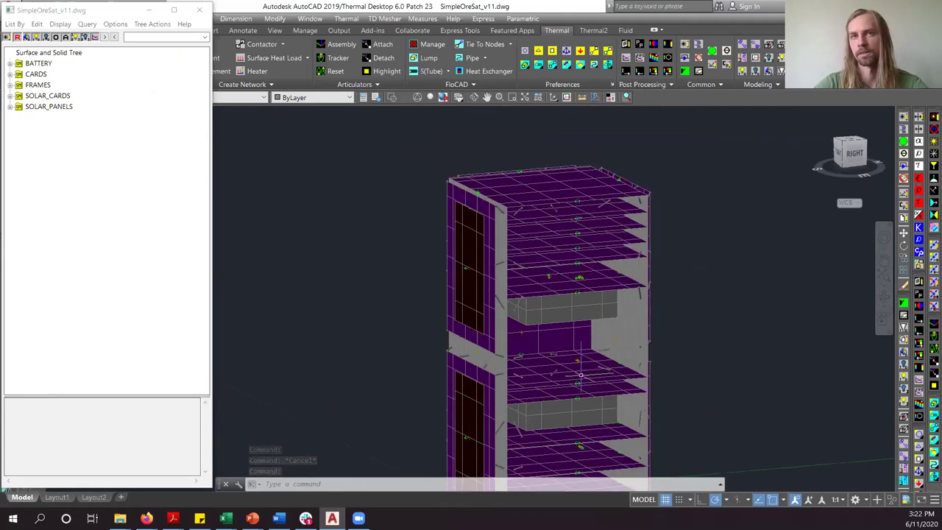
pyautogui.scroll(2, 620, 261)
pyautogui.moveTo(561, 320); pyautogui.dragTo(604, 313)
# Open the thermophysical property data, review each material's conductivity, density and specific heat, and close the dialog
pyautogui.click(346, 18)
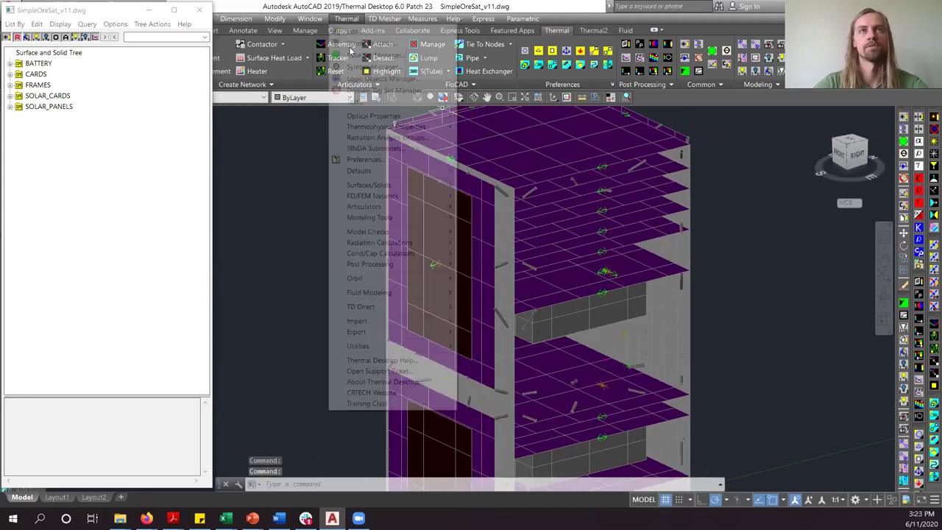
pyautogui.moveTo(392, 127)
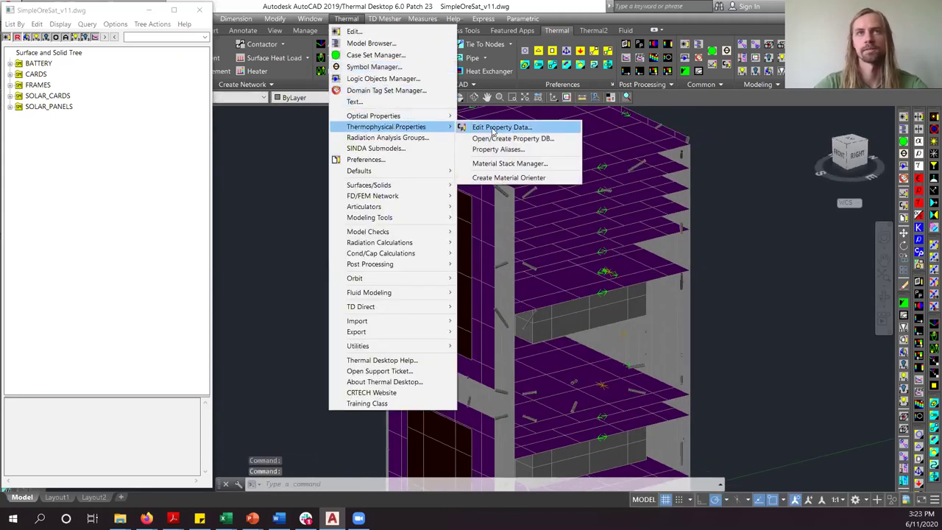
pyautogui.click(493, 131)
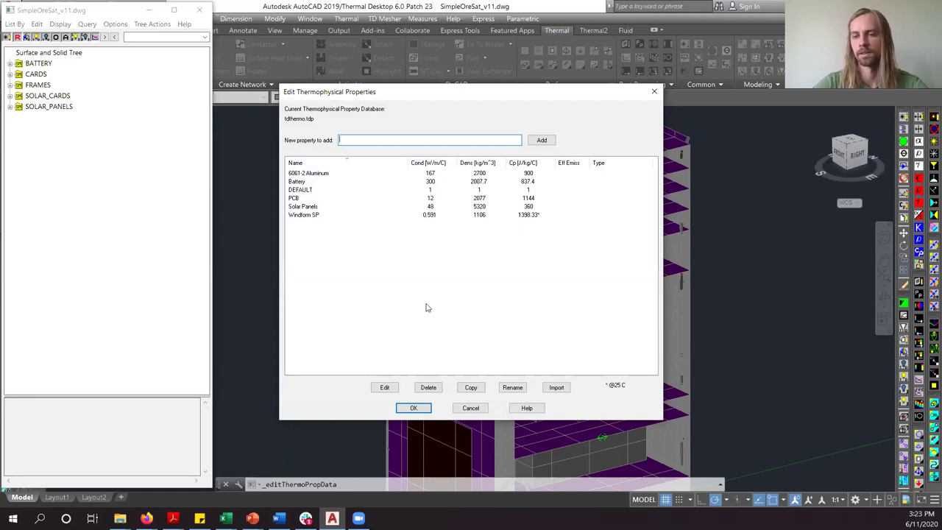
pyautogui.click(653, 94)
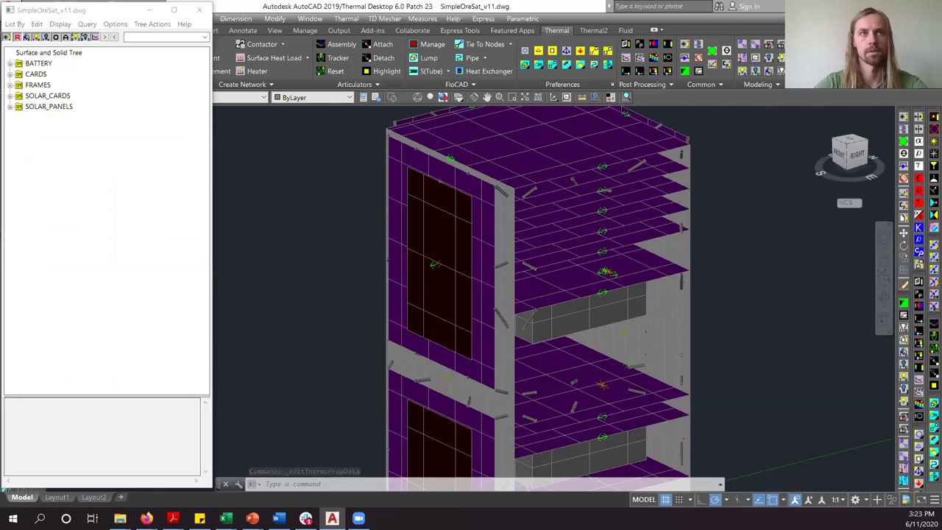
# Switch to Google Drive in Firefox, view the Aluminum-PCB Contact Resistance folder under 1.3 - Conductance Studies, and return to the parent folder
pyautogui.hotkey('alt', 'Tab')
pyautogui.click(379, 106)
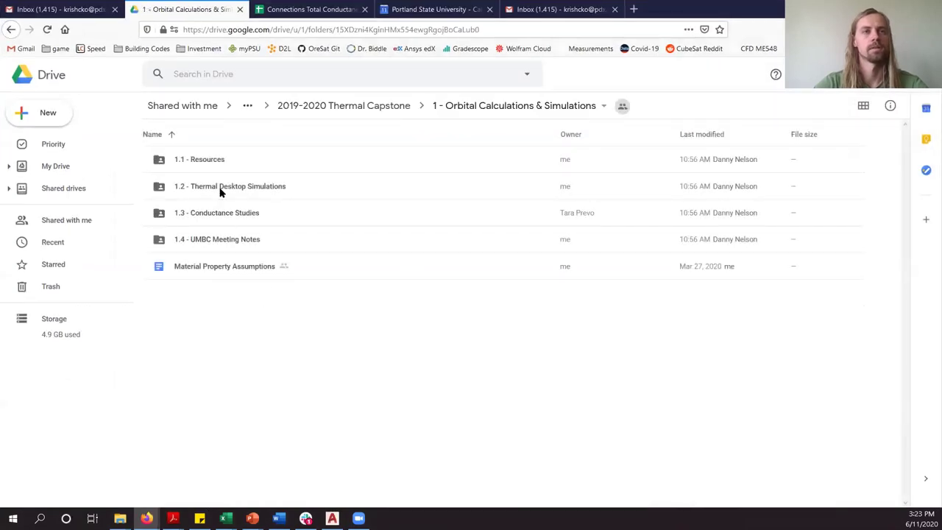
pyautogui.doubleClick(214, 214)
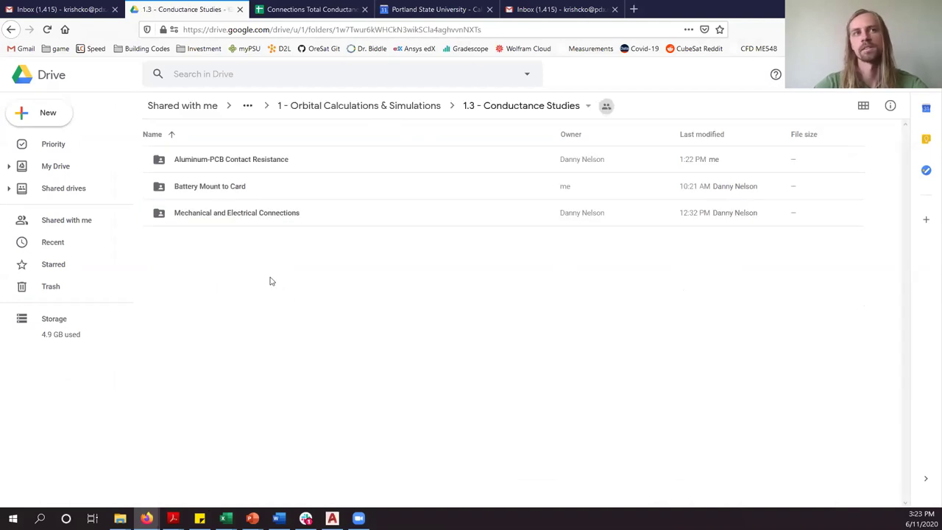
pyautogui.doubleClick(234, 161)
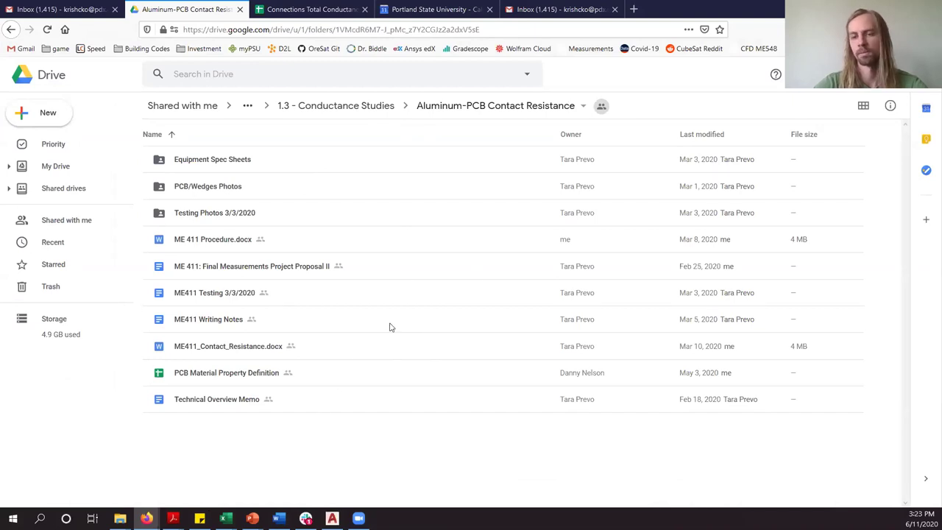
pyautogui.click(365, 107)
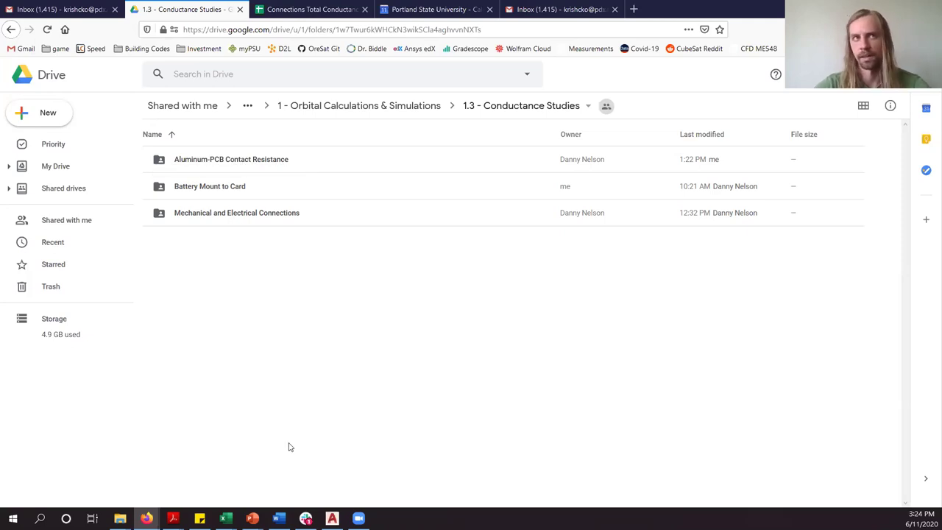
# Open README.docx in the Battery Mount to Card folder, read through its battery conductance results and notes, and close it
pyautogui.doubleClick(212, 189)
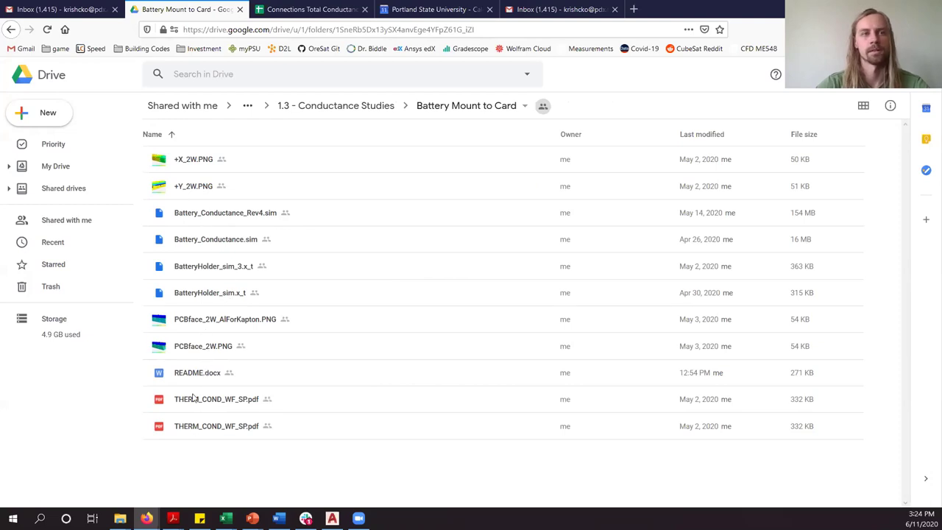
pyautogui.doubleClick(234, 372)
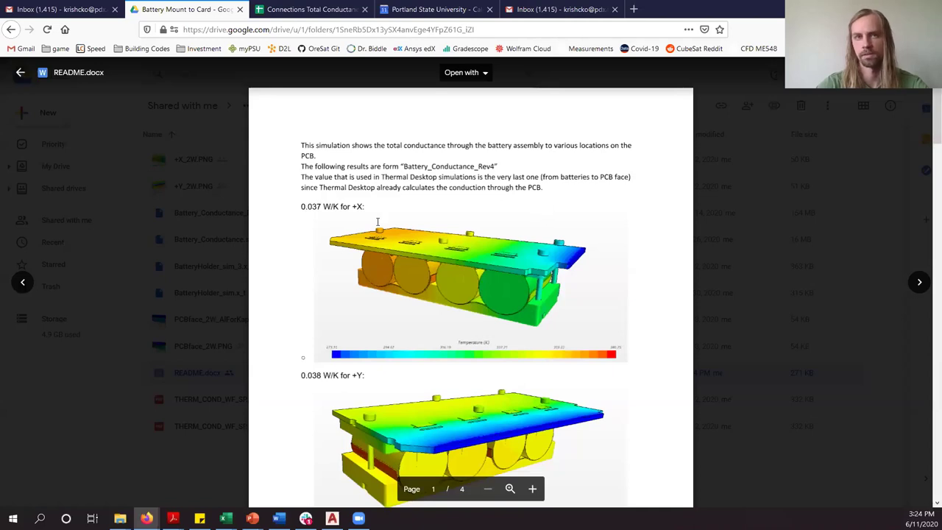
pyautogui.scroll(-6, 520, 258)
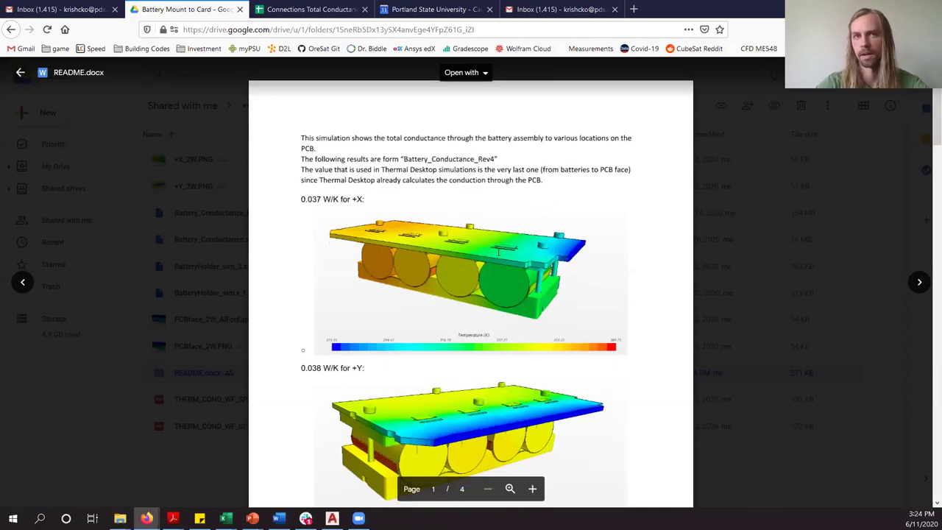
pyautogui.scroll(5, 500, 257)
pyautogui.scroll(-10, 487, 256)
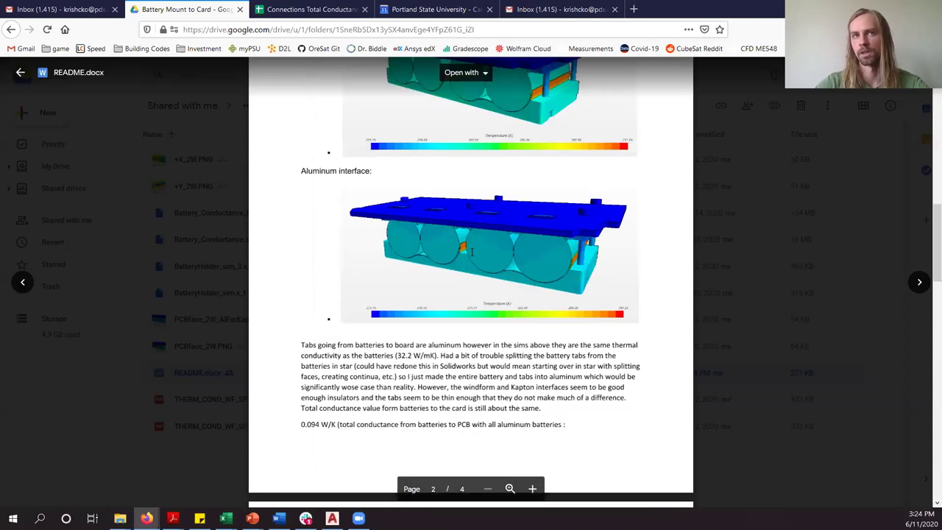
pyautogui.scroll(-1, 504, 282)
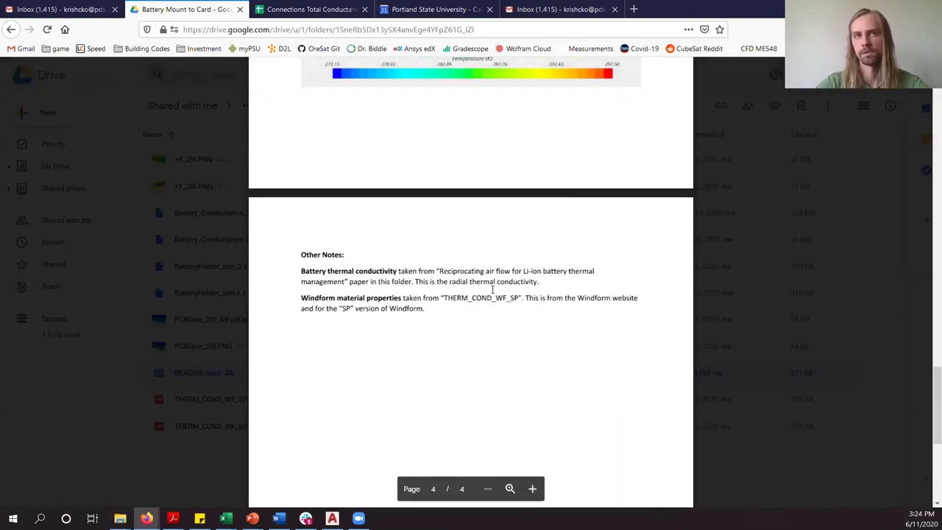
pyautogui.scroll(6, 452, 246)
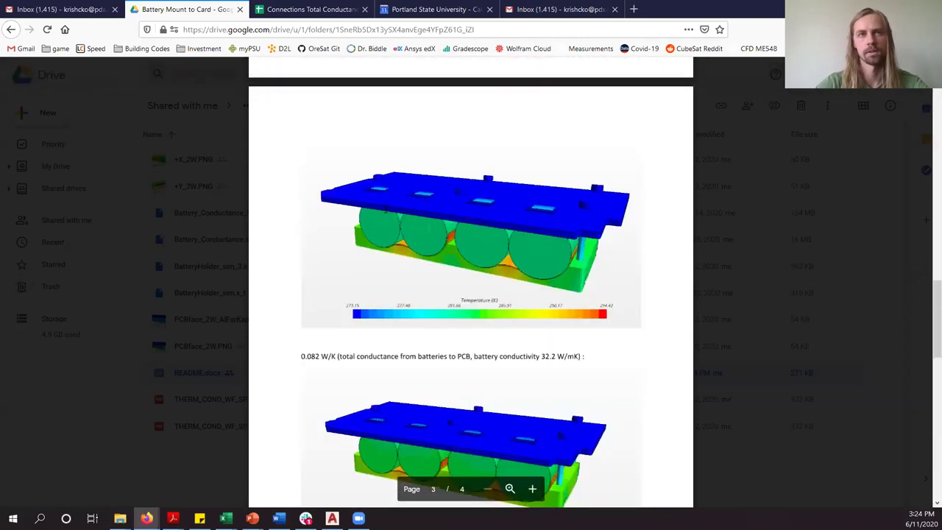
pyautogui.scroll(-2, 364, 209)
pyautogui.scroll(-4, 364, 208)
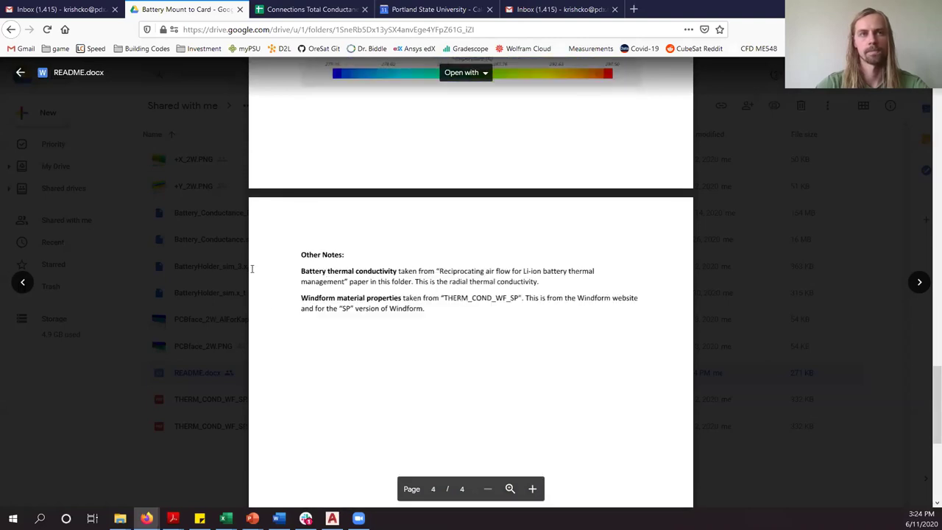
pyautogui.scroll(2, 333, 291)
pyautogui.scroll(-2, 334, 290)
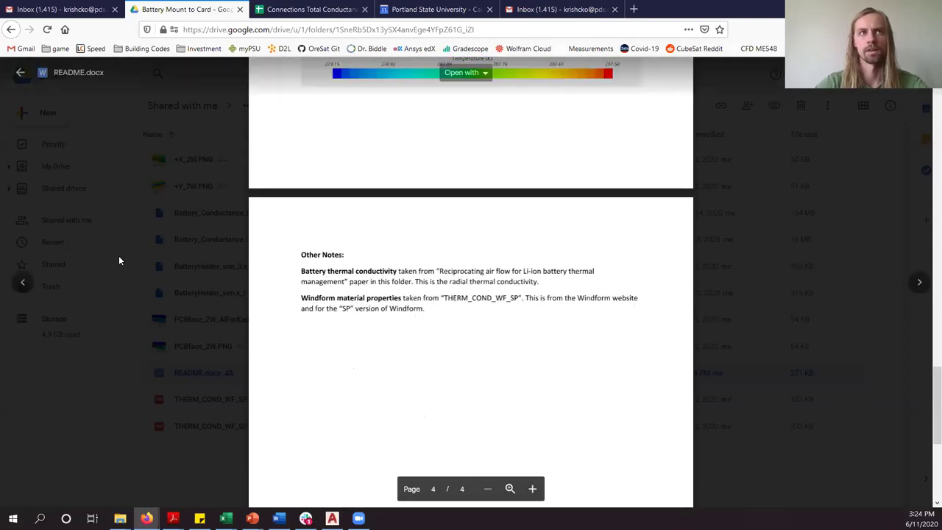
pyautogui.click(239, 465)
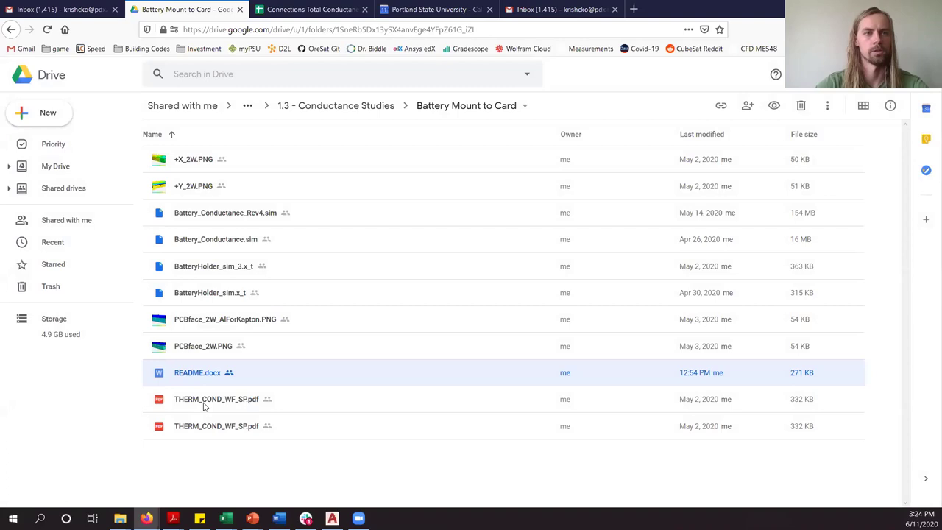
# Preview the first THERM_COND_WF_SP.pdf below the README file and return to the folder
pyautogui.press('Down')
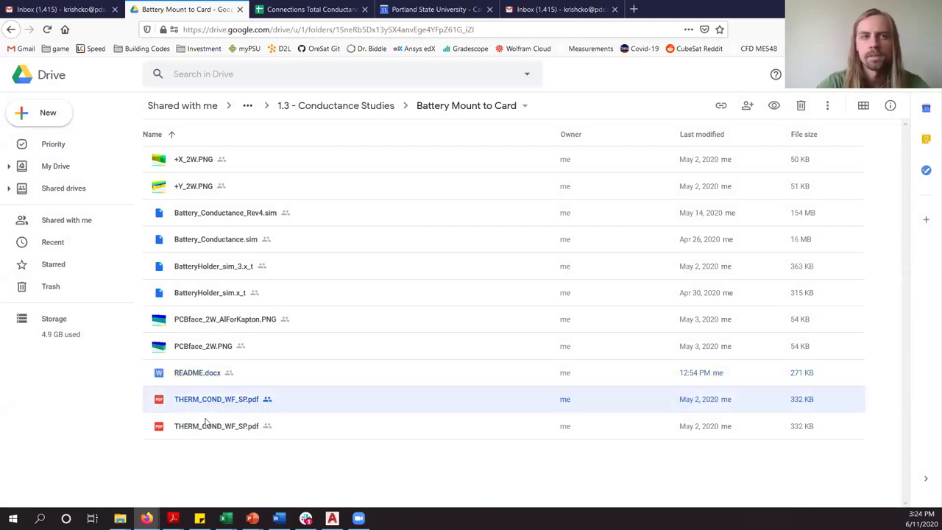
pyautogui.press('Down')
pyautogui.doubleClick(207, 405)
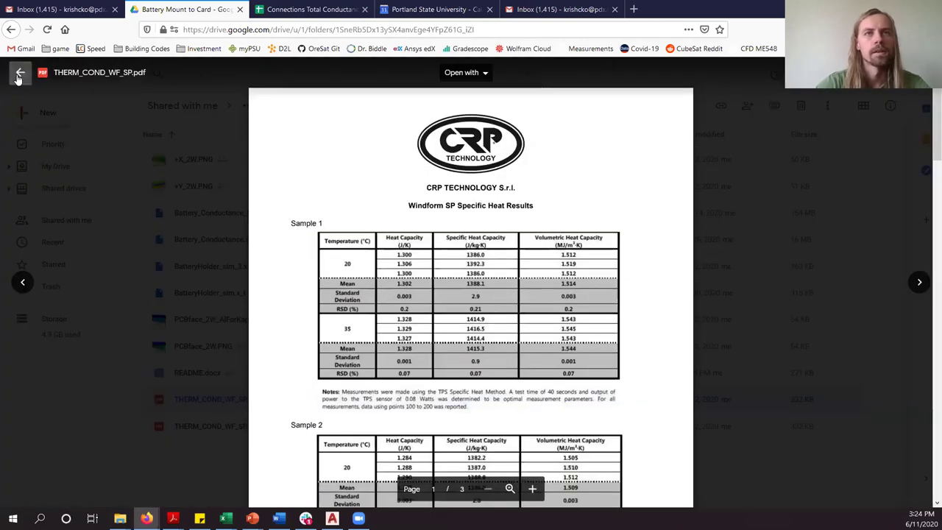
pyautogui.click(20, 75)
# Preview the second THERM_COND_WF_SP.pdf, check its Windform SP specific heat tables, and return to the folder
pyautogui.press('Down')
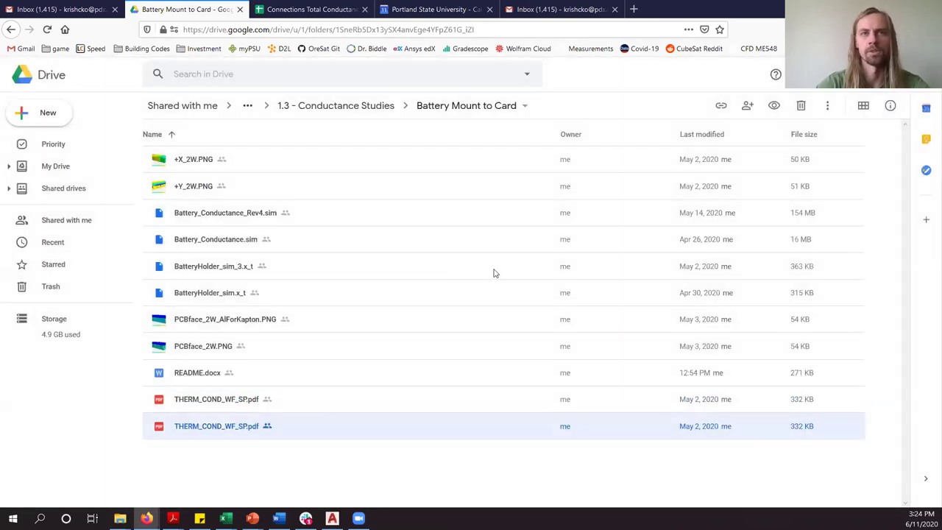
pyautogui.click(228, 450)
pyautogui.doubleClick(226, 433)
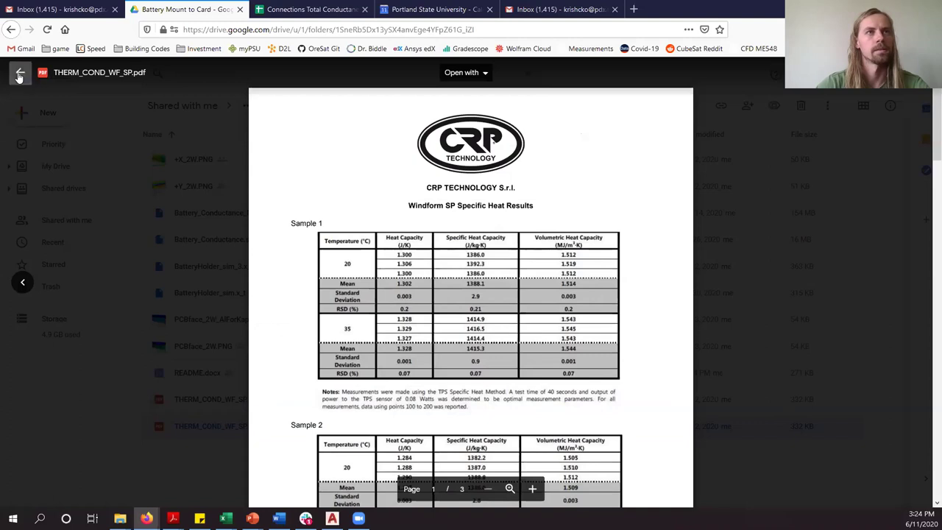
pyautogui.scroll(-1, 515, 258)
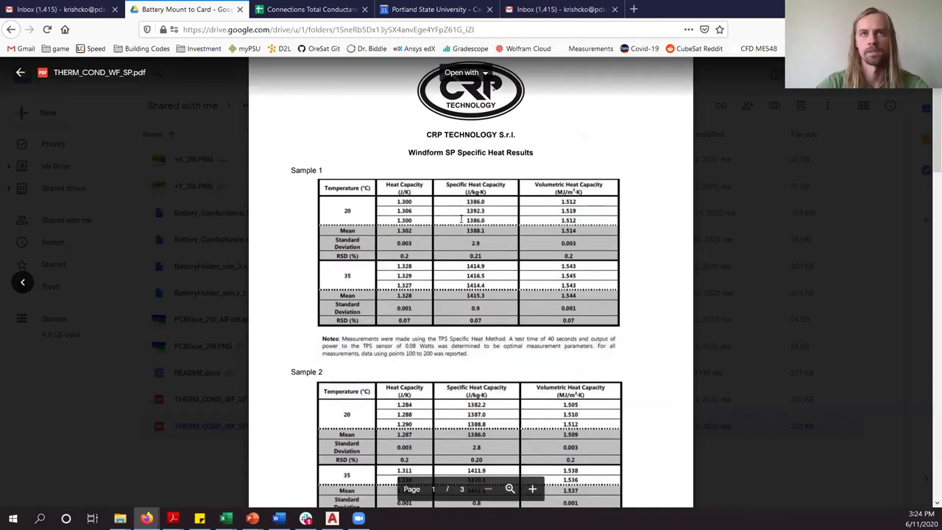
pyautogui.scroll(1, 462, 219)
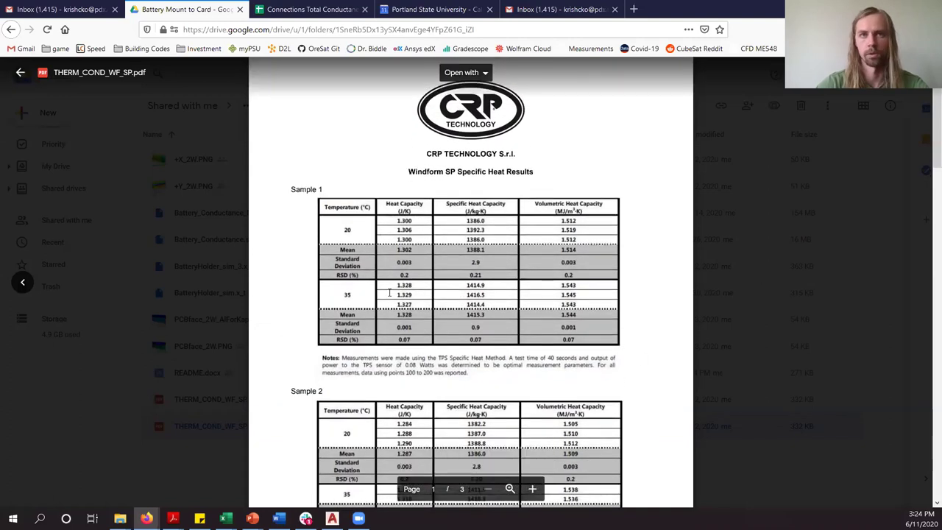
pyautogui.scroll(-3, 390, 292)
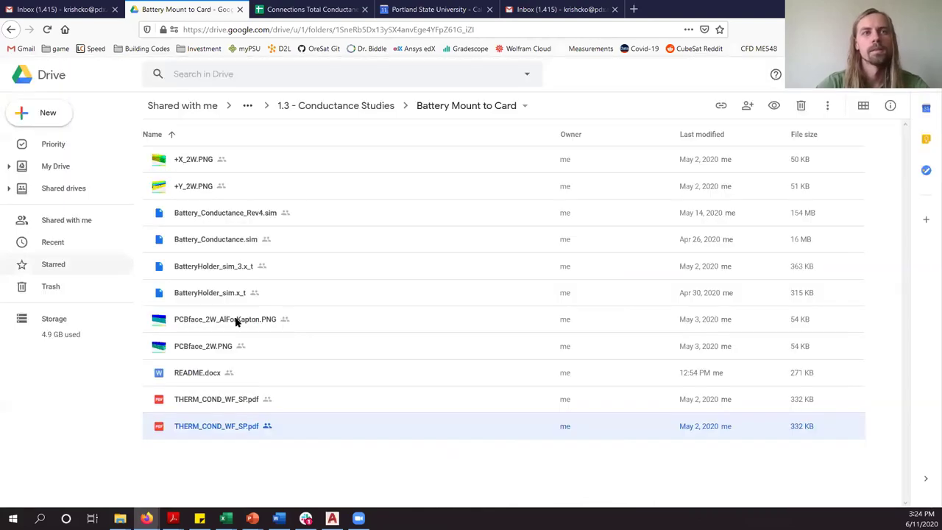
# Leave the Battery Mount to Card folder and open the Mechanical and Electrical Connections folder under 1.3 - Conductance Studies
pyautogui.click(21, 72)
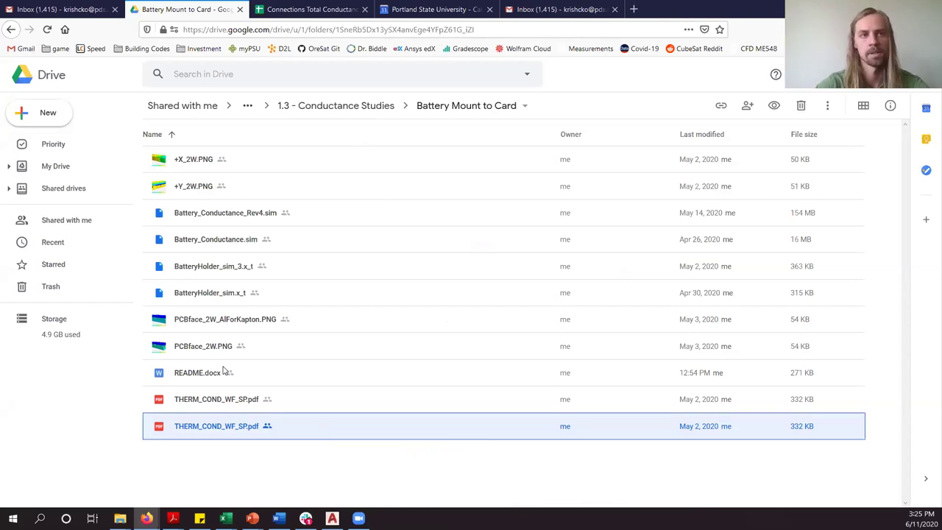
pyautogui.click(289, 475)
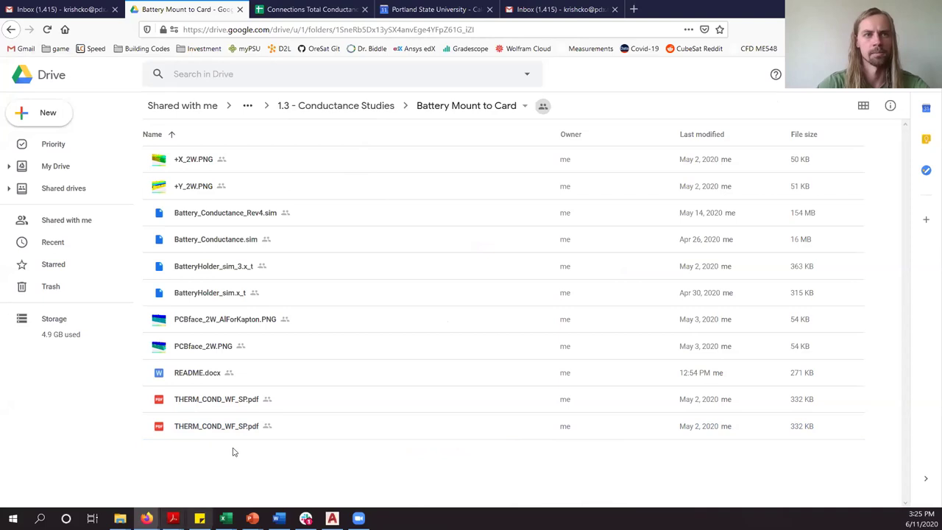
pyautogui.click(340, 109)
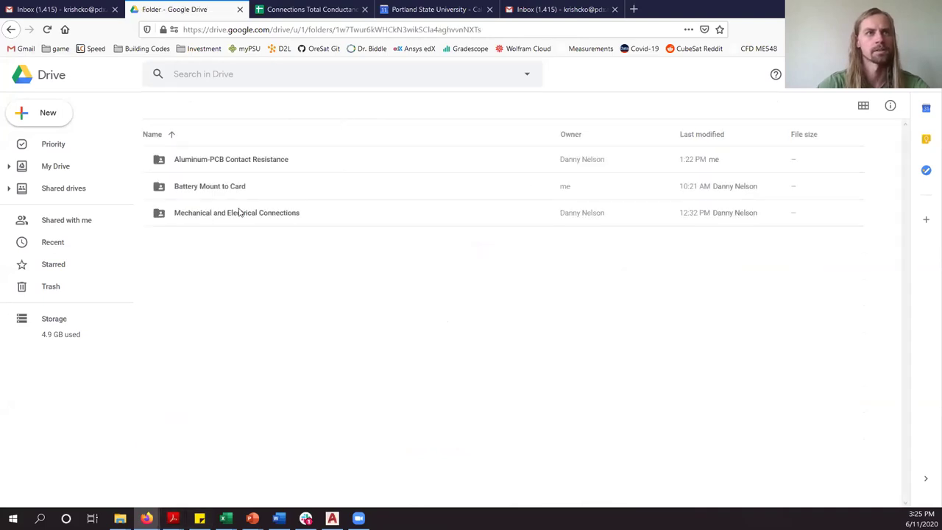
pyautogui.doubleClick(291, 220)
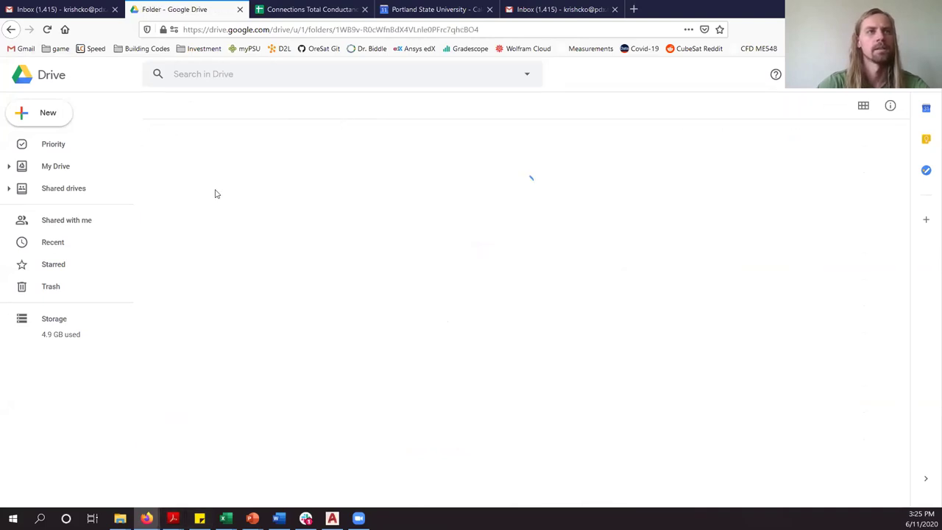
# Go up to 1 - Orbital Calculations & Simulations, then reopen Mechanical and Electrical Connections through 1.3 - Conductance Studies
pyautogui.click(317, 107)
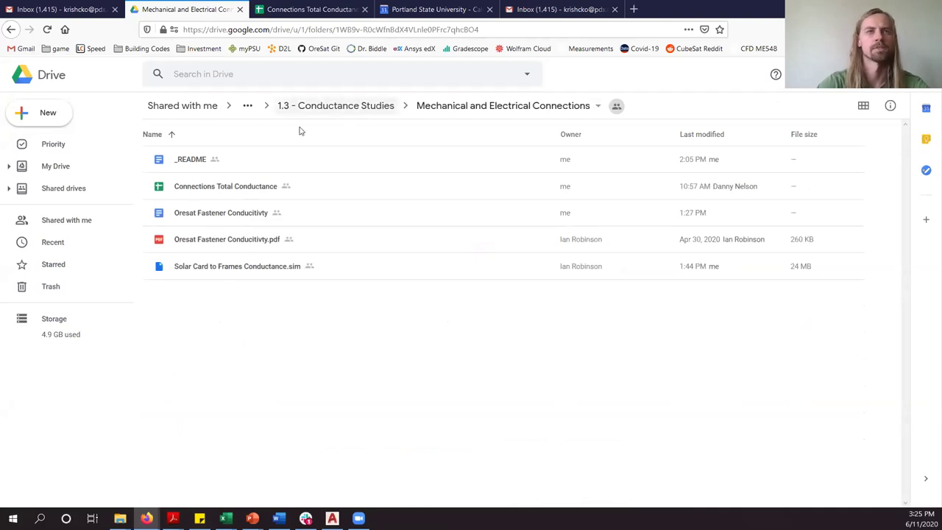
pyautogui.click(331, 111)
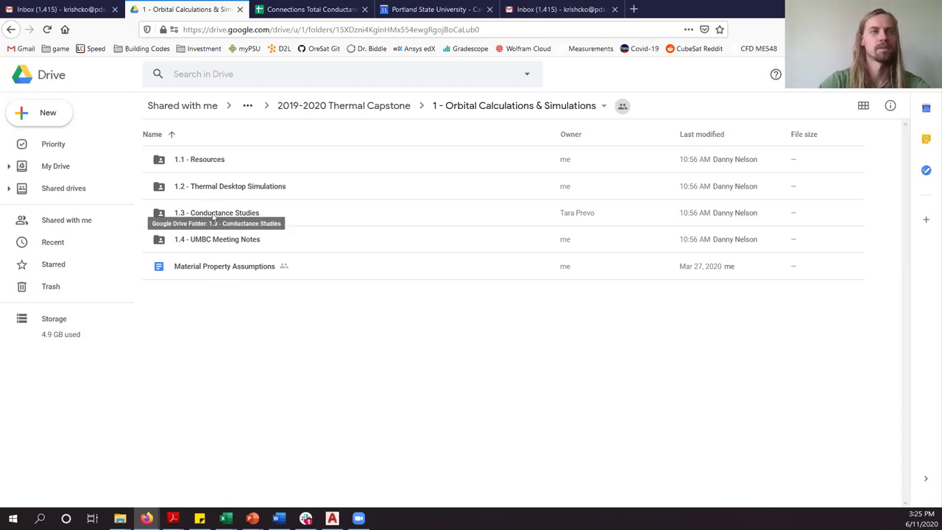
pyautogui.doubleClick(316, 224)
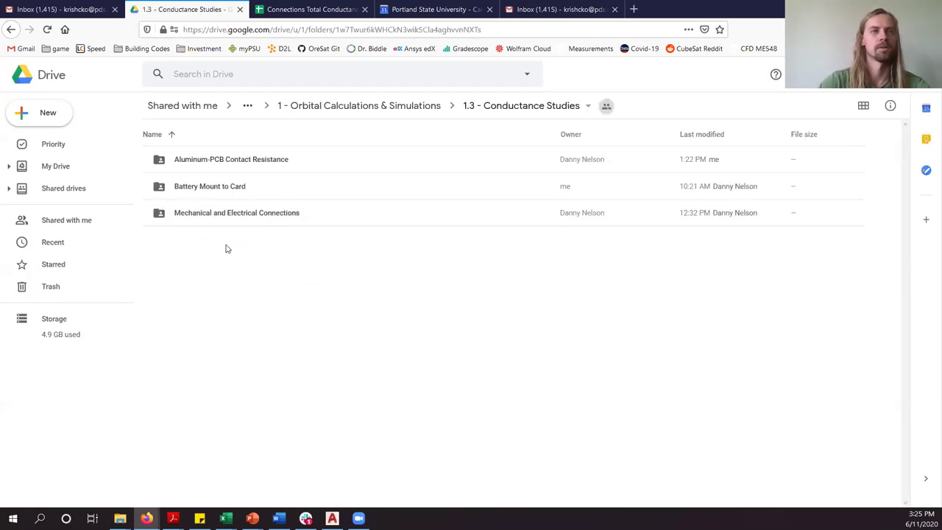
pyautogui.doubleClick(210, 217)
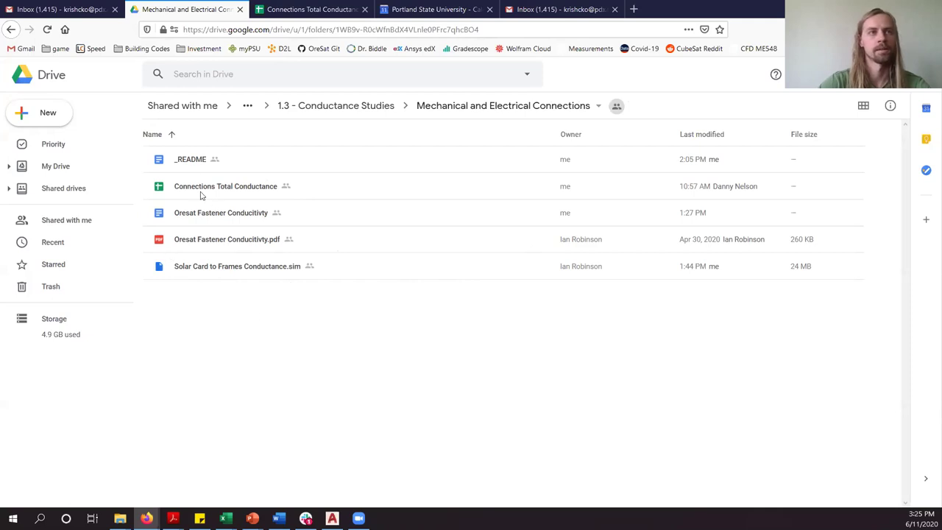
# Open the _README document, read through the solar cards to frames conductance notes and plots, and close it
pyautogui.doubleClick(193, 160)
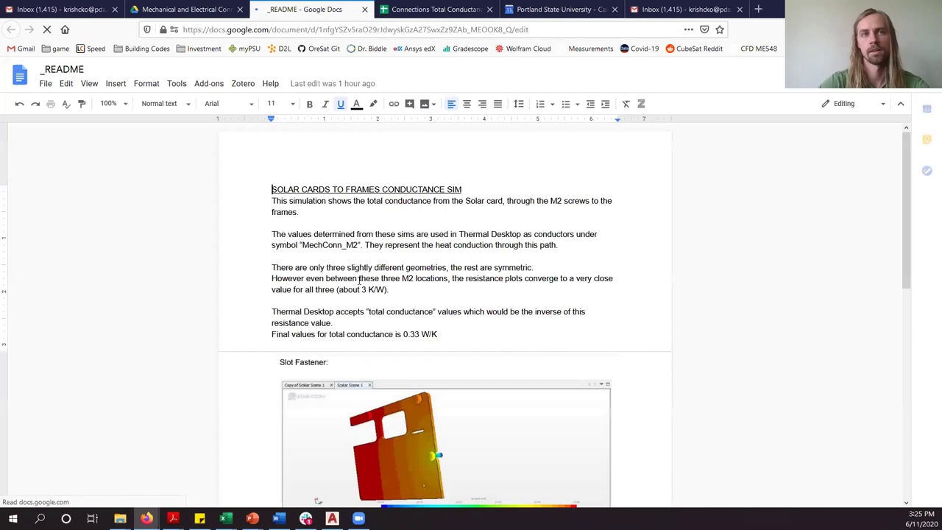
pyautogui.scroll(-5, 359, 280)
pyautogui.scroll(-6, 400, 287)
pyautogui.click(365, 9)
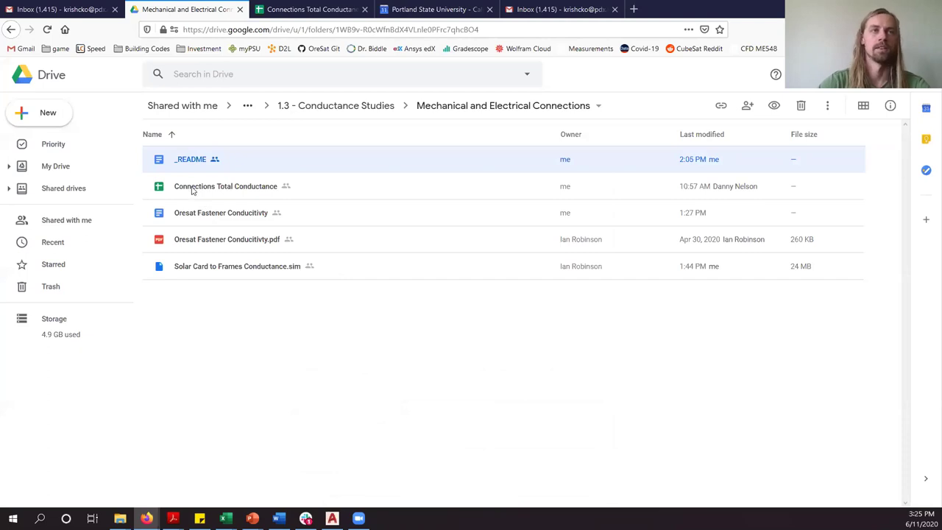
# Open the Connections Total Conductance spreadsheet and review its 40 Pin Card Connector, M2 (18-8 SS) and RTV tables
pyautogui.doubleClick(243, 187)
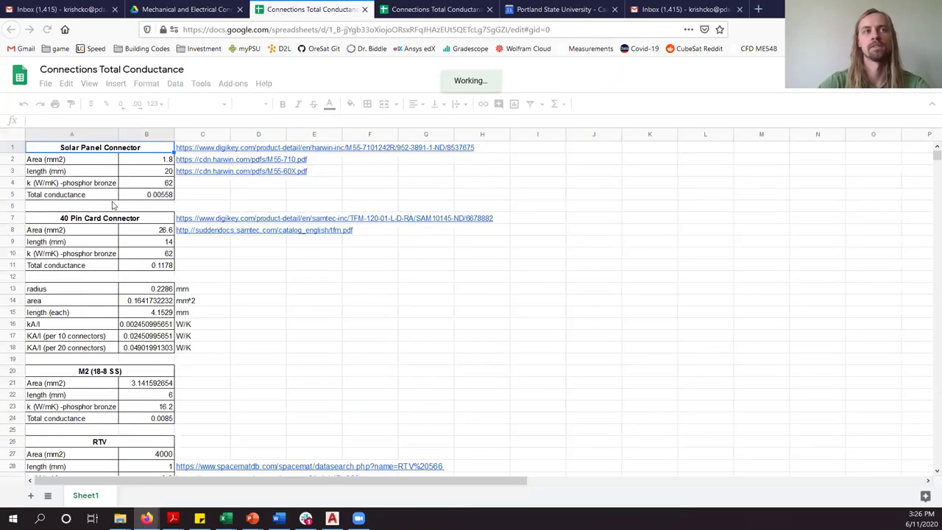
pyautogui.click(108, 225)
pyautogui.click(115, 373)
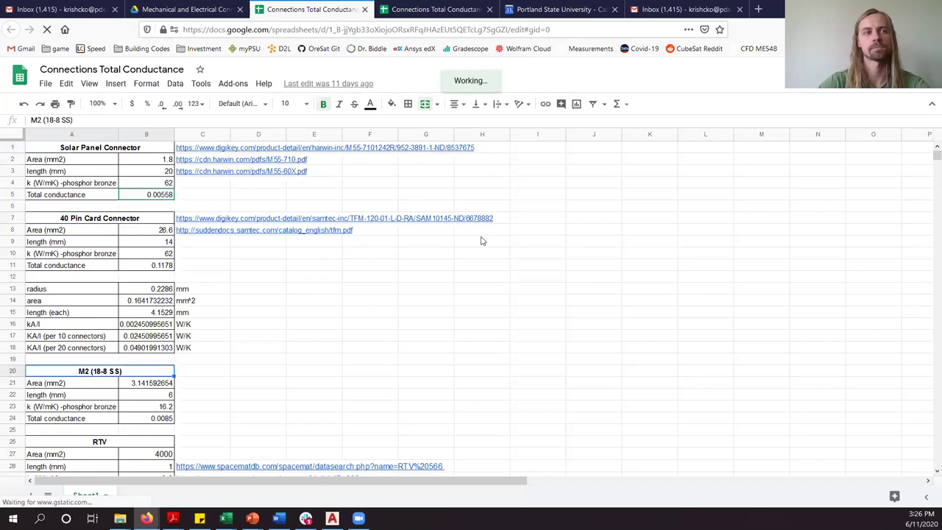
pyautogui.scroll(-2, 342, 243)
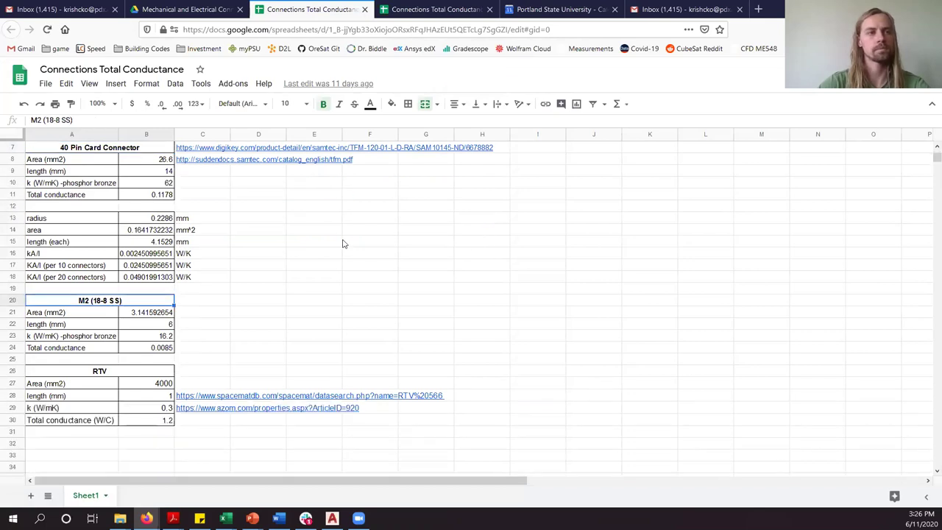
pyautogui.click(103, 372)
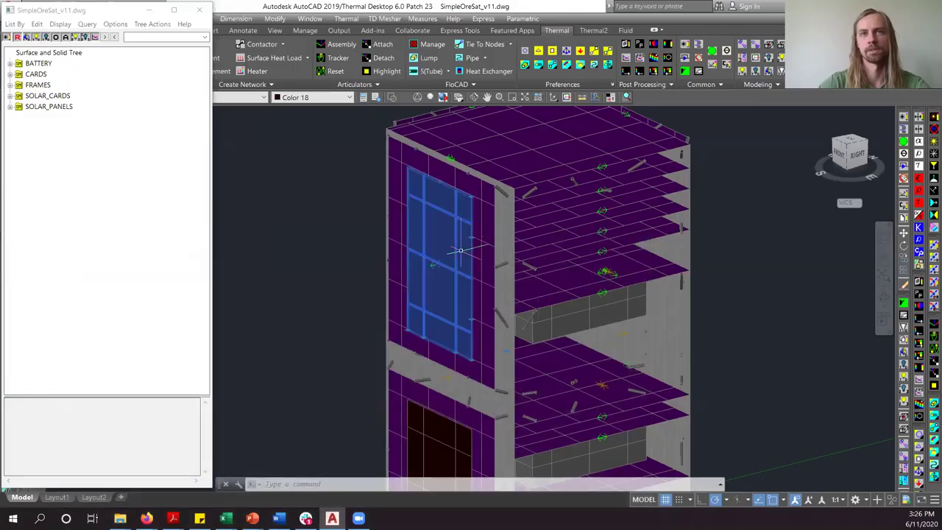
# In the Thermal Desktop satellite model, examine the upper front solar panel, the card behind it and the connection symbol at its centre
pyautogui.scroll(3, 472, 257)
pyautogui.scroll(-3, 484, 255)
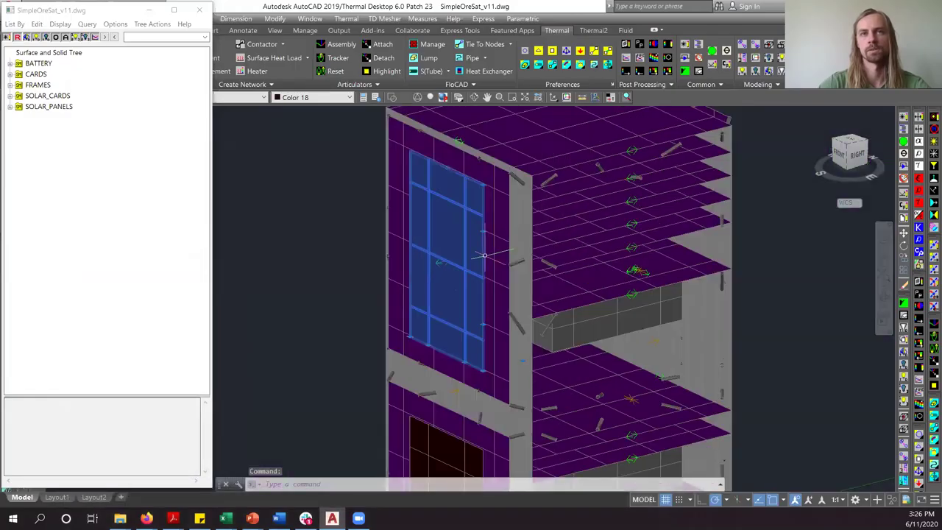
pyautogui.scroll(2, 484, 255)
pyautogui.click(486, 227)
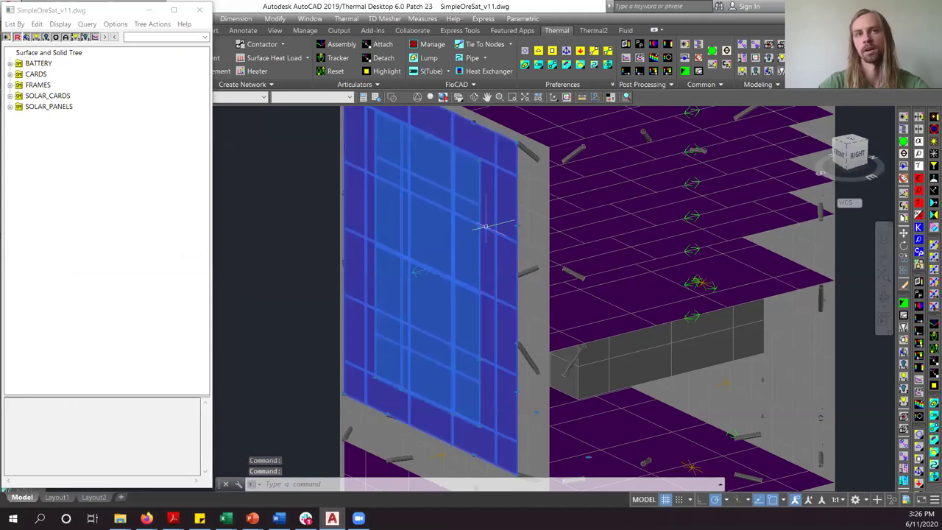
pyautogui.press('Escape')
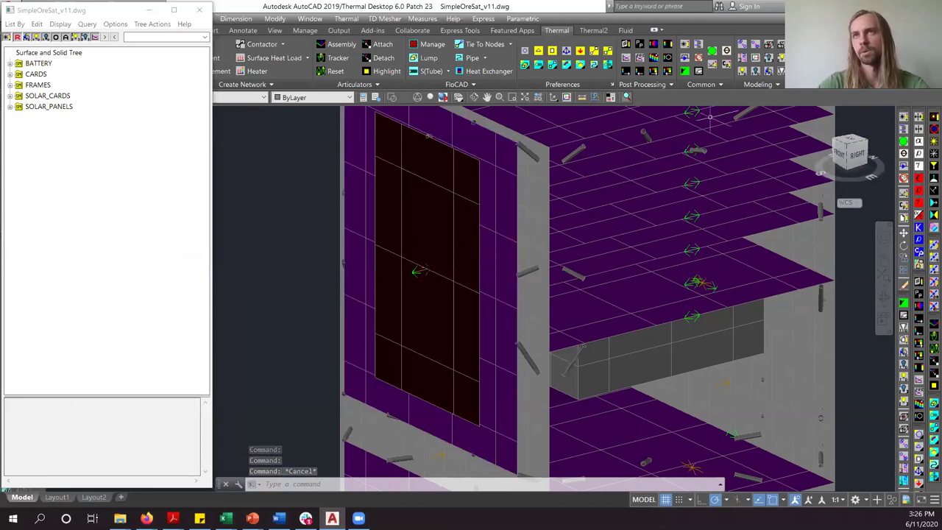
pyautogui.click(406, 288)
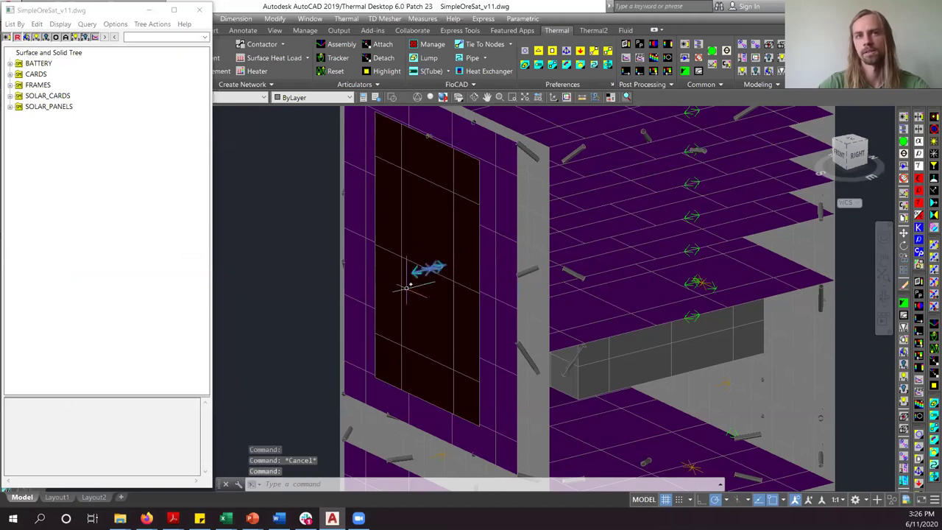
pyautogui.moveTo(645, 291); pyautogui.dragTo(592, 296)
pyautogui.moveTo(655, 446); pyautogui.dragTo(767, 211)
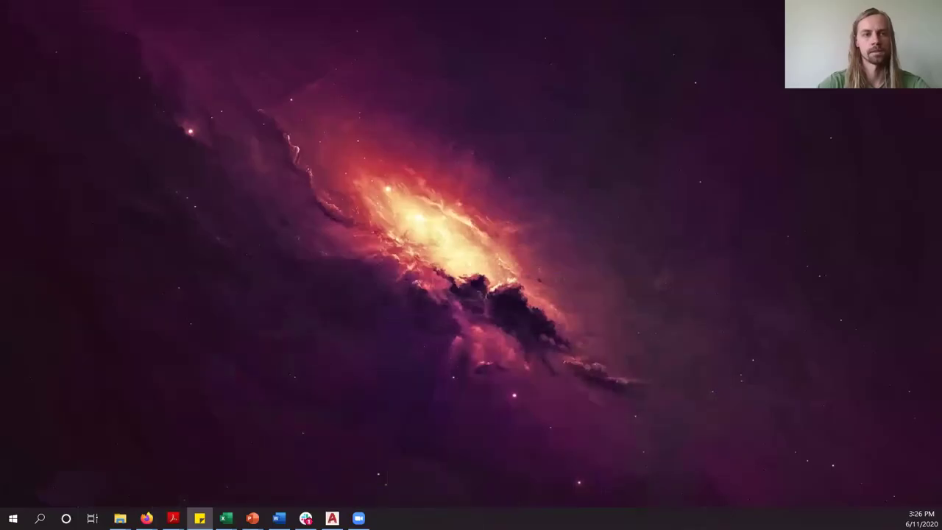
# Switch back to Firefox, review all the Connections Total Conductance tables again, and close that spreadsheet
pyautogui.moveTo(147, 518)
pyautogui.hotkey('alt', 'Tab')
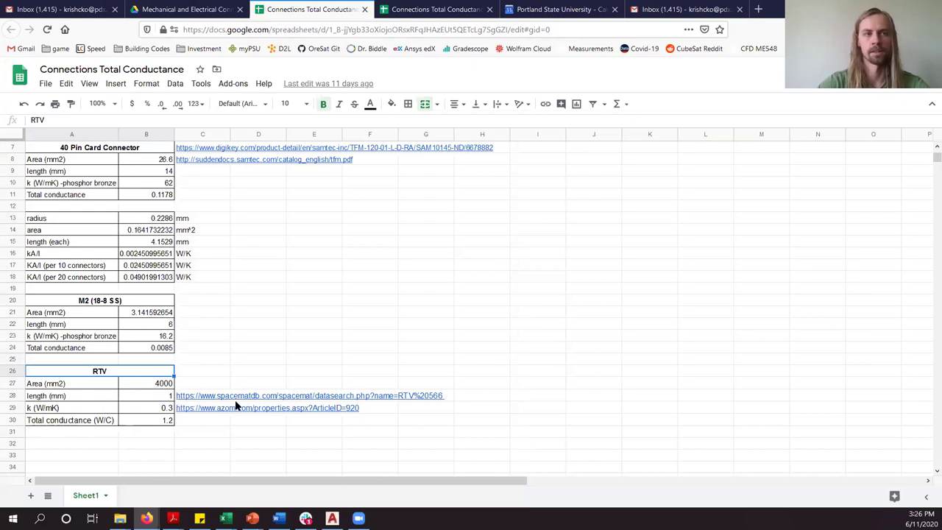
pyautogui.scroll(2, 270, 330)
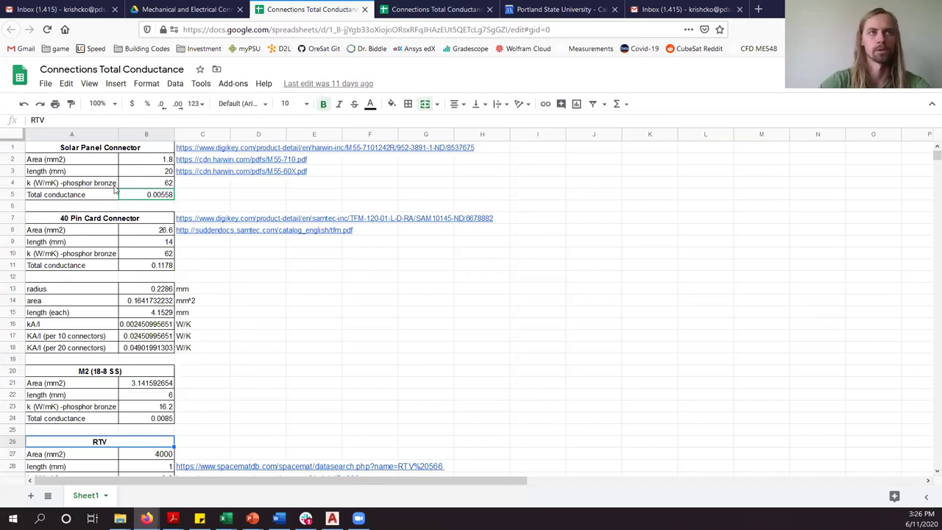
pyautogui.scroll(-3, 259, 308)
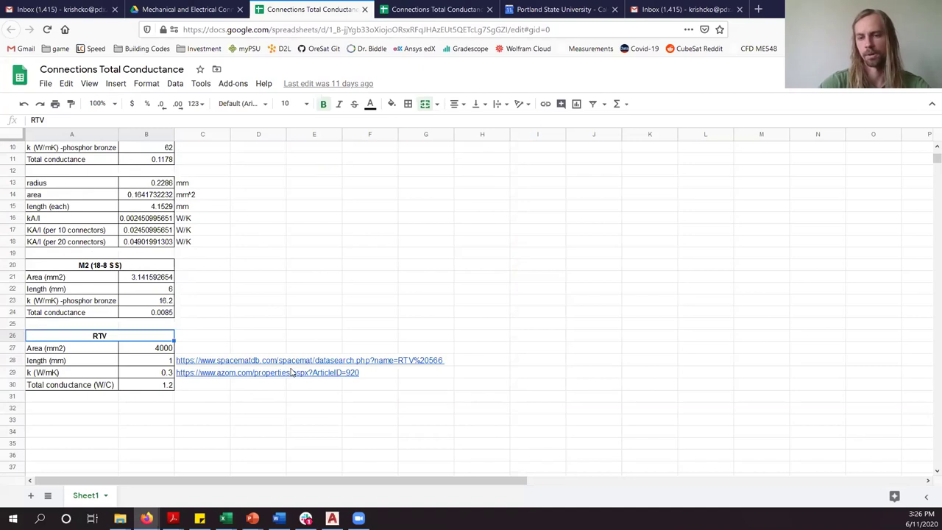
pyautogui.scroll(3, 292, 371)
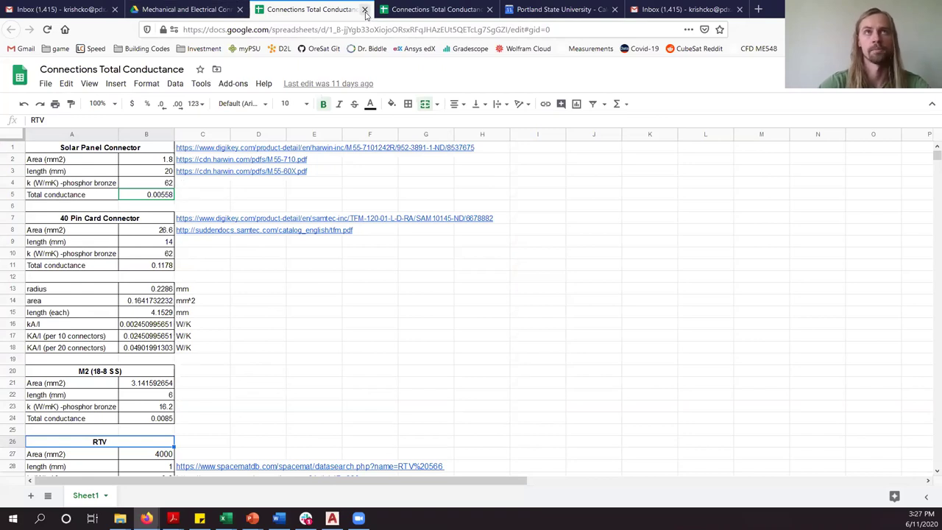
pyautogui.click(364, 10)
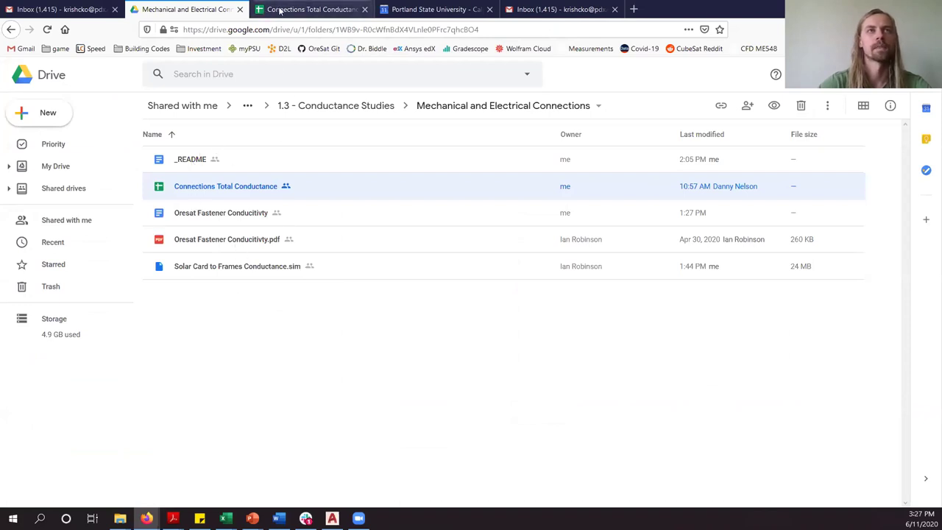
# Return to the 1.3 - Conductance Studies folder and close the remaining Connections Total Conductance spreadsheet
pyautogui.click(337, 105)
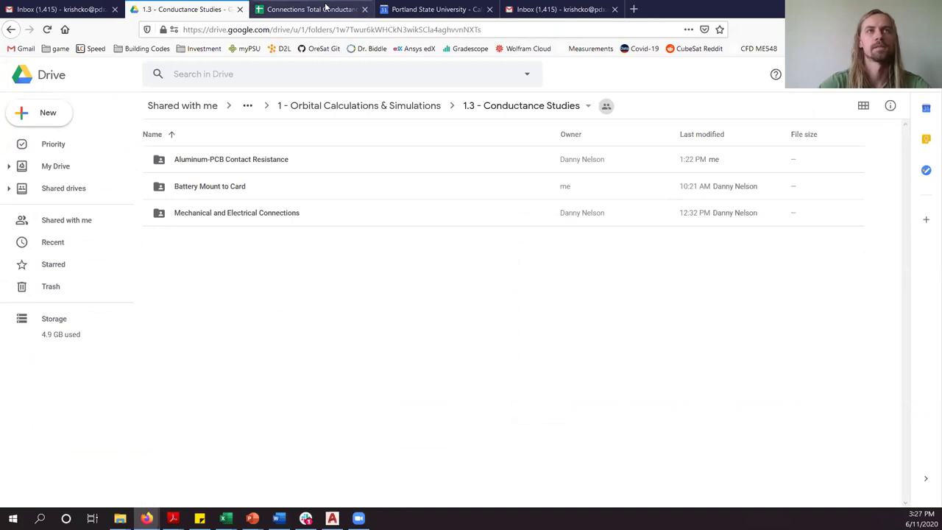
pyautogui.click(291, 10)
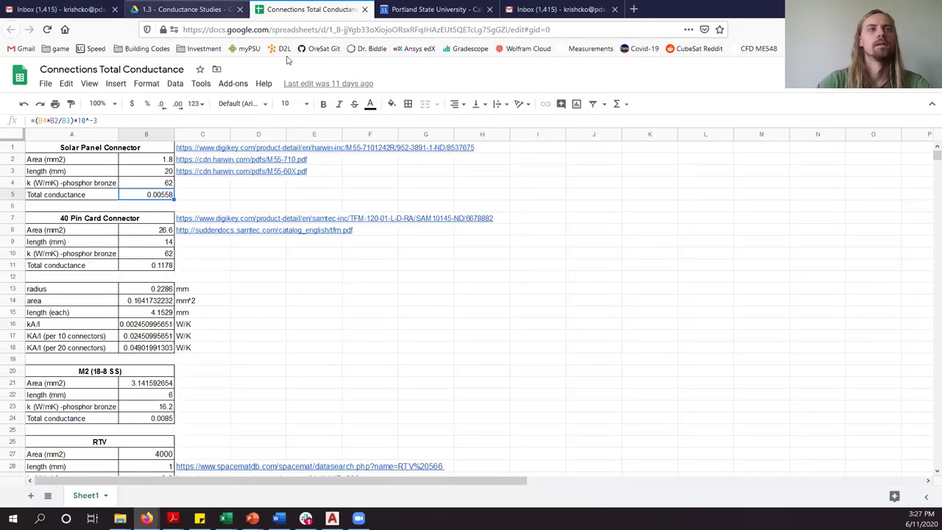
pyautogui.click(365, 10)
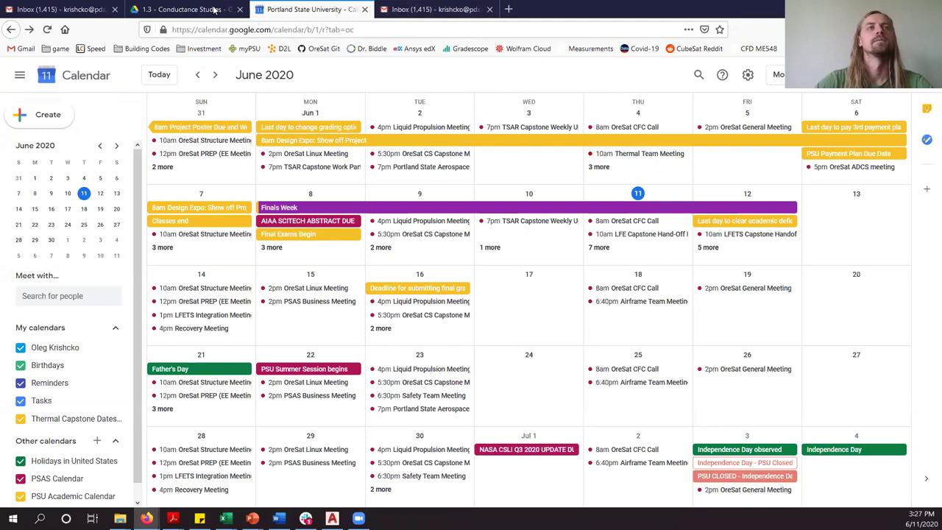
pyautogui.click(184, 9)
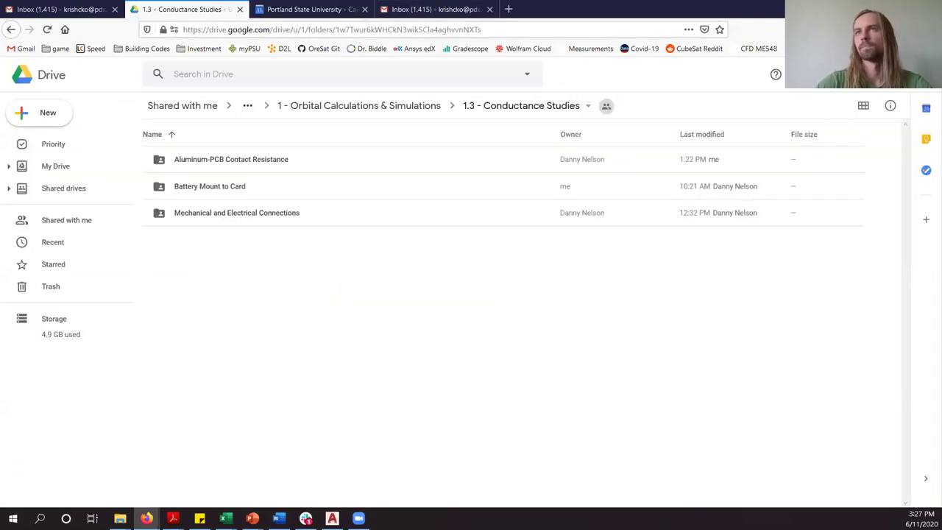
# Switch to Thermal Desktop and examine the whole satellite model from the open side with its internal cards and batteries
pyautogui.press('super+d')
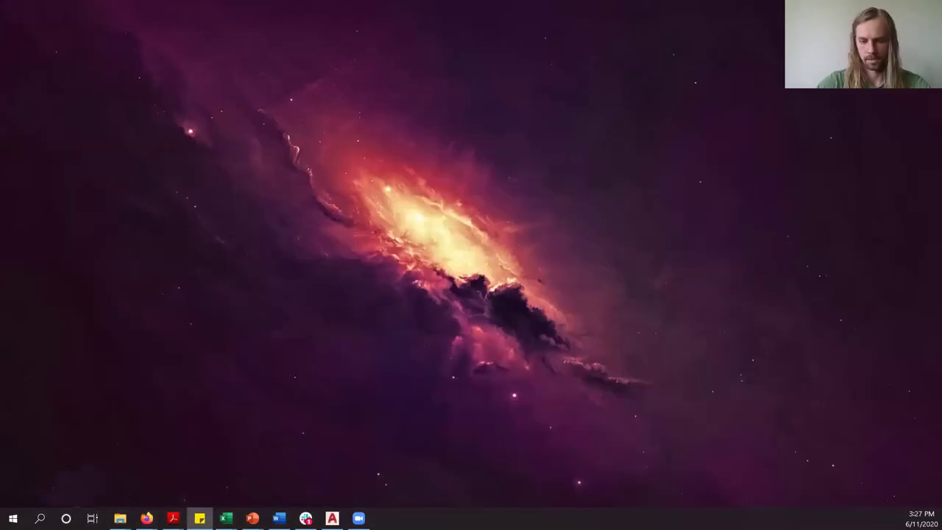
pyautogui.hotkey('alt', 'Tab')
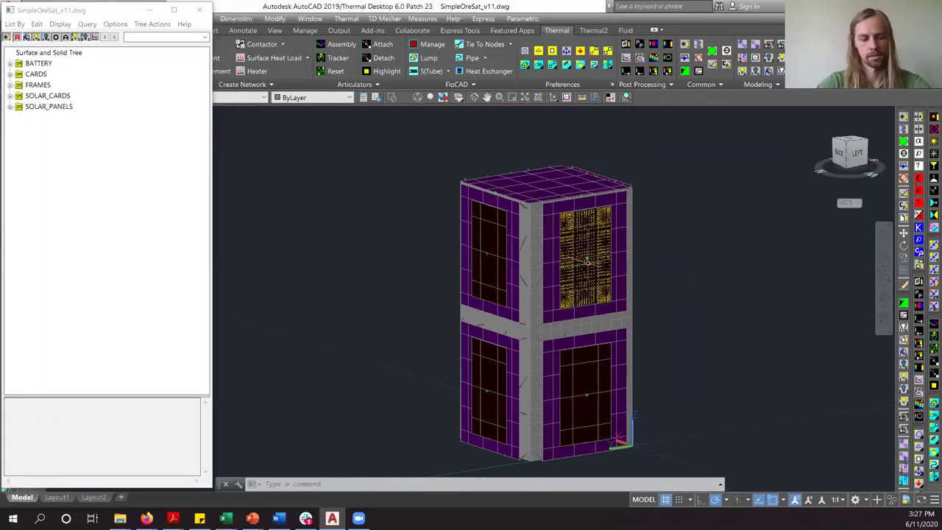
pyautogui.moveTo(519, 289); pyautogui.dragTo(680, 280)
pyautogui.scroll(-2, 694, 337)
pyautogui.scroll(2, 736, 370)
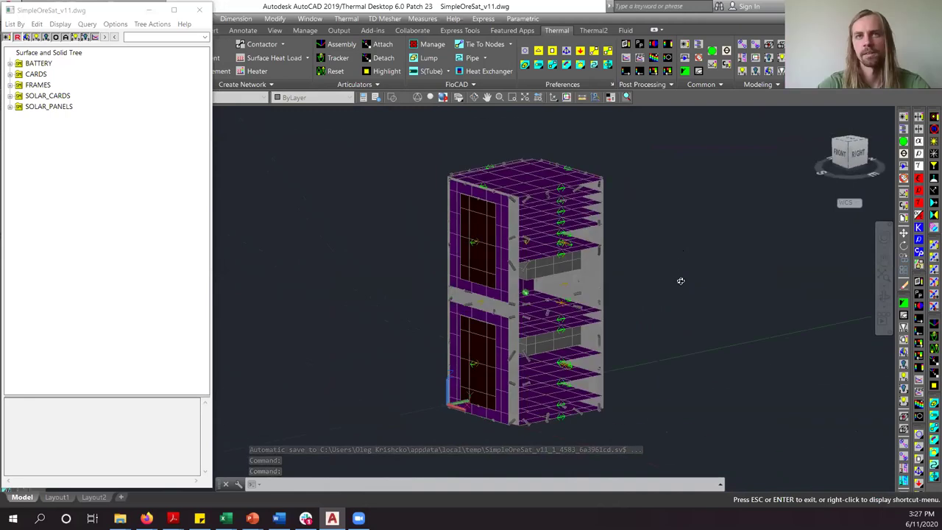
pyautogui.press('Escape')
pyautogui.scroll(2, 646, 277)
pyautogui.scroll(-3, 609, 255)
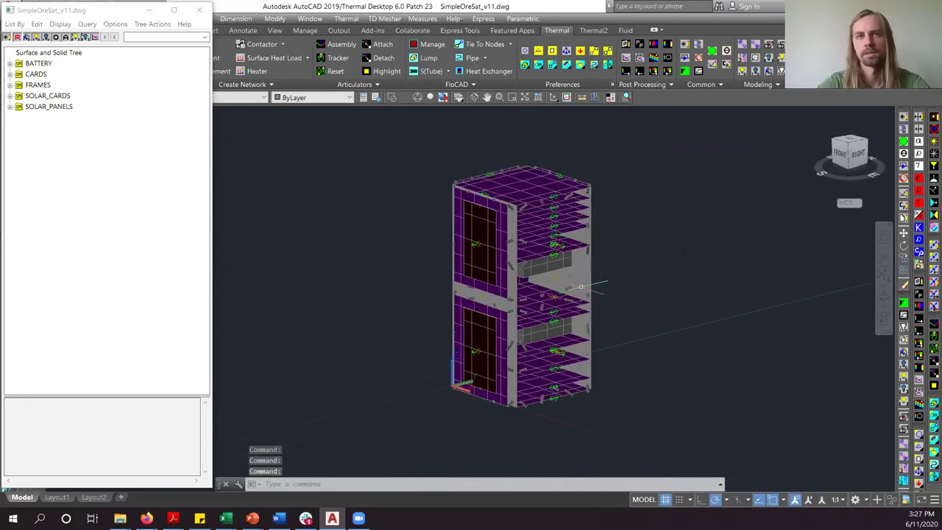
pyautogui.scroll(3, 291, 180)
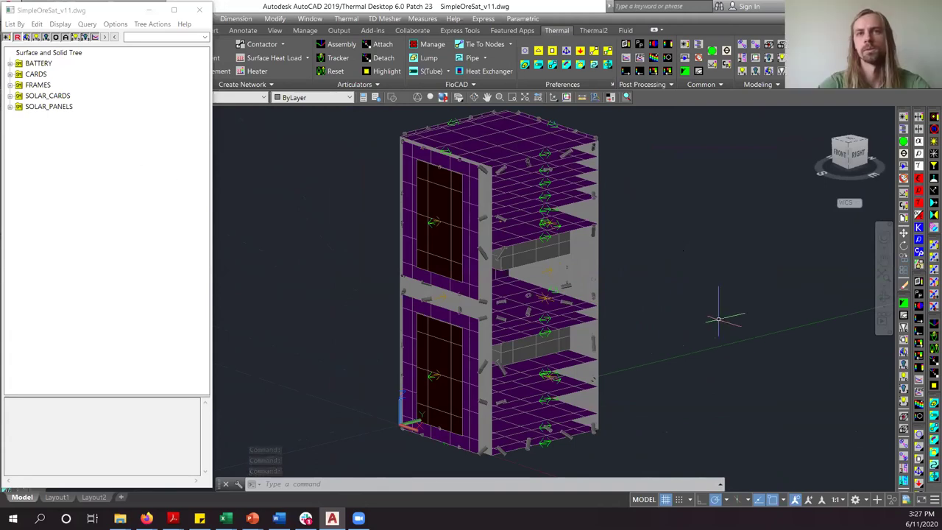
pyautogui.moveTo(622, 259); pyautogui.dragTo(648, 270)
pyautogui.press('Escape')
# Open the Case Set Manager, look over the Cold Case and Hot Case sets, and close it
pyautogui.click(15, 23)
pyautogui.click(258, 151)
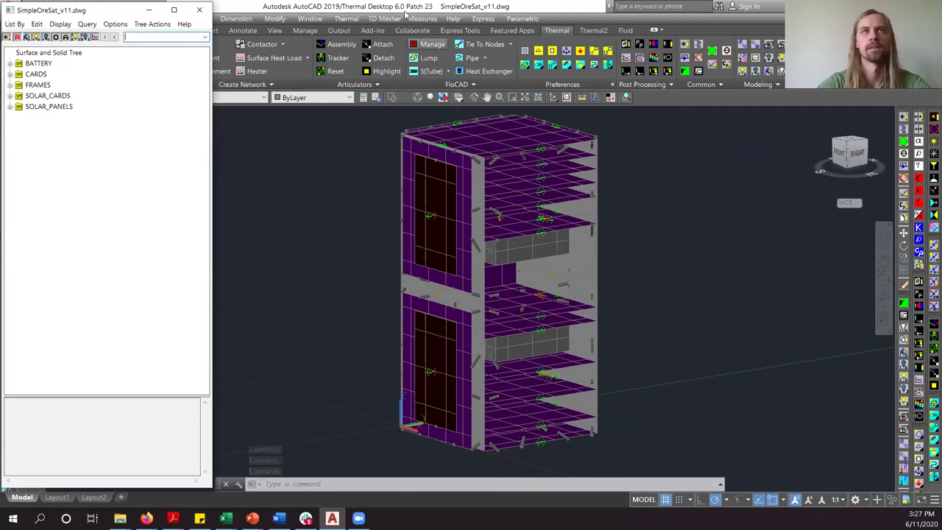
pyautogui.click(339, 22)
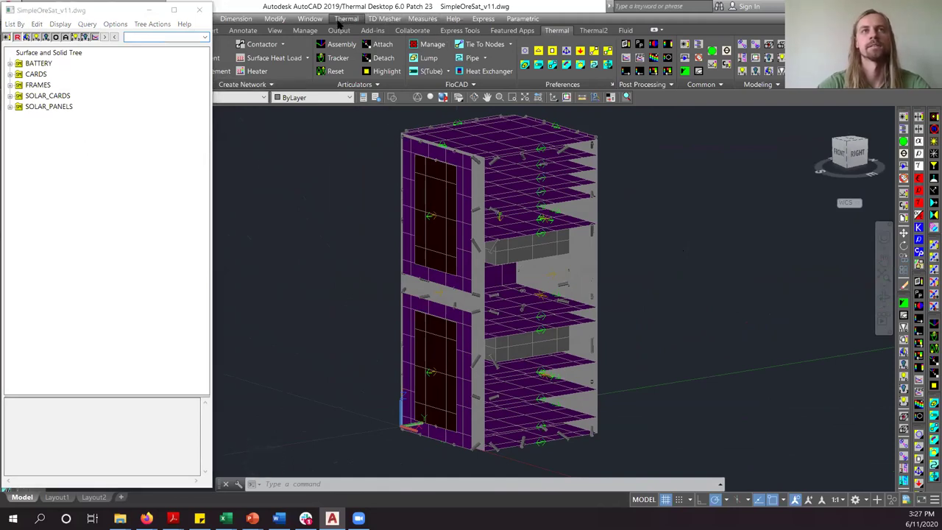
pyautogui.click(351, 19)
pyautogui.click(371, 56)
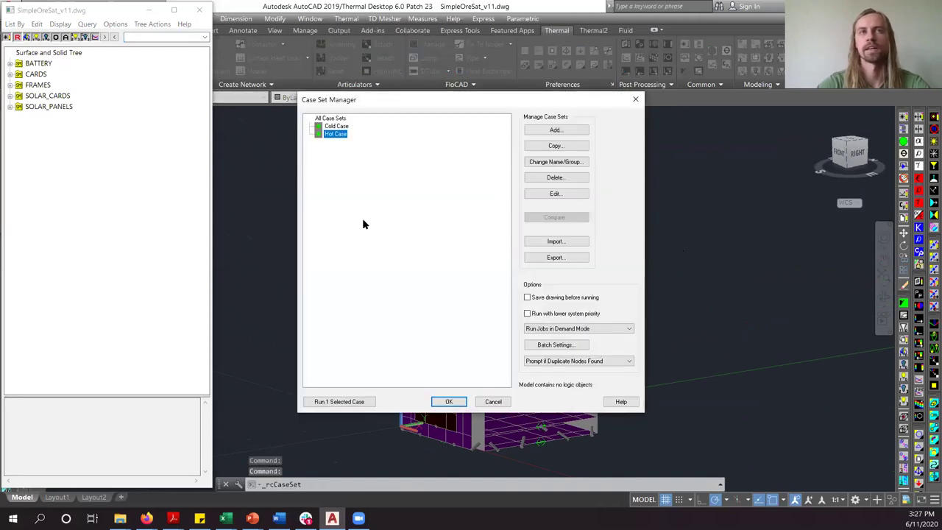
pyautogui.click(336, 126)
pyautogui.click(336, 134)
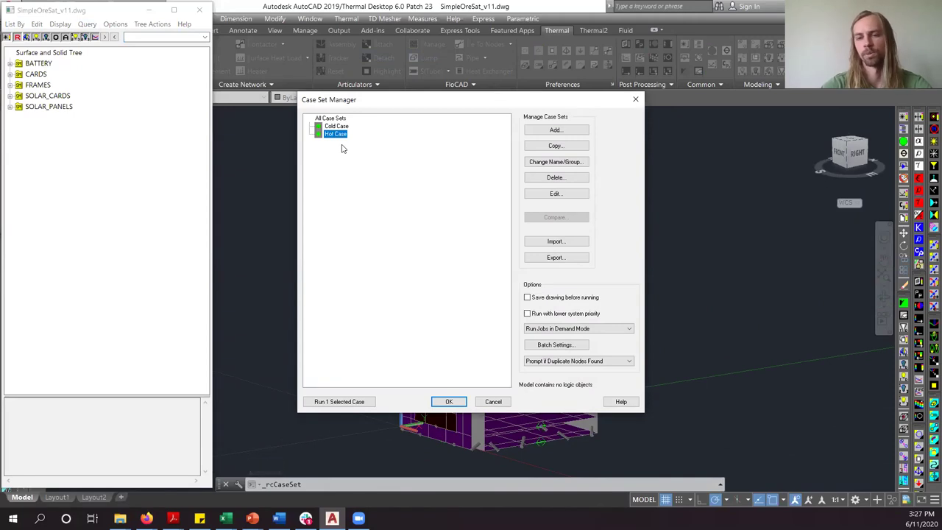
pyautogui.click(636, 99)
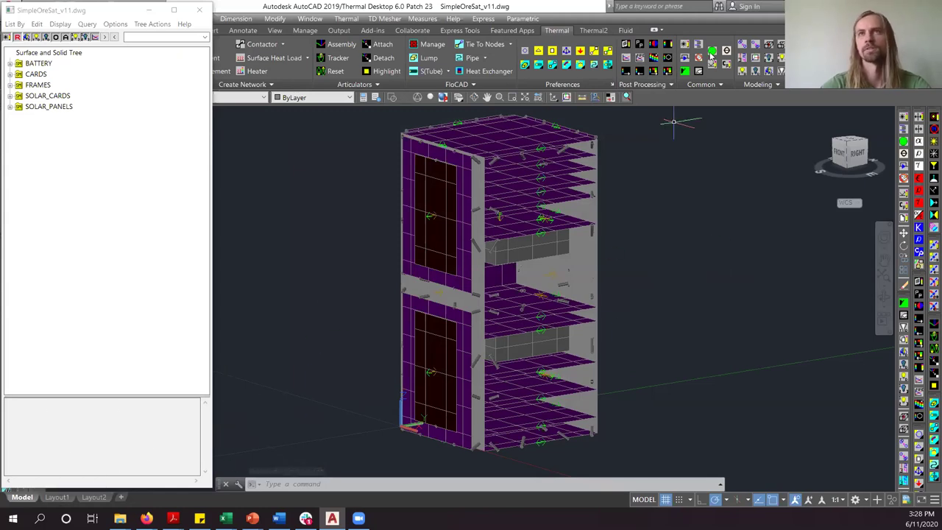
# View the list of postprocessing datasets for the hot and cold cases and close it
pyautogui.click(641, 44)
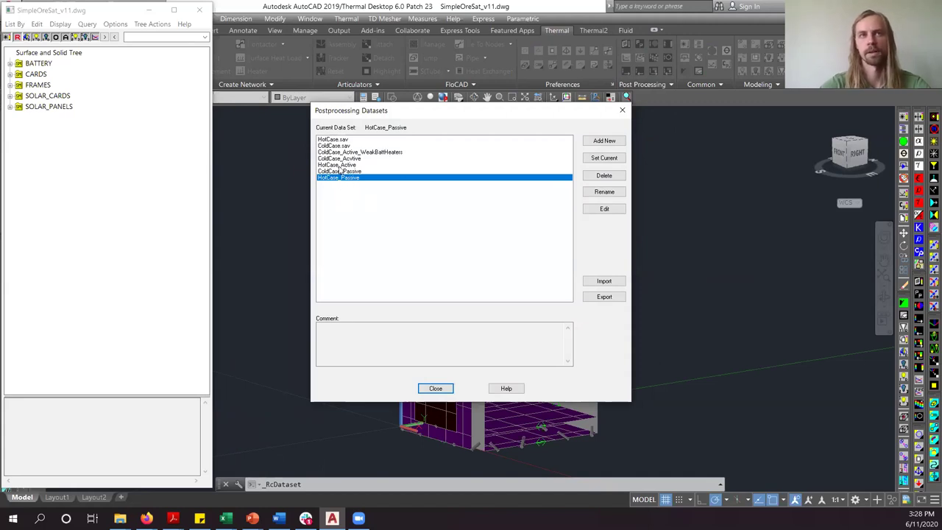
pyautogui.click(622, 112)
pyautogui.press('Escape')
pyautogui.press('Escape')
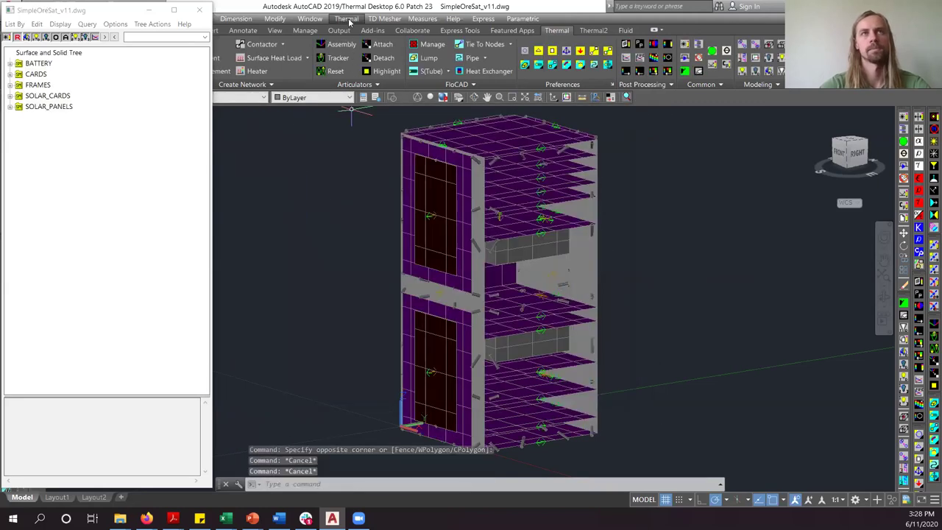
# Open the Cold Case set for editing in the Case Set Manager and examine its calculation and transient time settings
pyautogui.click(346, 19)
pyautogui.click(368, 60)
pyautogui.click(336, 127)
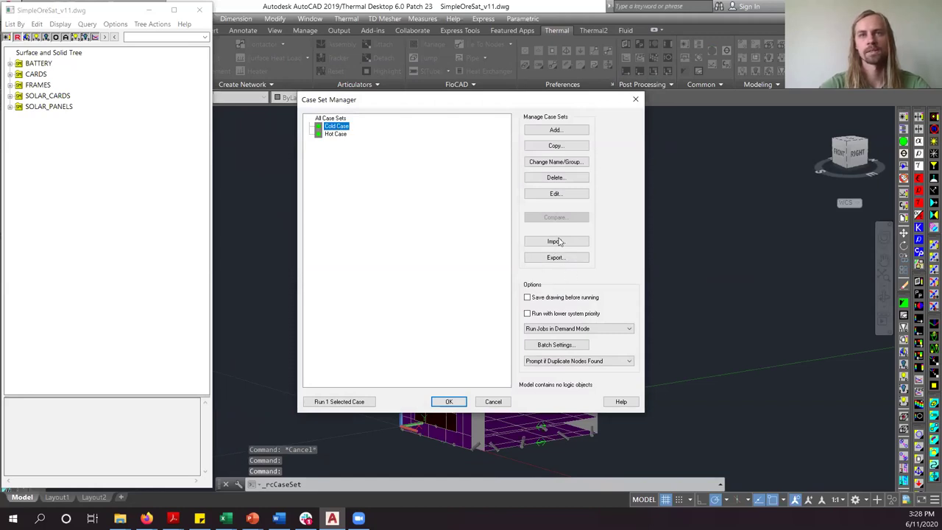
pyautogui.click(564, 194)
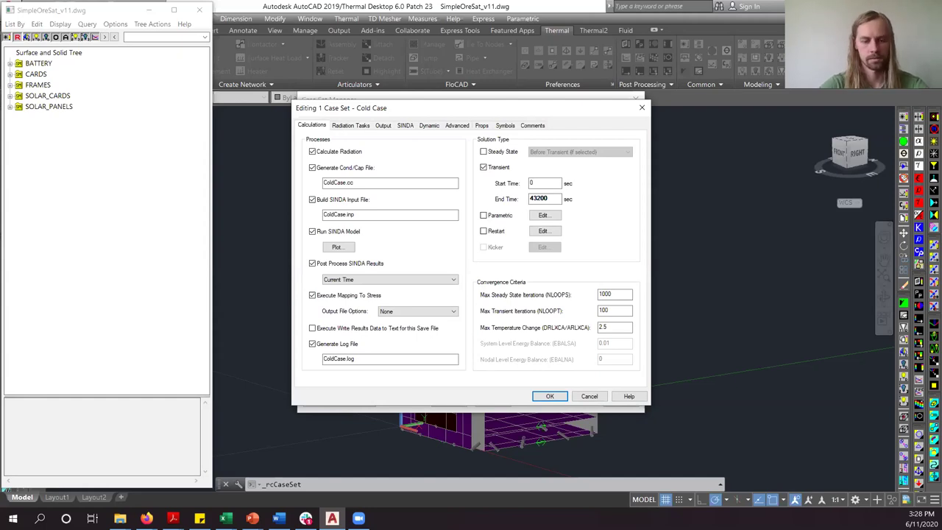
pyautogui.press('Return')
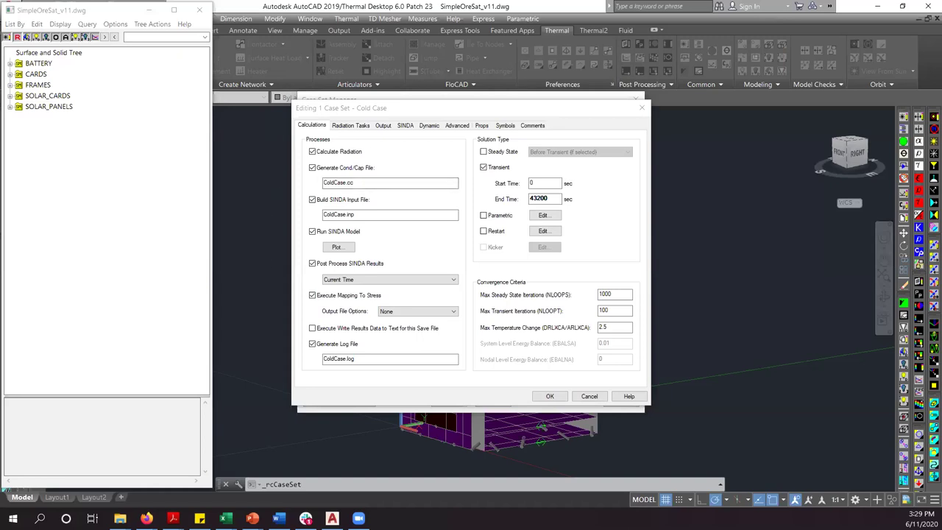
# Switch to Firefox, go up to the 2019-2020 Thermal Capstone folder, and open ME493 - Final Report.pdf
pyautogui.click(146, 519)
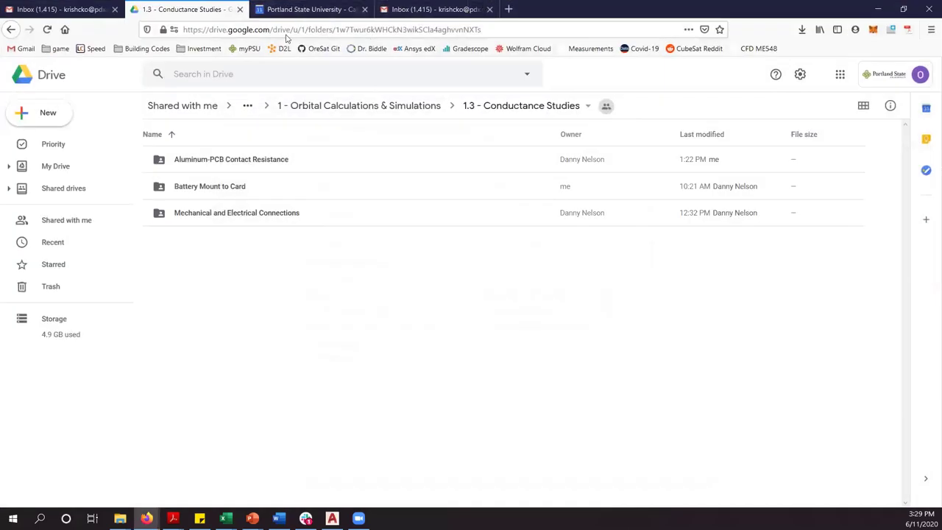
pyautogui.click(310, 105)
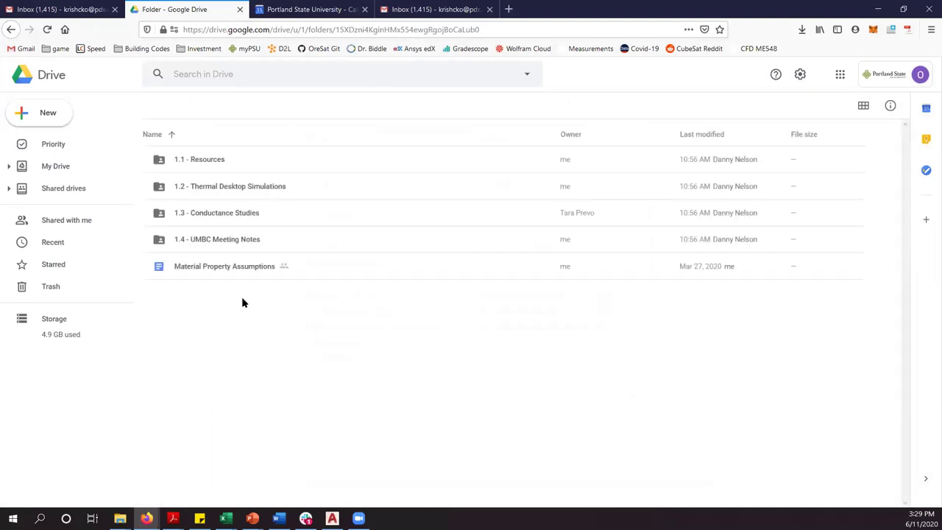
pyautogui.click(368, 112)
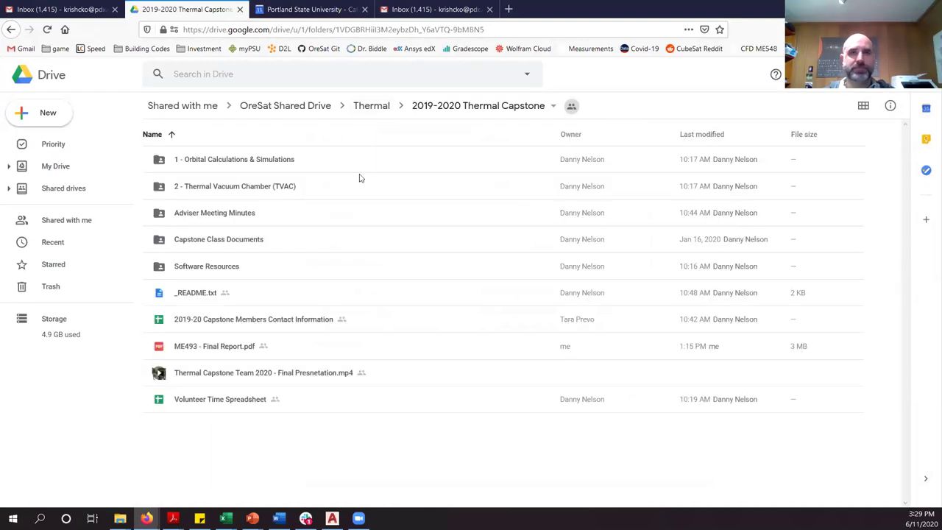
pyautogui.doubleClick(391, 342)
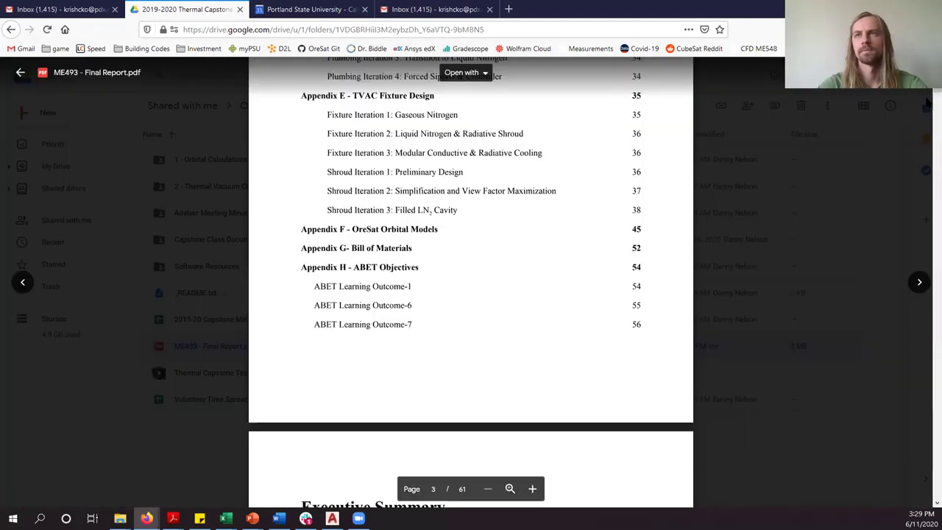
# Examine the conductance figures and the passive and active, cold and hot orbital simulation plots in Appendix F of the report
pyautogui.scroll(-3, 929, 188)
pyautogui.scroll(6, 929, 125)
pyautogui.moveTo(929, 92); pyautogui.dragTo(938, 440)
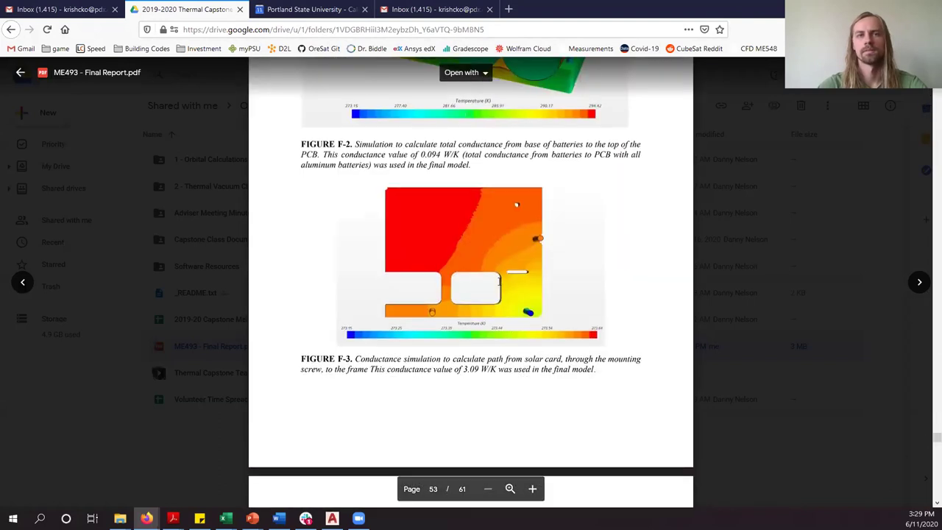
pyautogui.scroll(-10, 501, 294)
pyautogui.scroll(5, 441, 258)
pyautogui.scroll(-8, 412, 295)
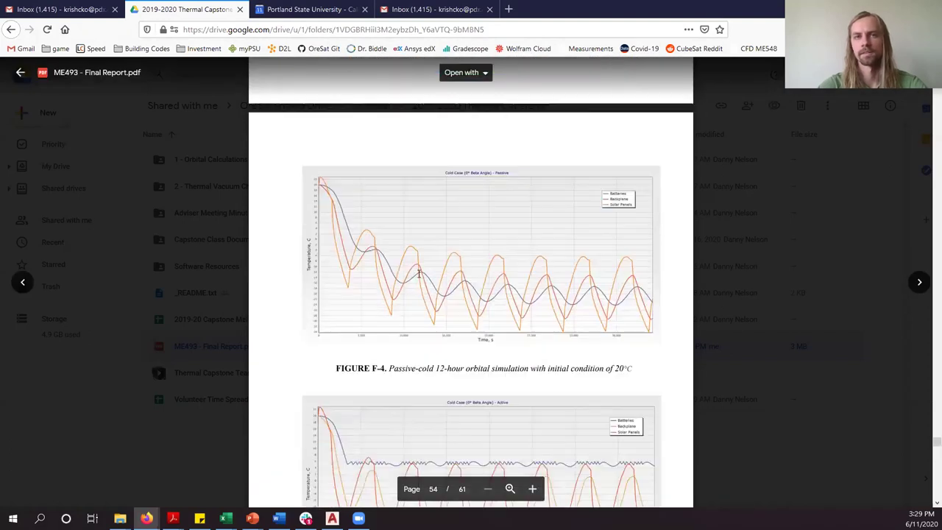
pyautogui.scroll(1, 458, 271)
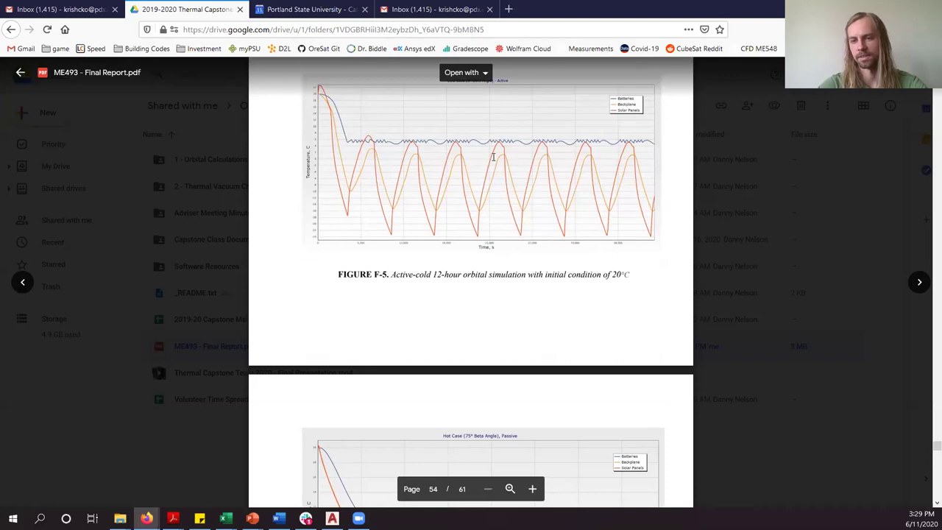
pyautogui.scroll(5, 432, 194)
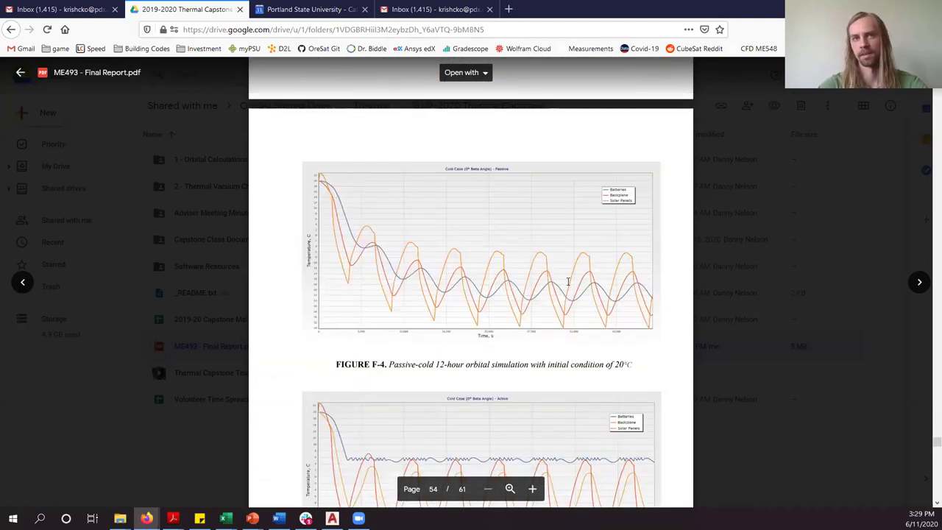
pyautogui.scroll(-4, 451, 274)
pyautogui.scroll(-2, 380, 306)
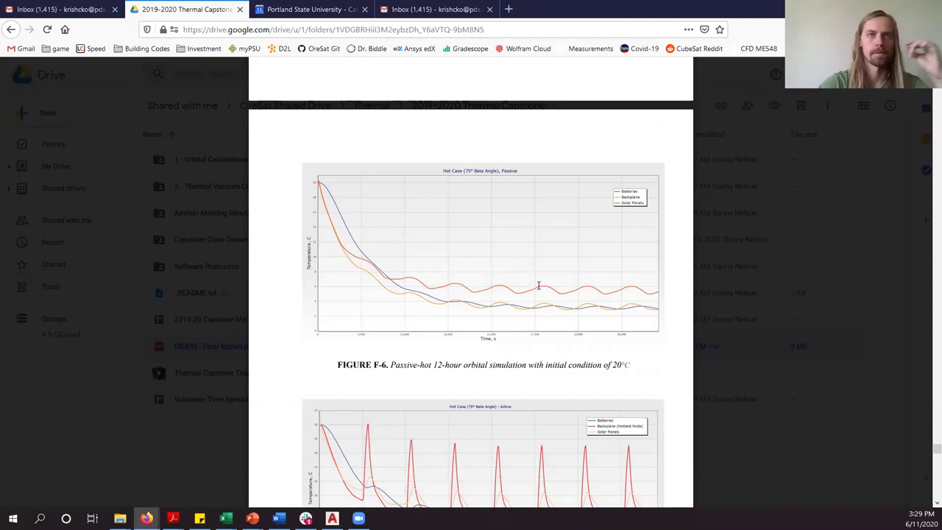
pyautogui.scroll(-1, 472, 290)
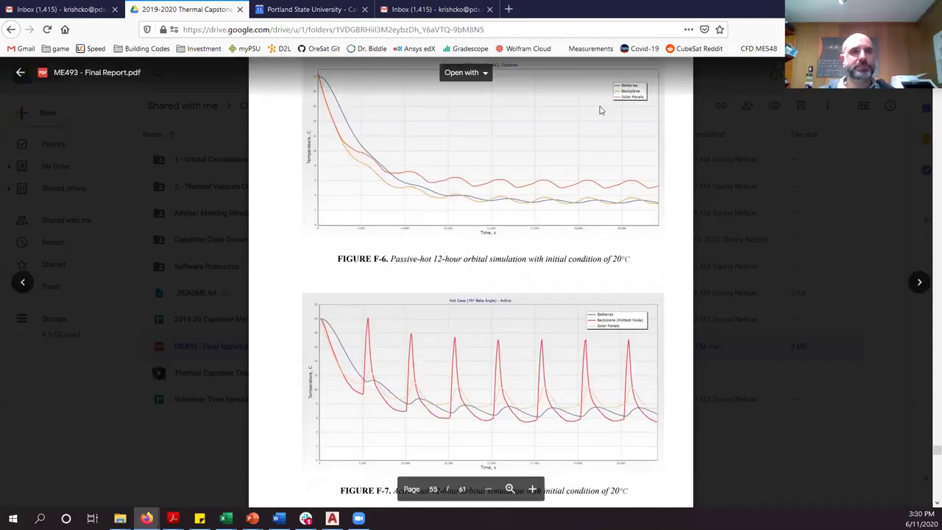
pyautogui.scroll(4, 451, 379)
pyautogui.scroll(8, 452, 379)
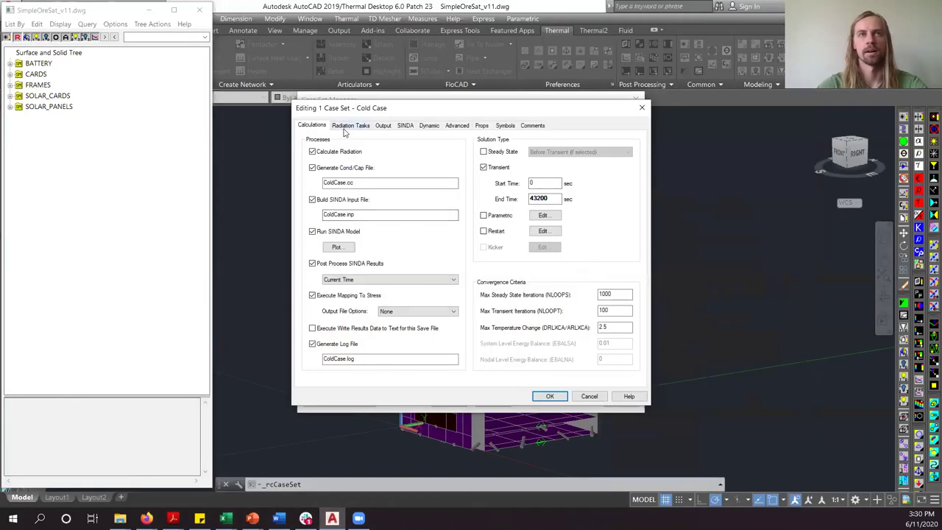
# In Thermal Desktop, review the Cold Case's radiation tasks, output, SINDA and calculation settings, and close the case set dialogs
pyautogui.click(348, 126)
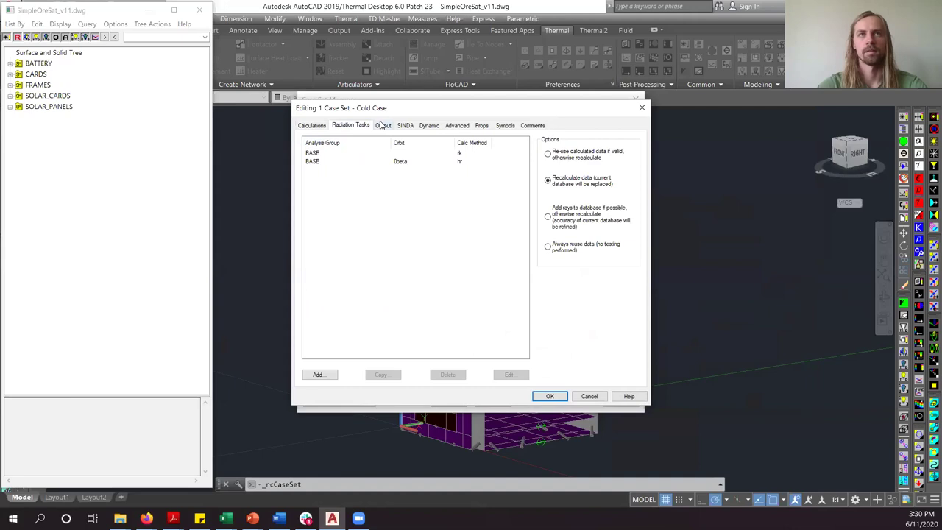
pyautogui.click(382, 126)
pyautogui.click(407, 126)
pyautogui.press('Right')
pyautogui.click(398, 129)
pyautogui.click(383, 126)
pyautogui.click(358, 126)
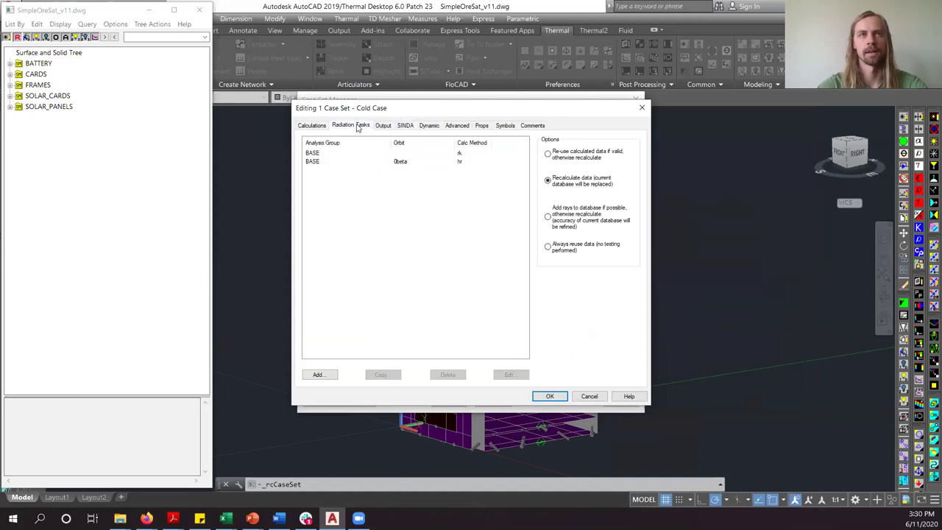
pyautogui.click(310, 127)
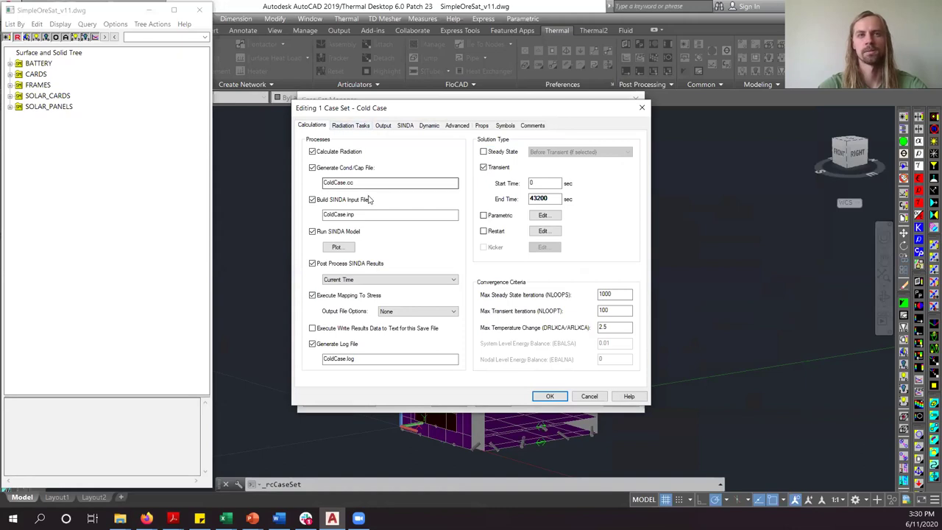
pyautogui.click(347, 127)
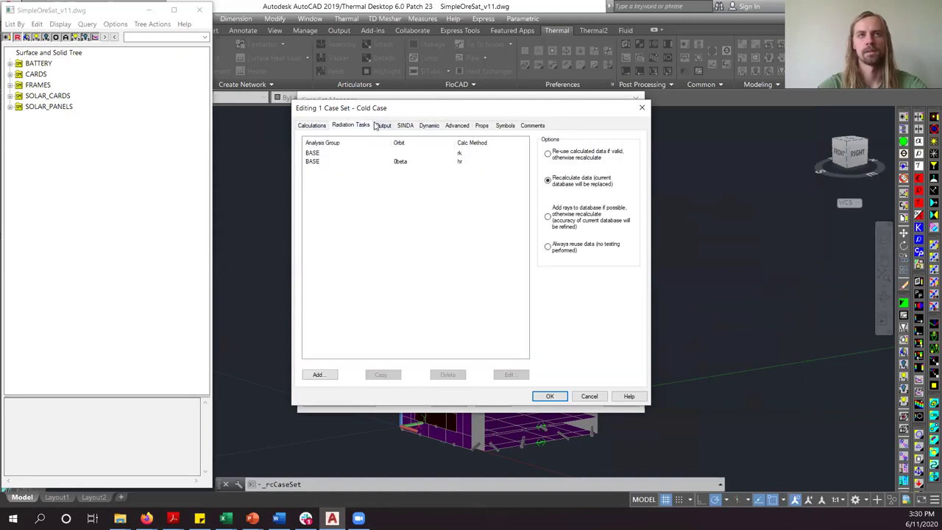
pyautogui.click(641, 108)
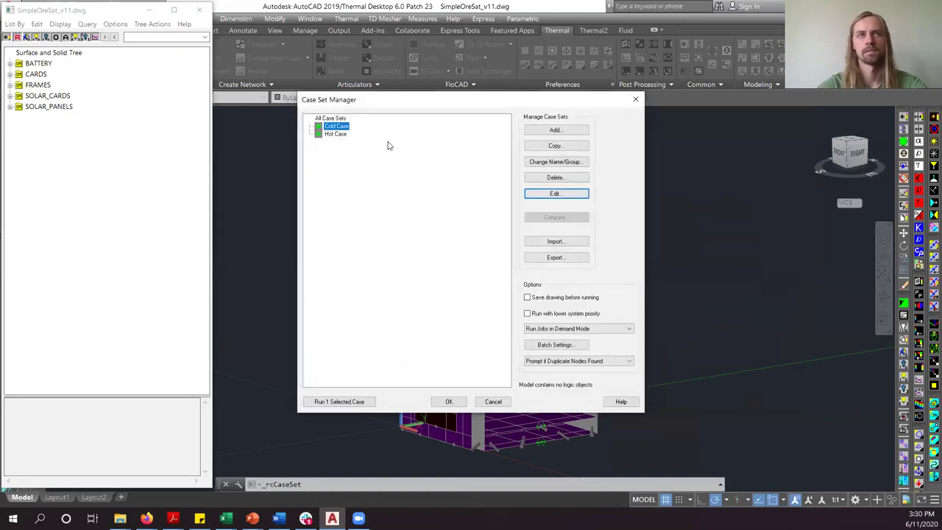
pyautogui.click(634, 99)
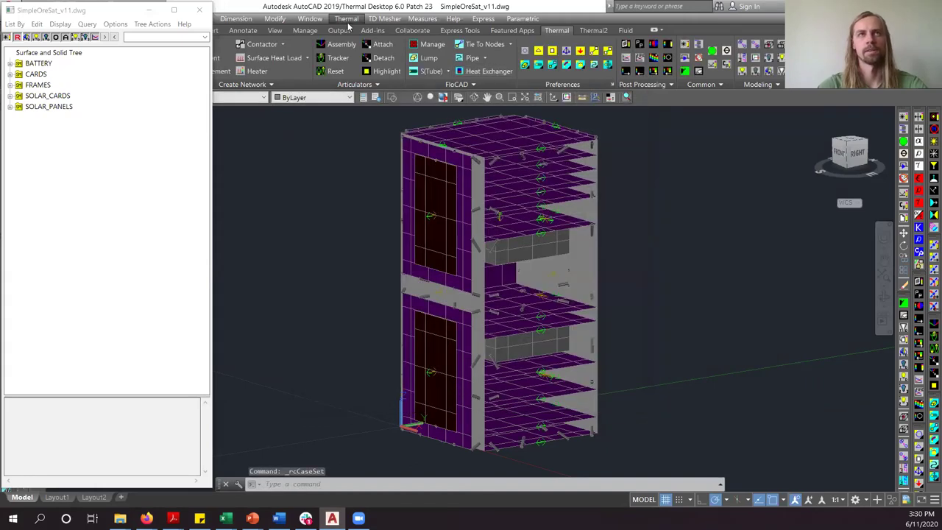
# Open the current orbit HotCase2 to check its beta angle and altitude, and close the orbit and display preference dialogs
pyautogui.click(346, 18)
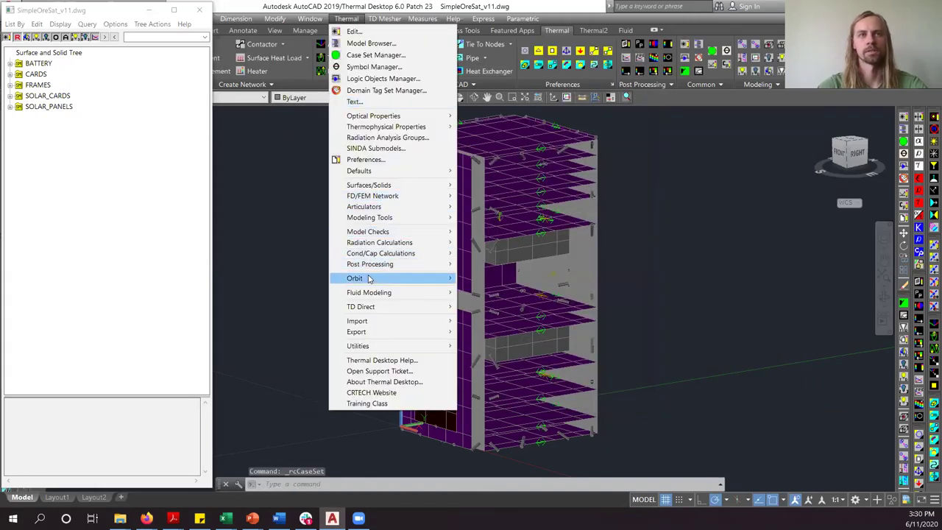
pyautogui.moveTo(370, 279)
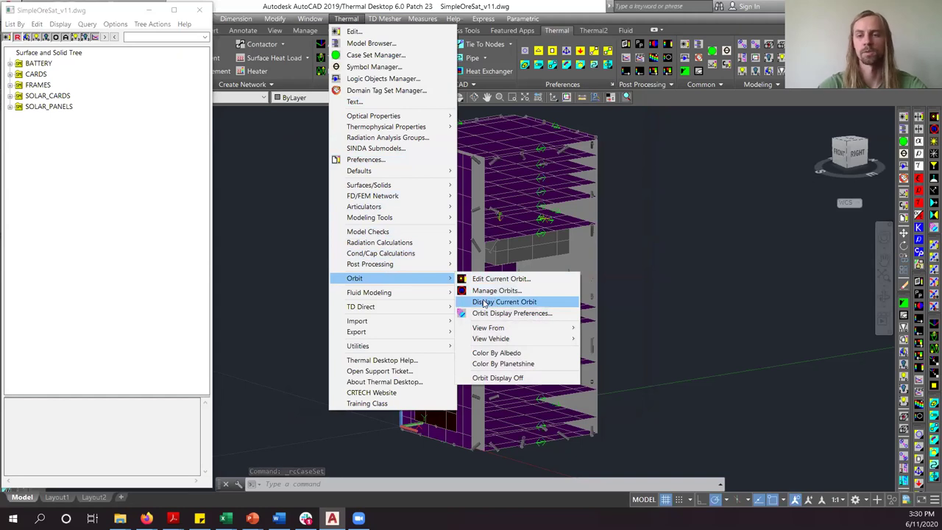
pyautogui.click(502, 281)
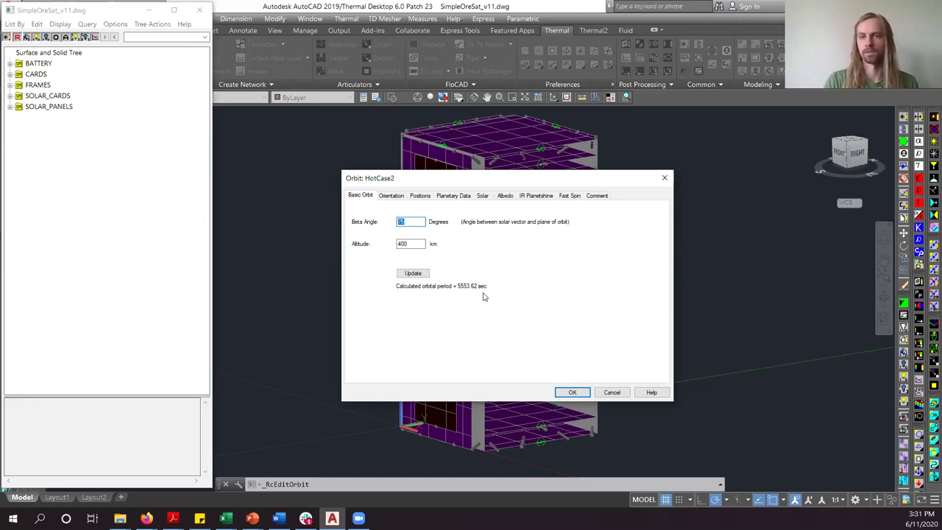
pyautogui.click(664, 178)
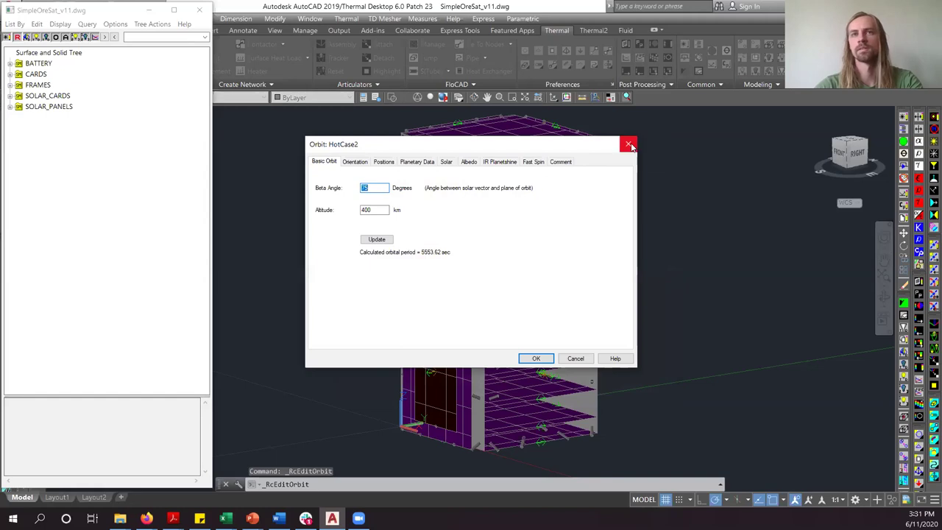
pyautogui.click(626, 142)
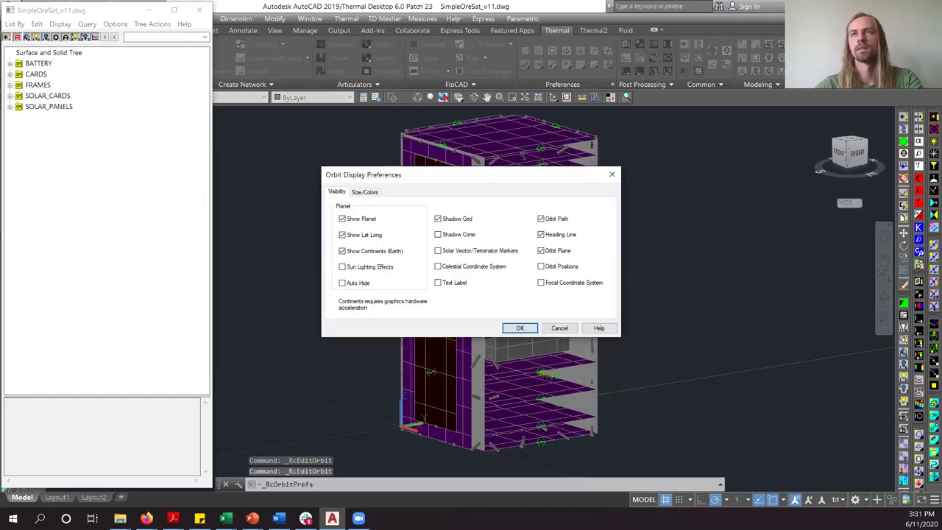
pyautogui.click(612, 173)
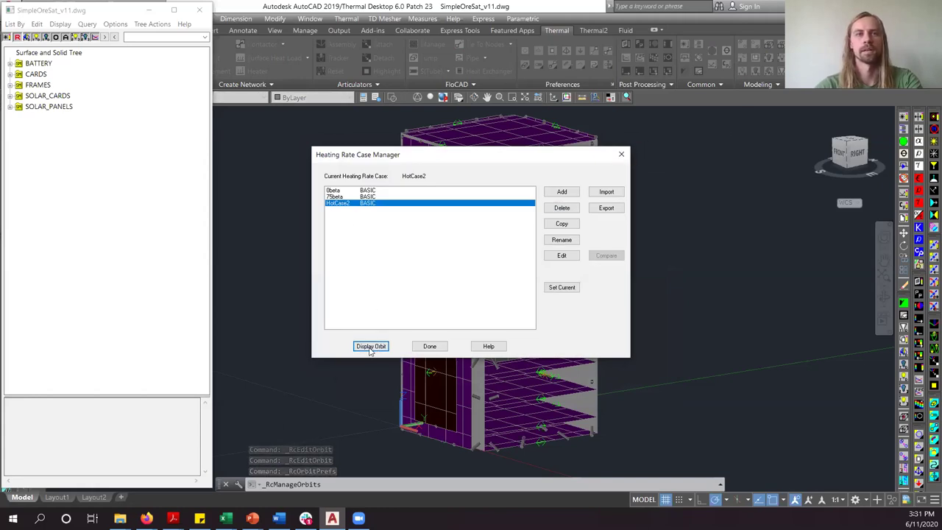
# Display the HotCase2 orbit around the Earth and examine the tilt of its orbit plane edge-on
pyautogui.click(370, 346)
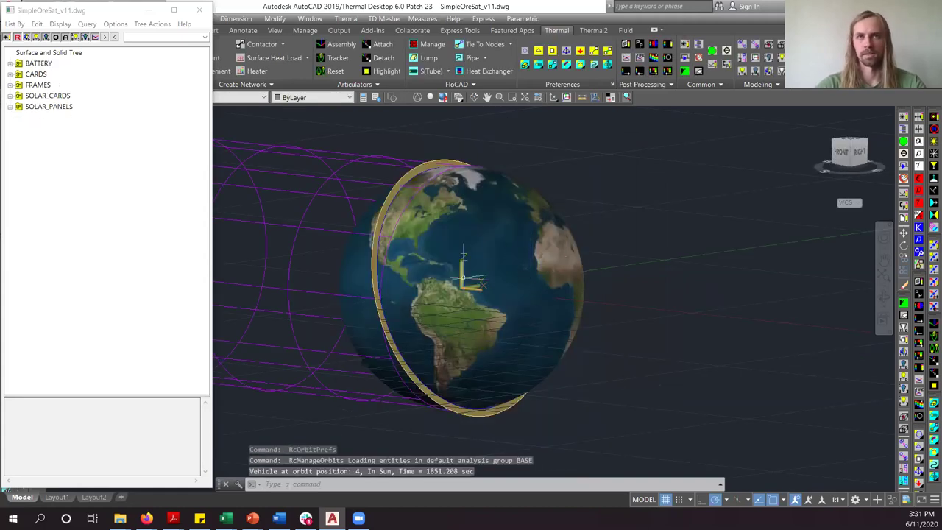
pyautogui.moveTo(548, 250); pyautogui.dragTo(324, 247)
pyautogui.press('Escape')
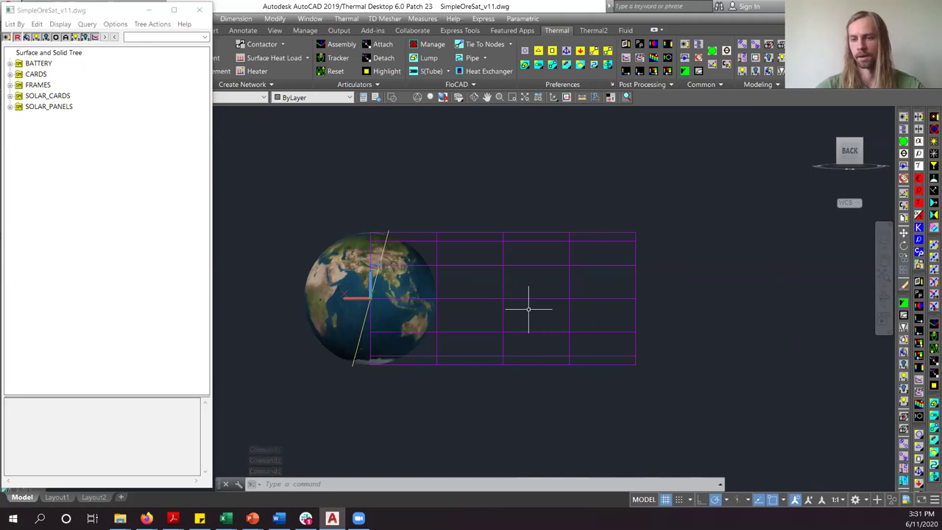
# Examine the satellite's position on the HotCase2 orbit, both edge-on over the Earth and obliquely along the orbit band
pyautogui.scroll(4, 390, 268)
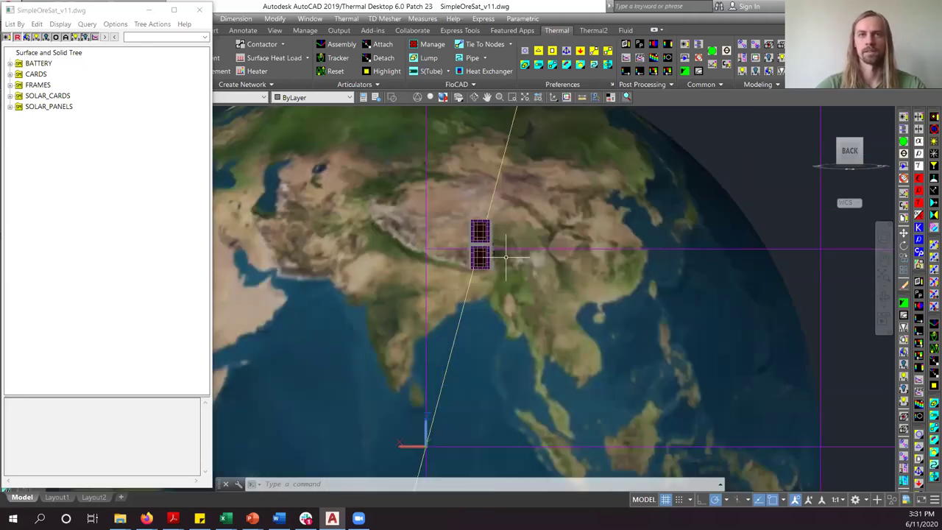
pyautogui.scroll(-2, 499, 259)
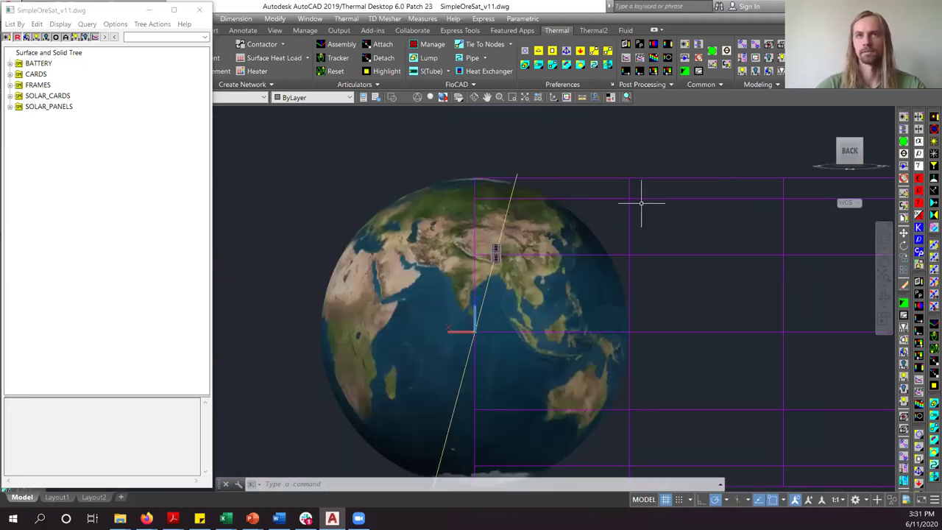
pyautogui.scroll(4, 496, 253)
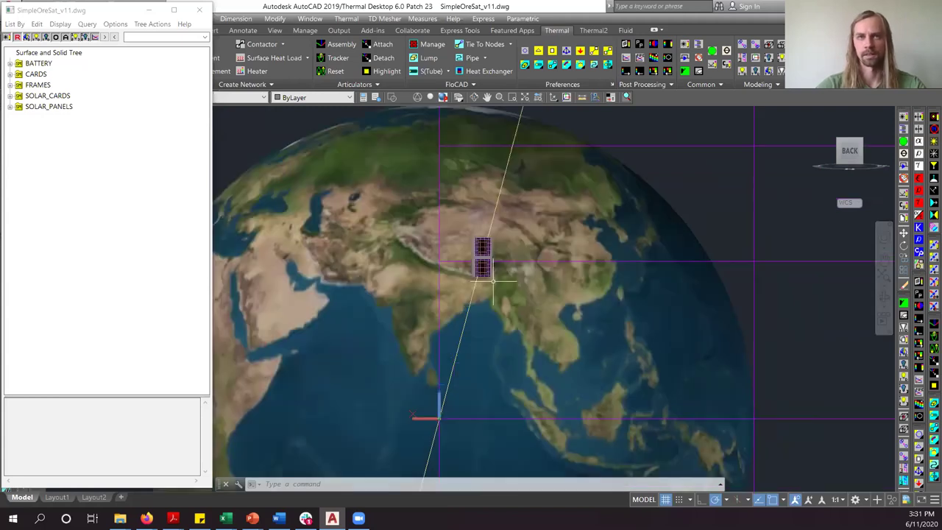
pyautogui.scroll(-3, 479, 249)
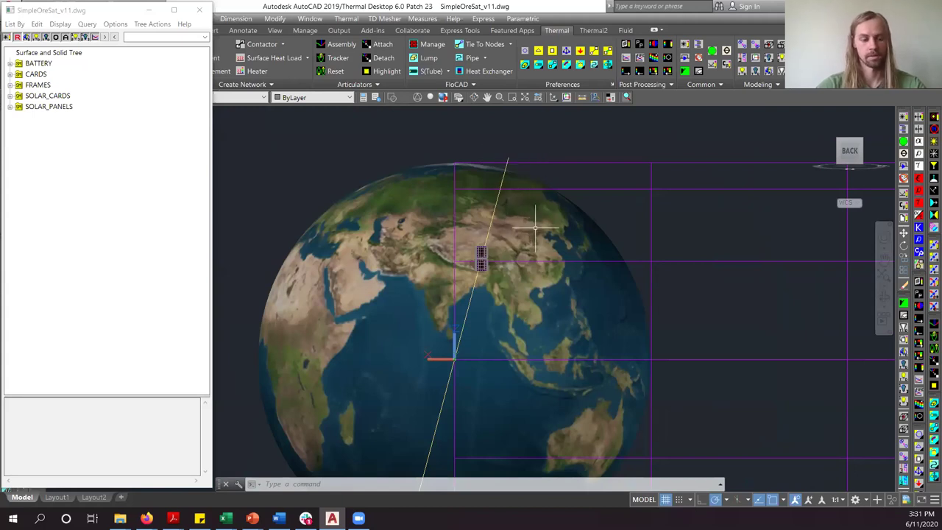
pyautogui.moveTo(535, 228); pyautogui.dragTo(662, 243)
pyautogui.press('Escape')
pyautogui.scroll(5, 560, 188)
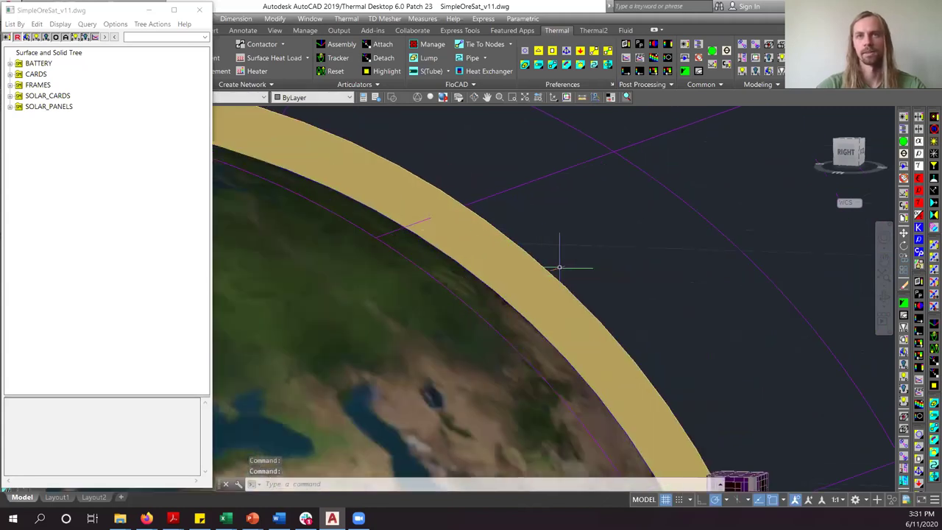
pyautogui.scroll(-5, 559, 268)
pyautogui.scroll(5, 634, 380)
pyautogui.scroll(-5, 615, 365)
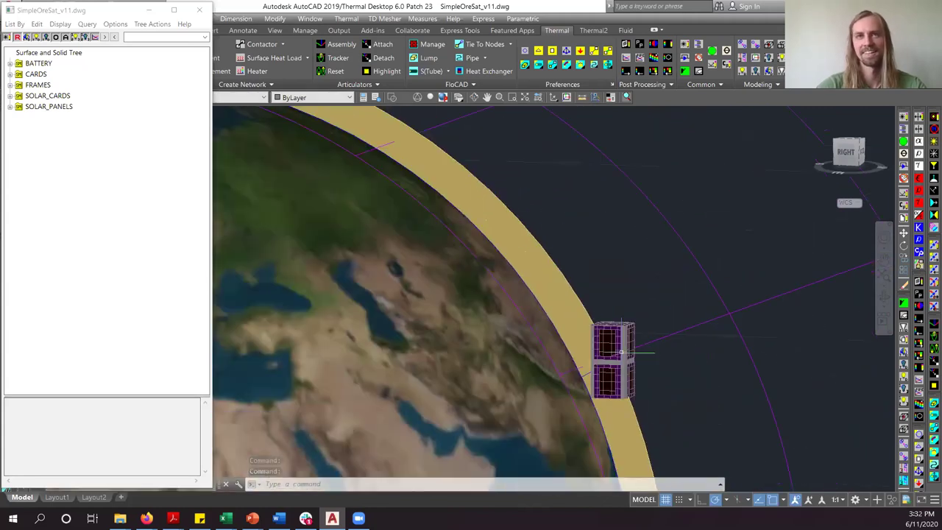
pyautogui.scroll(2, 564, 309)
# Return to the exact back view of the Earth and examine the HotCase2 orbit plane against the shadow cylinder
pyautogui.moveTo(553, 316); pyautogui.dragTo(503, 309)
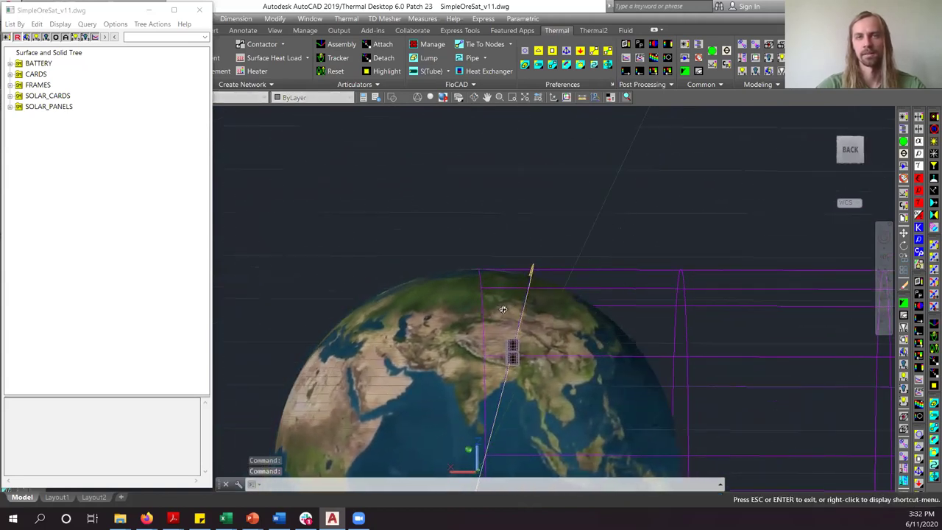
pyautogui.press('Escape')
pyautogui.scroll(5, 536, 280)
pyautogui.scroll(-3, 539, 286)
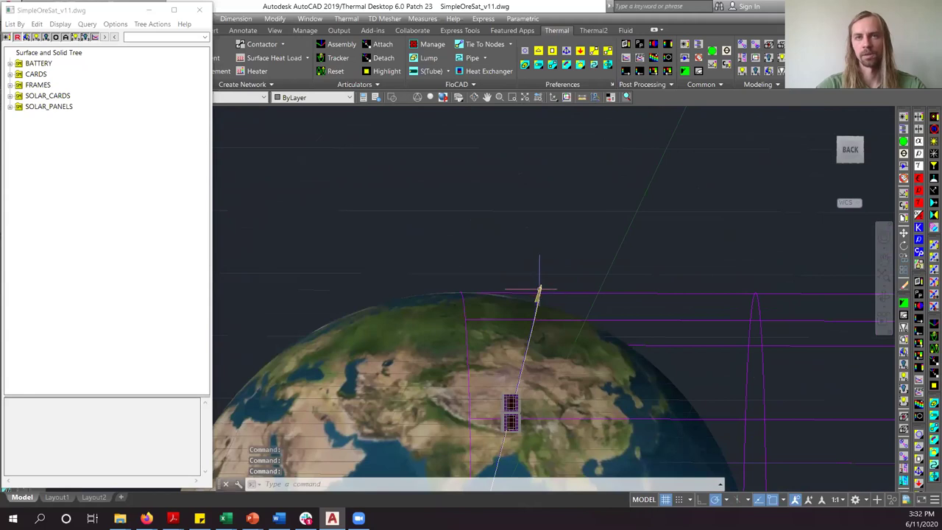
pyautogui.scroll(-4, 539, 290)
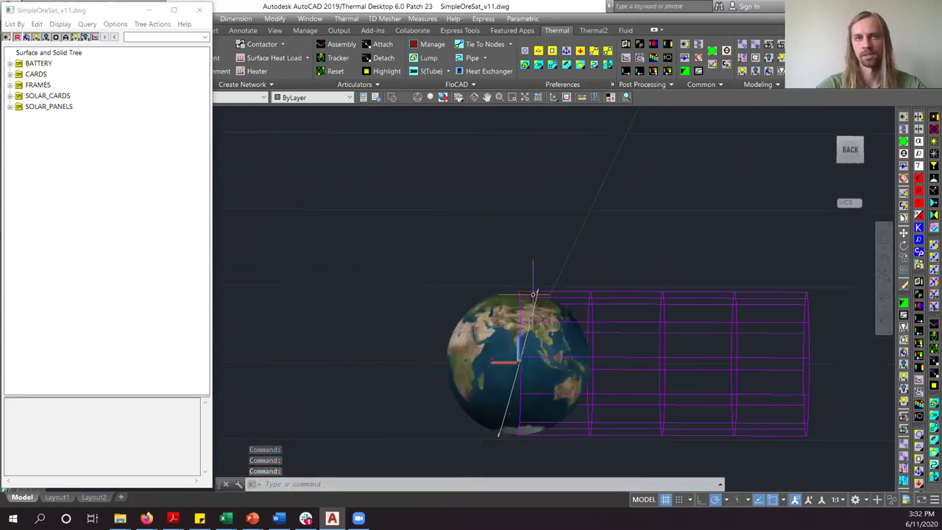
pyautogui.click(850, 149)
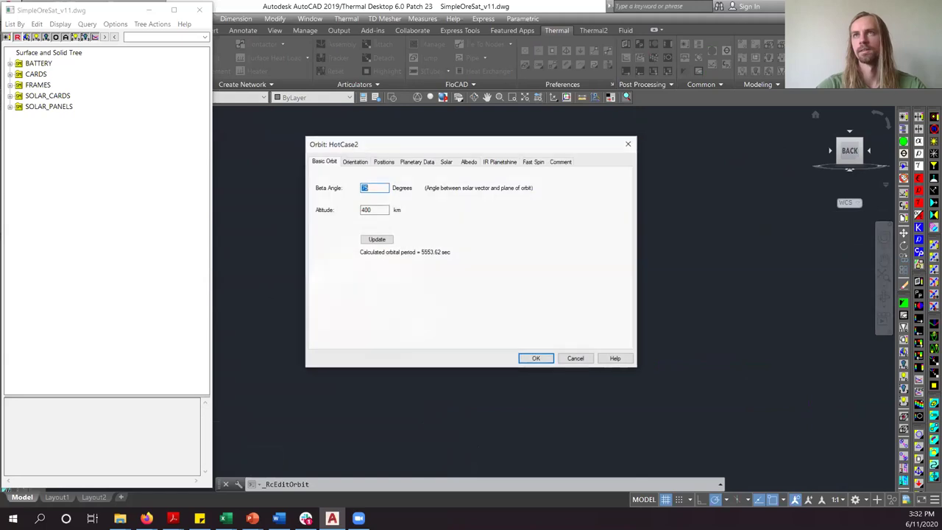
# Close the orbit and display preference dialogs and try to display the 0beta orbit through the Heating Rate Case Manager
pyautogui.click(628, 145)
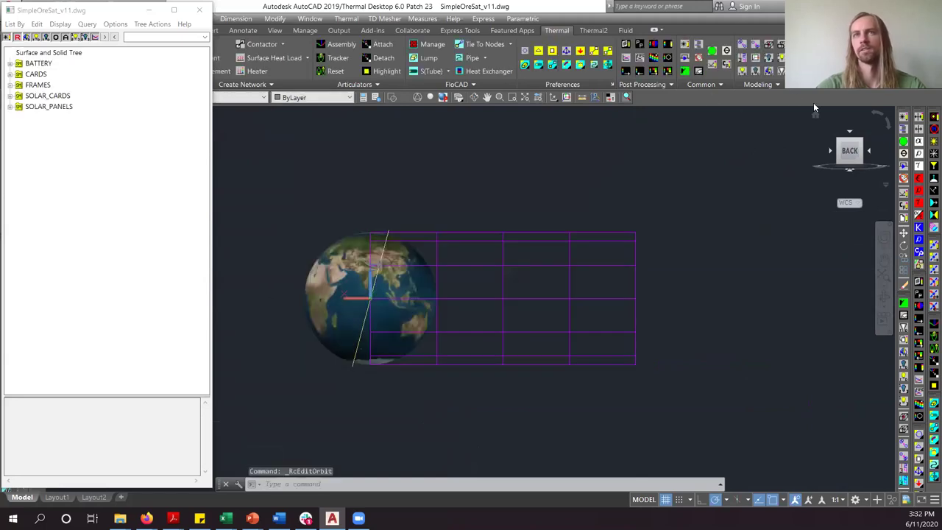
pyautogui.click(613, 175)
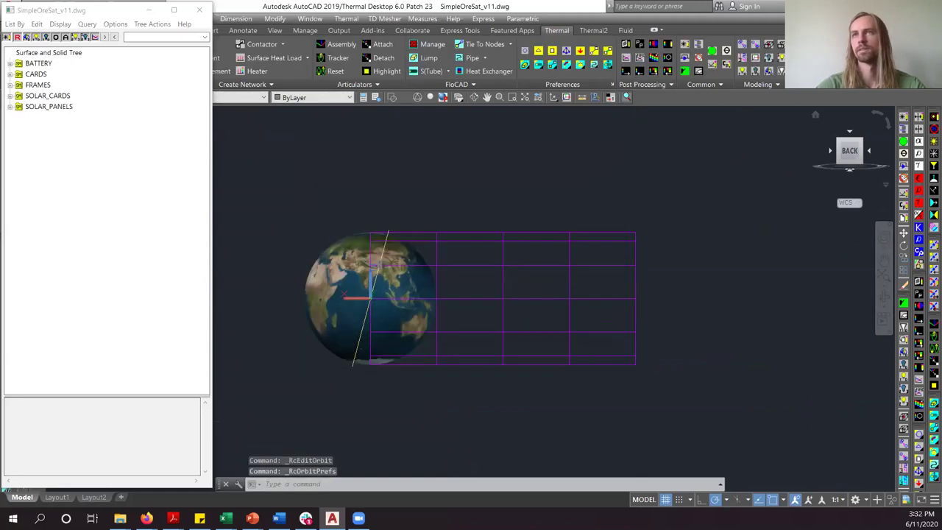
pyautogui.click(343, 191)
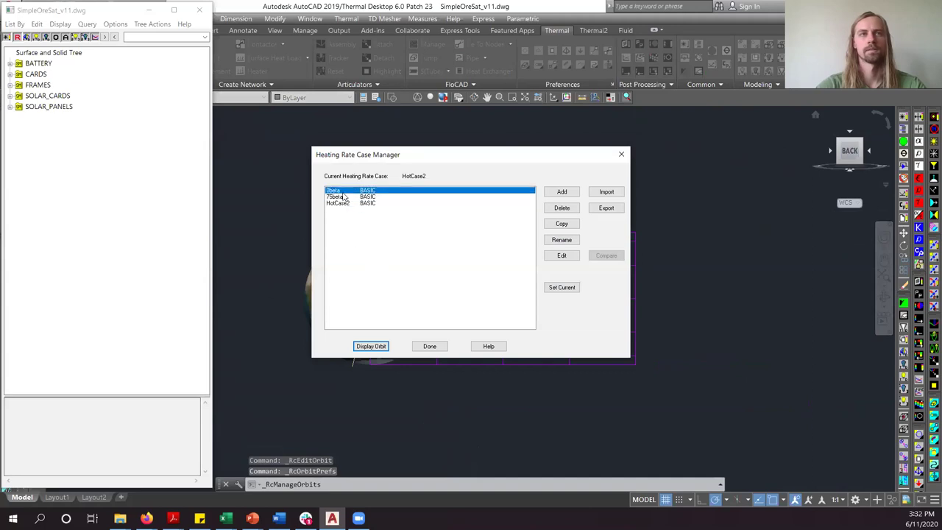
pyautogui.click(372, 347)
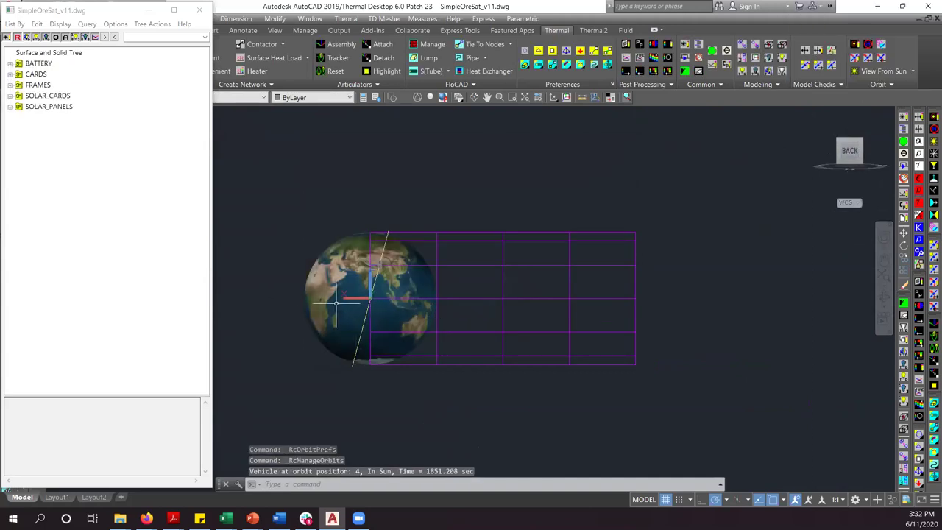
pyautogui.scroll(3, 335, 305)
pyautogui.scroll(-2, 732, 152)
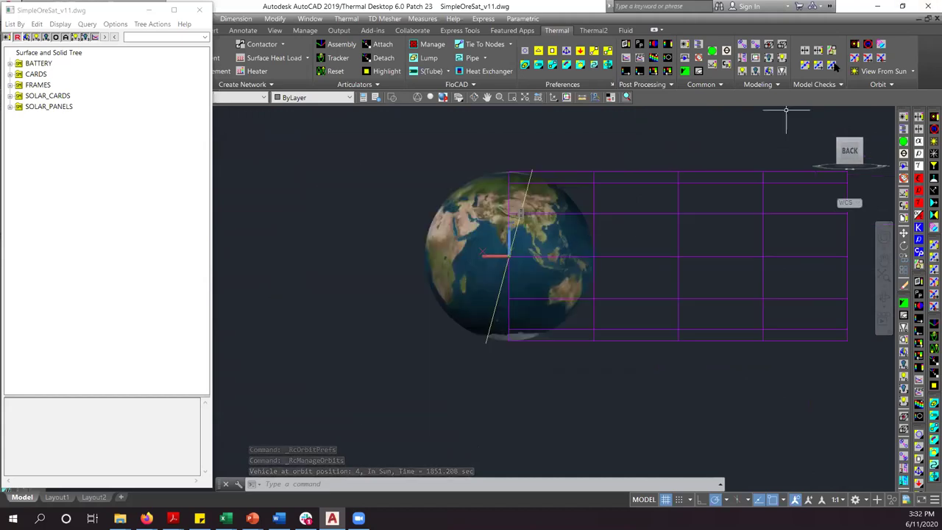
pyautogui.click(869, 45)
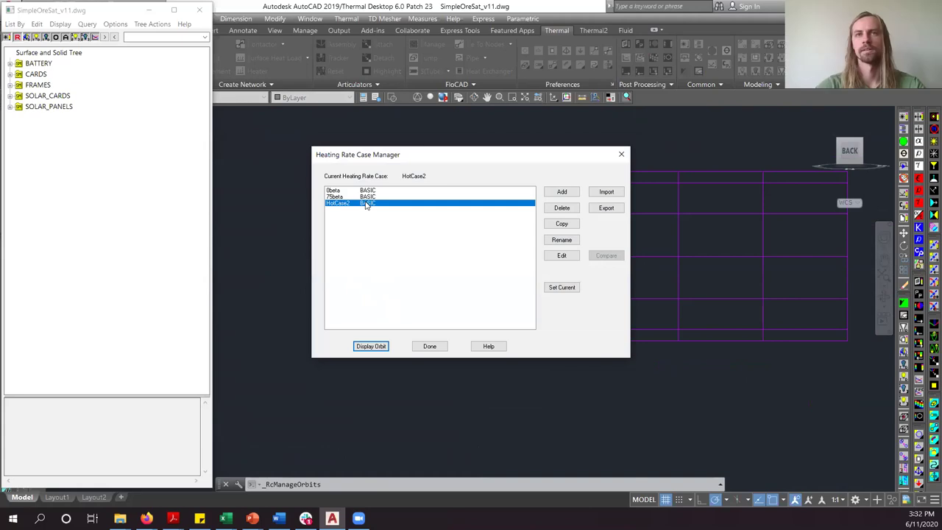
pyautogui.click(365, 347)
pyautogui.scroll(-3, 407, 294)
pyautogui.scroll(5, 479, 263)
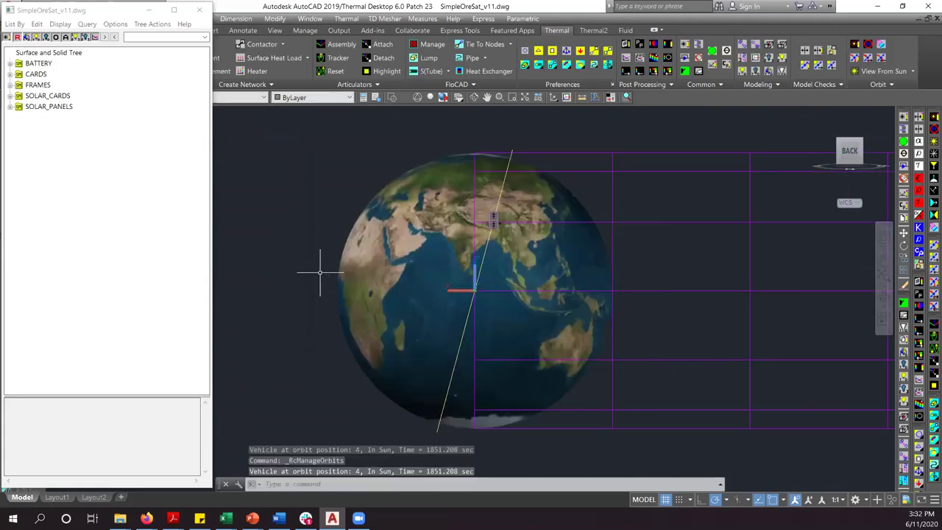
# Set 0beta as the current heating rate case and display its orbit around the Earth
pyautogui.click(870, 44)
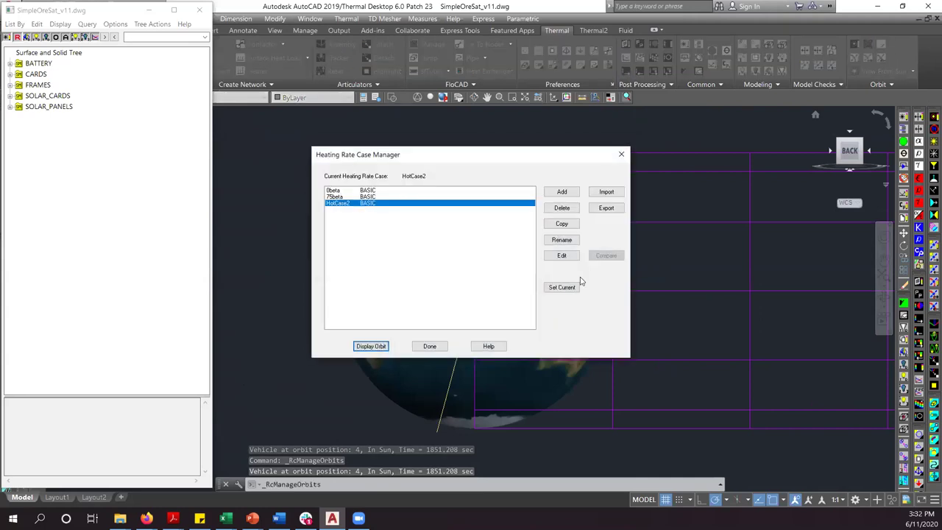
pyautogui.click(562, 287)
pyautogui.click(370, 346)
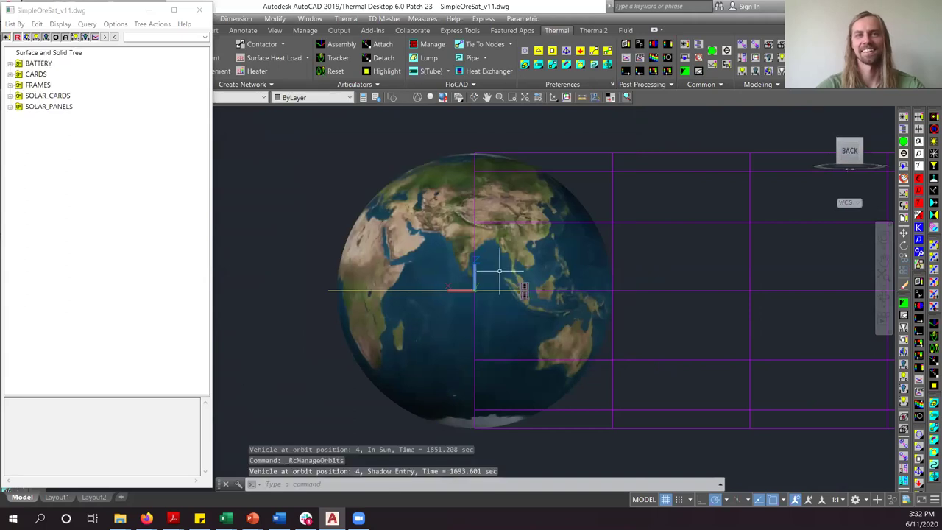
pyautogui.scroll(3, 484, 279)
pyautogui.scroll(-5, 464, 295)
pyautogui.scroll(5, 446, 313)
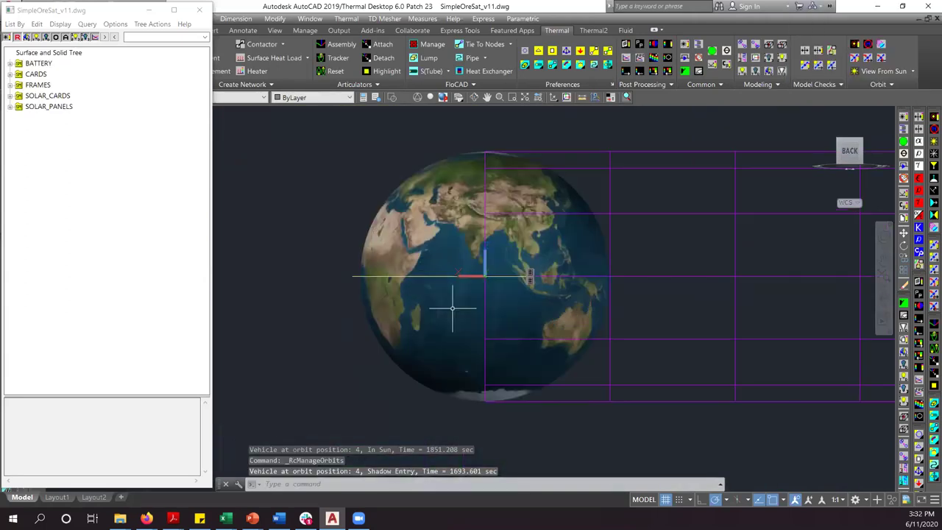
pyautogui.scroll(-3, 456, 312)
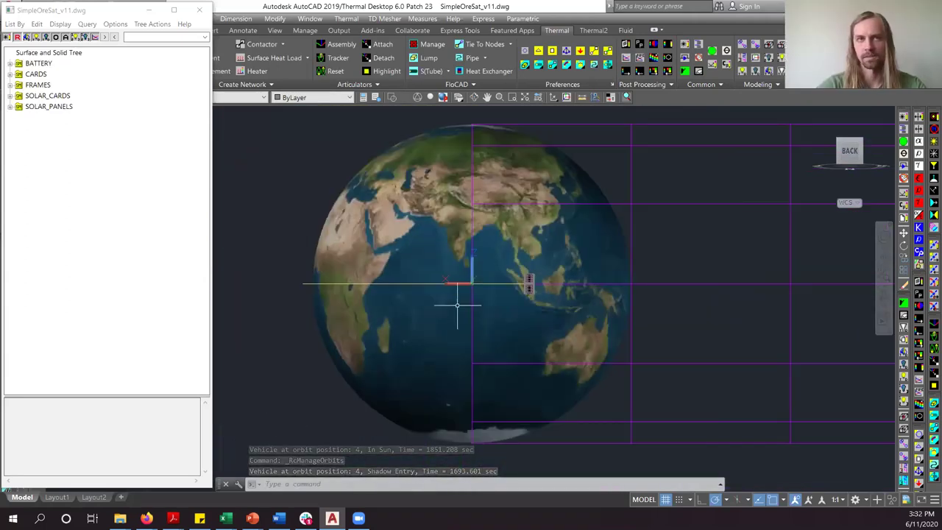
# Examine the 0beta orbit and the satellite's shadow entry point from the top view over the North Pole
pyautogui.moveTo(461, 307); pyautogui.dragTo(482, 259)
pyautogui.click(850, 150)
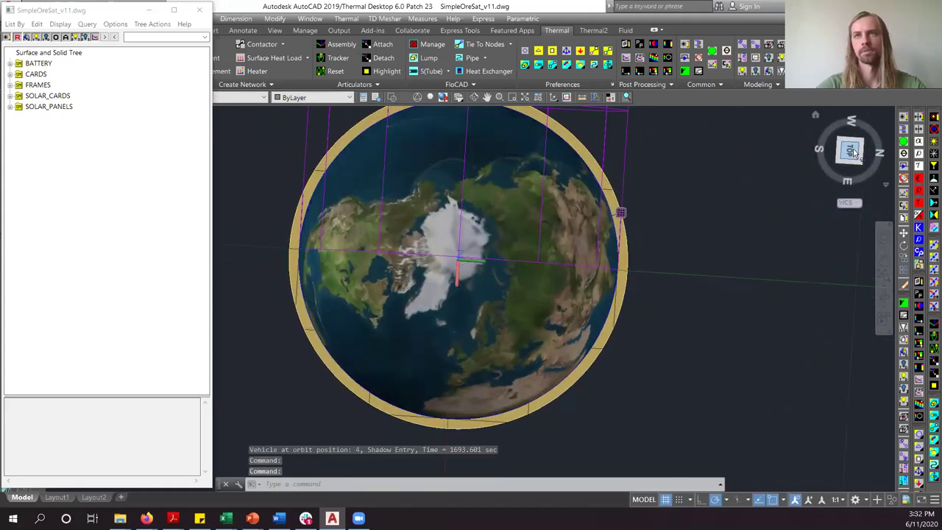
pyautogui.click(848, 149)
pyautogui.scroll(6, 475, 348)
pyautogui.scroll(-1, 582, 350)
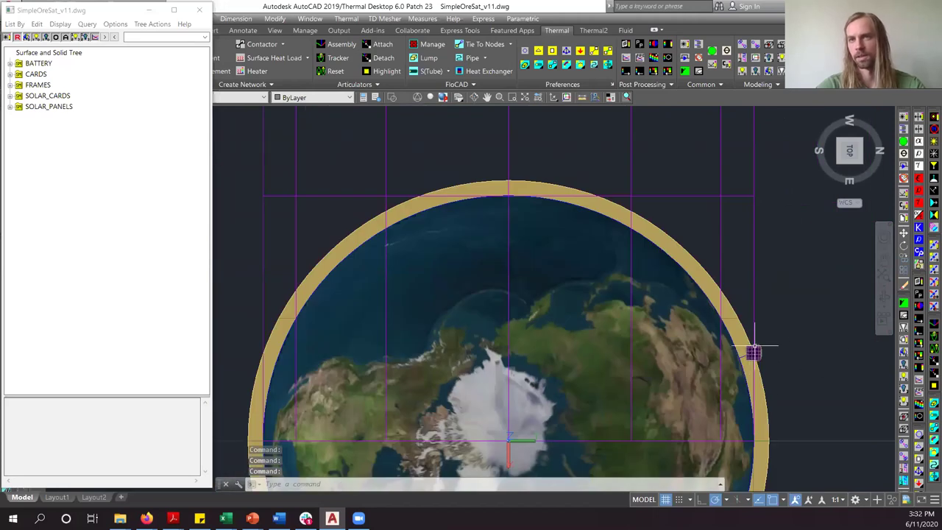
pyautogui.scroll(-4, 488, 316)
pyautogui.scroll(3, 485, 318)
pyautogui.scroll(-2, 473, 324)
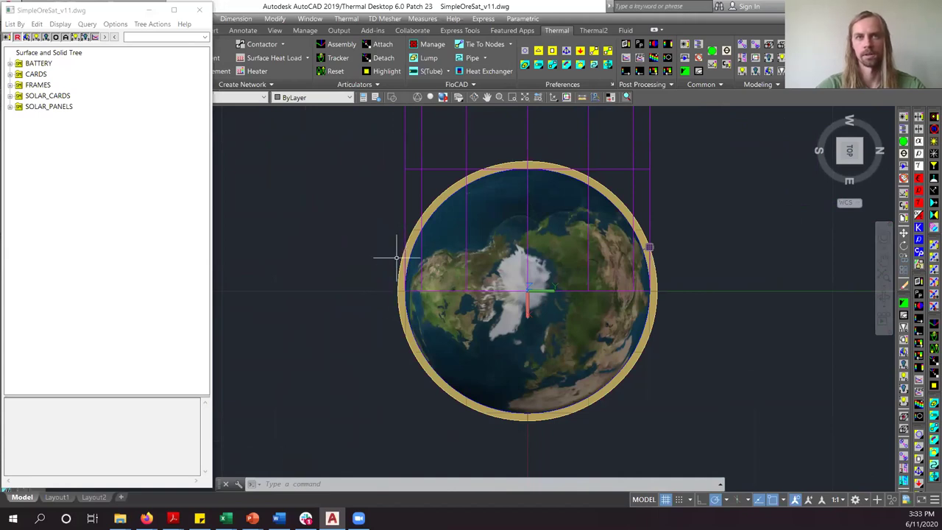
# Examine the 0beta orbit and shadow cylinder at an oblique angle, and close the Heating Rate Case Manager
pyautogui.moveTo(605, 291); pyautogui.dragTo(535, 304)
pyautogui.moveTo(532, 251); pyautogui.dragTo(549, 287)
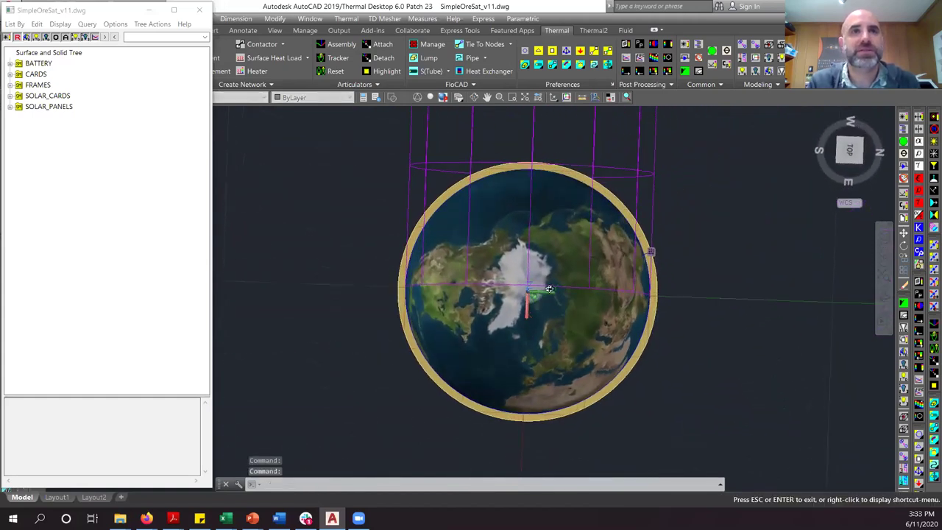
pyautogui.moveTo(593, 328); pyautogui.dragTo(570, 256)
pyautogui.press('Escape')
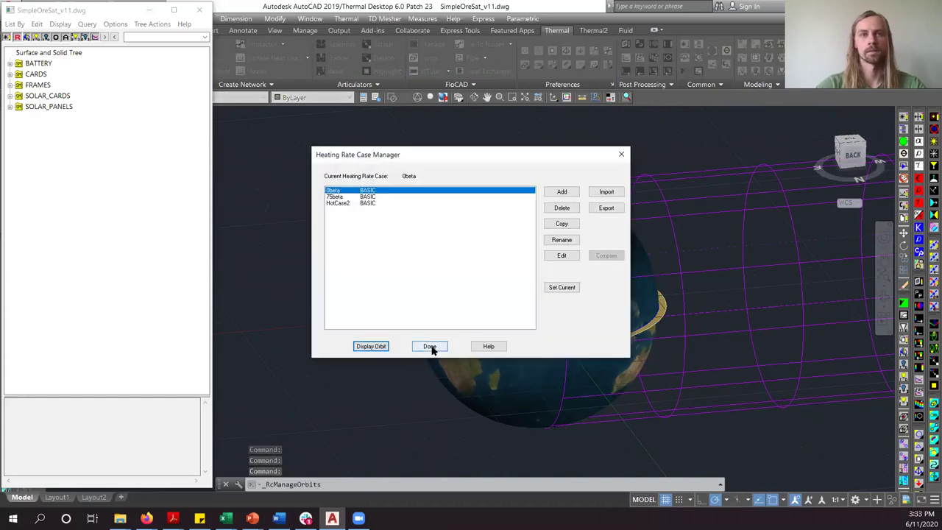
pyautogui.click(431, 344)
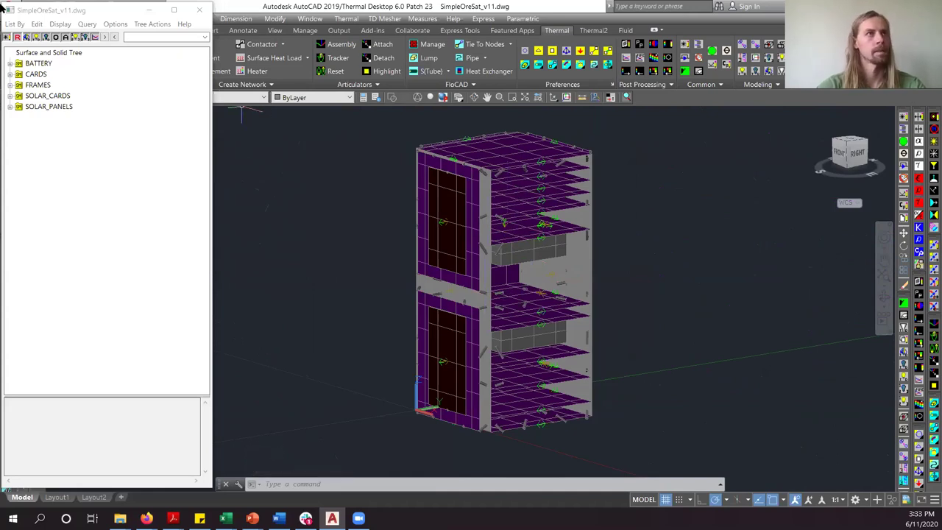
# List the model browser tree by heaters to show the battery heaters
pyautogui.click(9, 25)
pyautogui.click(9, 25)
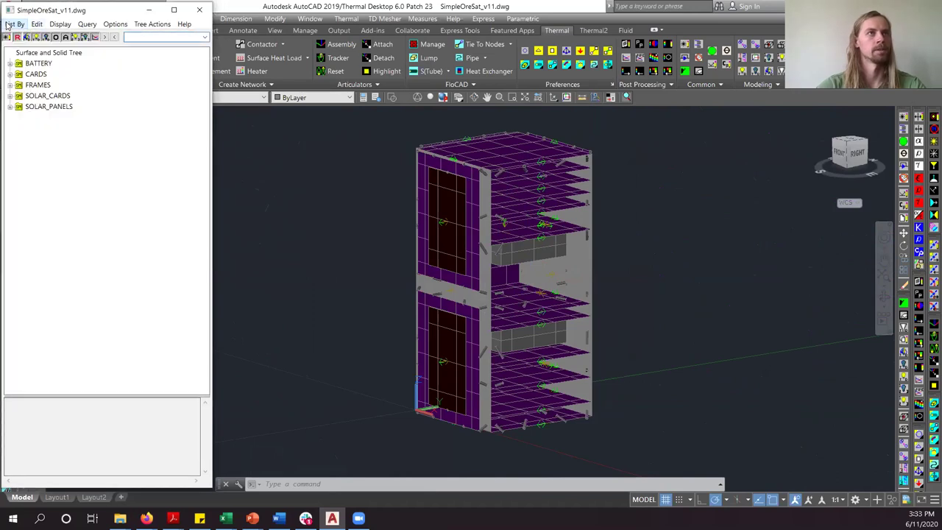
pyautogui.click(8, 27)
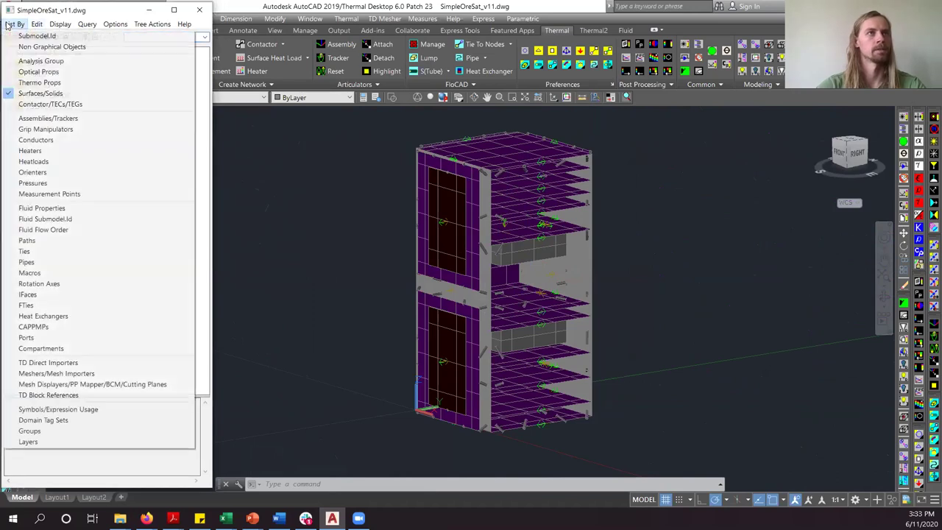
pyautogui.click(32, 151)
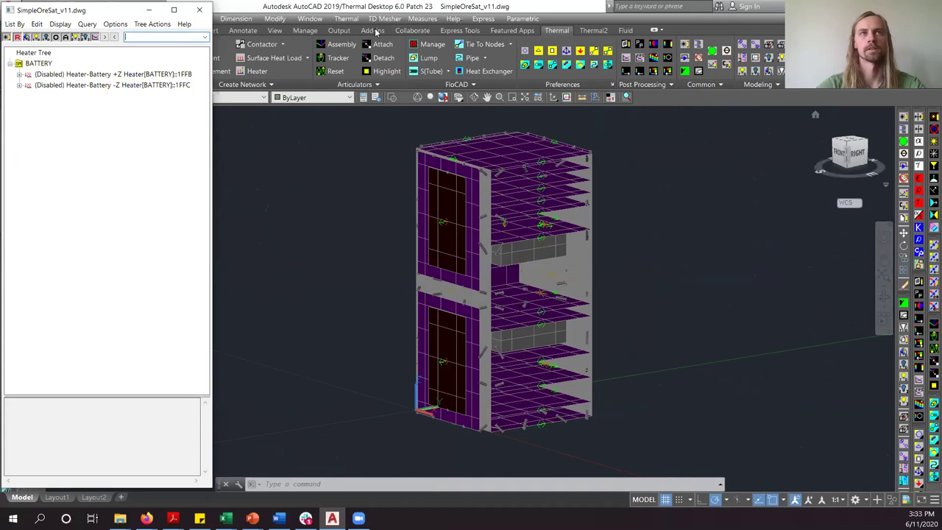
# Review the graphics visibility options in the user preferences, close them, and examine the satellite's upper cards and battery up close
pyautogui.click(382, 19)
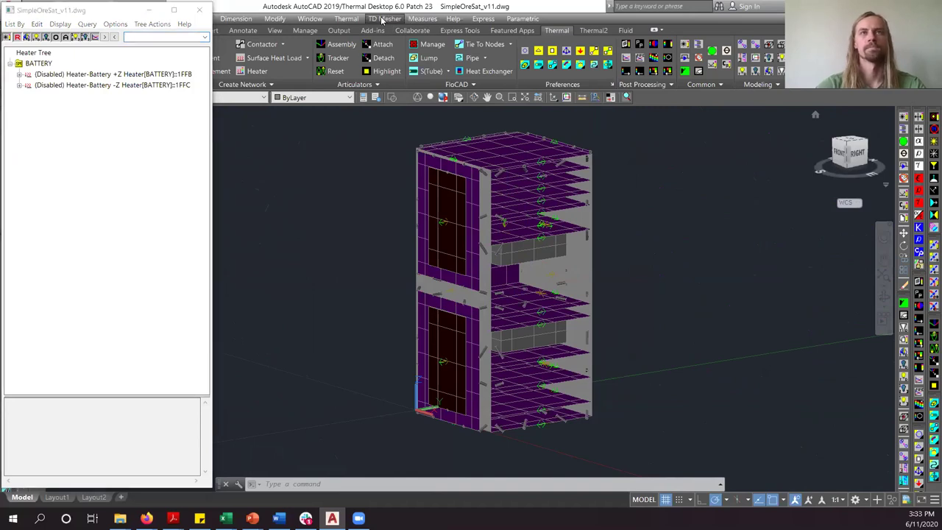
pyautogui.click(346, 20)
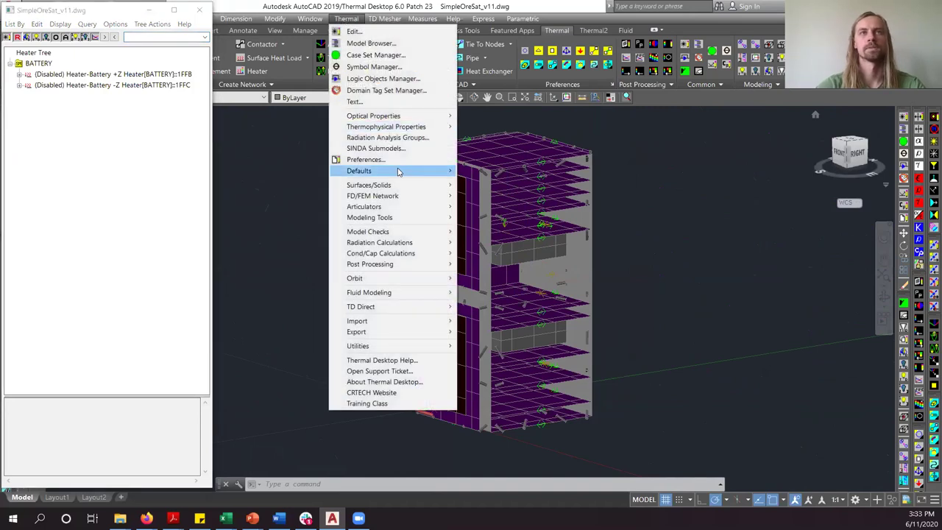
pyautogui.click(364, 170)
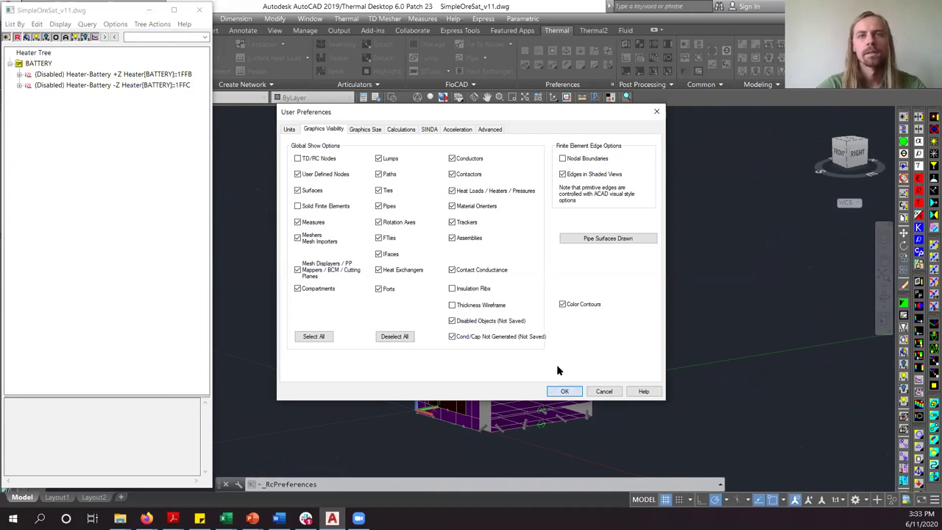
pyautogui.press('Escape')
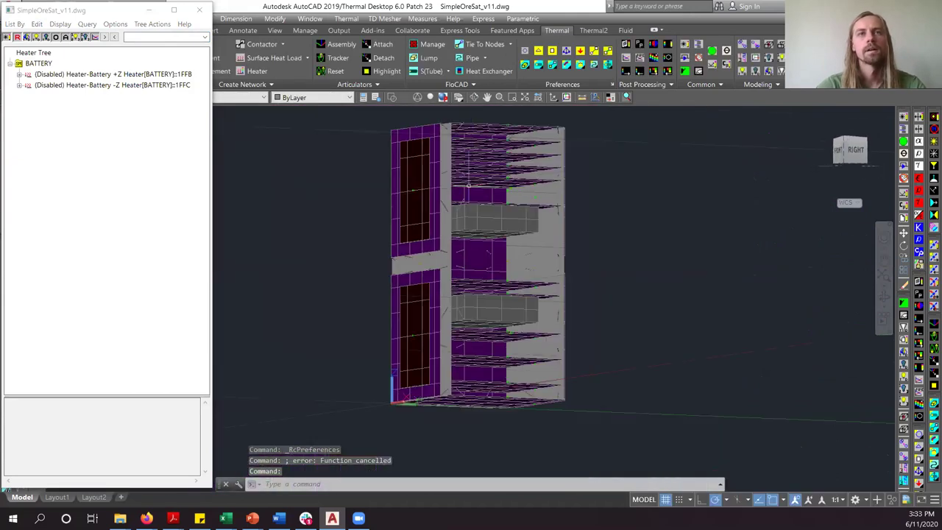
pyautogui.scroll(3, 468, 185)
pyautogui.moveTo(478, 301); pyautogui.dragTo(558, 274)
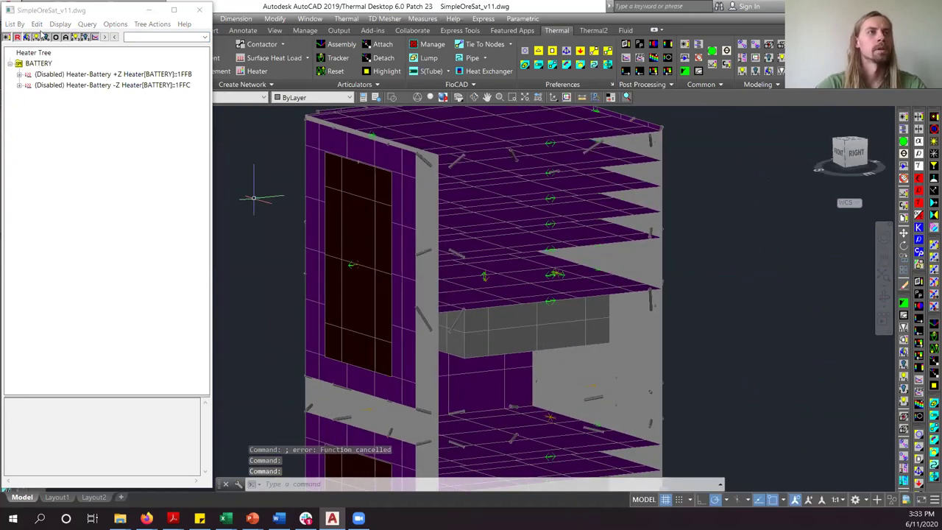
# List the model browser tree by heat loads and check which surface the C3 small constant loads act on
pyautogui.click(14, 24)
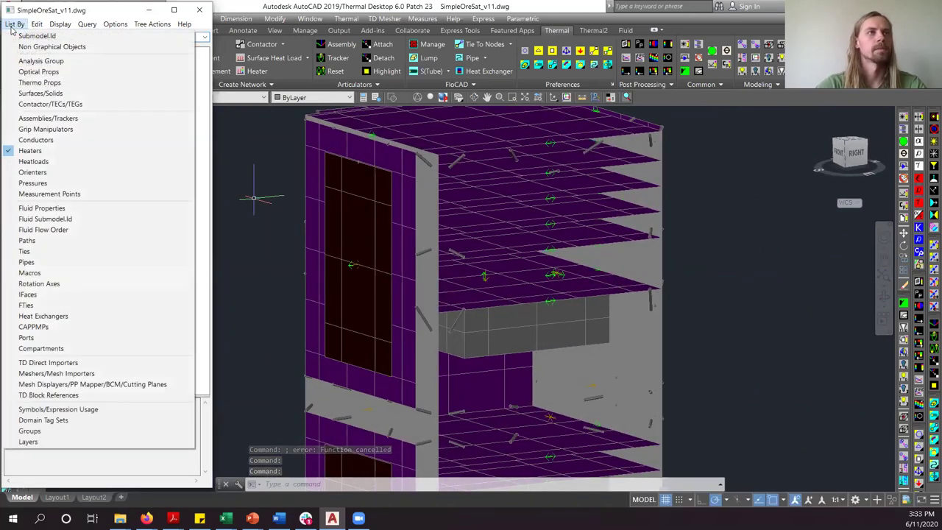
pyautogui.click(33, 162)
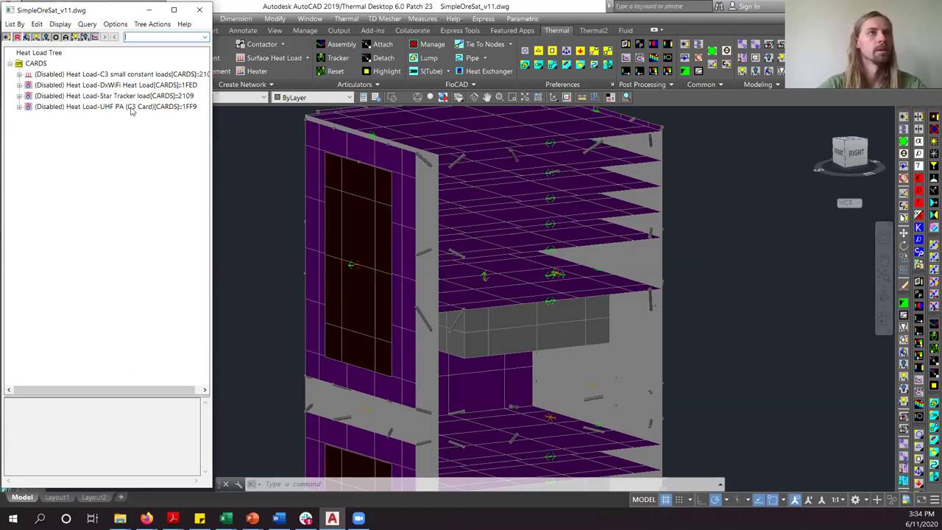
pyautogui.scroll(-2, 301, 210)
pyautogui.scroll(2, 230, 132)
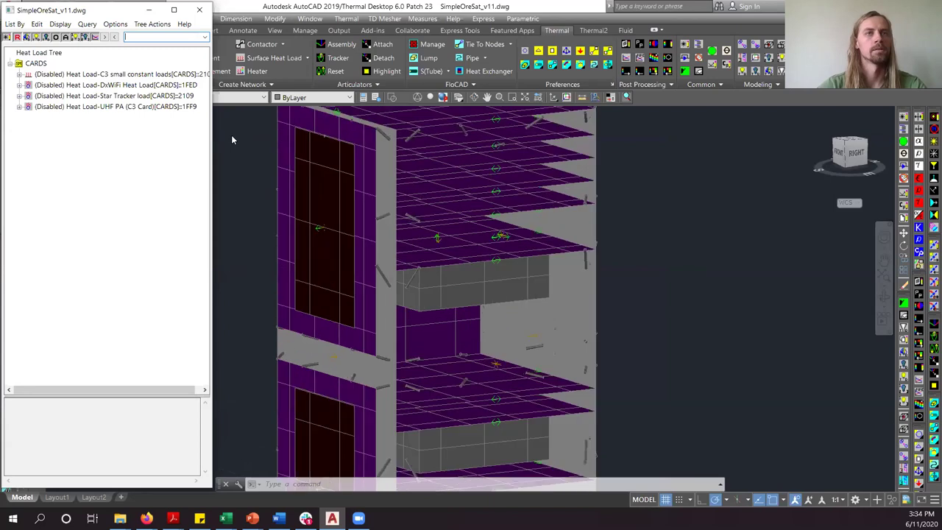
pyautogui.click(67, 75)
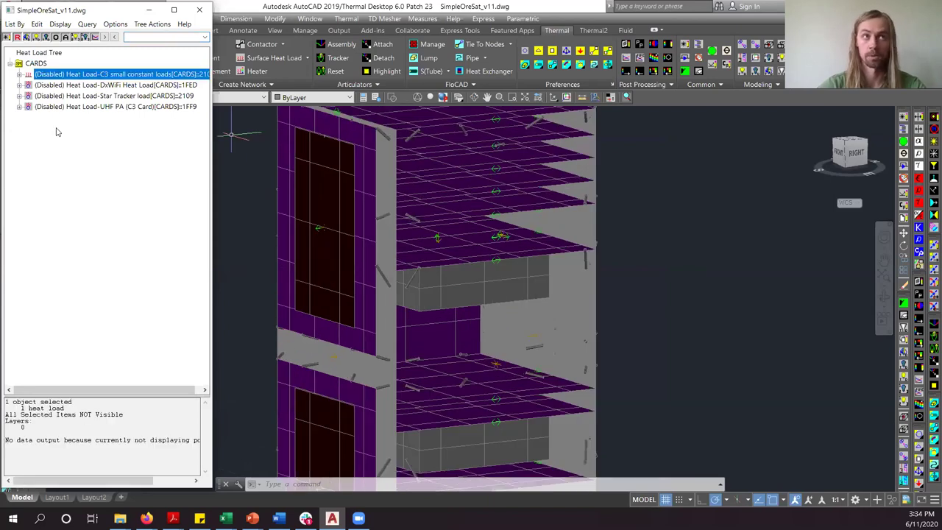
pyautogui.doubleClick(95, 75)
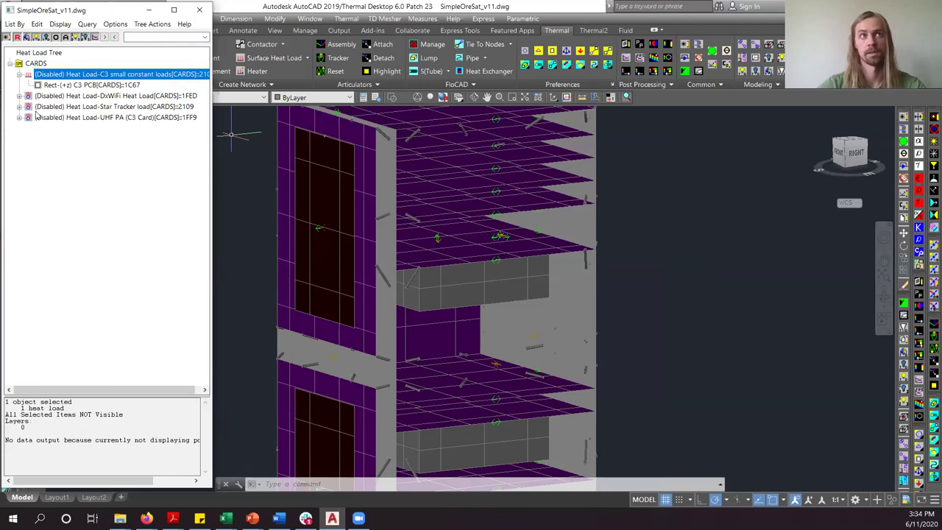
pyautogui.click(19, 75)
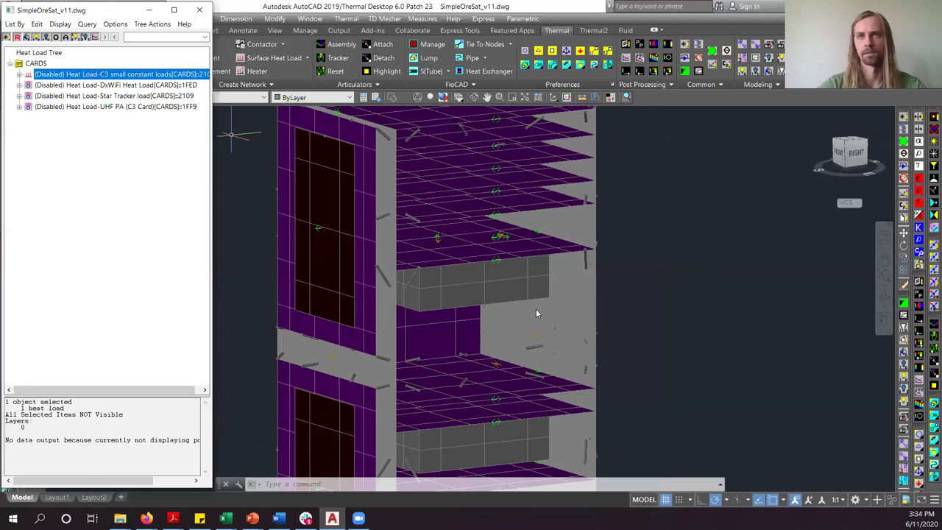
# Enable the C3 small constant loads heat load by setting its enabled expression to 1
pyautogui.scroll(-2, 537, 313)
pyautogui.scroll(-2, 731, 386)
pyautogui.scroll(4, 398, 256)
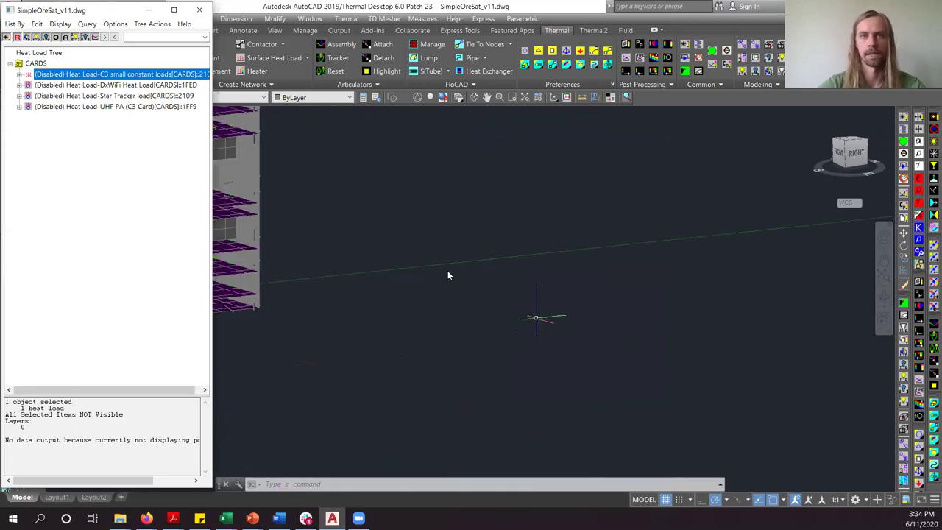
pyautogui.scroll(-3, 545, 316)
pyautogui.scroll(3, 495, 246)
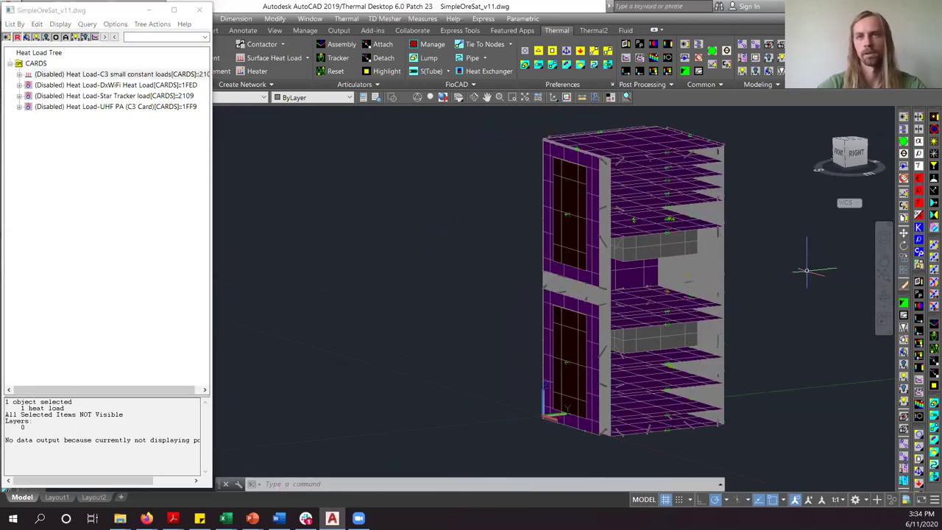
pyautogui.rightClick(65, 77)
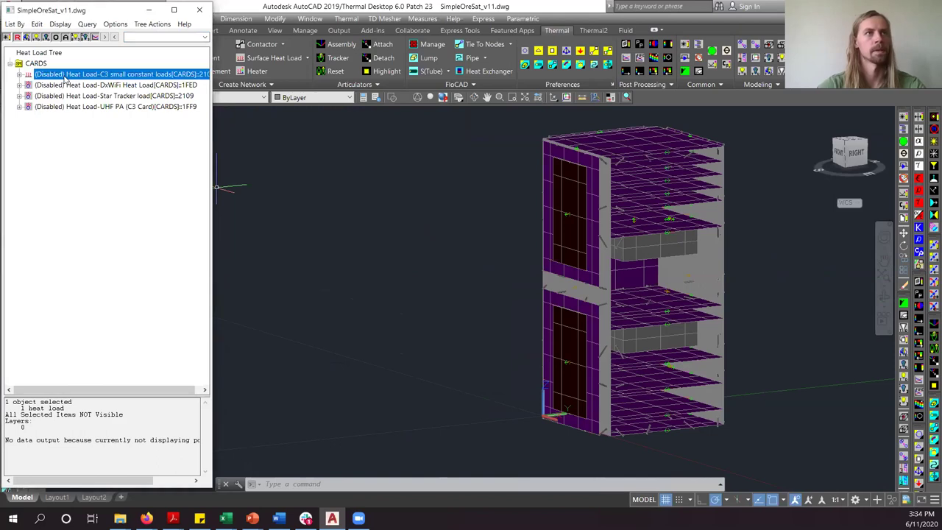
pyautogui.click(82, 78)
pyautogui.click(395, 137)
pyautogui.write('1')
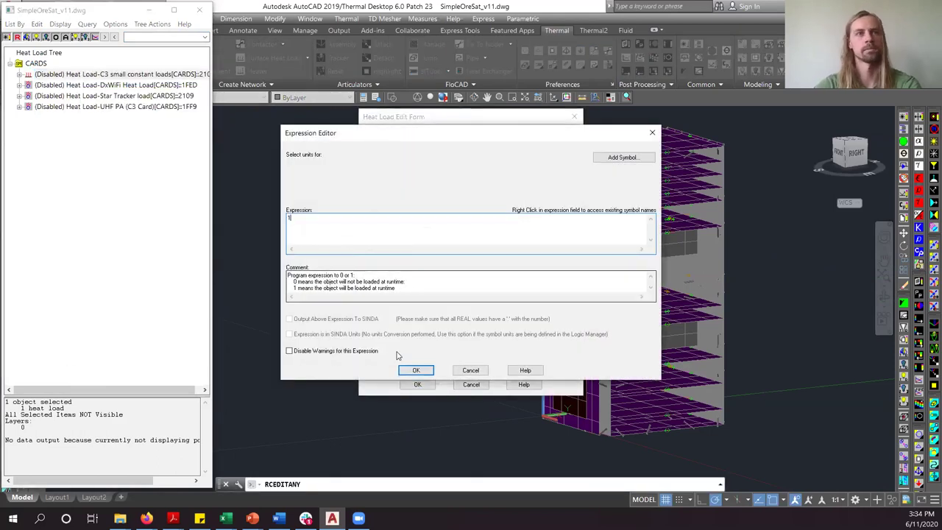
pyautogui.click(415, 370)
pyautogui.click(417, 383)
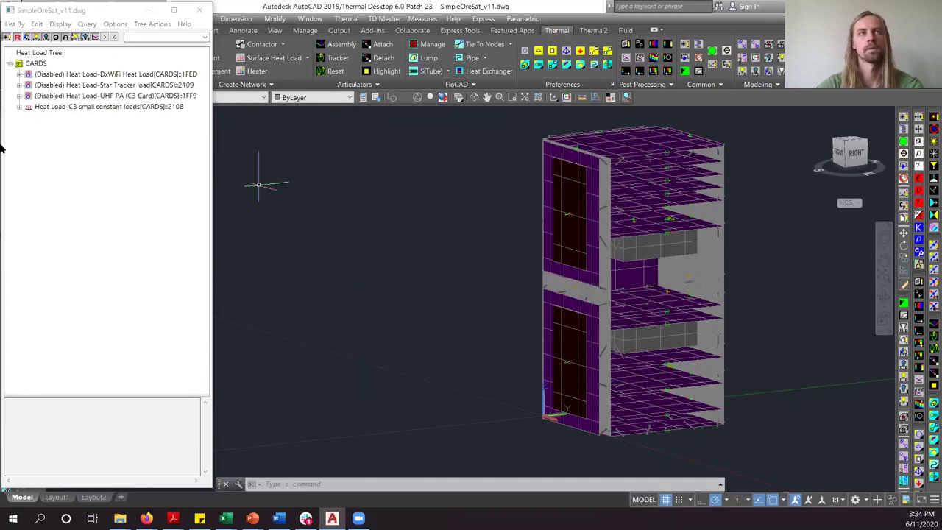
# Enable the DxWiFi, Star Tracker and UHF PA heat loads together with the enabled expression 1
pyautogui.click(49, 75)
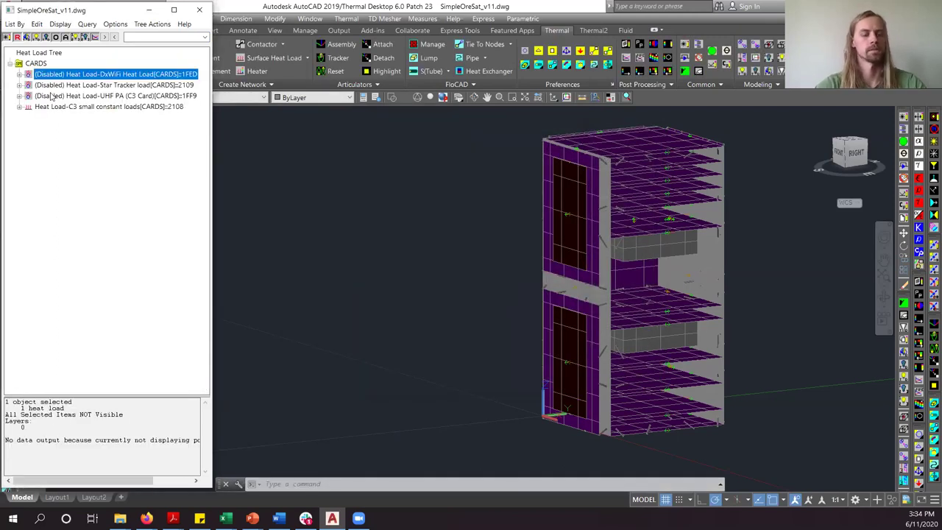
pyautogui.keyDown('shift'); pyautogui.click(52, 96); pyautogui.keyUp('shift')
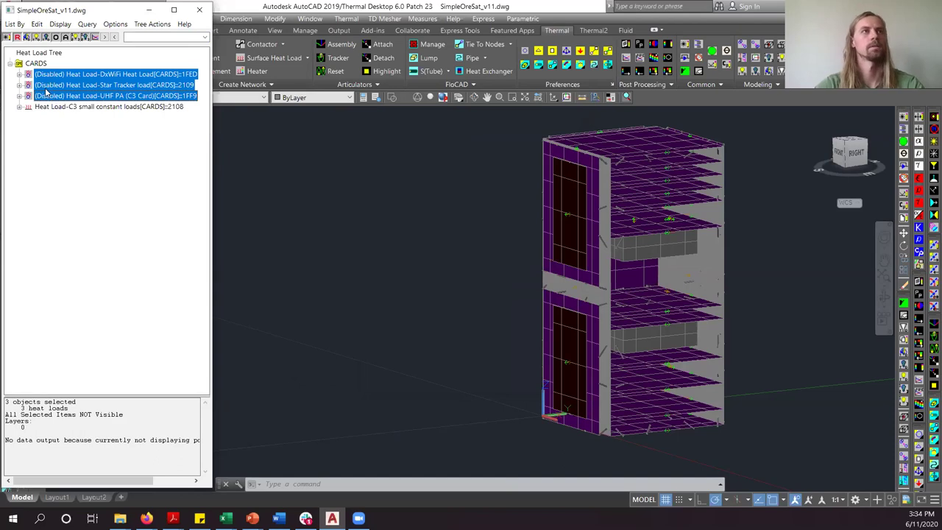
pyautogui.rightClick(45, 92)
pyautogui.click(65, 95)
pyautogui.click(401, 144)
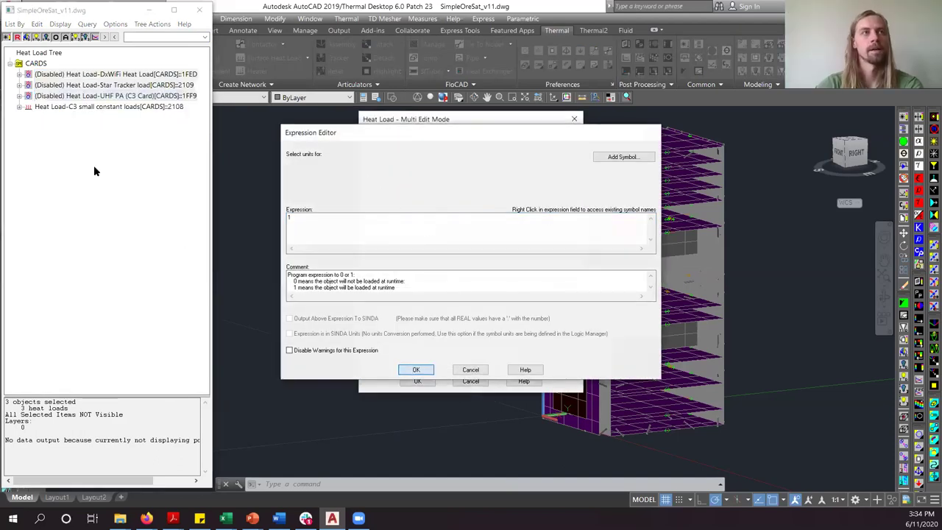
pyautogui.press('Escape')
pyautogui.click(418, 381)
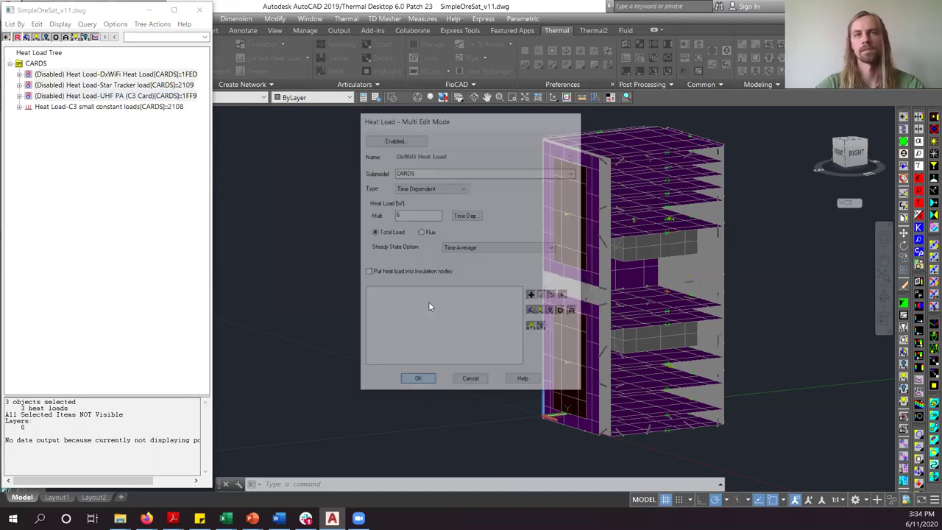
pyautogui.click(414, 343)
# Look for the heat loads around the upper cards, then review the graphics visibility options in the user preferences and close them
pyautogui.scroll(5, 667, 261)
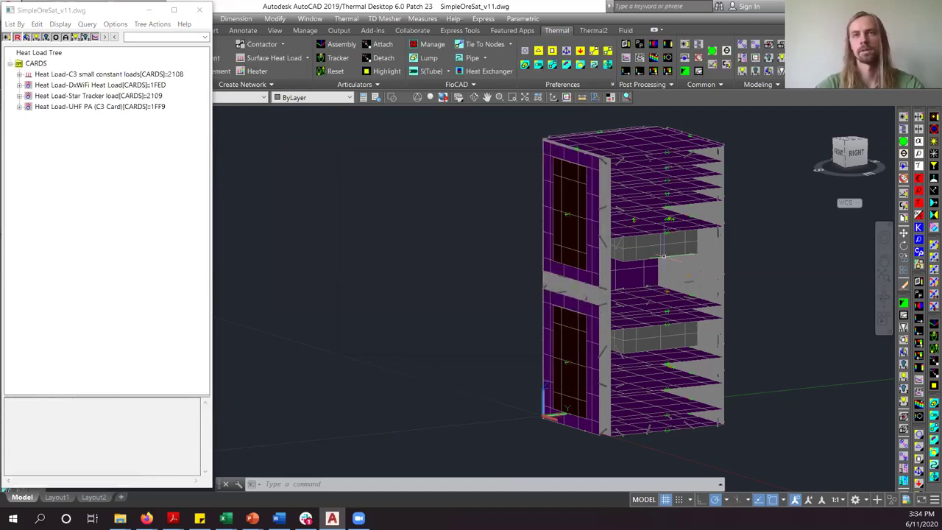
pyautogui.moveTo(639, 276); pyautogui.dragTo(597, 224)
pyautogui.press('Escape')
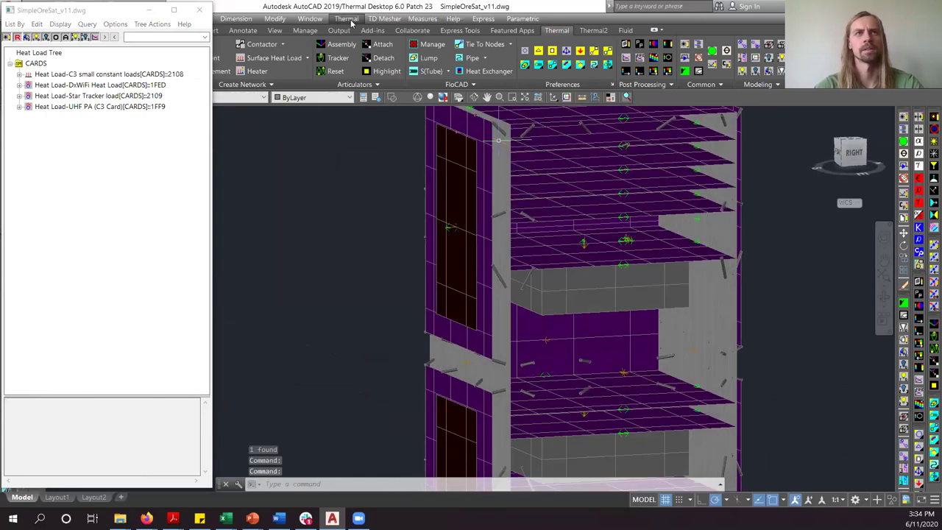
pyautogui.click(346, 18)
pyautogui.click(370, 160)
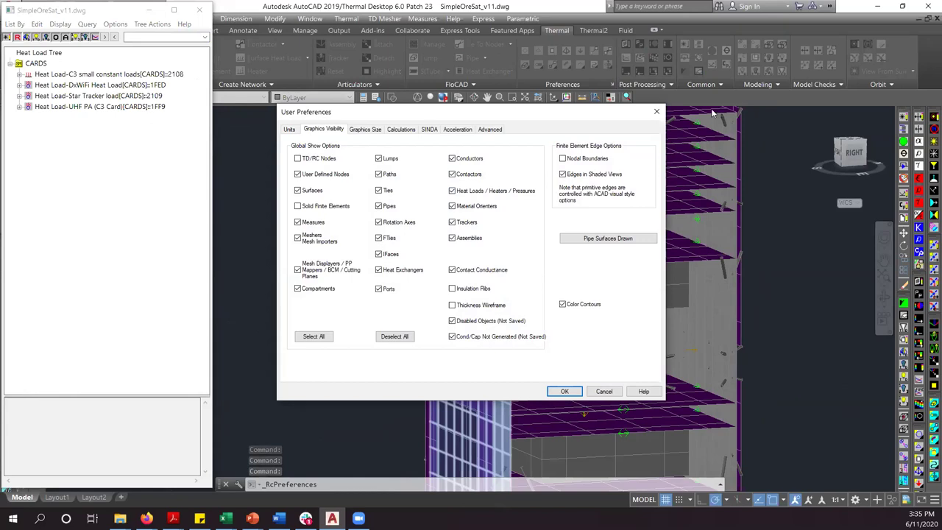
pyautogui.click(656, 114)
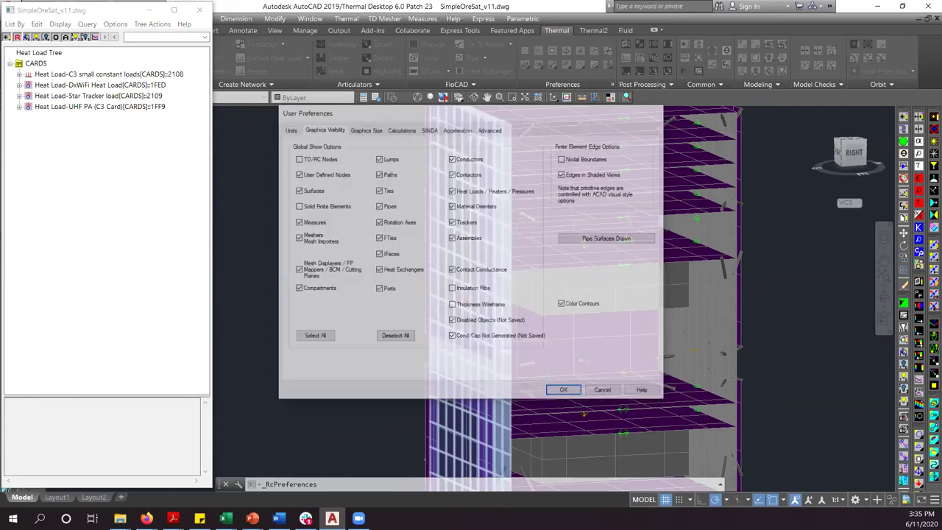
pyautogui.scroll(3, 536, 417)
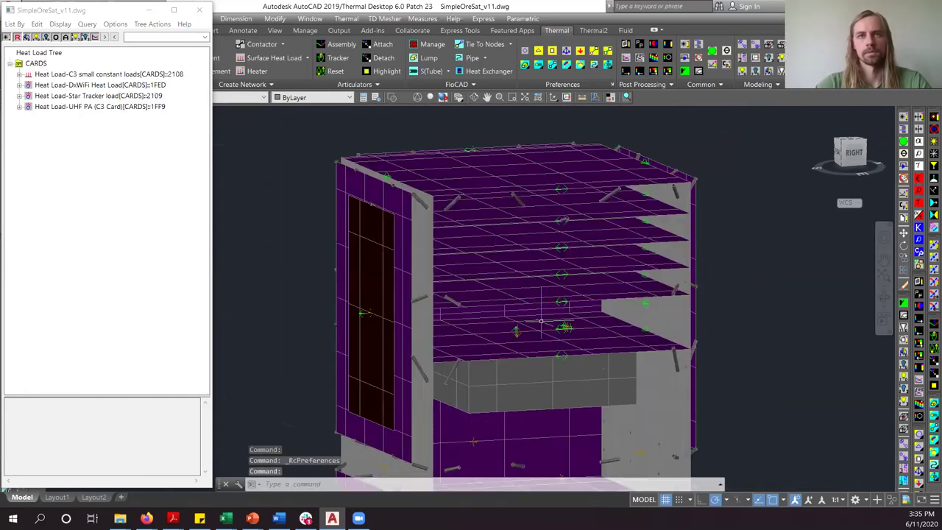
# Select all four heat loads in the CARDS submodel
pyautogui.moveTo(552, 306); pyautogui.dragTo(524, 249)
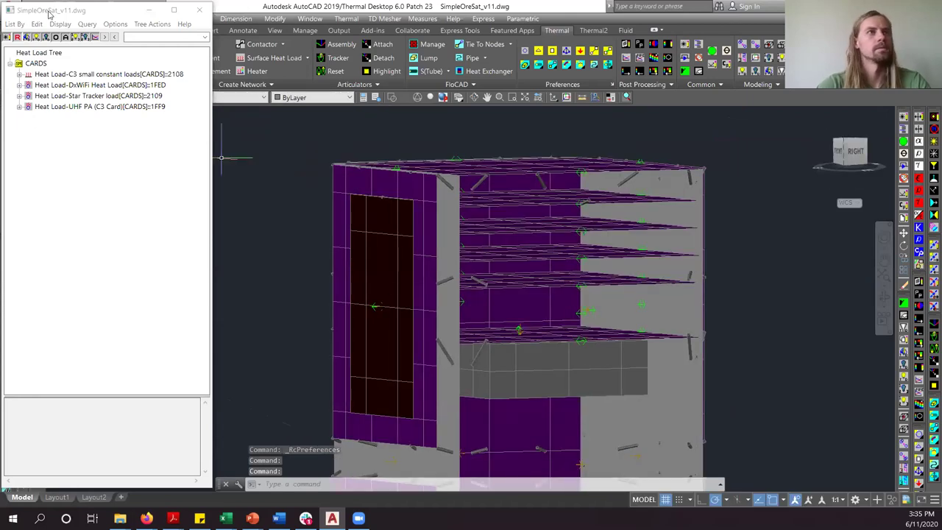
pyautogui.click(53, 76)
pyautogui.keyDown('shift'); pyautogui.click(56, 107); pyautogui.keyUp('shift')
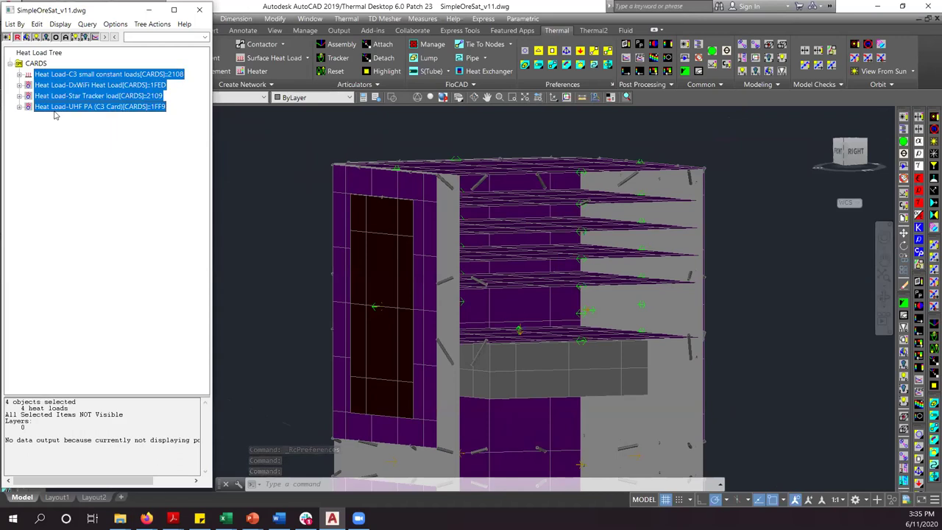
# Try to display only the selected heat loads, and undo the visibility change
pyautogui.rightClick(56, 111)
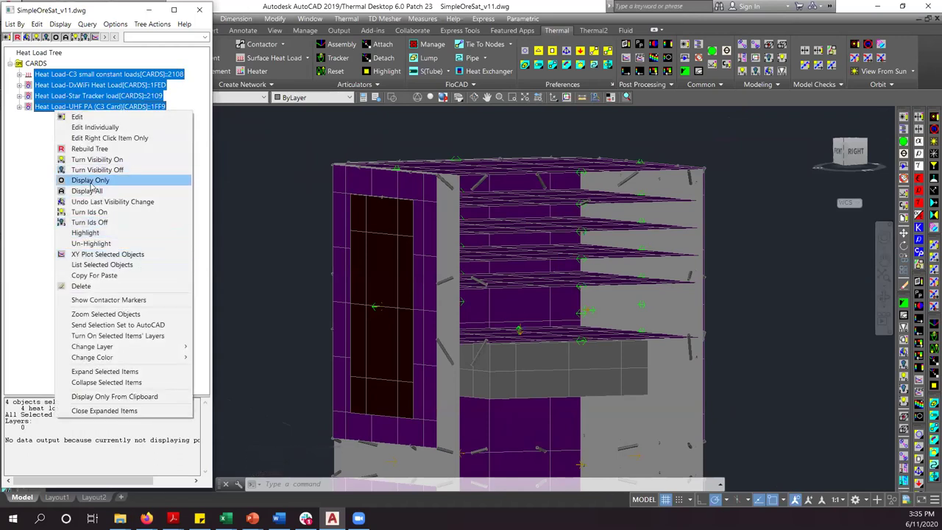
pyautogui.click(90, 180)
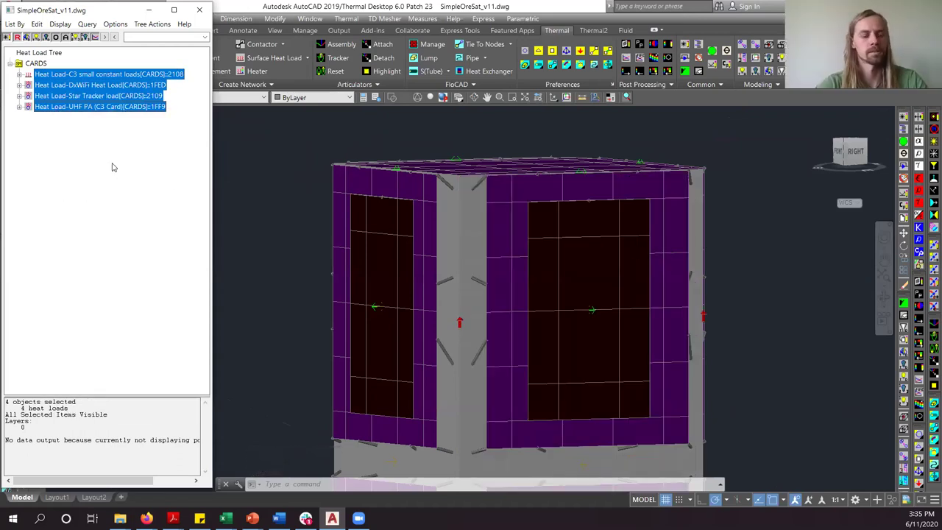
pyautogui.click(35, 38)
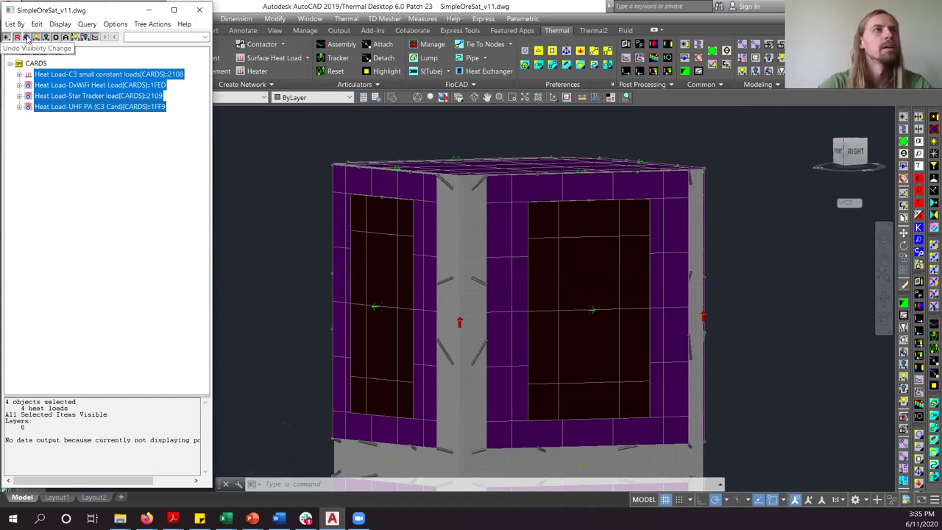
# Turn on the visibility of the four selected heat loads
pyautogui.rightClick(66, 96)
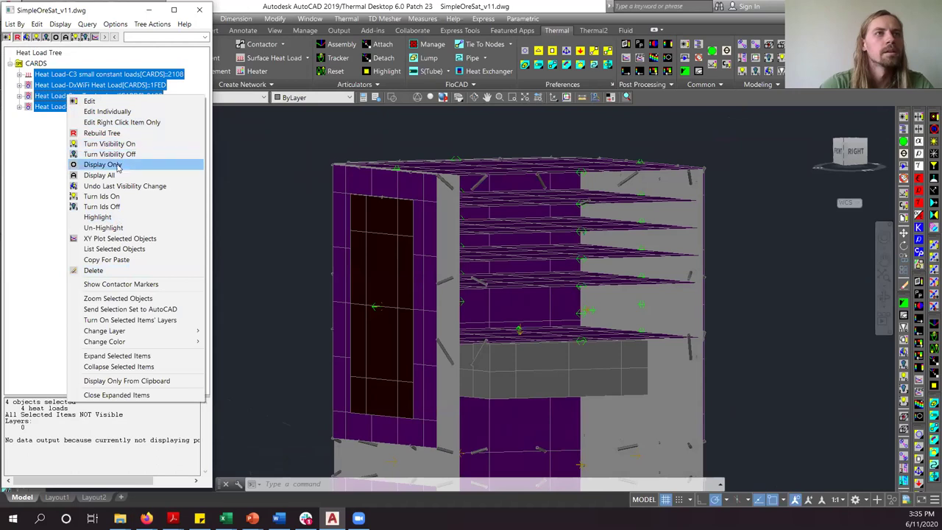
pyautogui.click(106, 144)
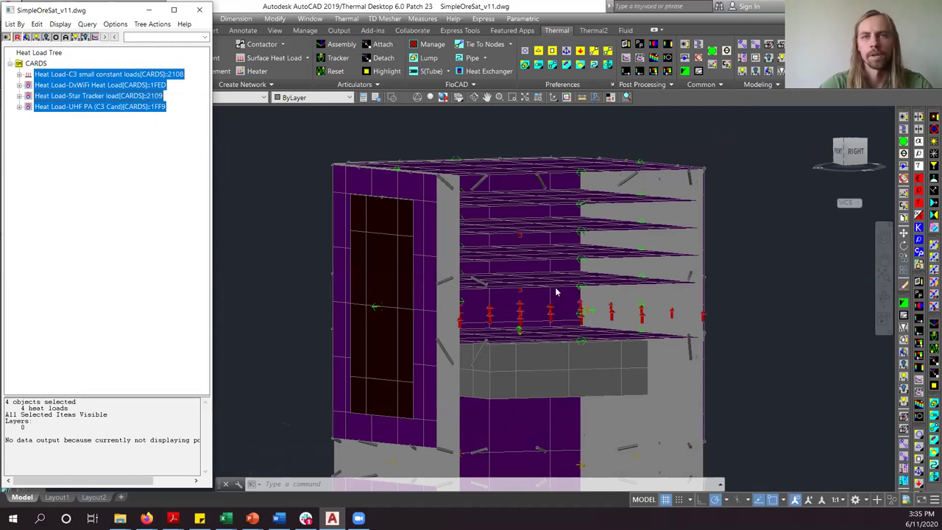
# Examine the heat load arrows in the satellite's card stack from several angles and distances
pyautogui.scroll(-3, 514, 314)
pyautogui.scroll(4, 448, 211)
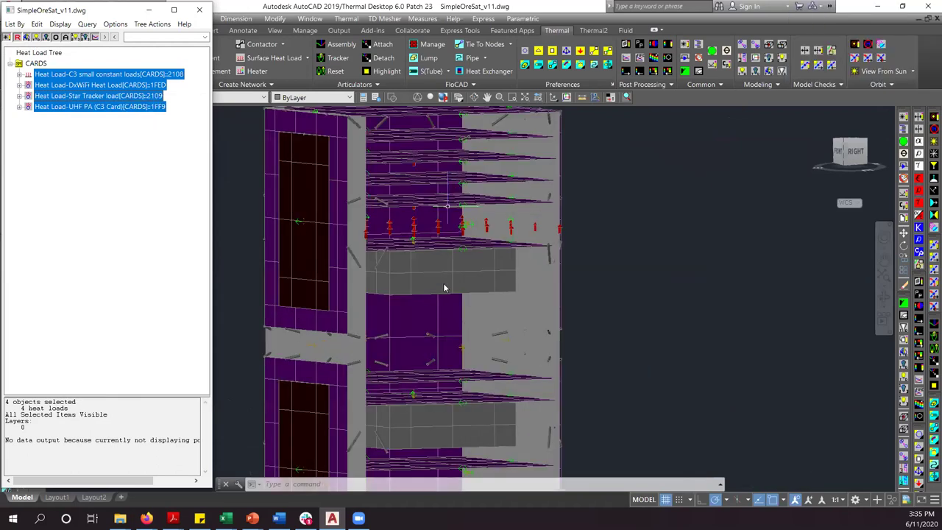
pyautogui.scroll(-5, 431, 250)
pyautogui.scroll(6, 420, 199)
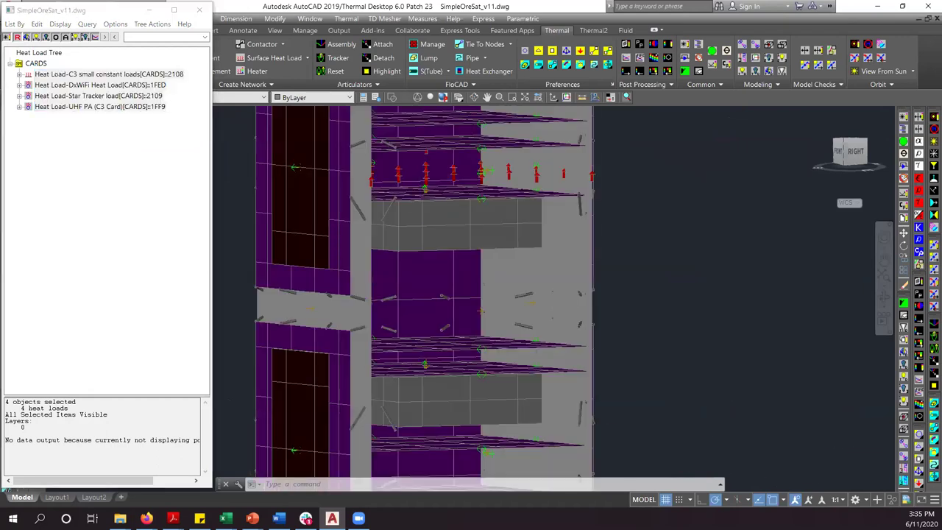
pyautogui.moveTo(477, 273)
pyautogui.mouseDown()
pyautogui.moveTo(461, 273)
pyautogui.moveTo(465, 263)
pyautogui.mouseUp()
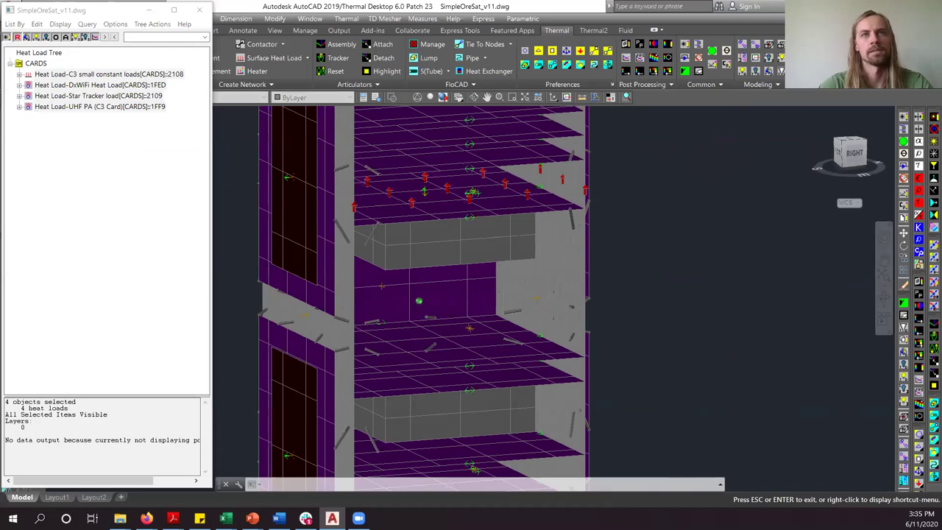
pyautogui.press('Escape')
pyautogui.scroll(-2, 467, 213)
pyautogui.scroll(3, 463, 216)
pyautogui.moveTo(485, 320)
pyautogui.mouseDown()
pyautogui.moveTo(452, 307)
pyautogui.moveTo(478, 308)
pyautogui.mouseUp()
pyautogui.press('Escape')
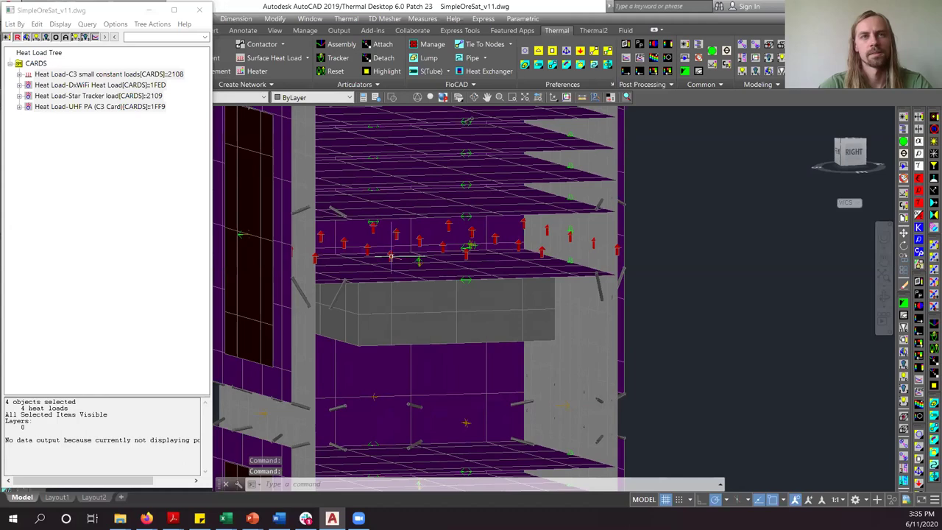
# Select the heat load arrows on the card above the upper battery, clear the selection, and examine the arrows up close
pyautogui.click(391, 257)
pyautogui.moveTo(462, 267); pyautogui.dragTo(486, 290)
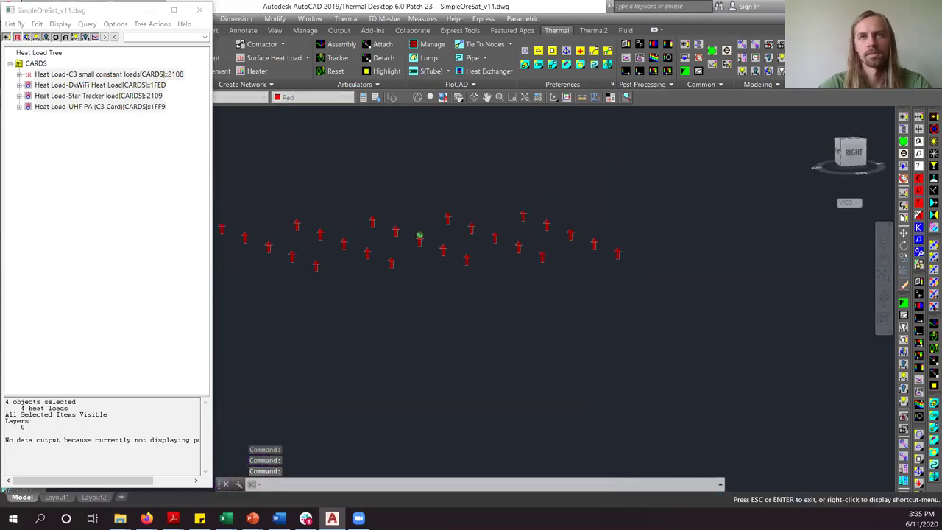
pyautogui.press('Escape')
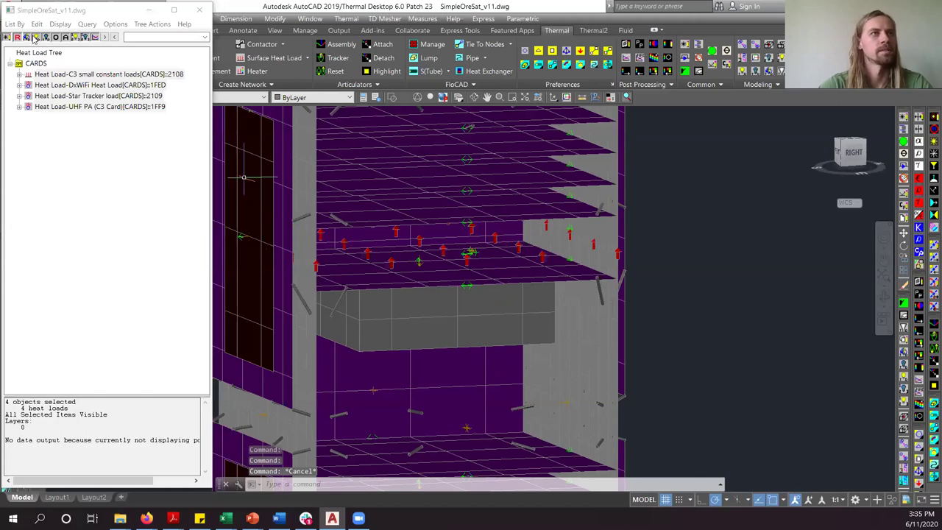
pyautogui.moveTo(475, 311); pyautogui.dragTo(465, 240)
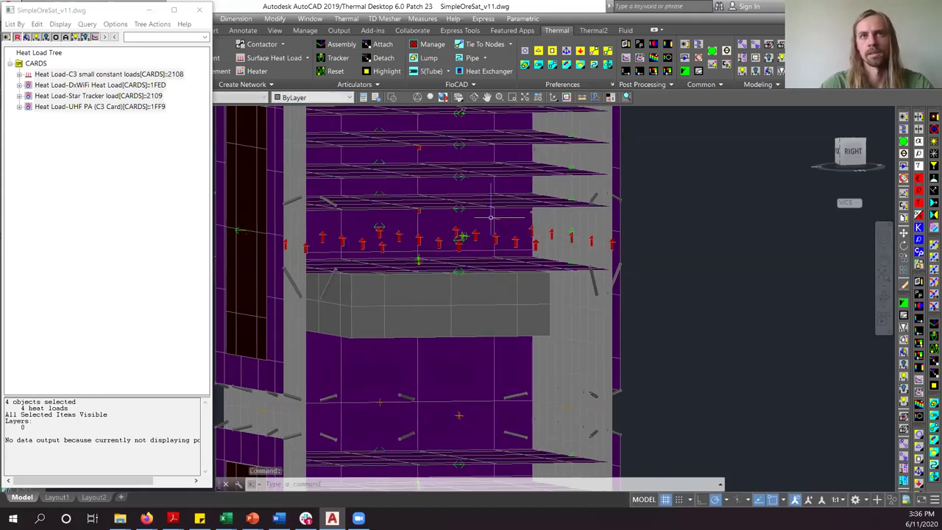
pyautogui.scroll(3, 488, 266)
pyautogui.moveTo(497, 287); pyautogui.dragTo(422, 209)
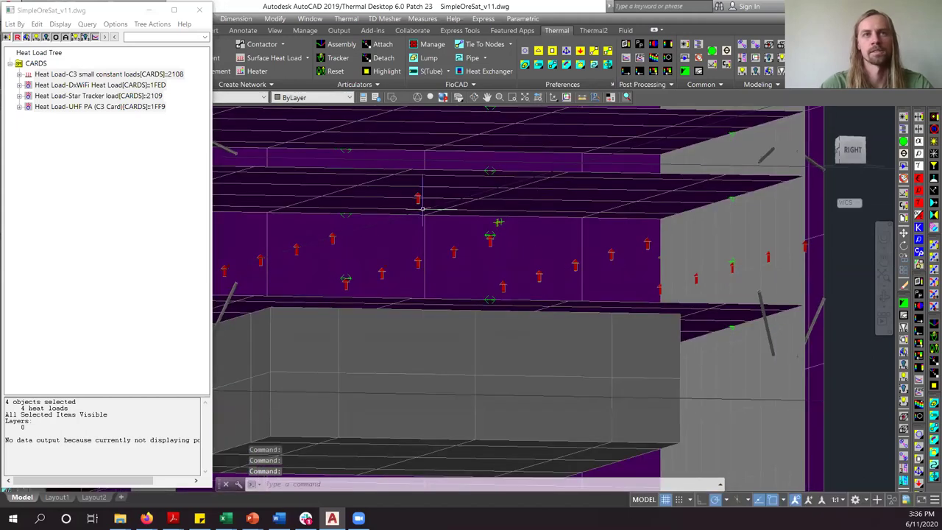
# Select the single heat load arrow on the card above the arrow row, view it from another angle, and clear the selection
pyautogui.click(421, 201)
pyautogui.press('Escape')
pyautogui.click(418, 198)
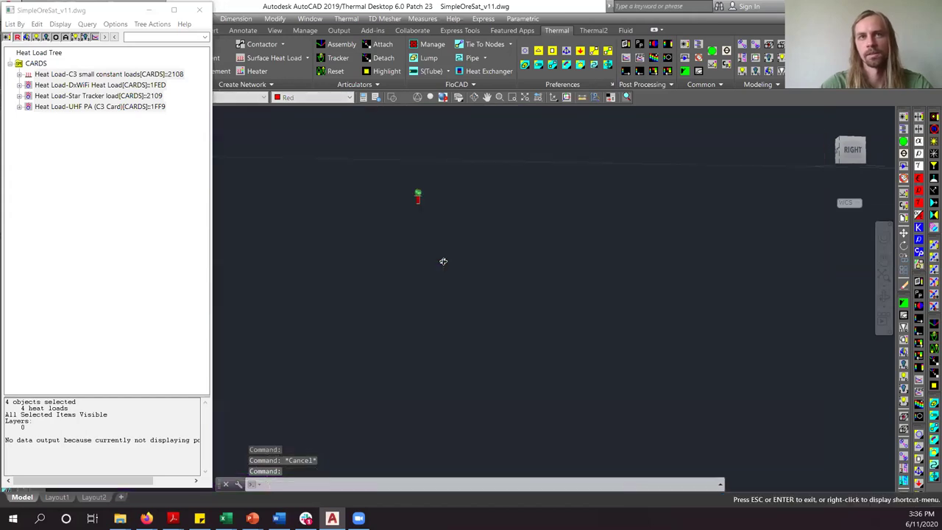
pyautogui.moveTo(443, 260); pyautogui.dragTo(475, 285)
pyautogui.press('Escape')
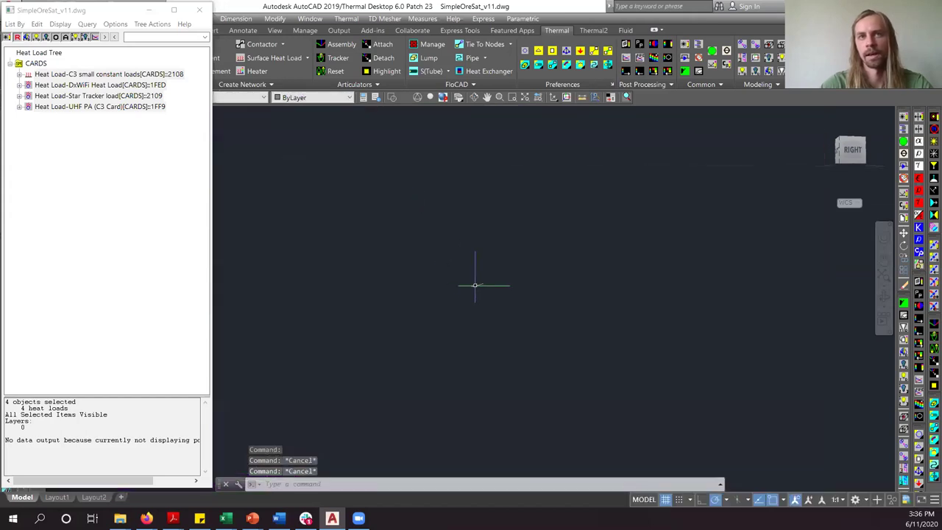
pyautogui.click(517, 280)
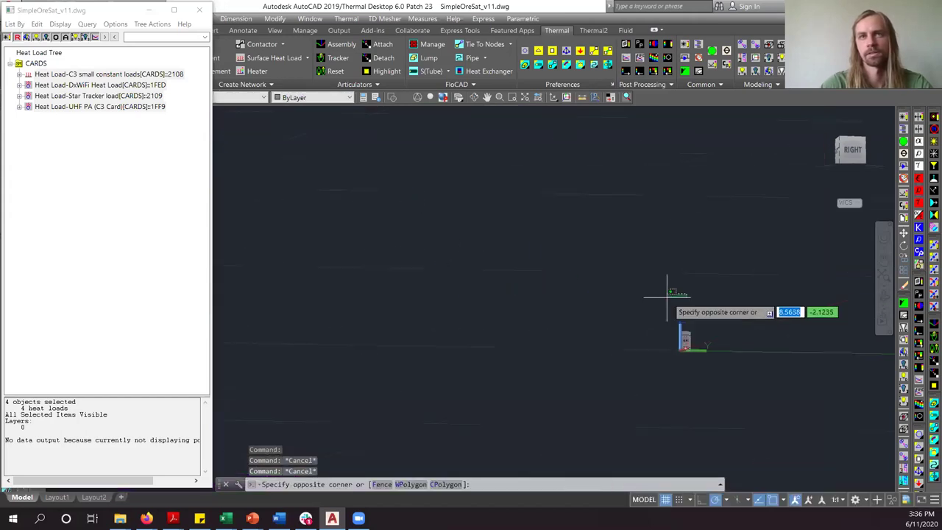
pyautogui.press('Escape')
pyautogui.press('Escape')
# Bring the satellite back into view and examine the heat load arrows on the cards above the upper battery
pyautogui.scroll(5, 652, 319)
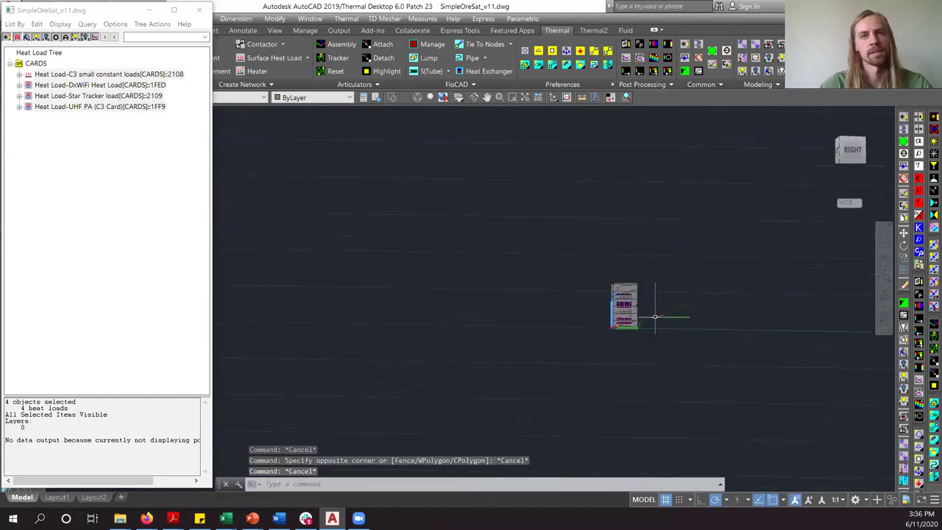
pyautogui.scroll(5, 599, 282)
pyautogui.scroll(-3, 600, 282)
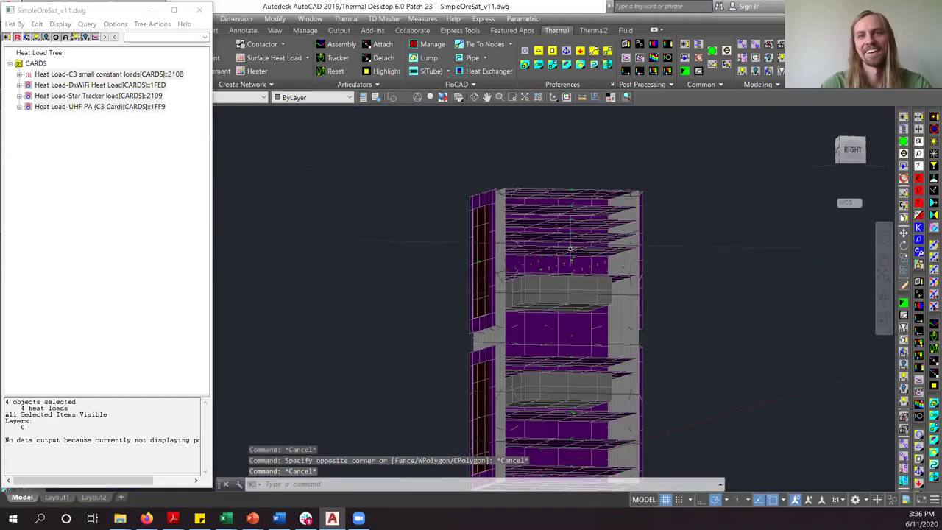
pyautogui.scroll(3, 573, 261)
pyautogui.scroll(2, 573, 262)
pyautogui.press('Escape')
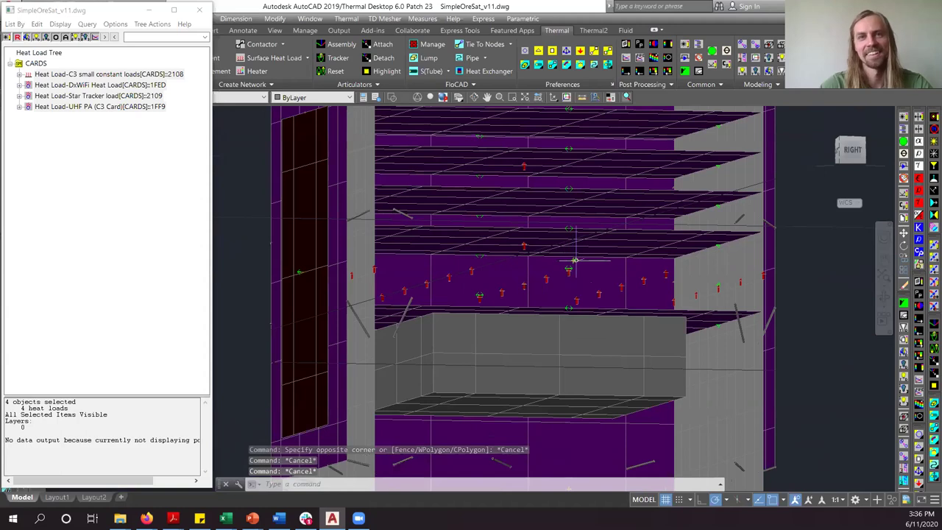
pyautogui.scroll(2, 556, 244)
pyautogui.scroll(2, 545, 258)
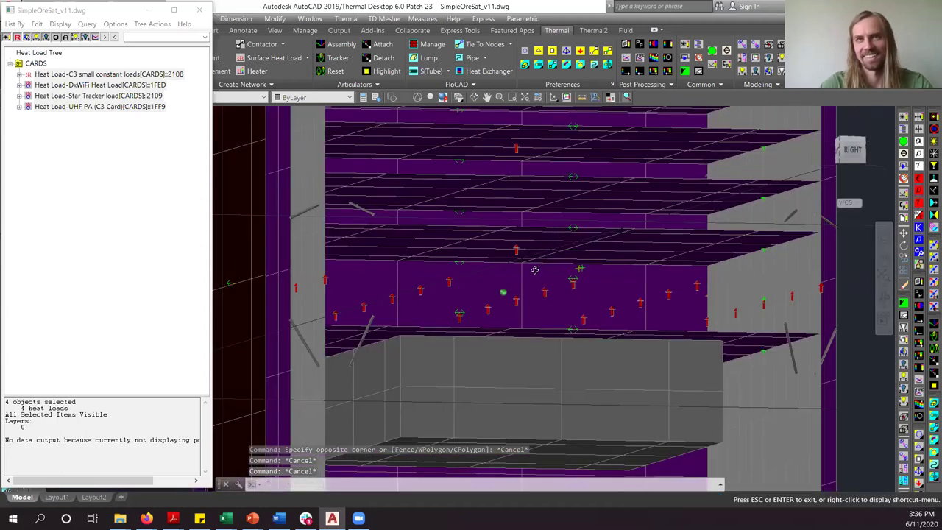
pyautogui.scroll(1, 530, 268)
pyautogui.moveTo(527, 267)
pyautogui.mouseDown()
pyautogui.moveTo(520, 269)
pyautogui.moveTo(543, 277)
pyautogui.mouseUp()
pyautogui.press('Escape')
pyautogui.moveTo(589, 340); pyautogui.dragTo(609, 315)
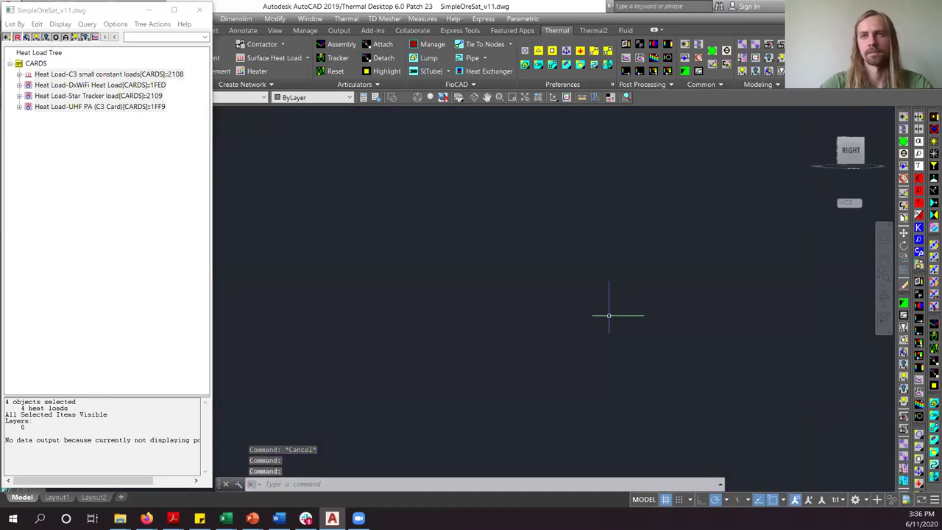
# Inspect the C3 small constant heat load on the satellite's card stack in the model
pyautogui.press('Escape')
pyautogui.scroll(10, 623, 413)
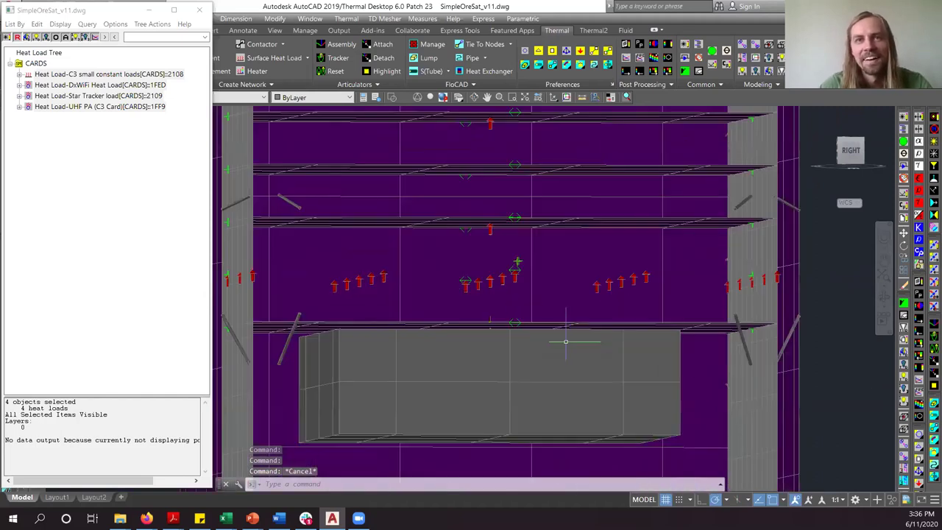
pyautogui.press('Escape')
pyautogui.press('Escape')
pyautogui.moveTo(504, 303); pyautogui.dragTo(509, 274)
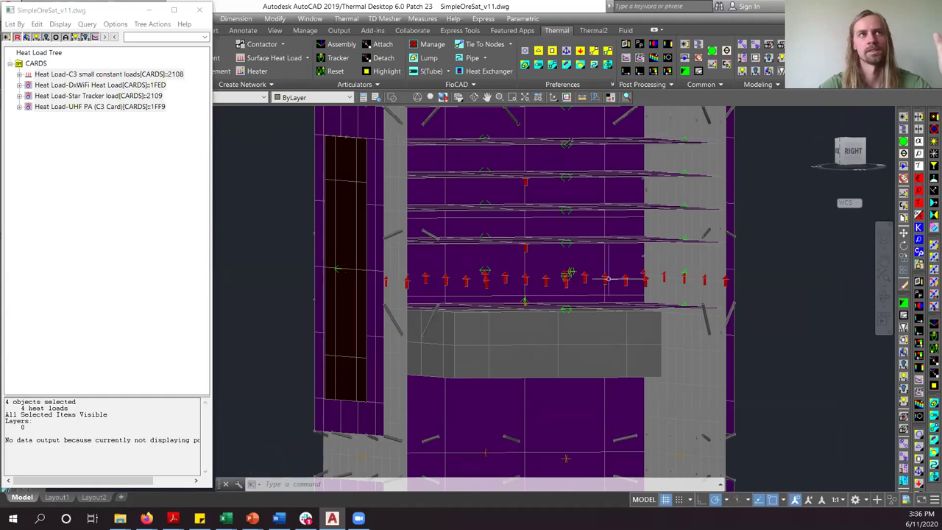
pyautogui.moveTo(567, 278)
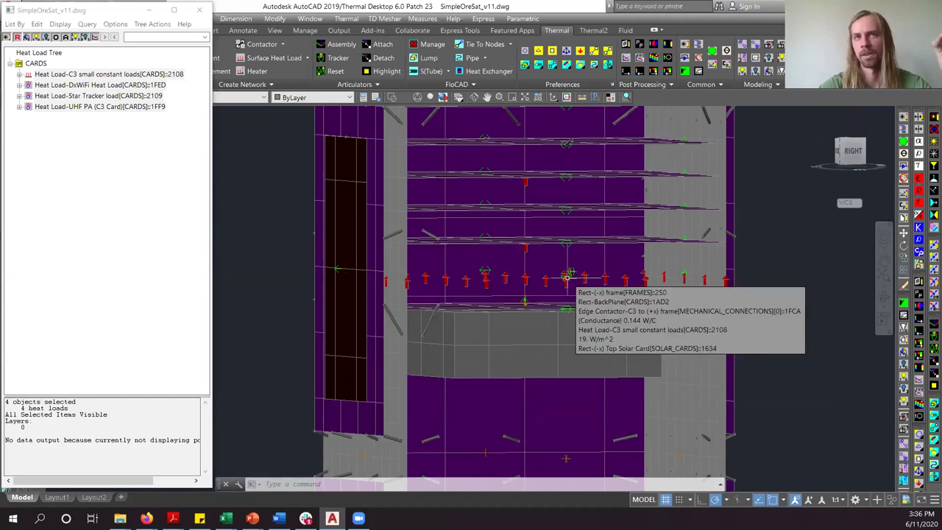
# Review the DxWiFi Heat Load's time-dependent table, plot and array expressions, leaving them without changes
pyautogui.click(78, 86)
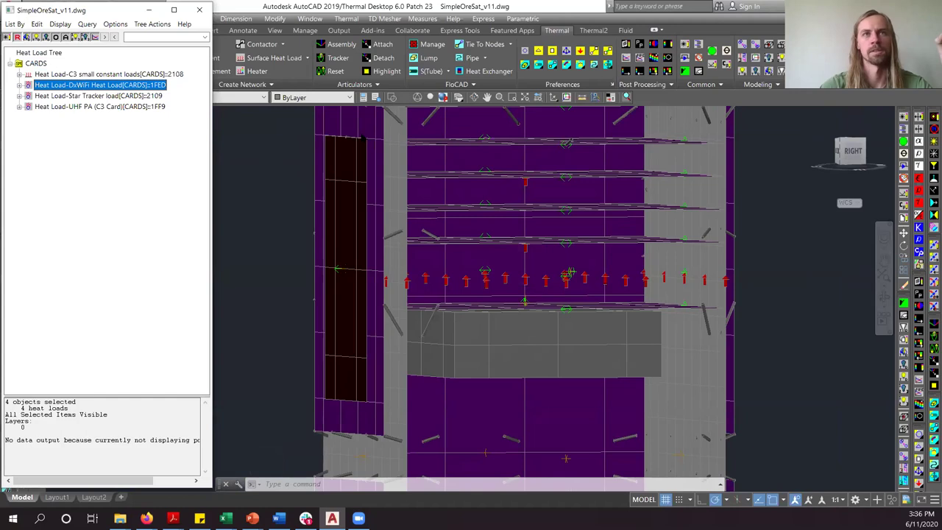
pyautogui.rightClick(48, 86)
pyautogui.click(68, 89)
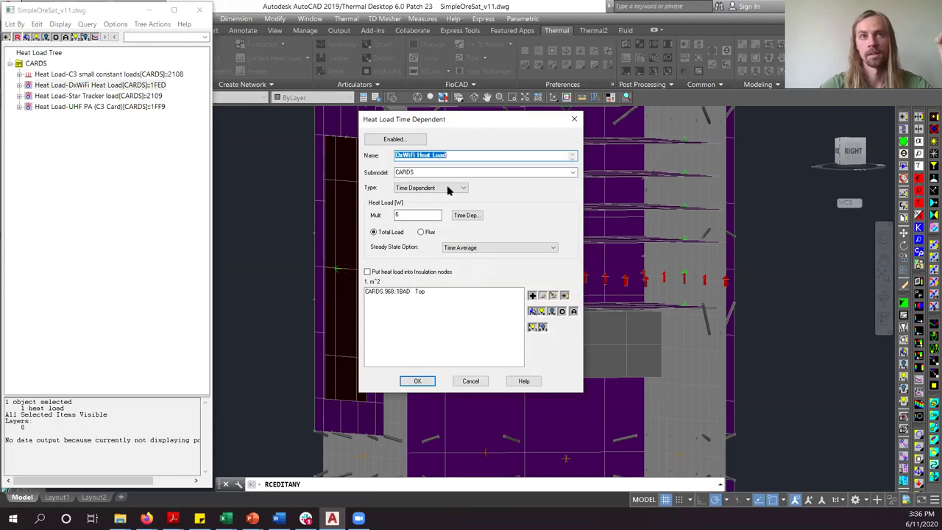
pyautogui.click(466, 215)
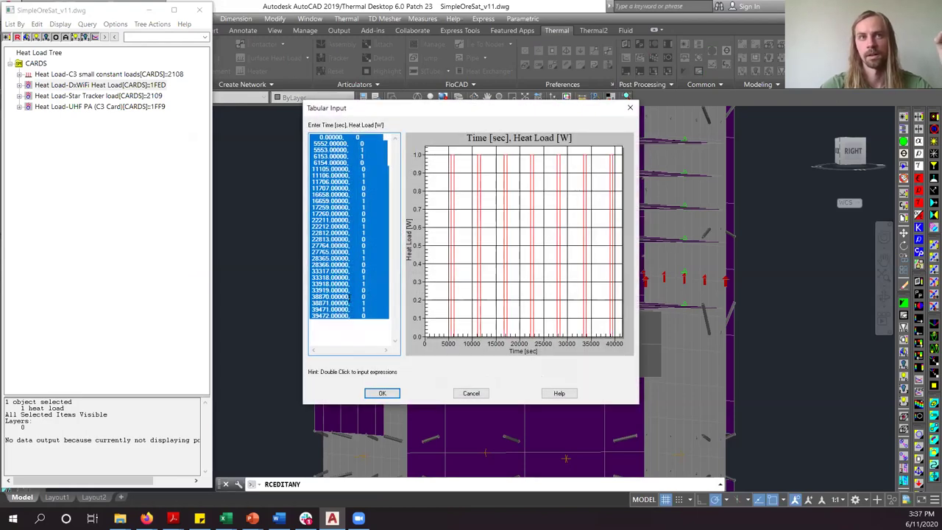
pyautogui.doubleClick(349, 299)
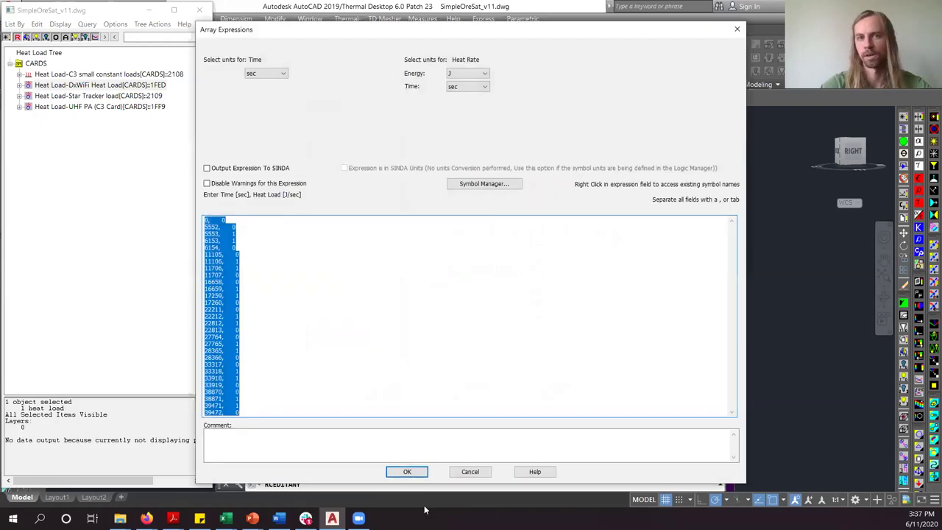
pyautogui.click(465, 471)
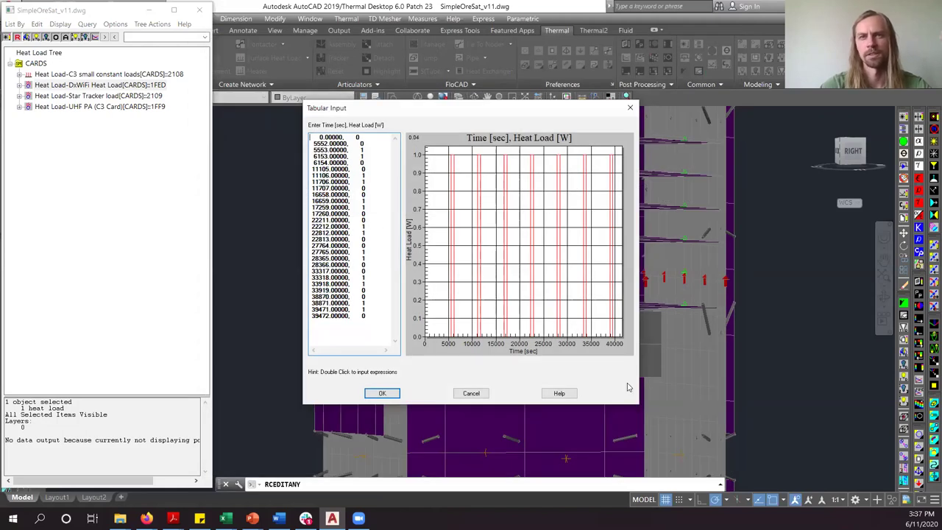
pyautogui.moveTo(511, 109); pyautogui.dragTo(479, 76)
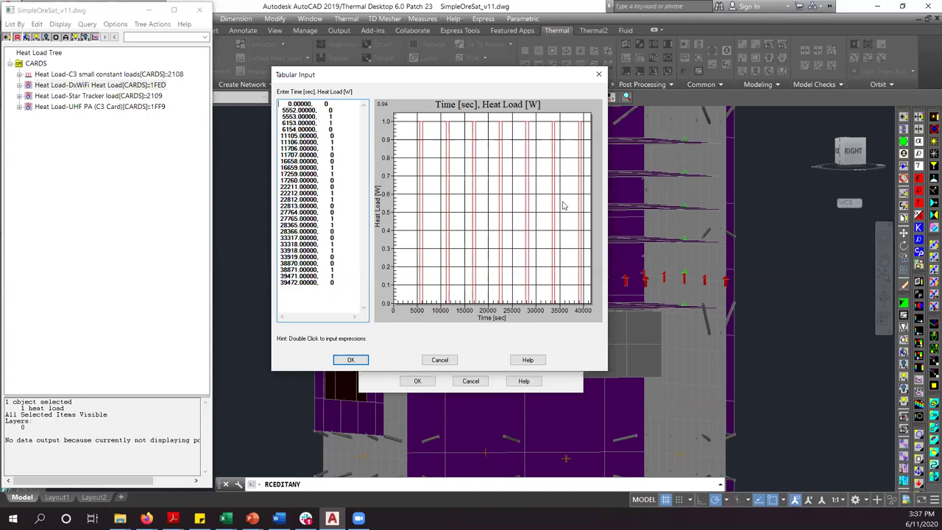
pyautogui.click(440, 360)
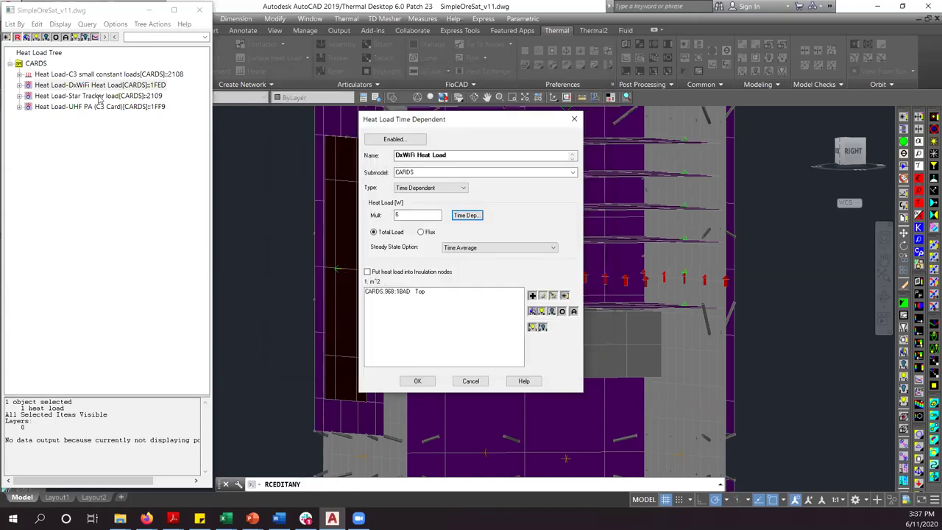
pyautogui.click(475, 383)
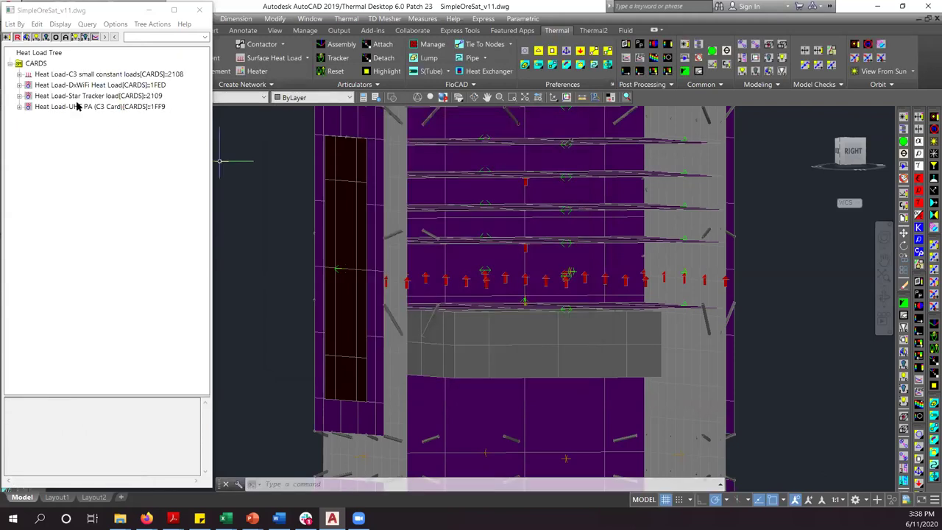
# Review the Star Tracker load's settings and its time-dependent heat load table, leaving them without changes
pyautogui.click(69, 97)
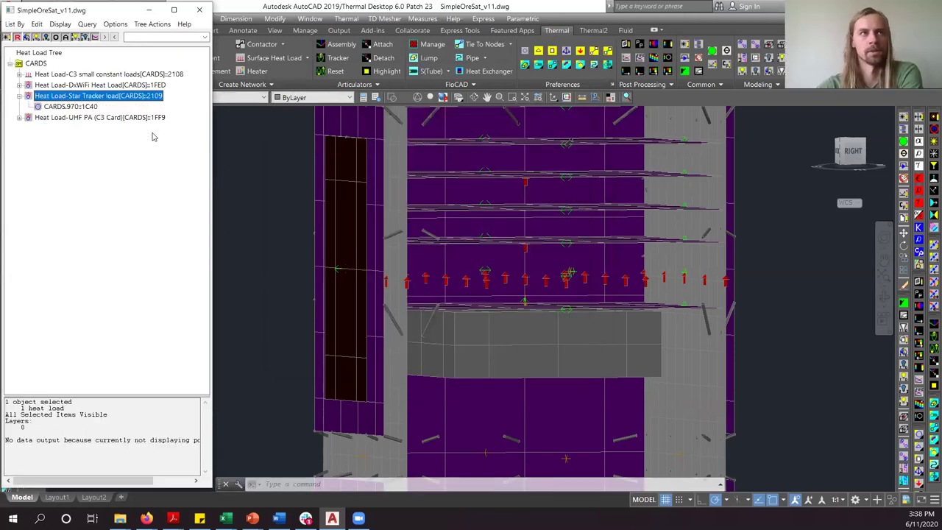
pyautogui.rightClick(72, 98)
pyautogui.rightClick(69, 95)
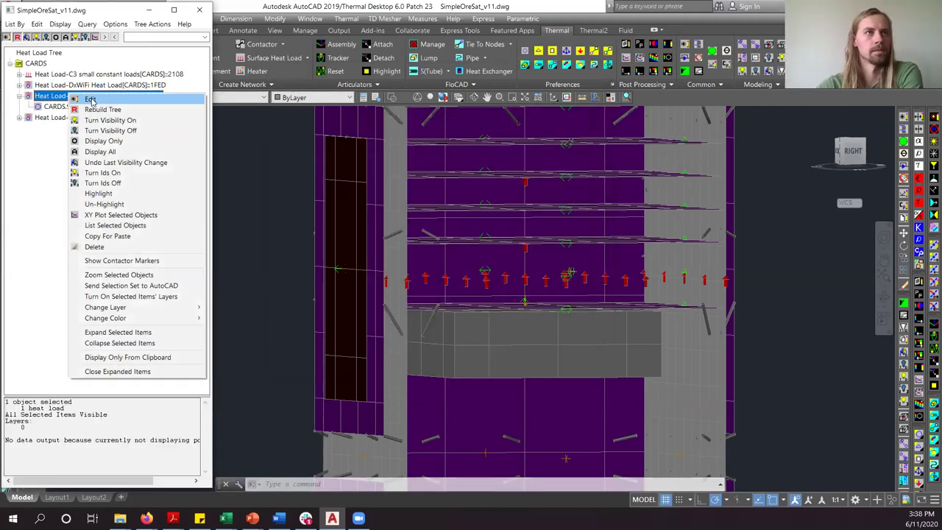
pyautogui.click(79, 99)
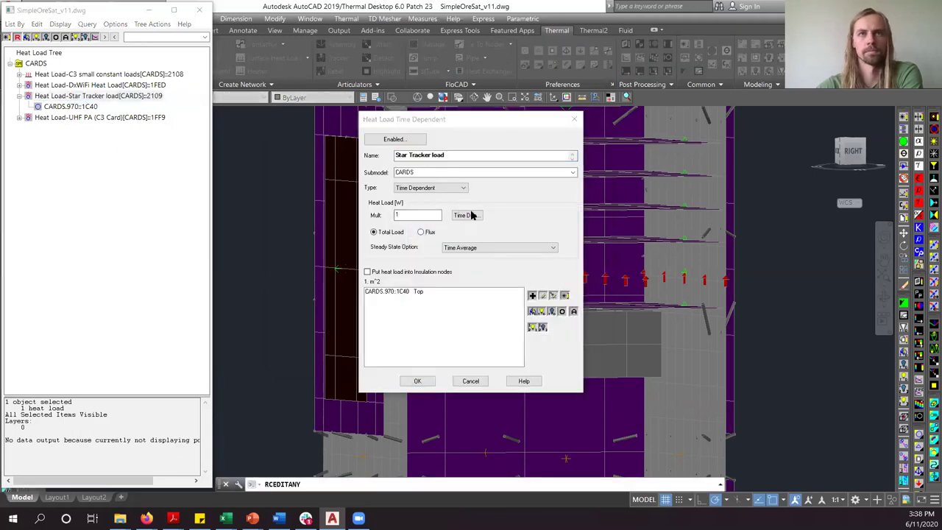
pyautogui.click(473, 214)
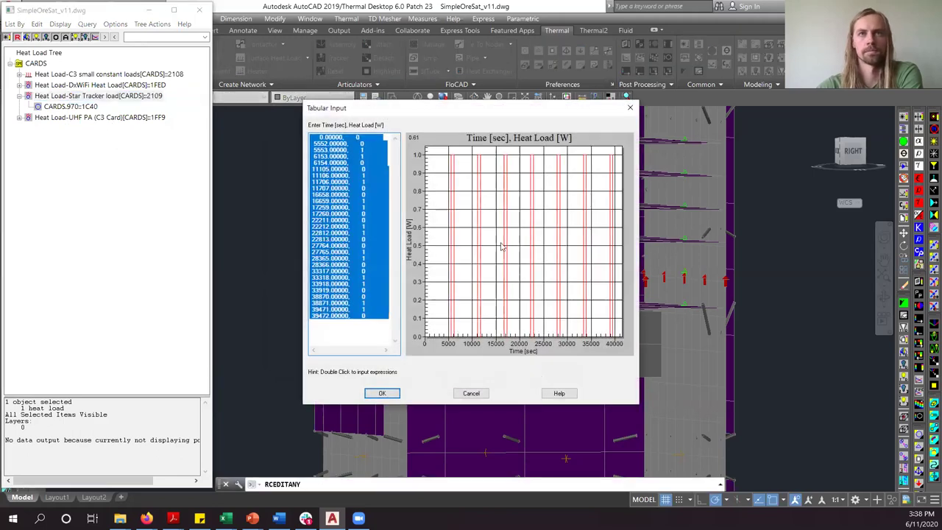
pyautogui.click(631, 110)
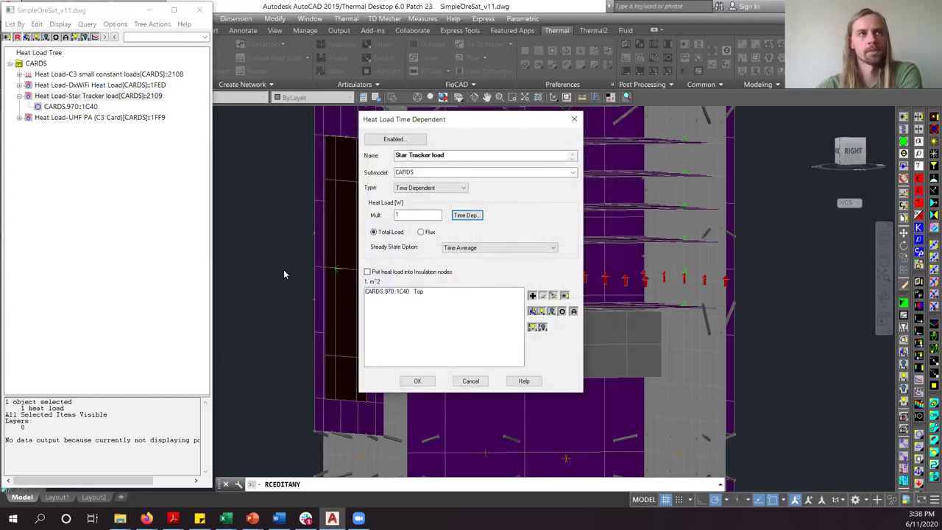
pyautogui.click(574, 119)
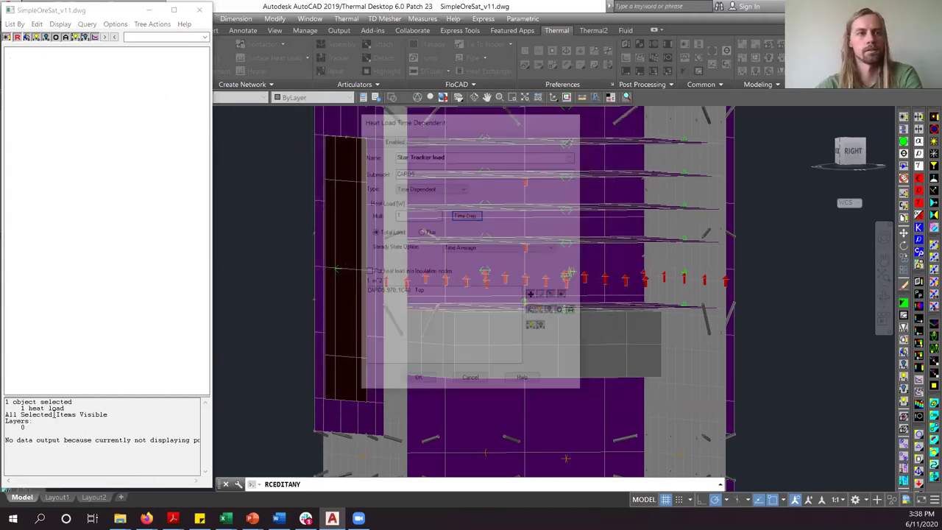
# Switch to Layout1 and make ColdCase_Passive the current postprocessing dataset
pyautogui.click(57, 498)
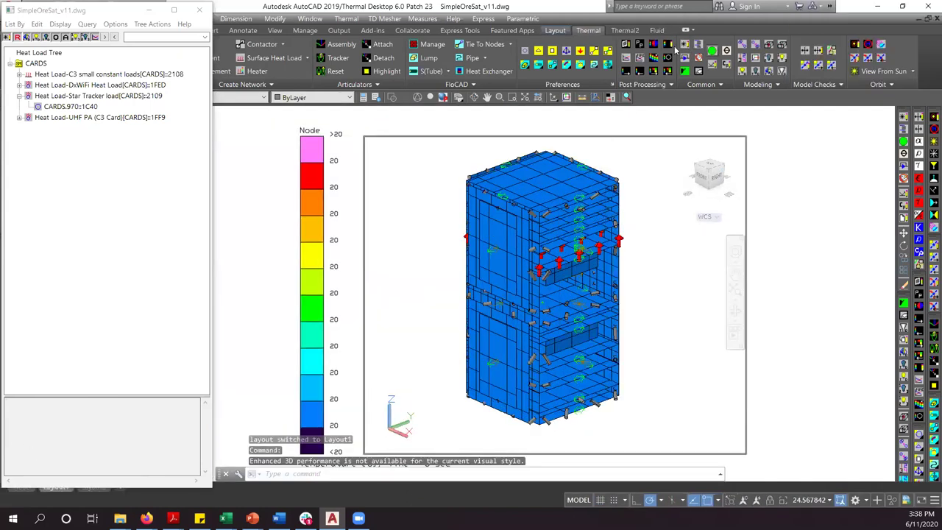
pyautogui.click(641, 45)
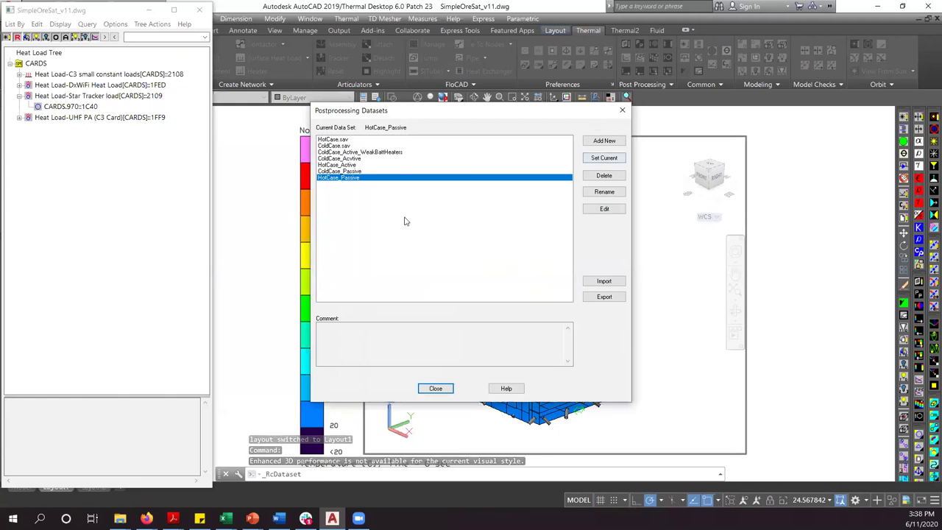
pyautogui.click(339, 165)
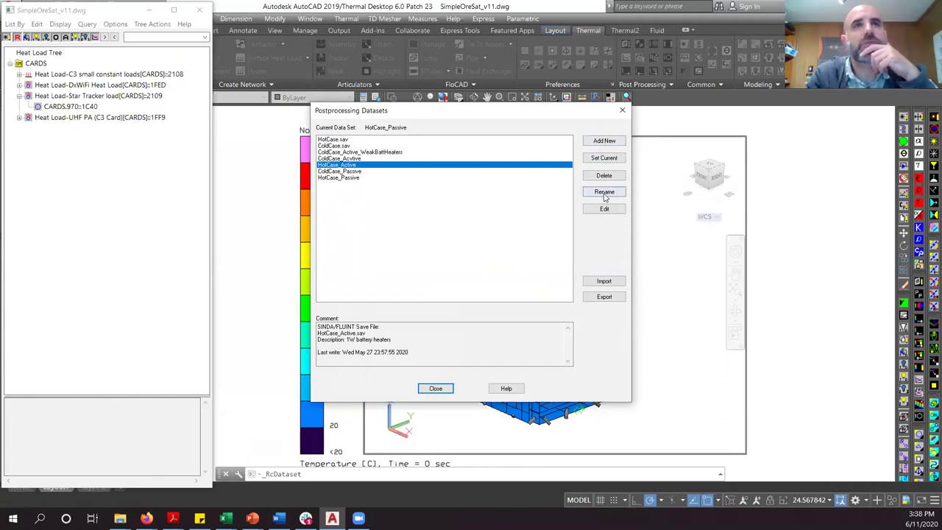
pyautogui.click(336, 171)
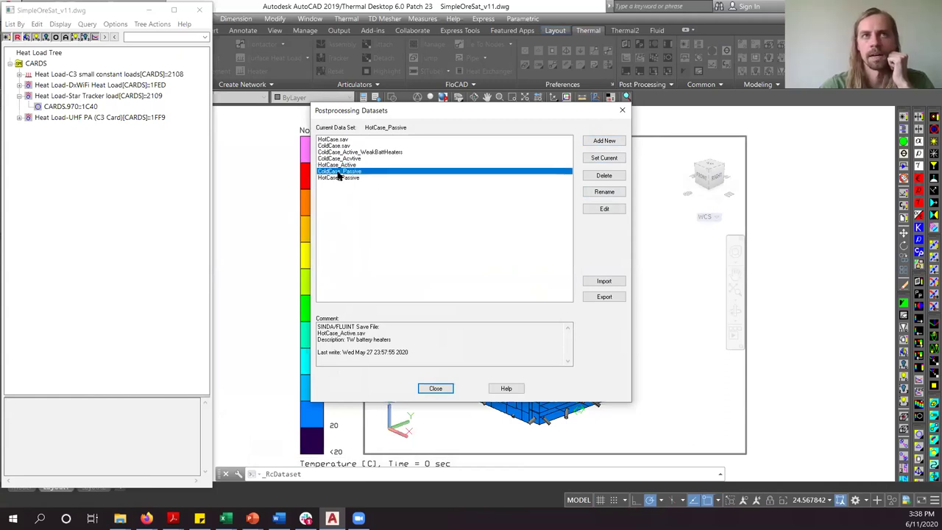
pyautogui.click(605, 159)
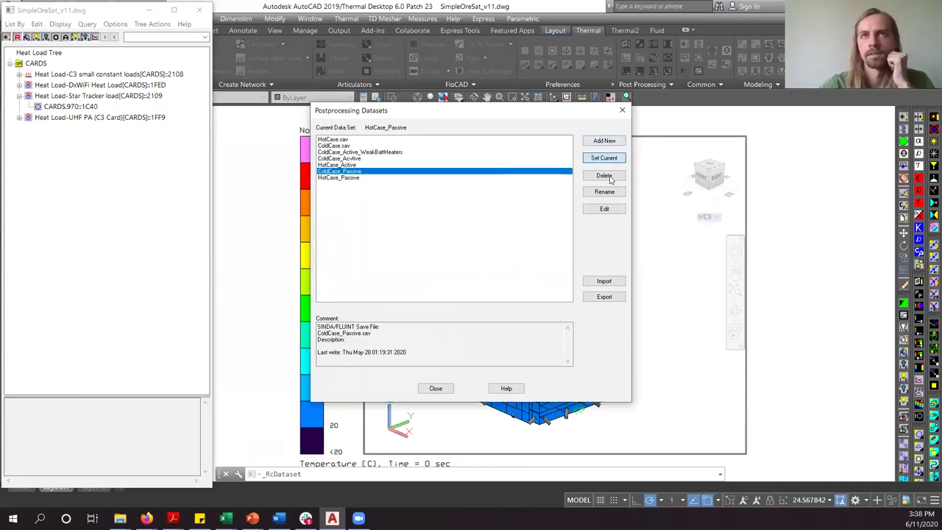
pyautogui.click(434, 390)
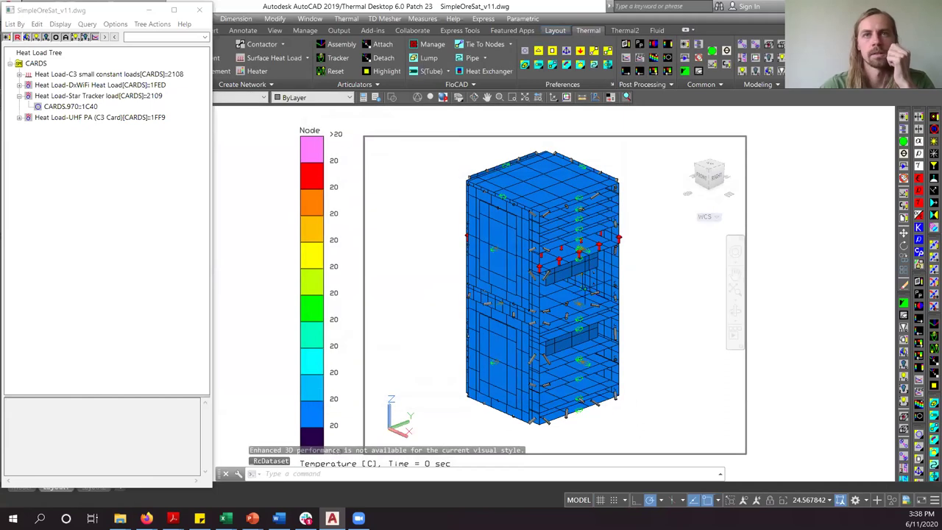
# Collapse the Star Tracker load in the tree and play one postprocessing cycle from time 0 to 43200 with auto-scaled colorbars
pyautogui.click(19, 96)
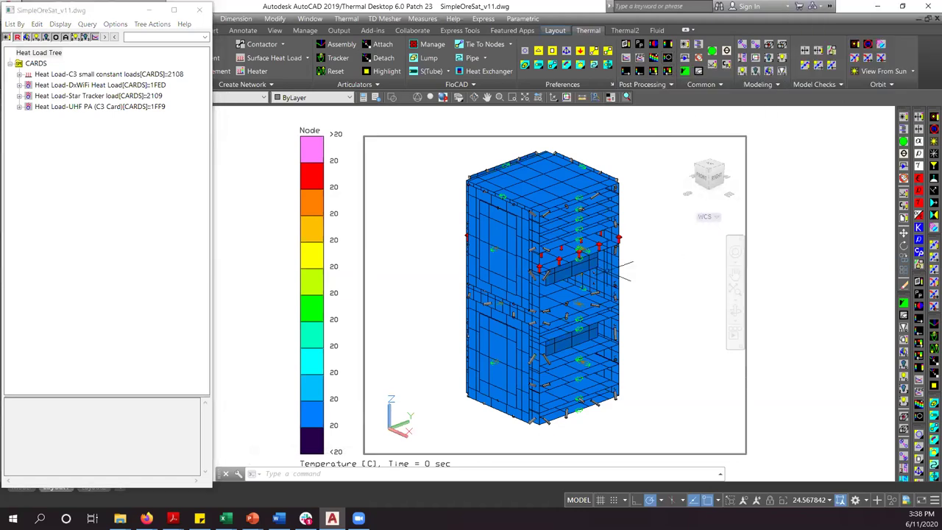
pyautogui.moveTo(620, 270)
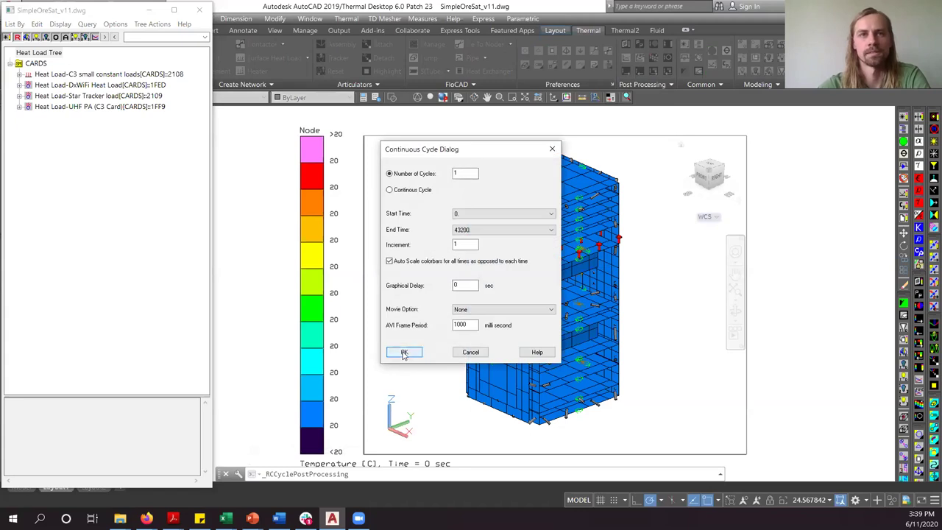
pyautogui.click(403, 354)
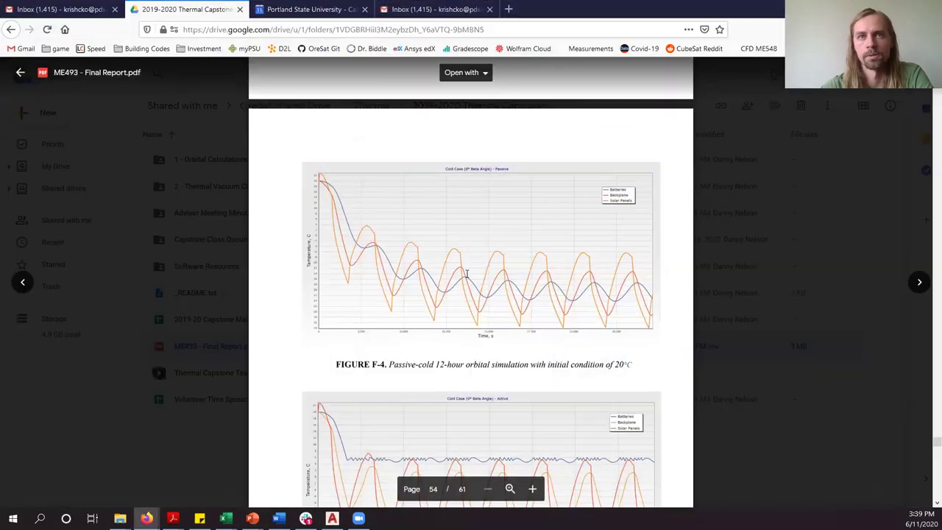
# In the browser, compare the passive and active cold-case and hot-case temperature plots in ME493 - Final Report.pdf
pyautogui.scroll(-7, 465, 302)
pyautogui.scroll(-3, 464, 302)
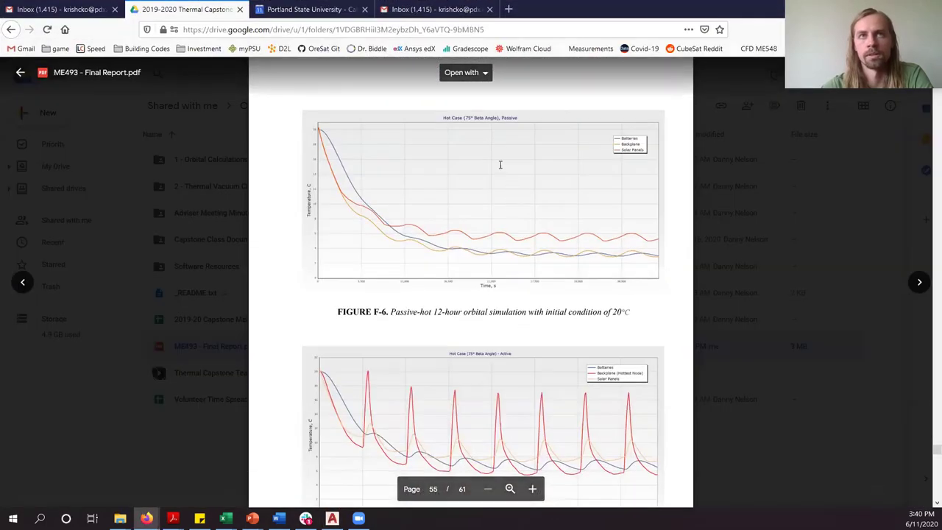
pyautogui.scroll(-1, 427, 159)
pyautogui.scroll(8, 434, 221)
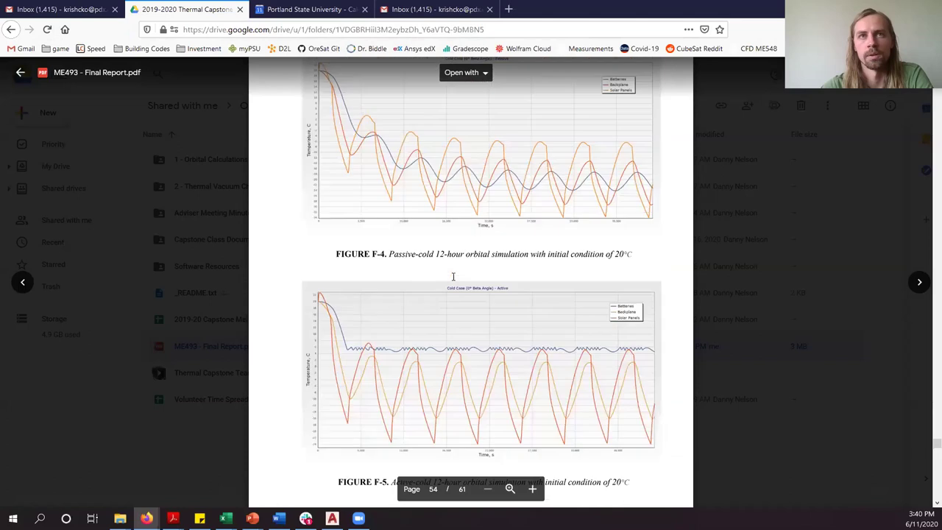
pyautogui.scroll(2, 453, 277)
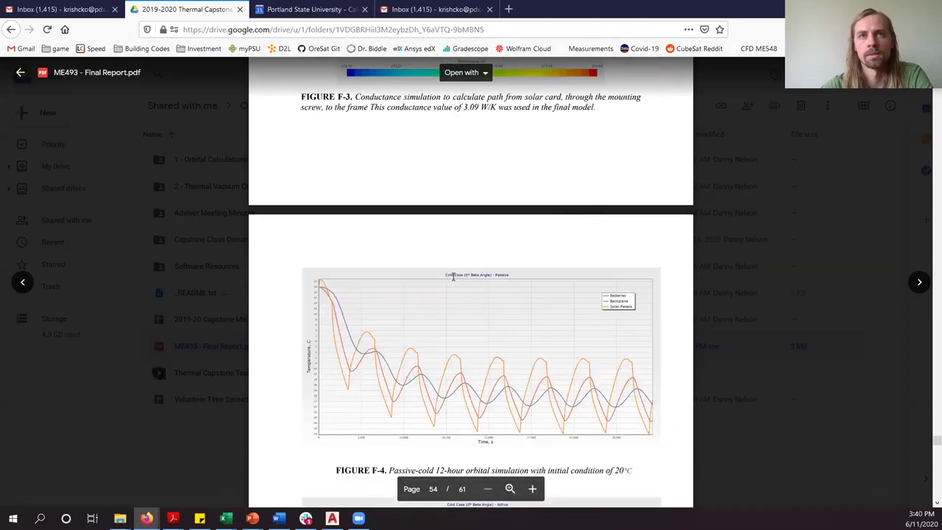
pyautogui.scroll(-1, 464, 292)
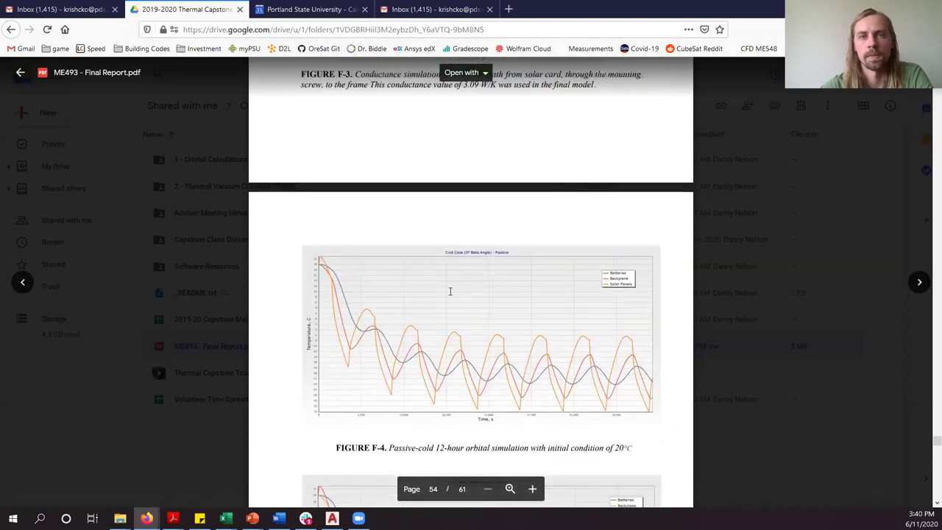
pyautogui.scroll(-2, 428, 280)
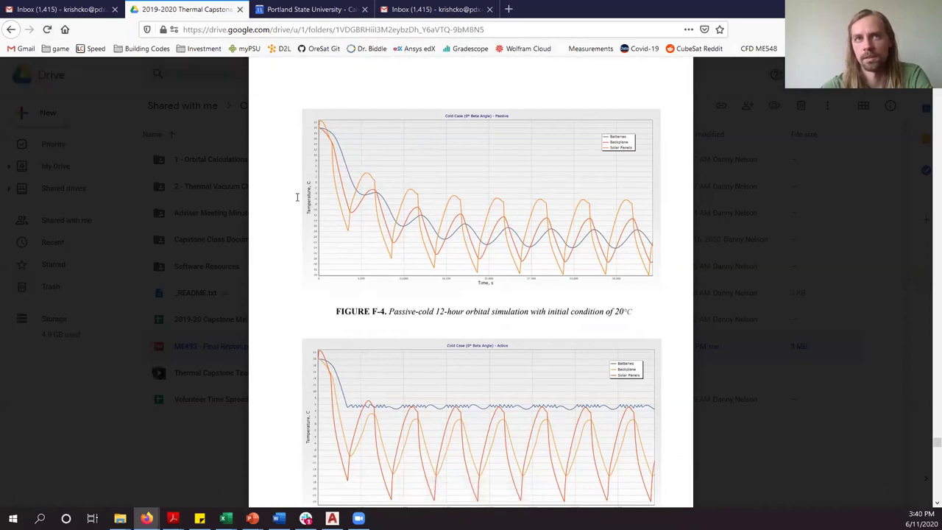
# Enlarge Figure F-4 in the report and examine the passive cold-case temperature curves
pyautogui.hotkey('ctrl', '+')
pyautogui.hotkey('ctrl', '+')
pyautogui.click(657, 29)
pyautogui.click(532, 489)
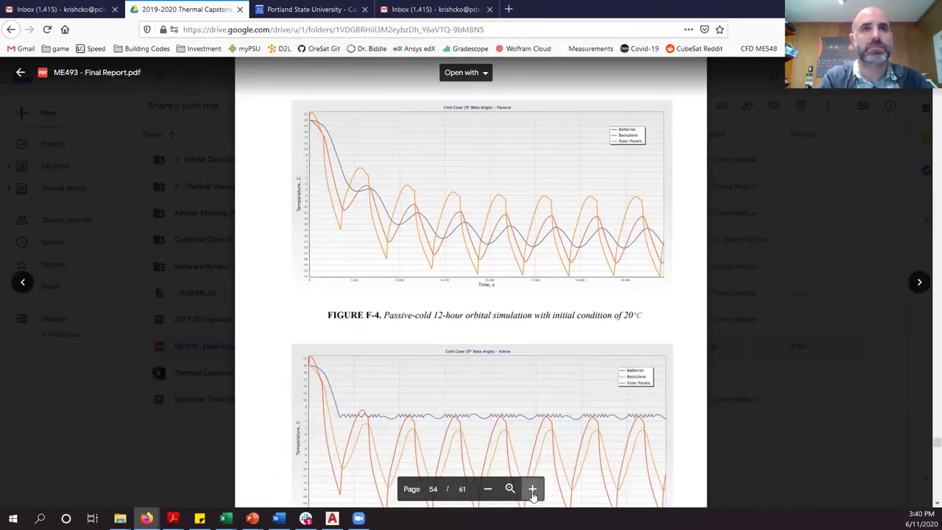
pyautogui.click(532, 489)
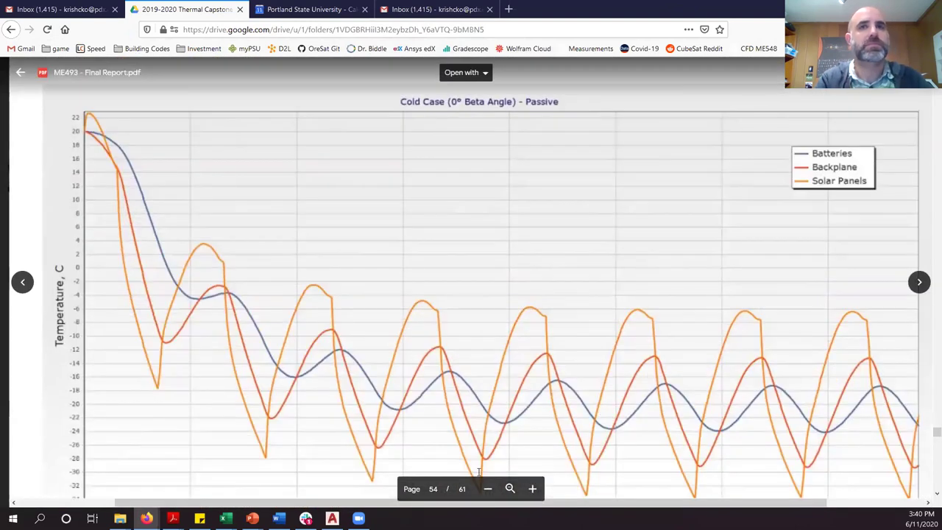
pyautogui.click(488, 489)
pyautogui.scroll(-1, 635, 399)
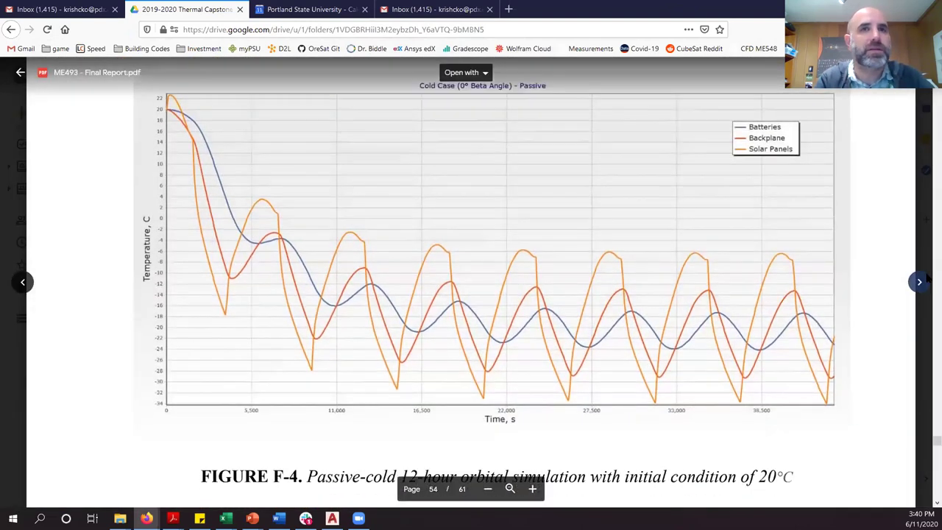
pyautogui.scroll(3, 929, 444)
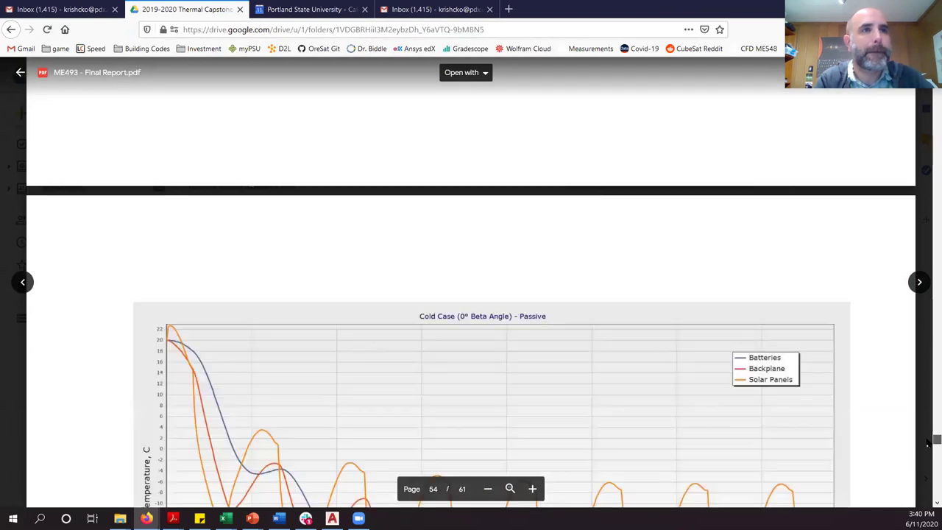
# Return from the report to Thermal Desktop and make HotCase_Active the current postprocessing dataset
pyautogui.scroll(-3, 929, 497)
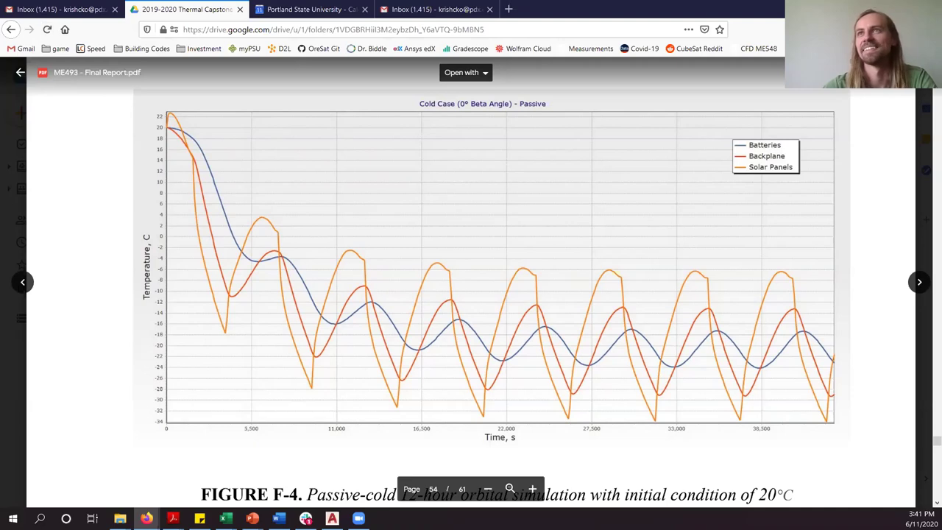
pyautogui.hotkey('alt', 'Tab')
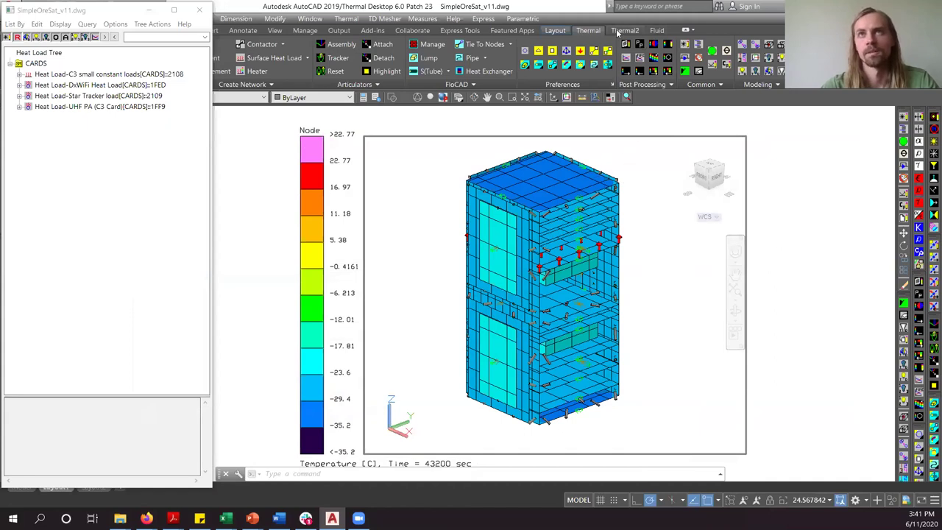
pyautogui.click(638, 44)
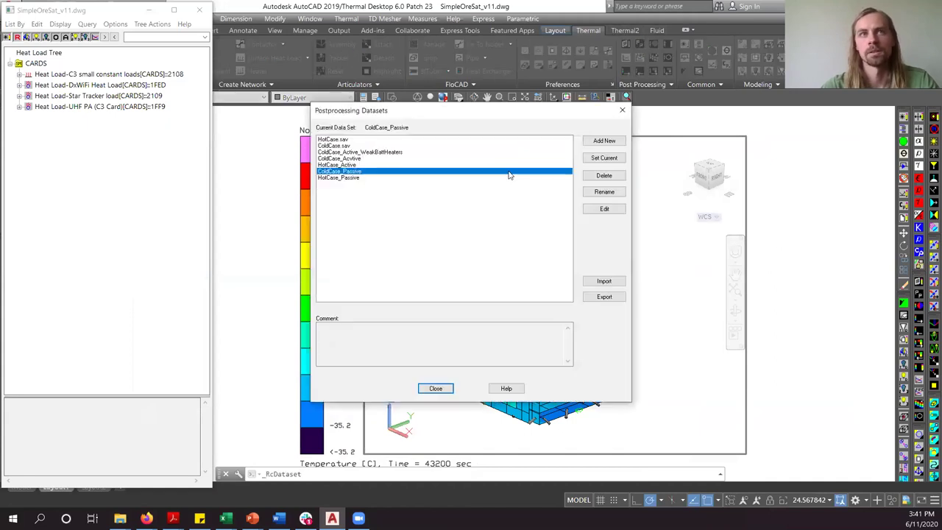
pyautogui.click(352, 178)
pyautogui.click(341, 165)
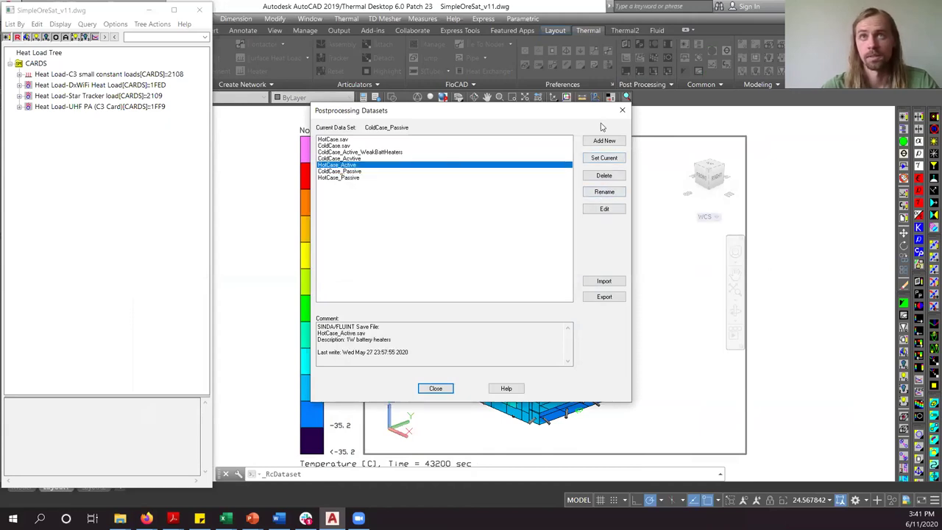
pyautogui.click(604, 159)
pyautogui.click(435, 387)
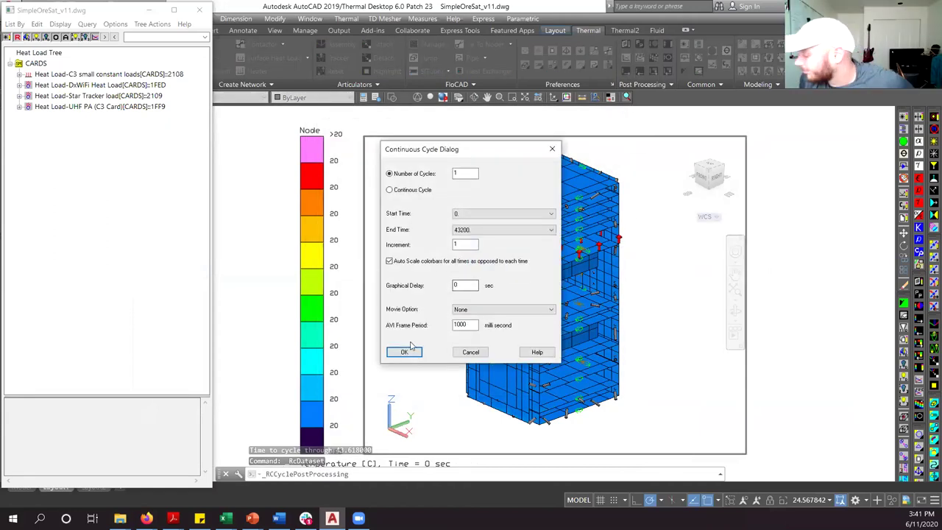
# Play one HotCase_Active cycle from time 0 to 43200 with auto-scaled colorbars, then stop it partway without keeping the resume point
pyautogui.click(405, 354)
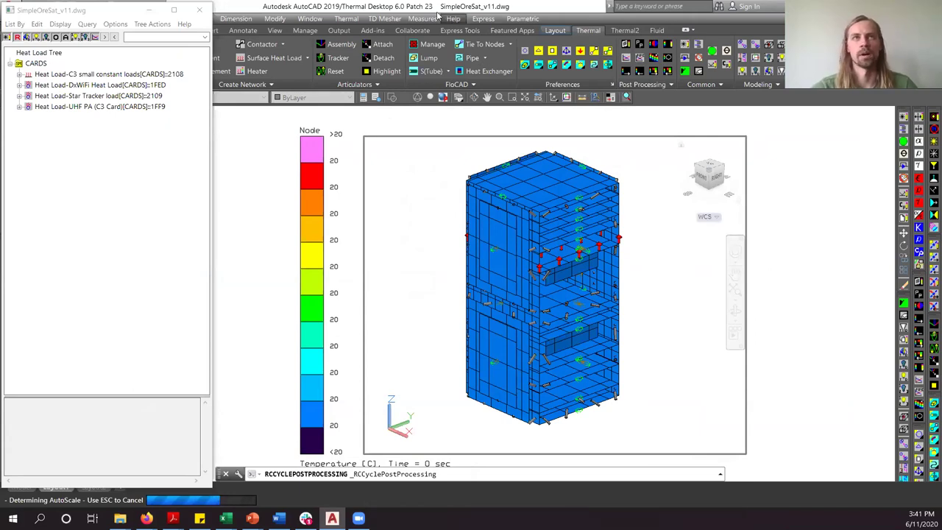
pyautogui.click(346, 19)
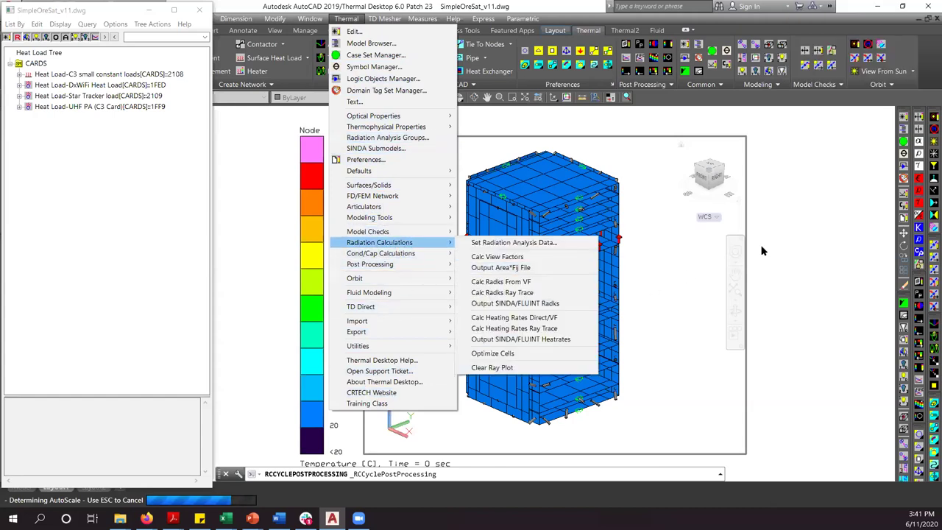
pyautogui.click(815, 245)
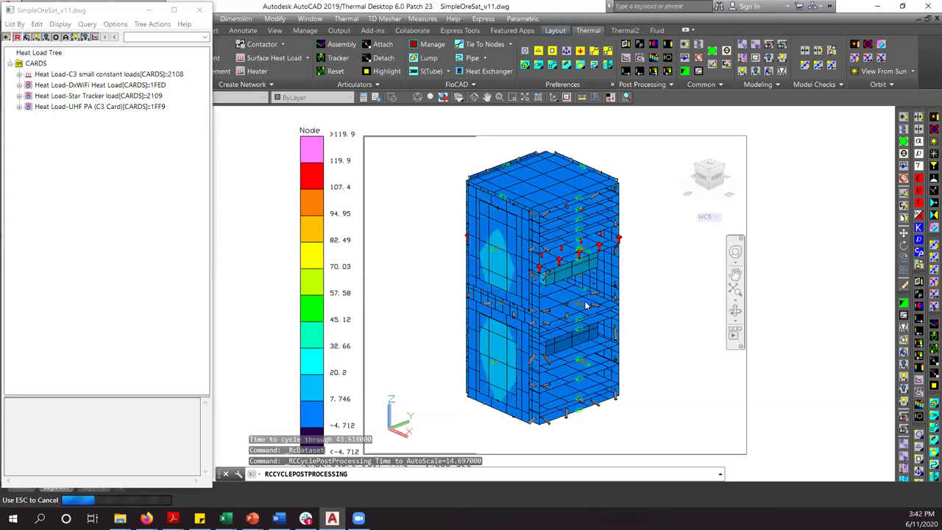
pyautogui.press('Escape')
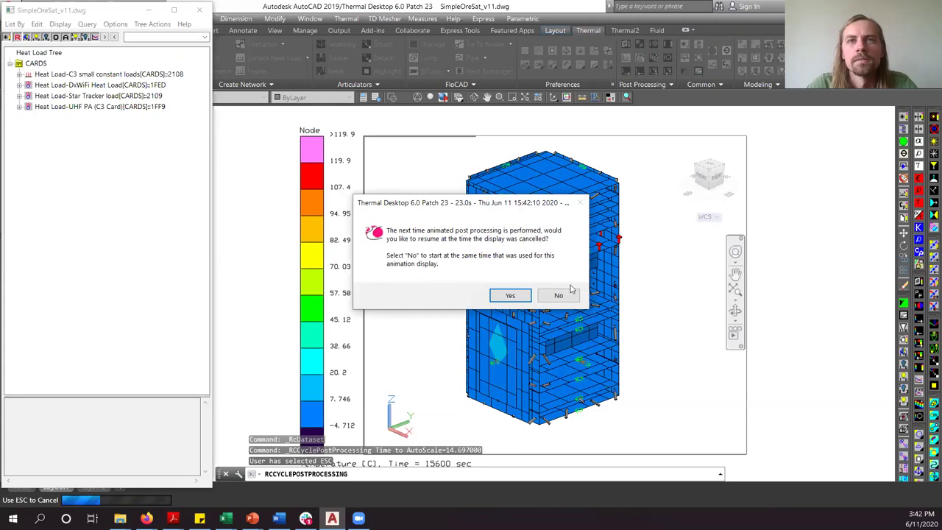
pyautogui.click(558, 295)
pyautogui.press('Escape')
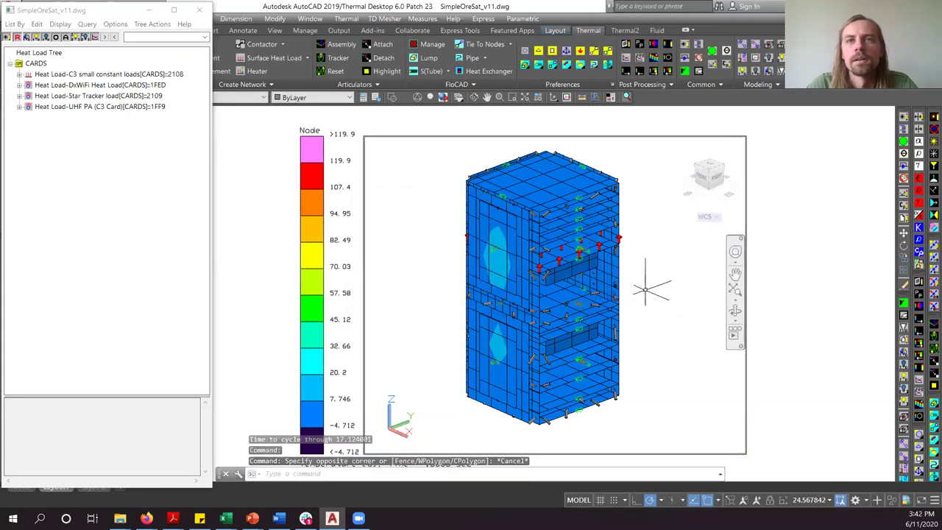
# Examine the upper card stack and its heat load arrows up close from a nearly level side view
pyautogui.click(640, 283)
pyautogui.press('Escape')
pyautogui.scroll(-4, 646, 279)
pyautogui.scroll(2, 646, 279)
pyautogui.click(652, 269)
pyautogui.click(641, 273)
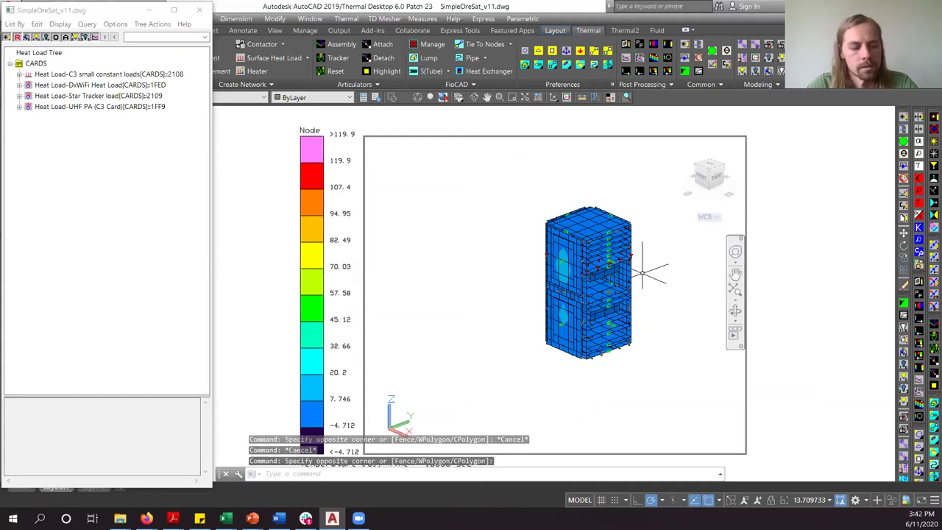
pyautogui.click(642, 274)
pyautogui.click(646, 273)
pyautogui.moveTo(646, 273); pyautogui.dragTo(611, 299)
pyautogui.click(679, 331)
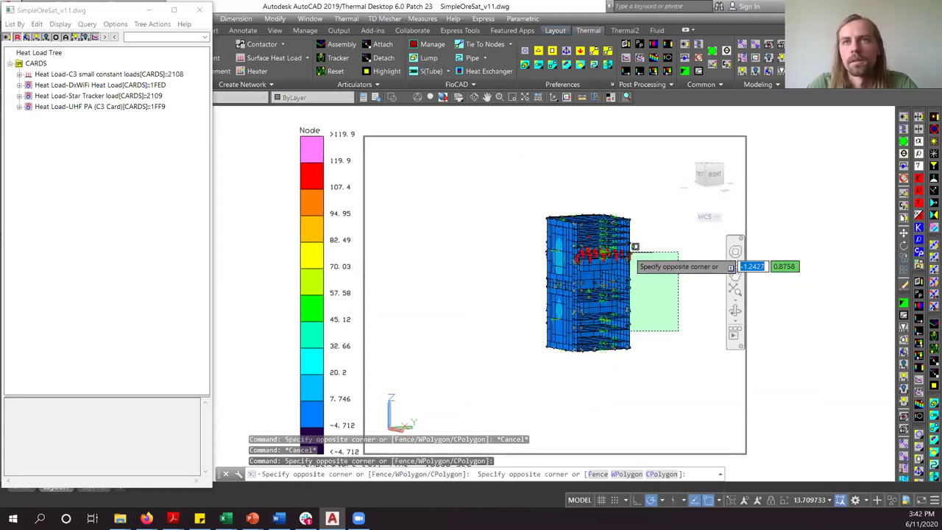
pyautogui.scroll(6, 635, 247)
pyautogui.press('Escape')
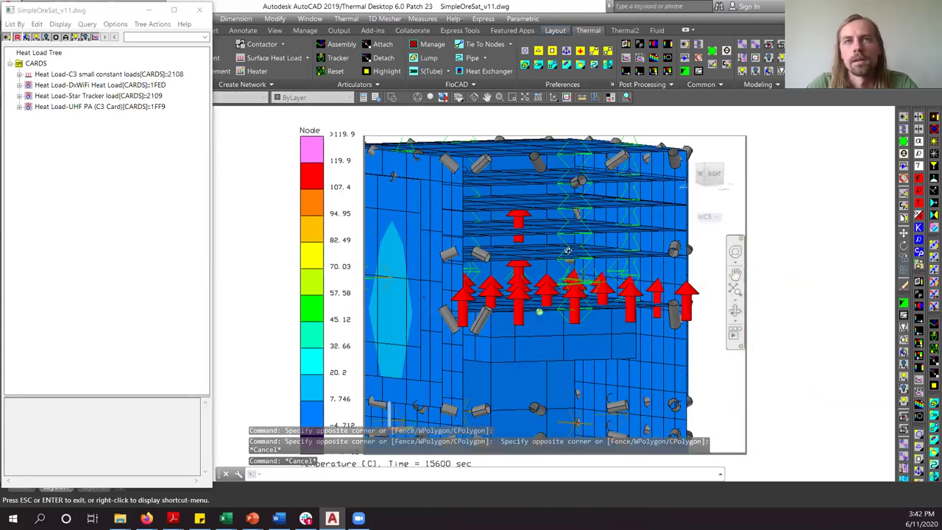
pyautogui.press('Escape')
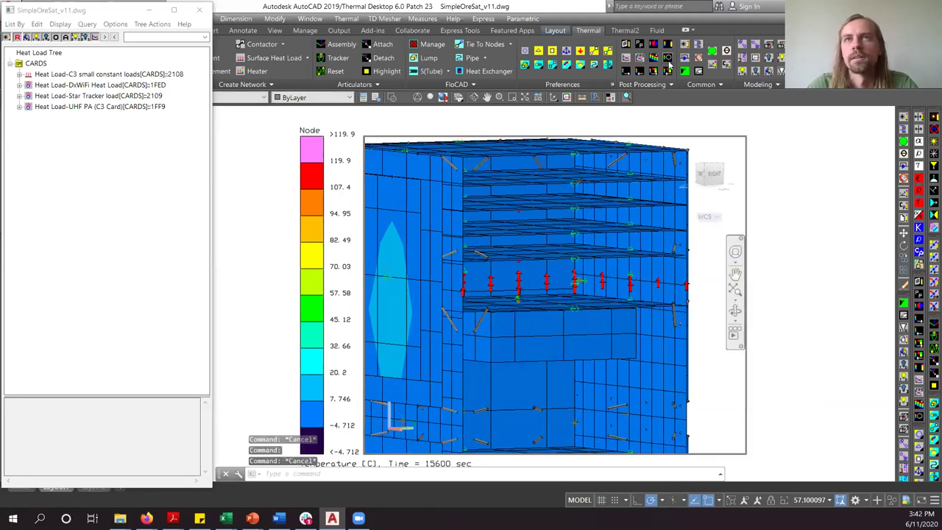
# Replay the hot-case cycle on the close-up, stop it partway without keeping the resume point, and view the whole satellite at an angle
pyautogui.click(670, 65)
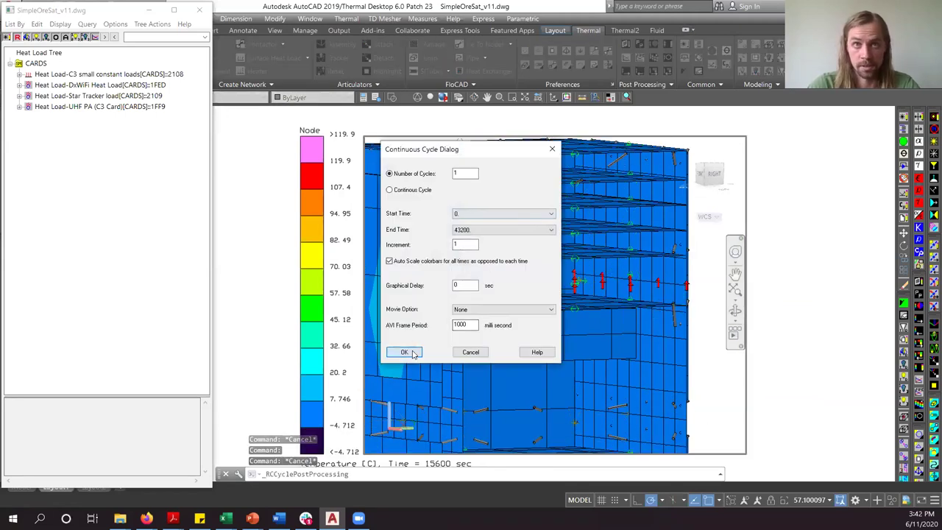
pyautogui.click(405, 353)
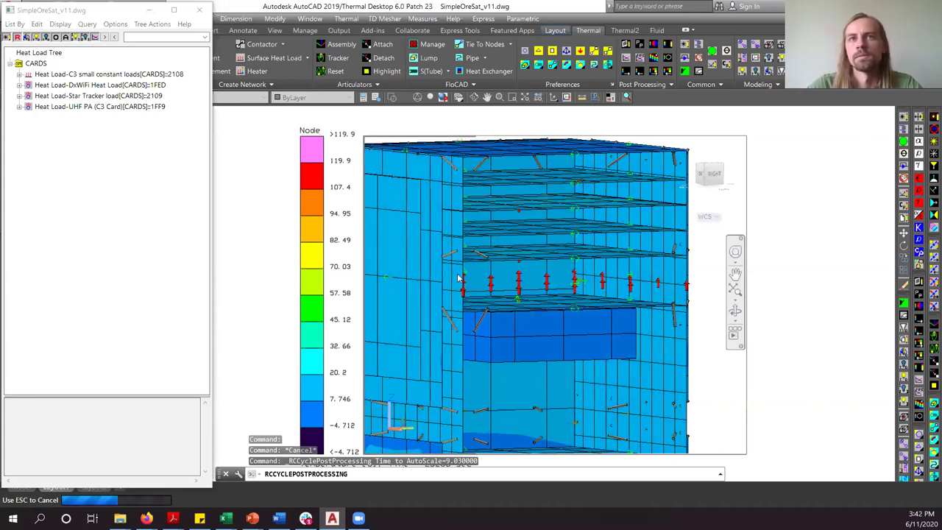
pyautogui.press('Escape')
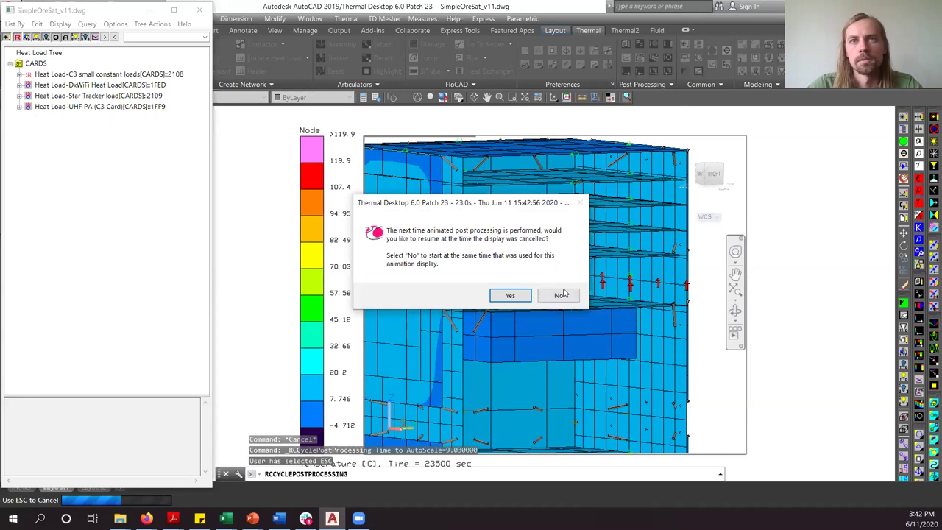
pyautogui.click(562, 295)
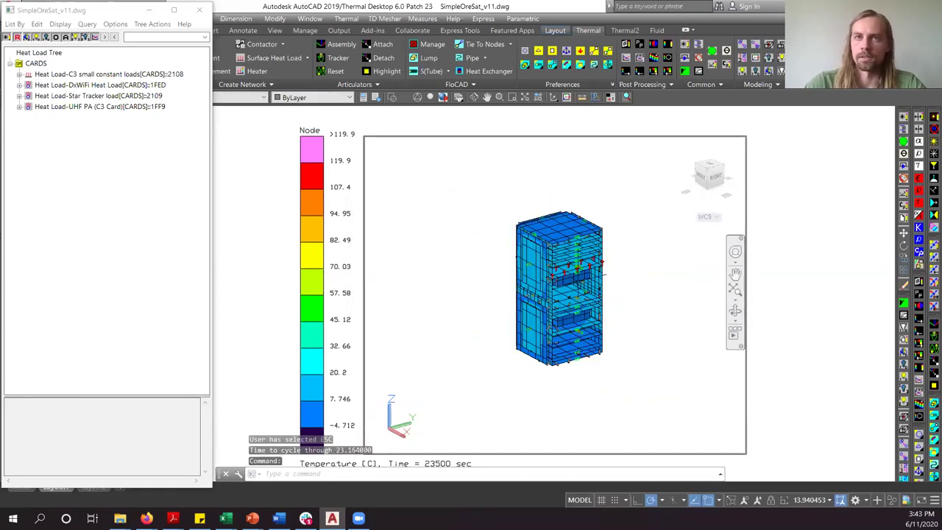
pyautogui.scroll(1, 595, 280)
pyautogui.scroll(1, 582, 160)
pyautogui.scroll(-2, 577, 161)
pyautogui.scroll(1, 563, 169)
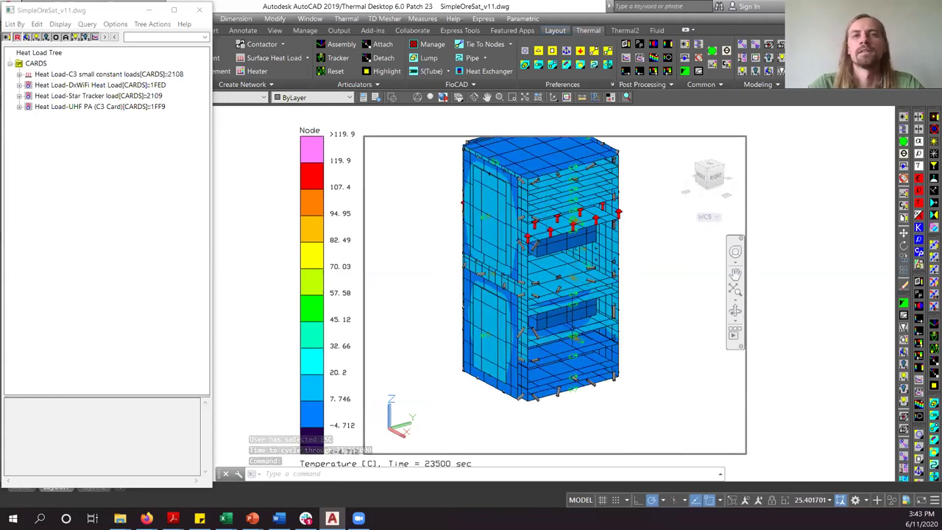
pyautogui.scroll(-1, 542, 277)
pyautogui.moveTo(578, 281)
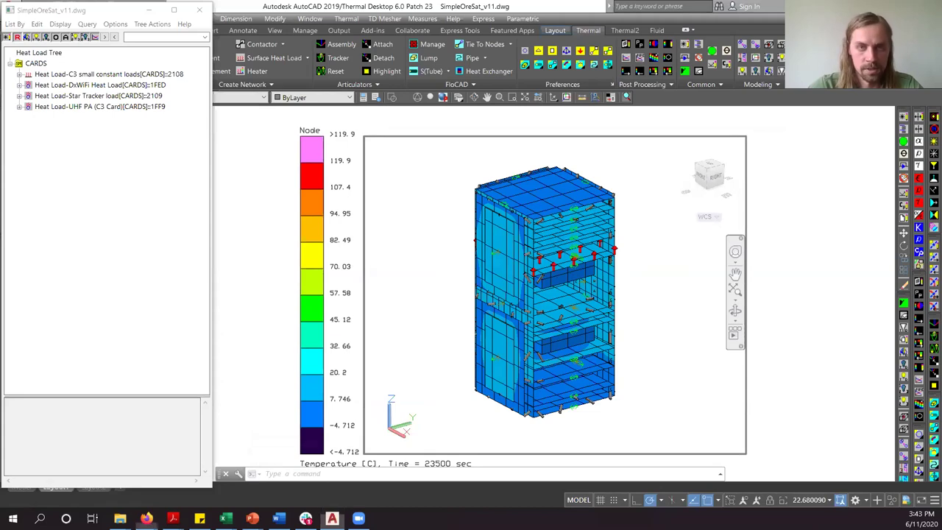
# In the browser, compare the passive and active hot-case temperature curves in Figures F-6 and F-7 of the report
pyautogui.hotkey('alt', 'Tab')
pyautogui.scroll(-4, 515, 250)
pyautogui.scroll(-12, 453, 260)
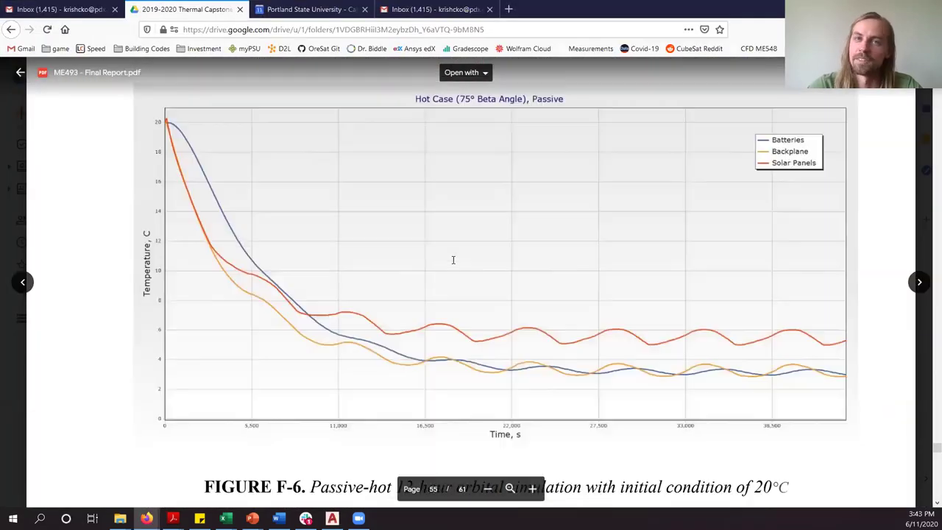
pyautogui.scroll(3, 507, 367)
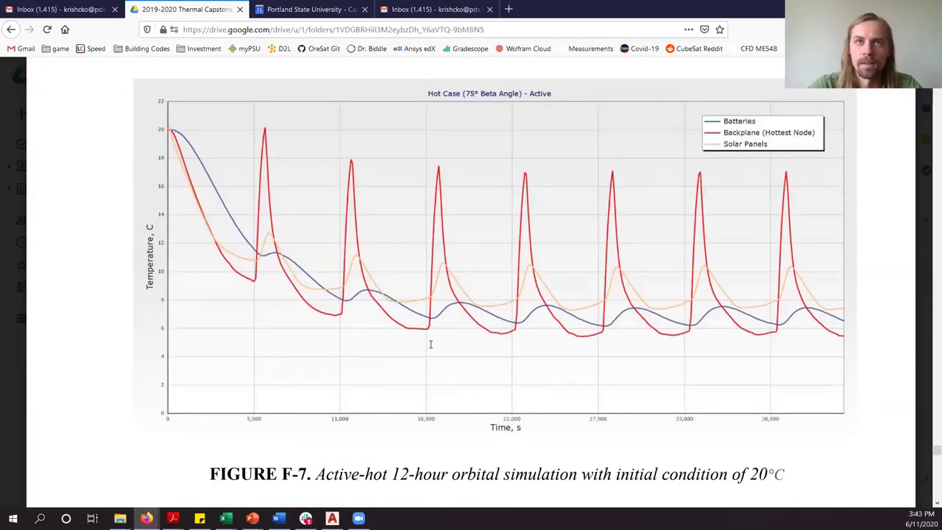
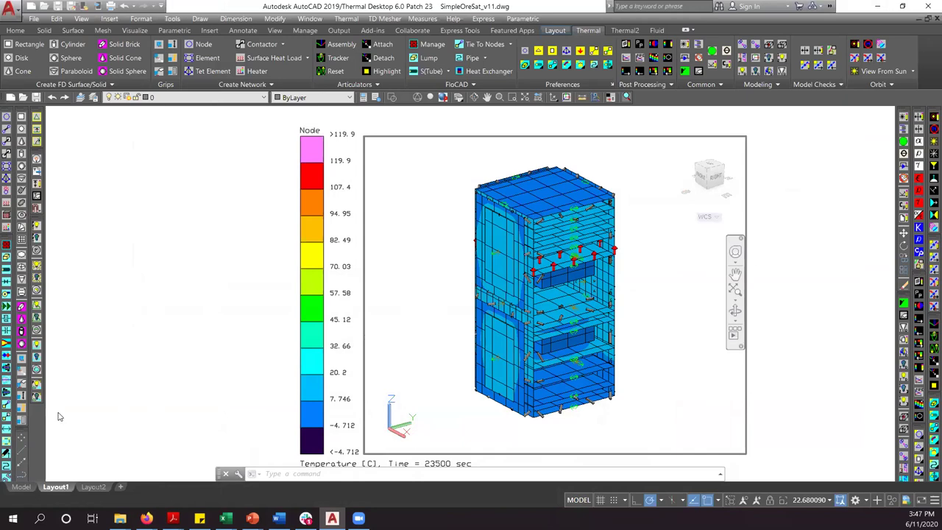
# Inspect the lower cards of the model up close and read the temperatures of the surfaces around the CFC card
pyautogui.press('Escape')
pyautogui.press('Escape')
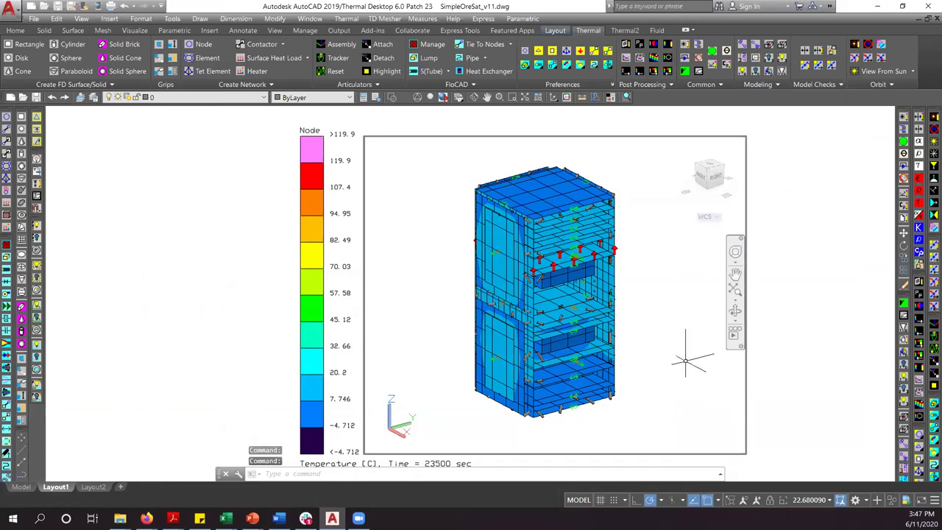
pyautogui.press('Escape')
pyautogui.moveTo(646, 363); pyautogui.dragTo(599, 311)
pyautogui.scroll(8, 625, 296)
pyautogui.press('Escape')
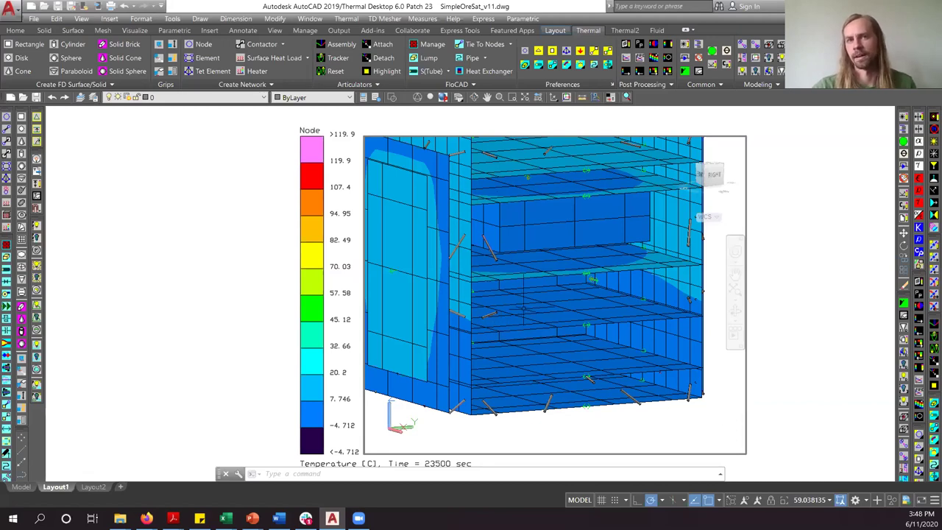
pyautogui.moveTo(534, 308)
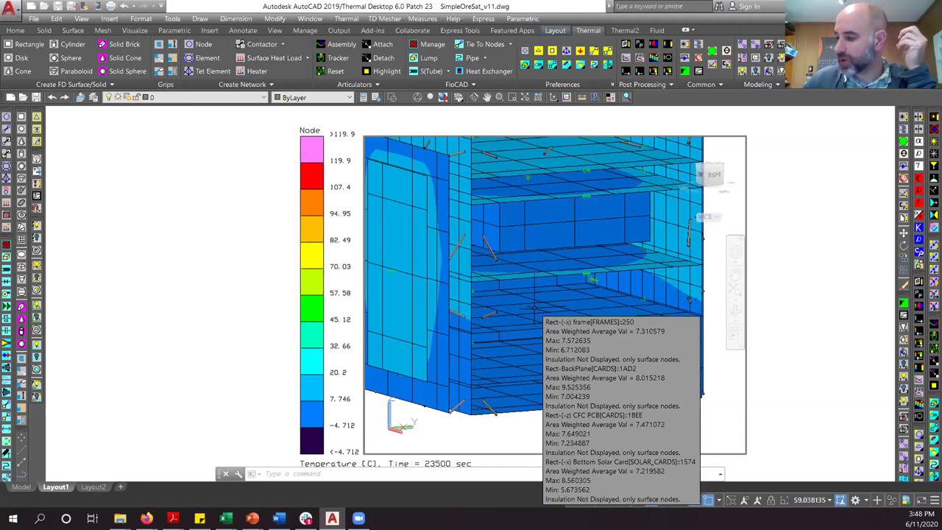
pyautogui.click(731, 425)
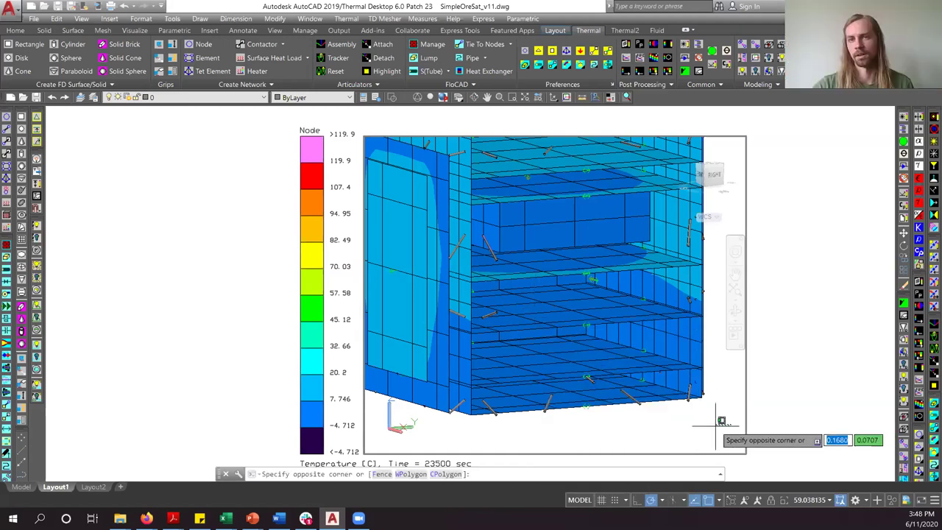
pyautogui.click(714, 426)
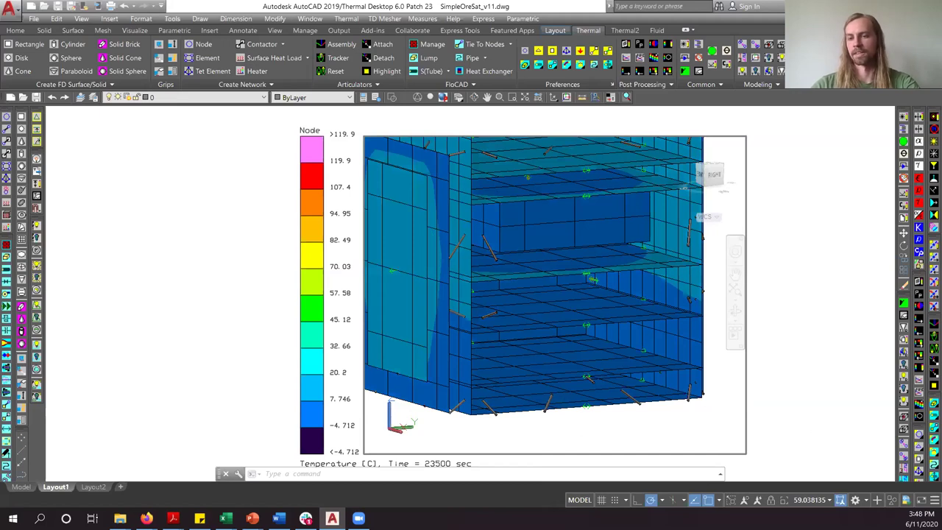
pyautogui.press('Escape')
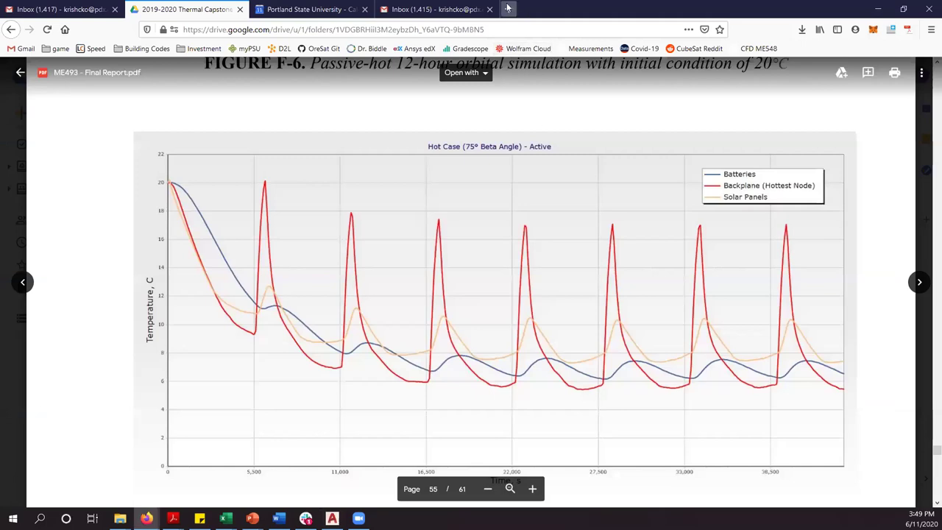
# Search Google for "emissivity testing" in a new browser tab and look through the results
pyautogui.click(508, 7)
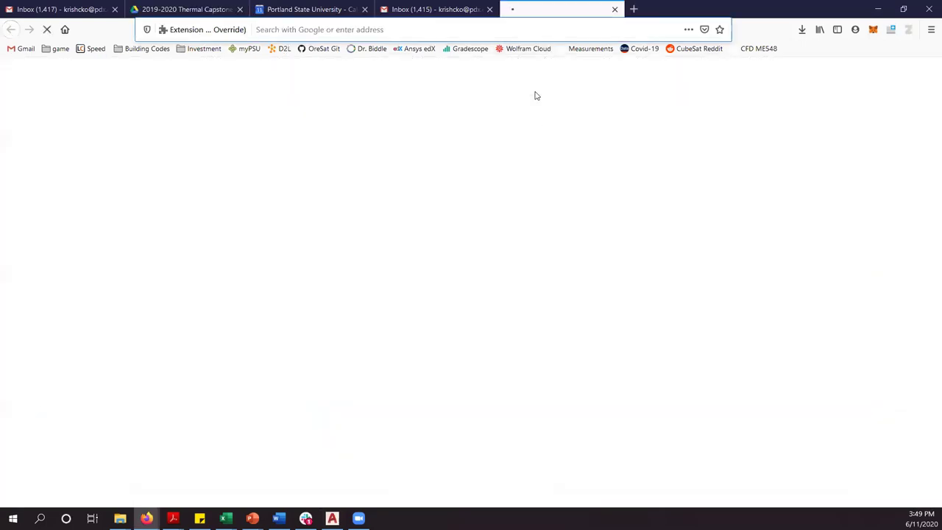
pyautogui.write('emmis')
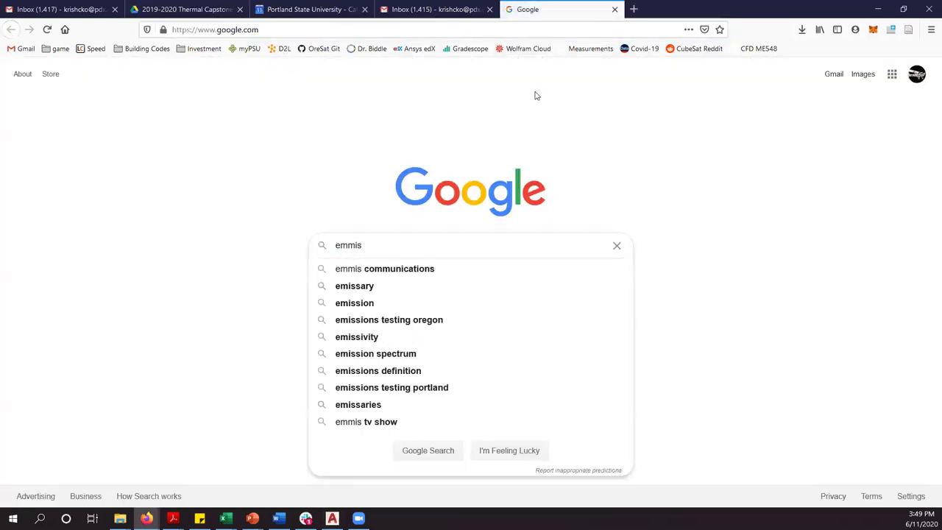
pyautogui.press('BackSpace')
pyautogui.press('BackSpace')
pyautogui.press('BackSpace')
pyautogui.write('issivity tes')
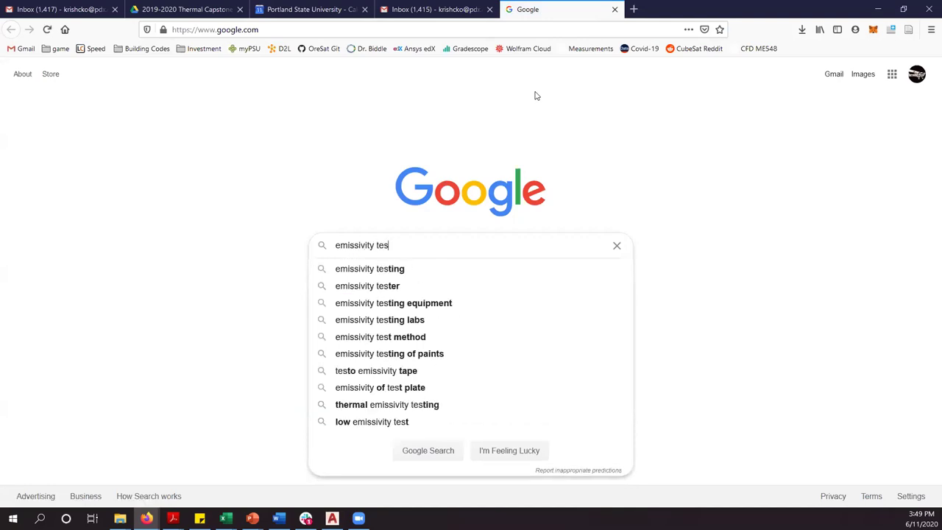
pyautogui.write('ting')
pyautogui.press('Return')
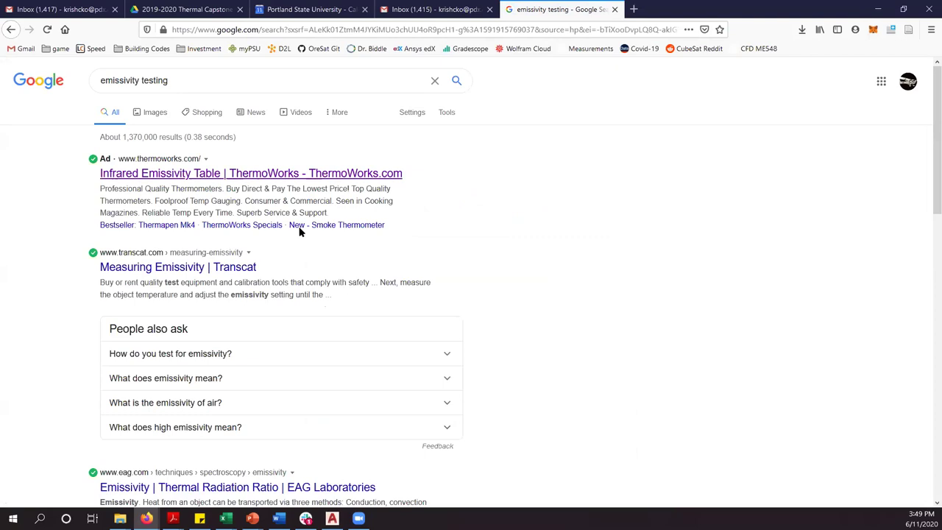
pyautogui.scroll(-5, 43, 245)
pyautogui.scroll(-5, 44, 248)
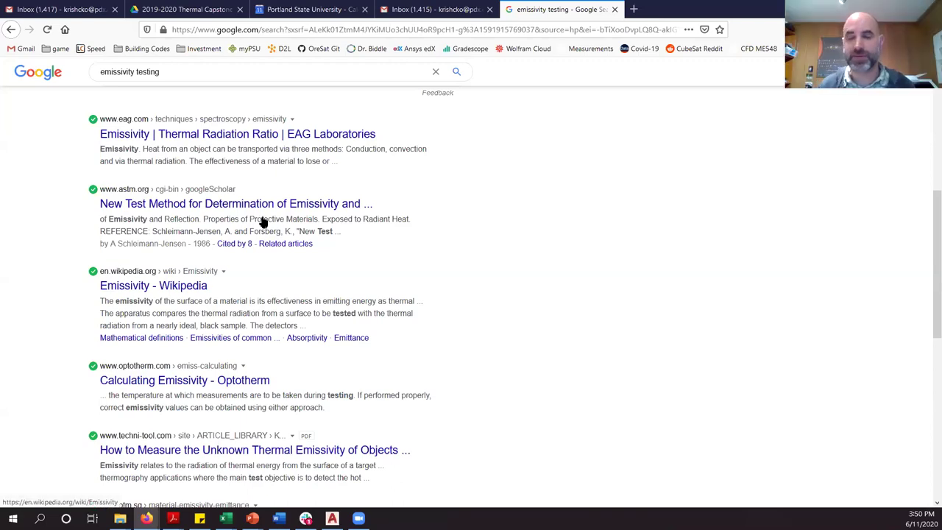
pyautogui.scroll(5, 364, 265)
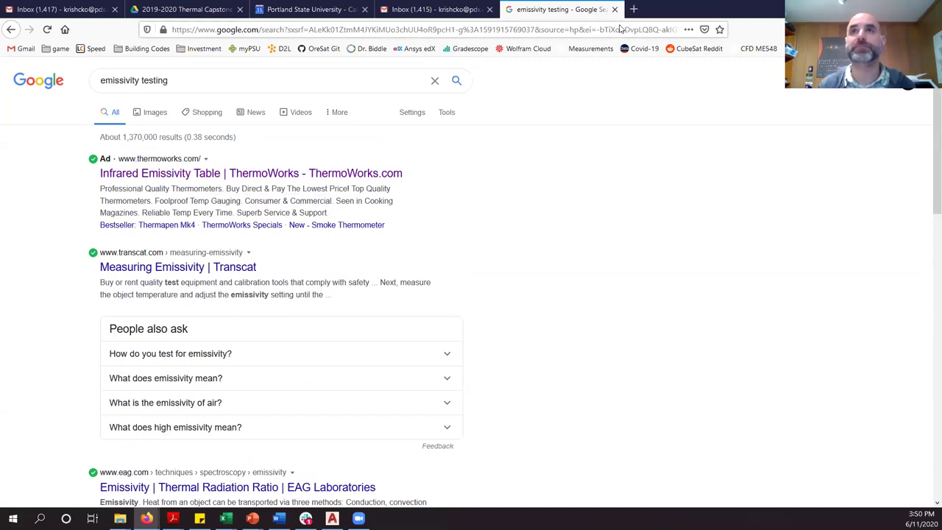
# Switch back to the satellite thermal model in AutoCAD and open its model space
pyautogui.hotkey('alt', 'Tab')
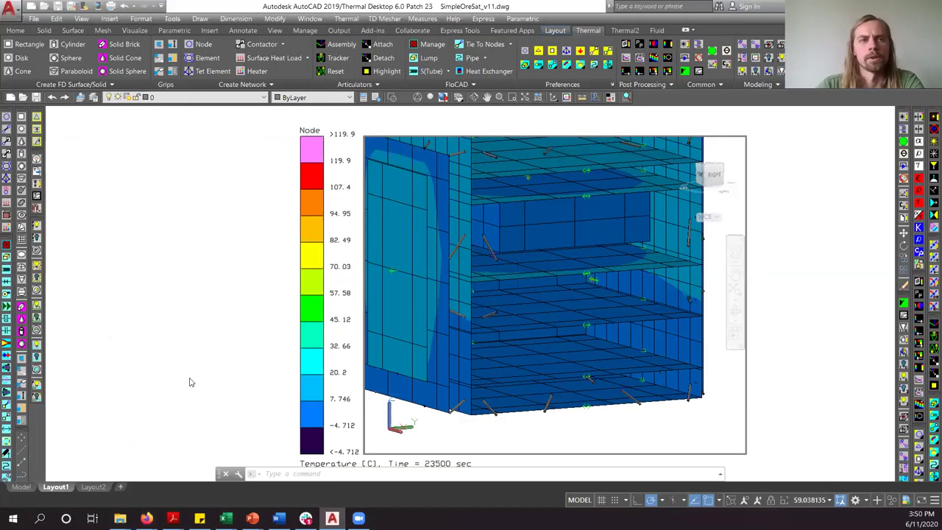
pyautogui.click(22, 486)
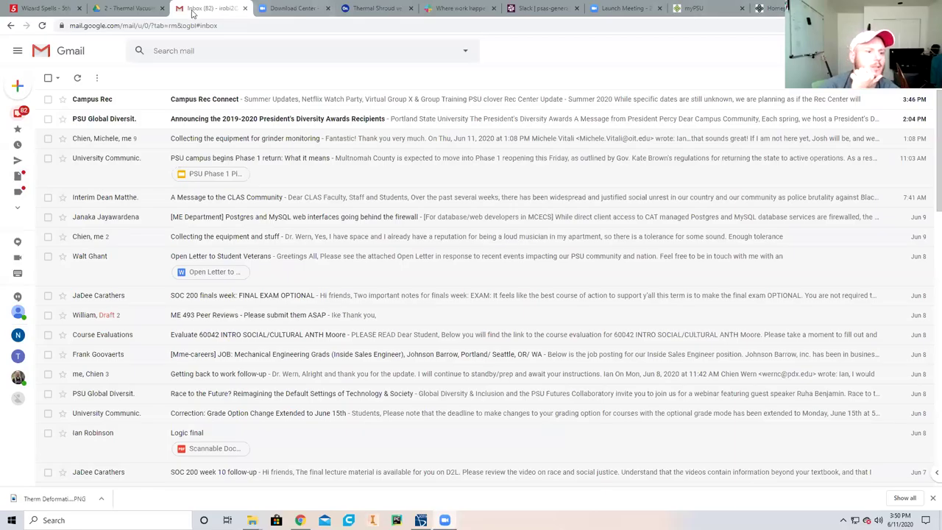
# In the browser's Google Drive, open the 2.1 - Design (CAD / P&IDs) folder inside 2 - Thermal Vacuum Chamber (TVAC)
pyautogui.hotkey('ctrl', 'shift', 'Tab')
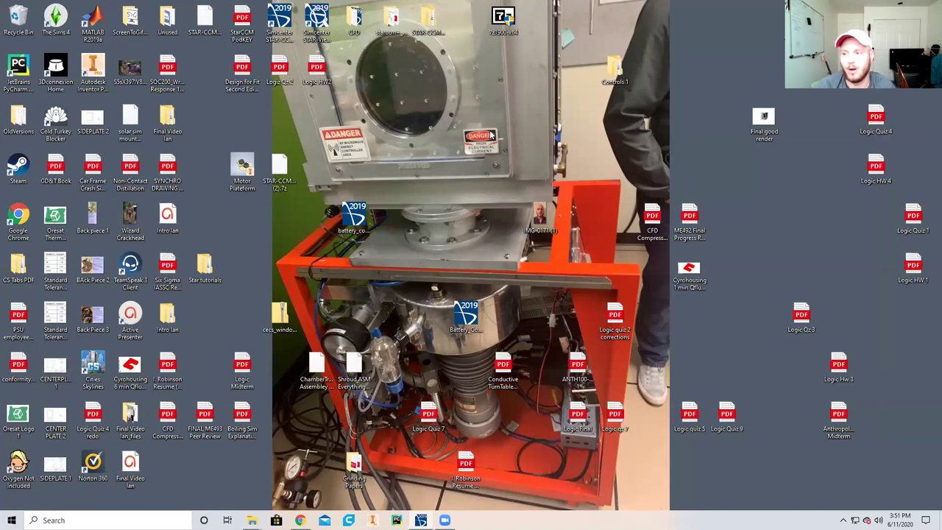
pyautogui.moveTo(301, 520)
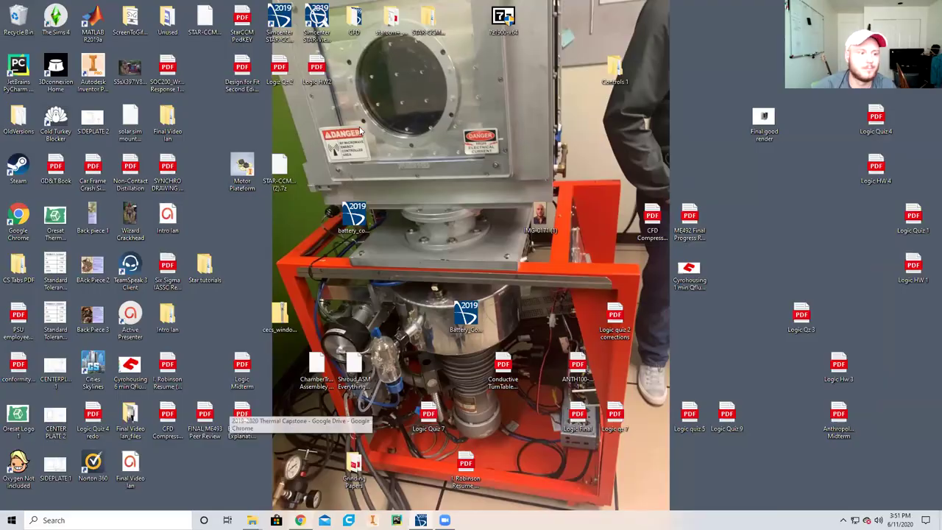
pyautogui.click(302, 475)
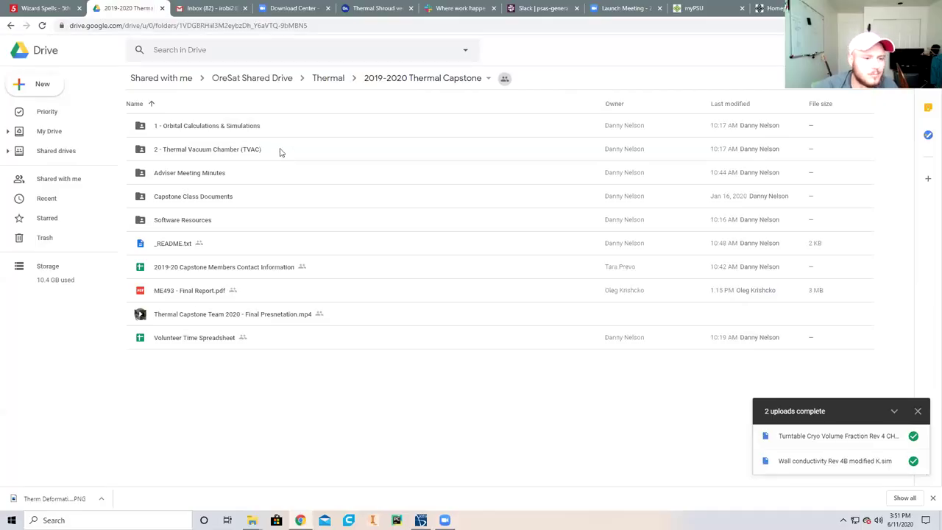
pyautogui.doubleClick(281, 152)
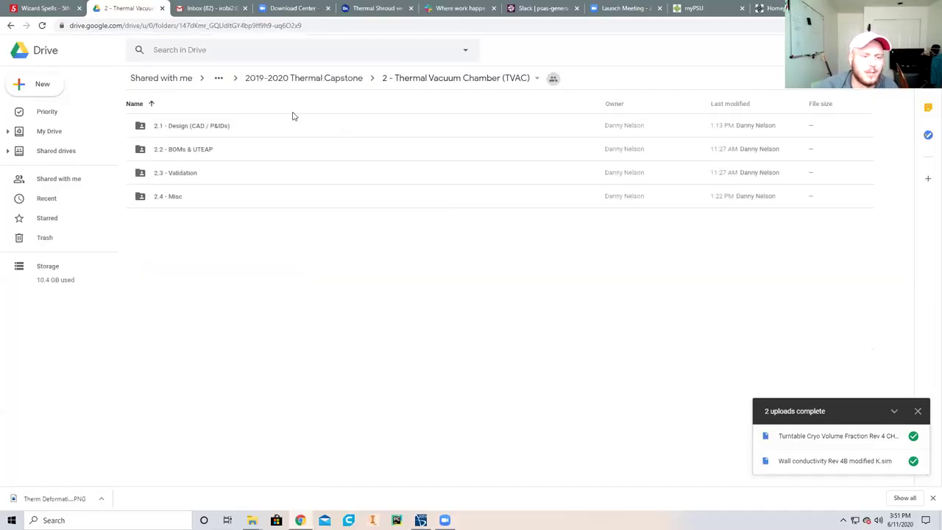
pyautogui.doubleClick(278, 131)
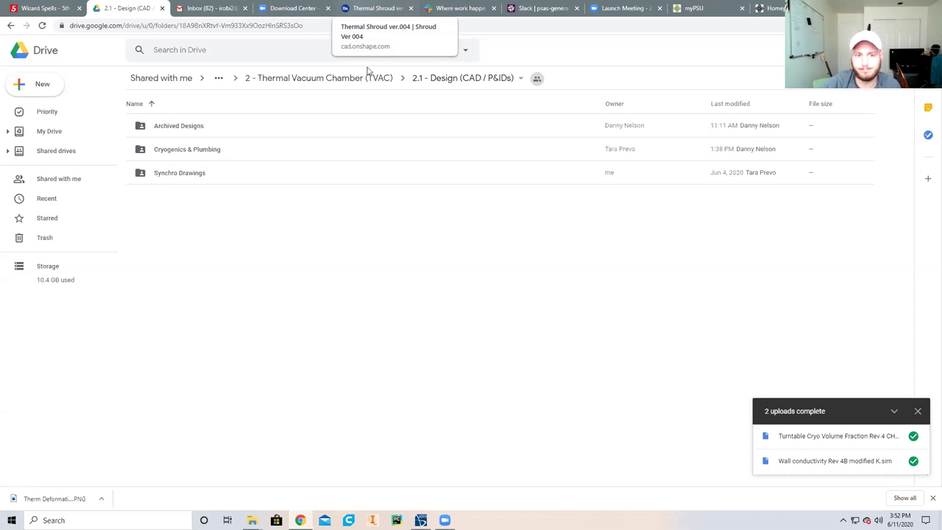
# Switch to the Thermal Shroud ver.004 document in Onshape and view the shroud side adapter plate and the Plate/SolarSim mount
pyautogui.hotkey('ctrl', '5')
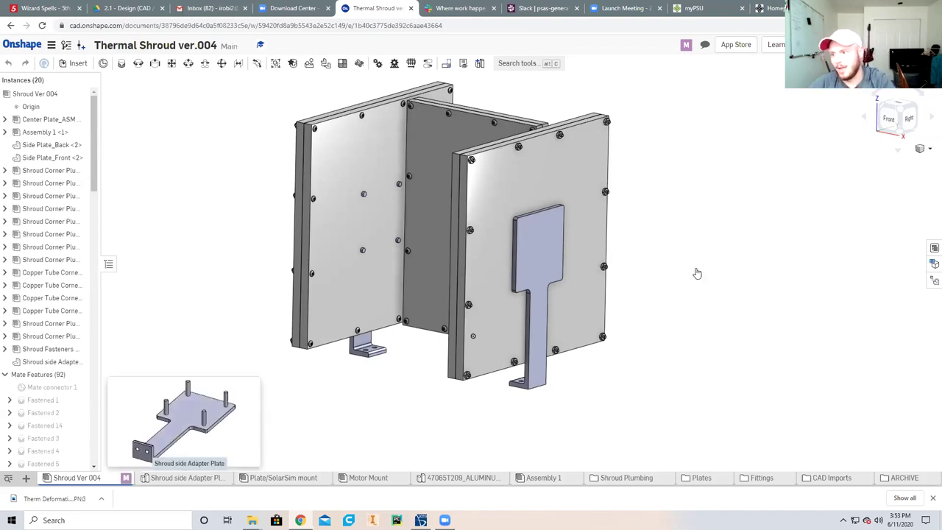
pyautogui.click(185, 479)
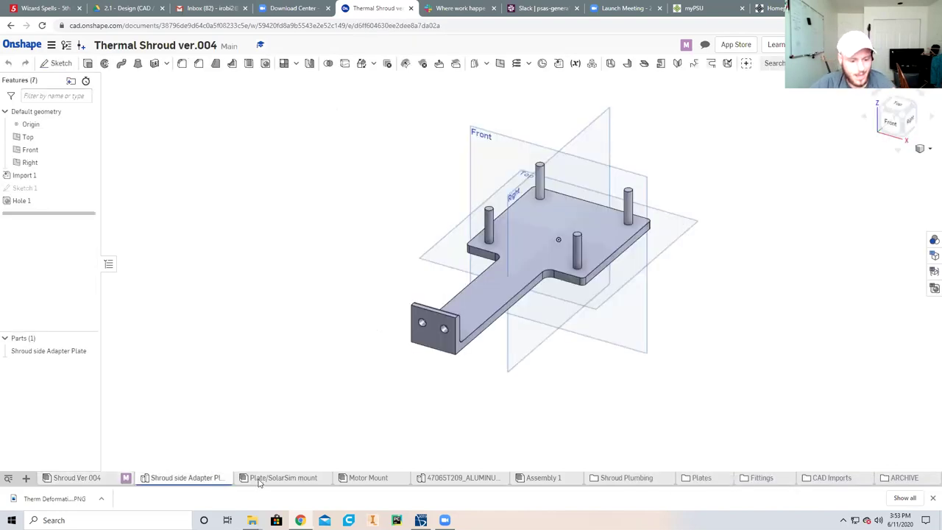
pyautogui.click(259, 480)
pyautogui.moveTo(574, 410); pyautogui.dragTo(571, 439)
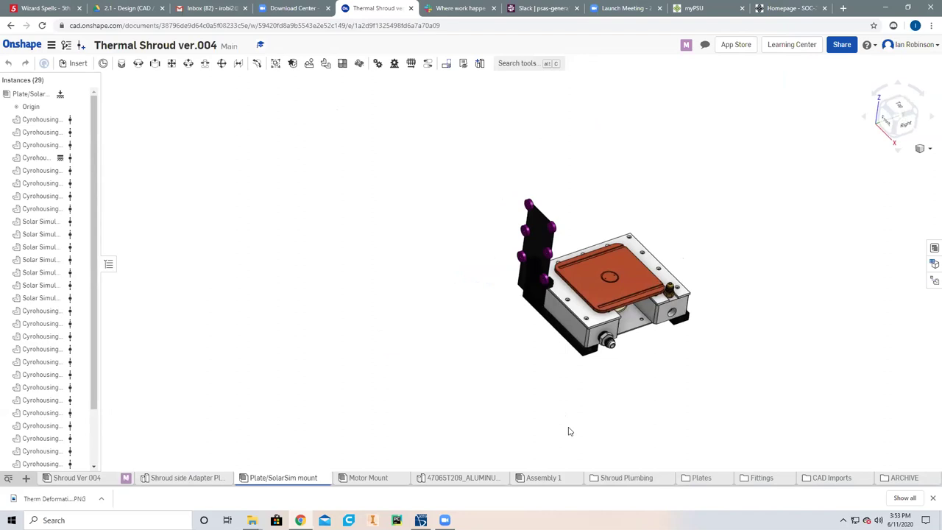
# Open the Shroud ASM assembly from the ARCHIVE folder and view it at an angle from the front
pyautogui.click(904, 478)
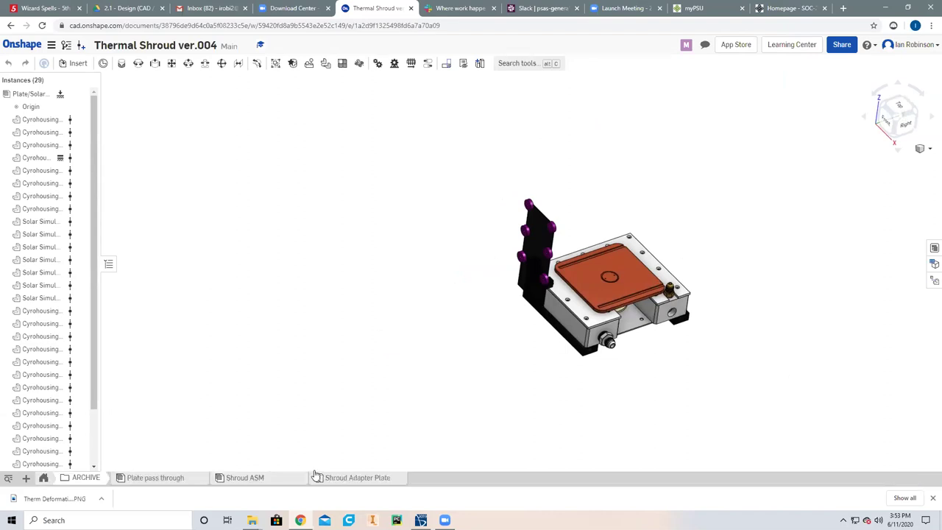
pyautogui.click(249, 479)
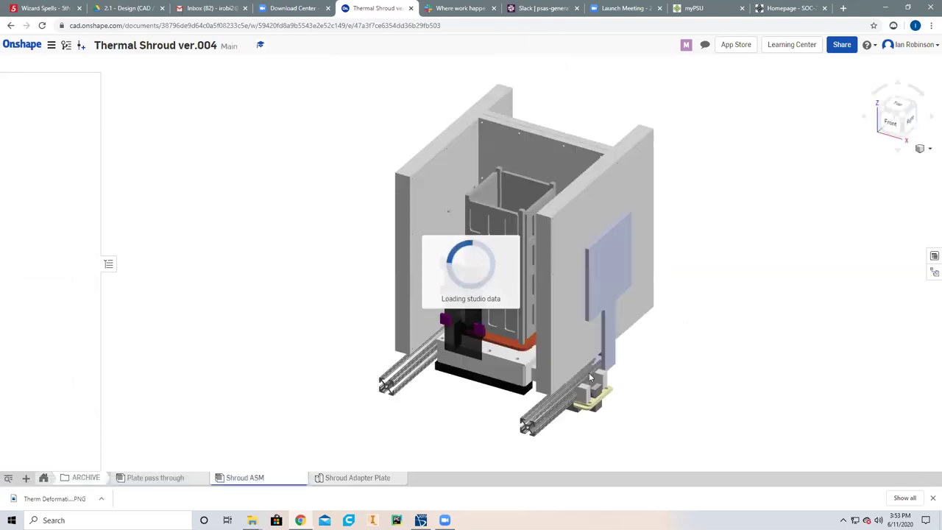
pyautogui.moveTo(731, 373); pyautogui.dragTo(655, 282)
pyautogui.press('Down')
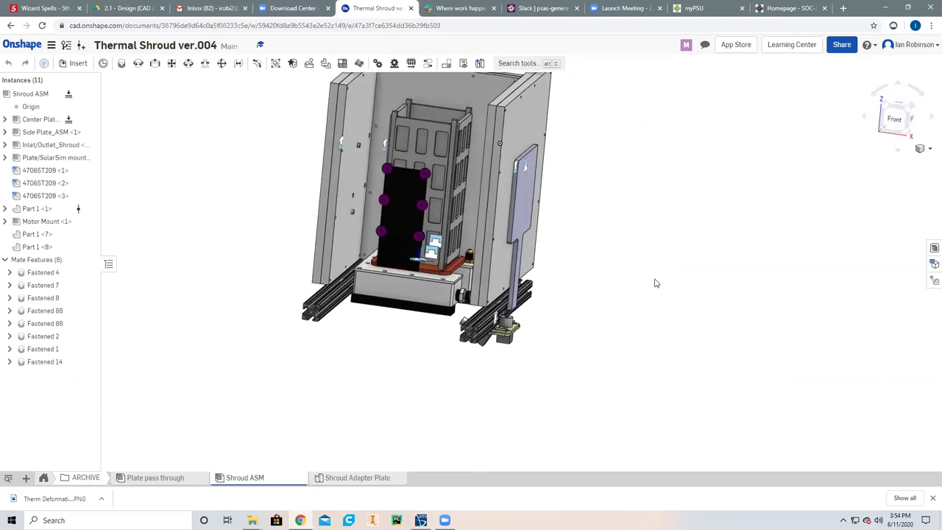
pyautogui.press('Left')
pyautogui.press('Left')
pyautogui.press('Left')
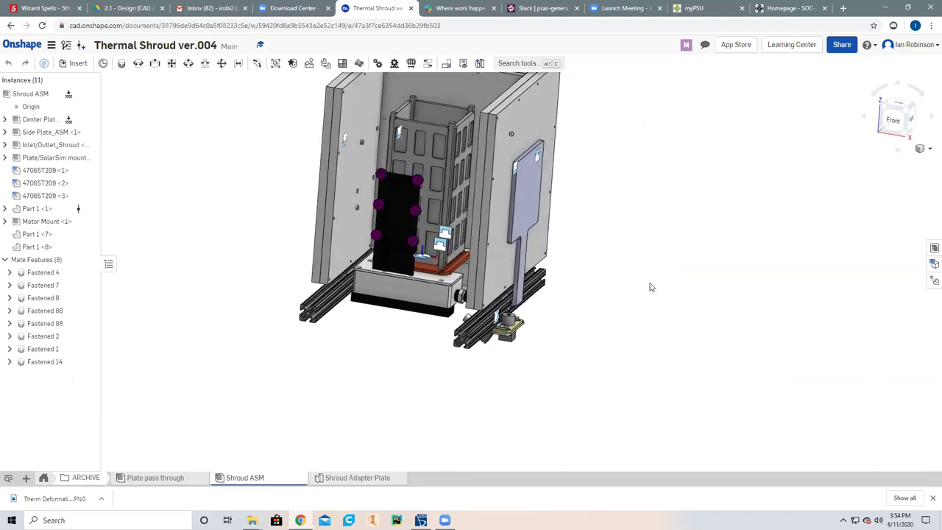
pyautogui.press('Up')
pyautogui.press('Up')
# Examine the shroud assembly from the side, from underneath and from the front, including its rails, motor mount and solar simulator
pyautogui.moveTo(530, 229); pyautogui.dragTo(353, 235)
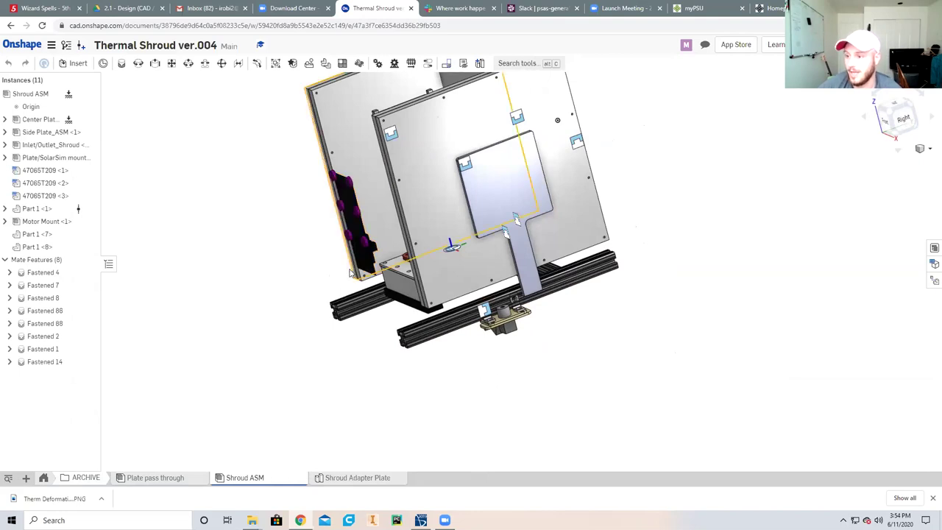
pyautogui.moveTo(375, 323); pyautogui.dragTo(515, 298)
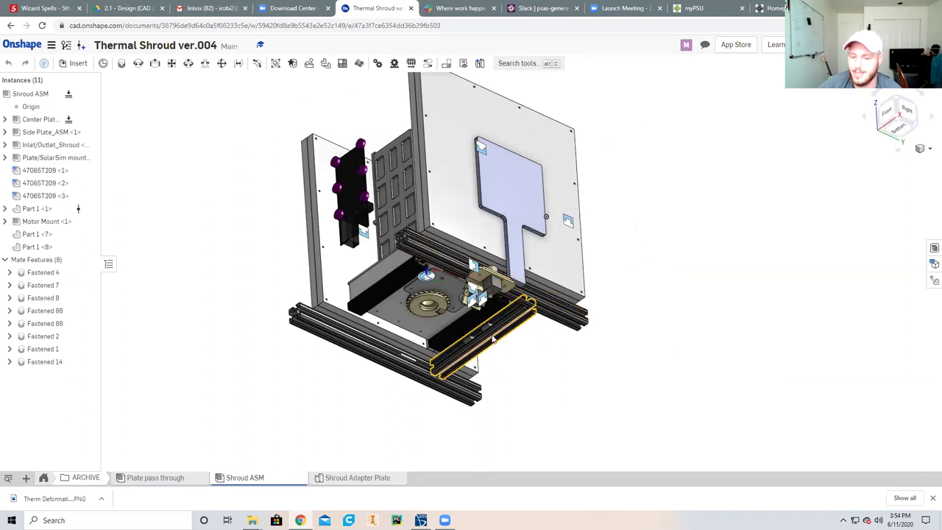
pyautogui.hotkey('shift', '4')
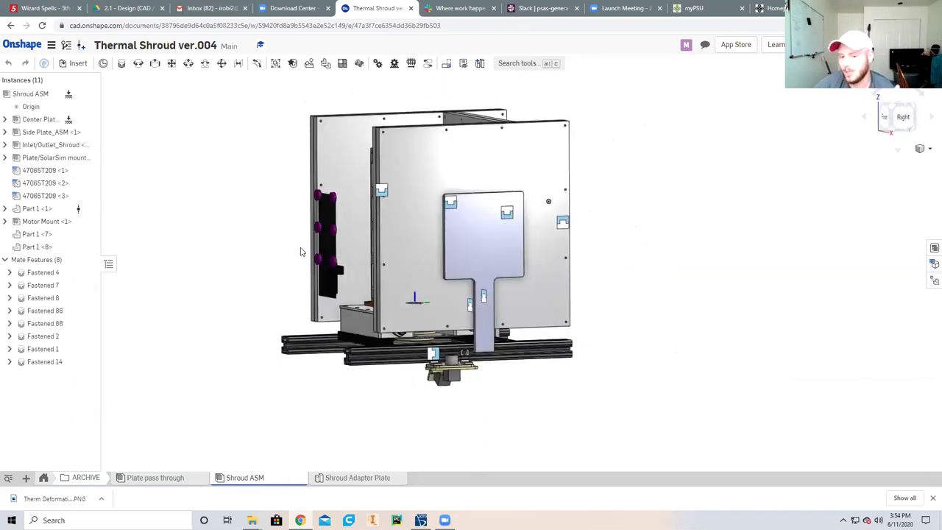
pyautogui.moveTo(265, 341); pyautogui.dragTo(304, 357)
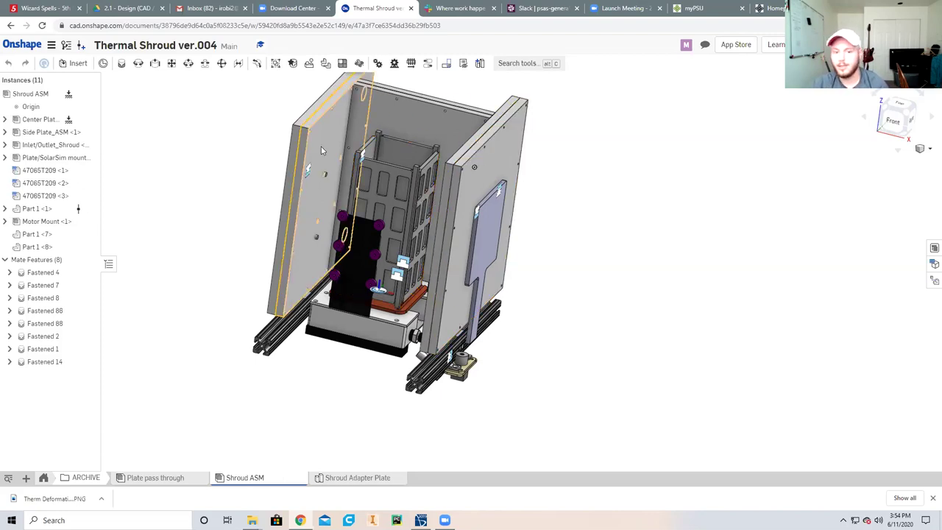
pyautogui.moveTo(568, 378); pyautogui.dragTo(548, 386)
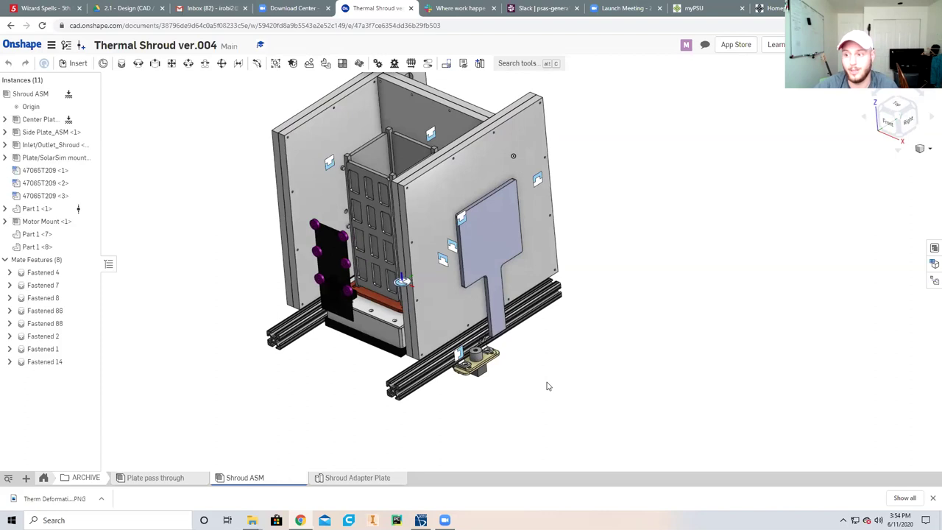
pyautogui.moveTo(547, 386); pyautogui.dragTo(549, 375)
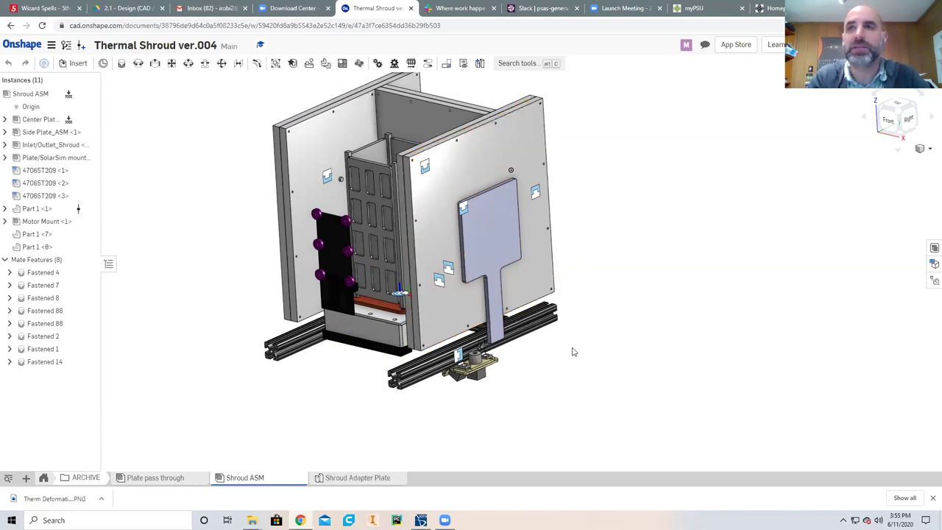
pyautogui.moveTo(532, 360); pyautogui.dragTo(561, 349)
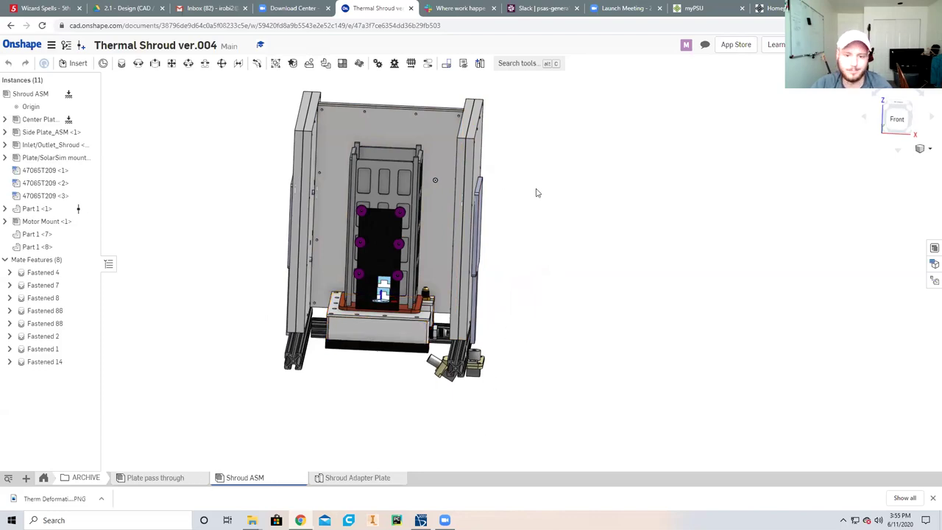
# Hide the Side Plate_Back instance beside the adapter plate to expose the inside of the shroud side plate
pyautogui.moveTo(537, 191); pyautogui.dragTo(492, 146)
pyautogui.rightClick(491, 143)
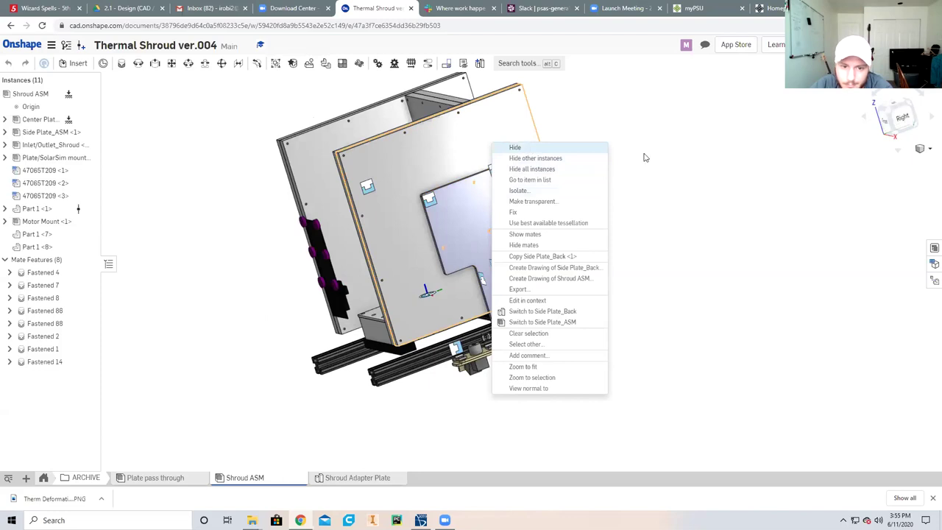
pyautogui.moveTo(553, 132); pyautogui.dragTo(442, 248)
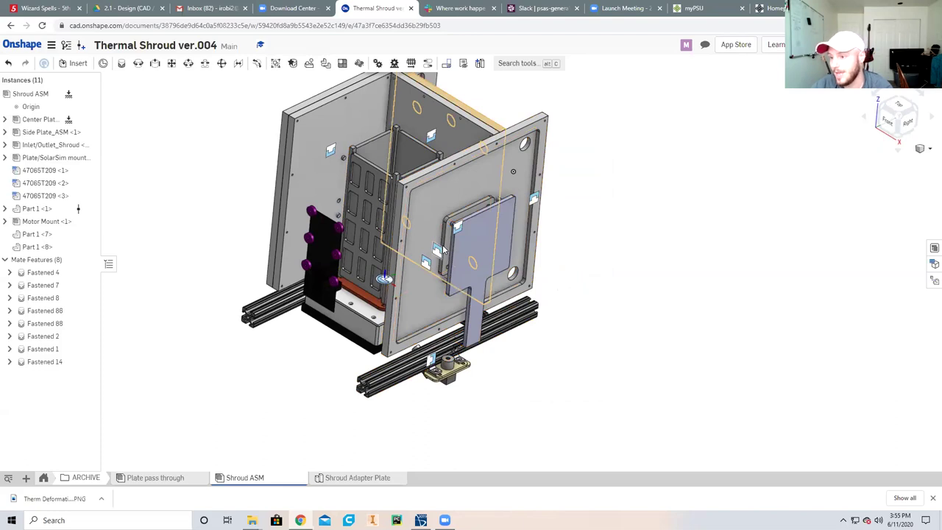
# Examine the exposed side plate cavity, the inlet/outlet fitting at the shroud's back, and the front of the assembly
pyautogui.hotkey('shift', '4')
pyautogui.moveTo(535, 230); pyautogui.dragTo(502, 174)
pyautogui.moveTo(539, 199); pyautogui.dragTo(494, 166)
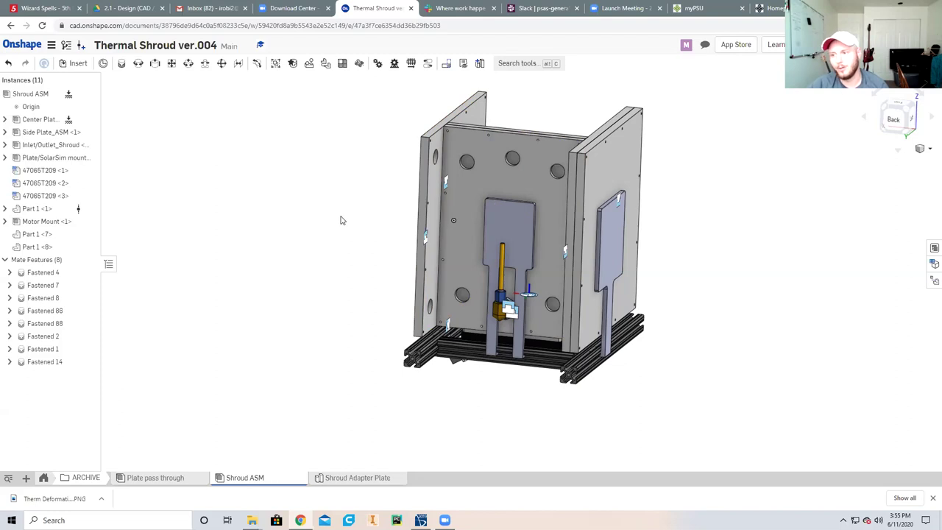
pyautogui.moveTo(340, 220)
pyautogui.mouseDown()
pyautogui.moveTo(366, 223)
pyautogui.moveTo(354, 225)
pyautogui.mouseUp()
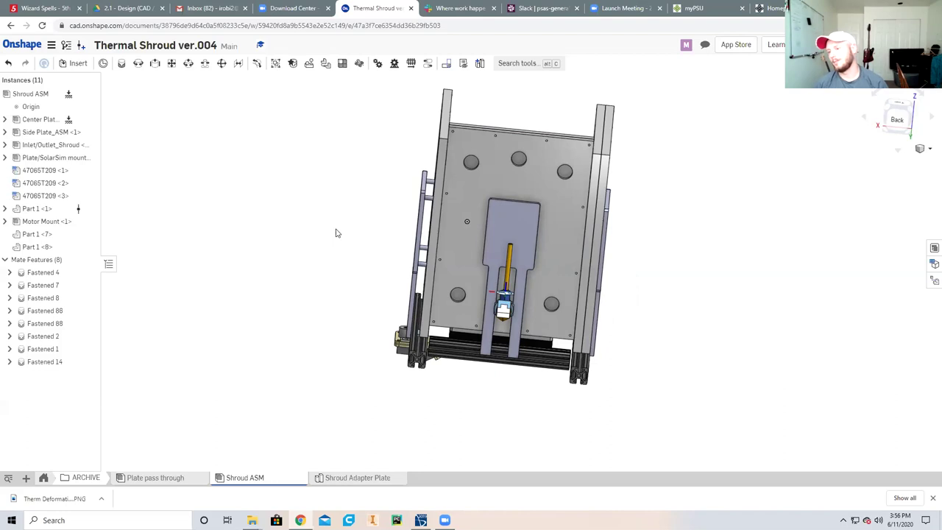
pyautogui.moveTo(349, 231); pyautogui.dragTo(540, 227)
pyautogui.moveTo(656, 265)
pyautogui.mouseDown()
pyautogui.moveTo(641, 260)
pyautogui.moveTo(646, 253)
pyautogui.moveTo(645, 261)
pyautogui.mouseUp()
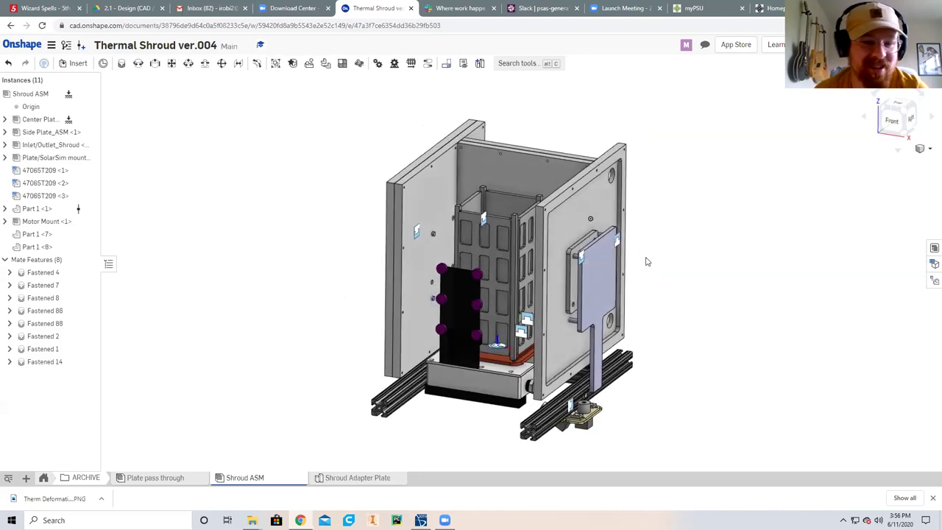
pyautogui.moveTo(659, 293)
pyautogui.mouseDown()
pyautogui.moveTo(646, 275)
pyautogui.moveTo(662, 282)
pyautogui.moveTo(642, 291)
pyautogui.mouseUp()
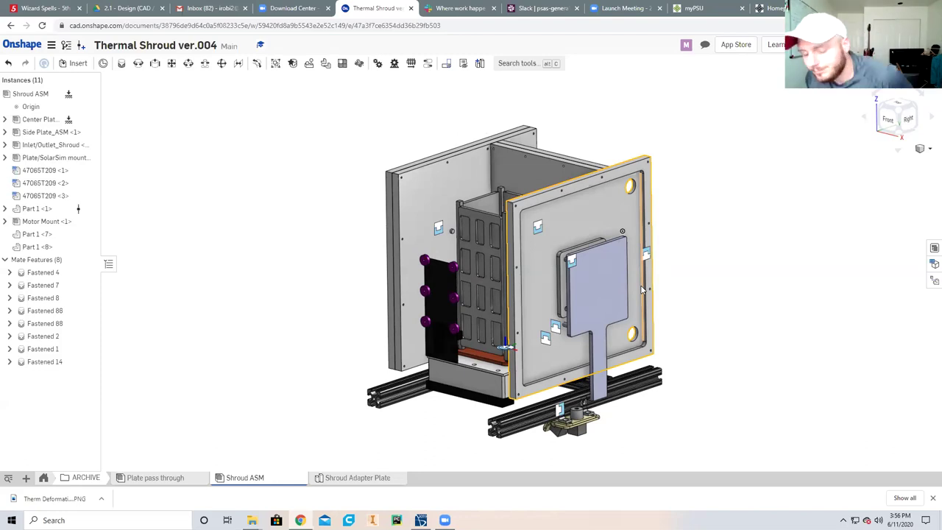
pyautogui.click(705, 311)
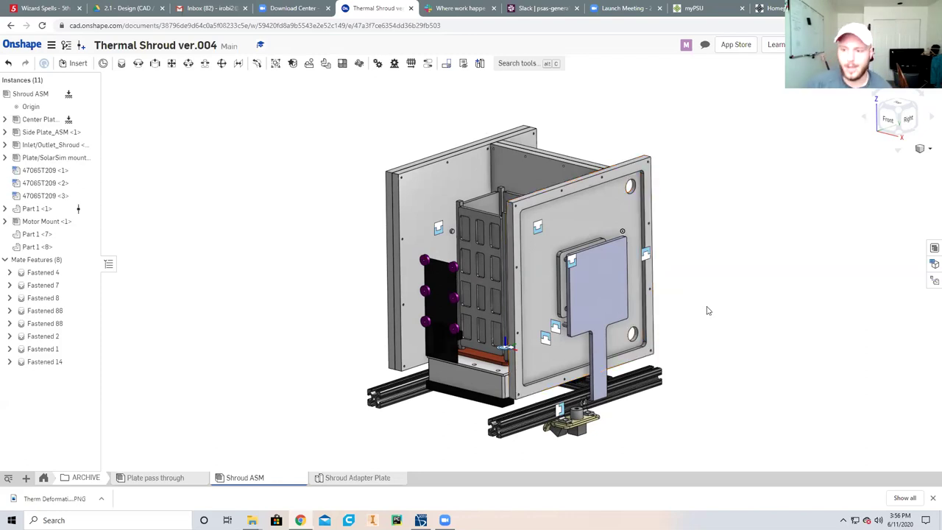
# Hide the Cyrohousing_Shrinkwrap_1 cover beneath the turntable and clear the selection
pyautogui.hotkey('shift', '1')
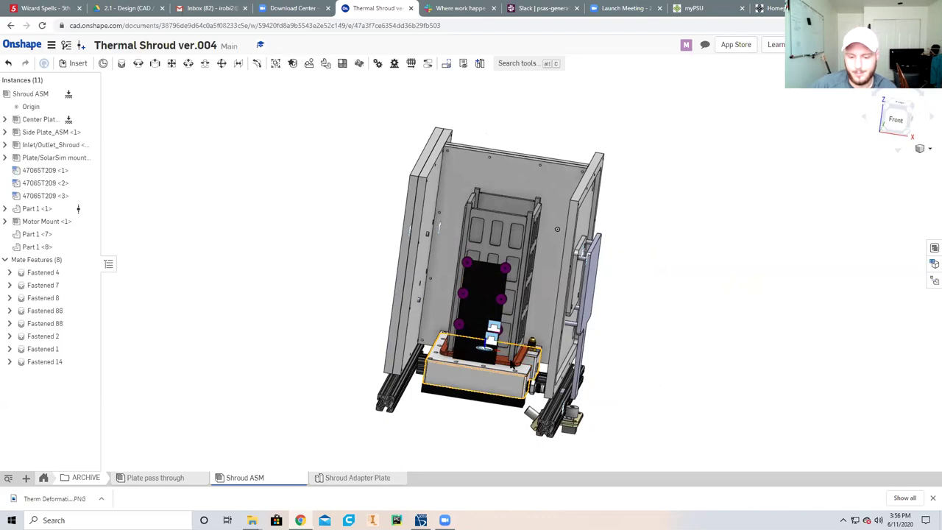
pyautogui.rightClick(527, 375)
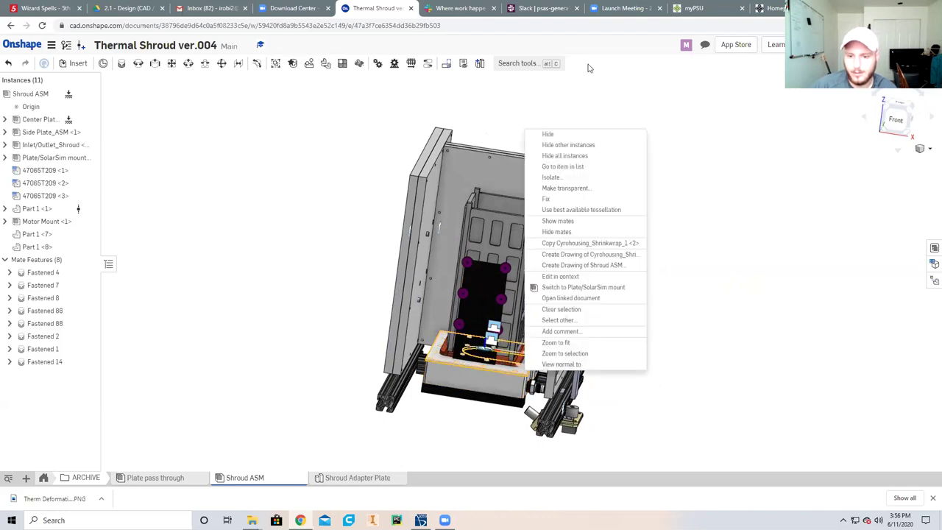
pyautogui.click(690, 302)
# Examine the opened cryohousing and turntable from above and from the front
pyautogui.press('Down')
pyautogui.press('Down')
pyautogui.press('Down')
pyautogui.press('Down')
pyautogui.press('Down')
pyautogui.press('Down')
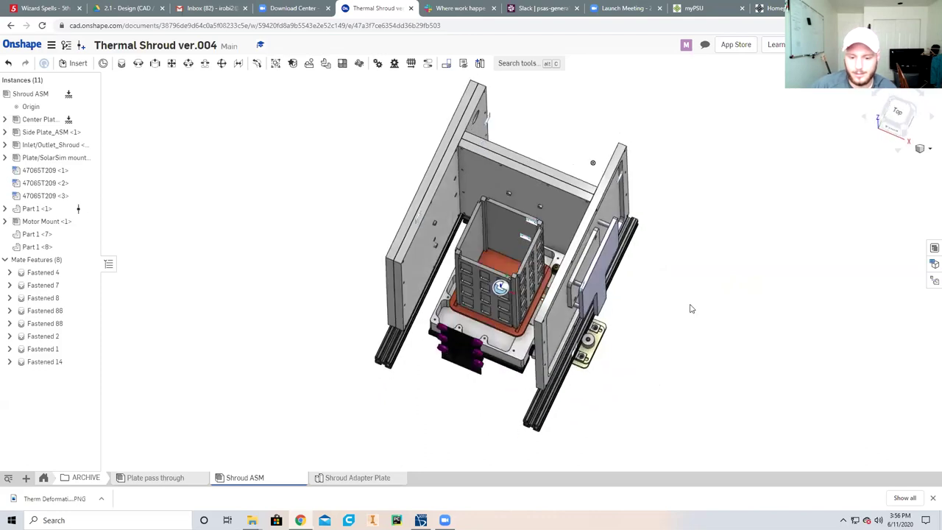
pyautogui.press('Up')
pyautogui.press('Up')
pyautogui.press('Up')
pyautogui.press('Up')
pyautogui.press('Up')
pyautogui.press('Up')
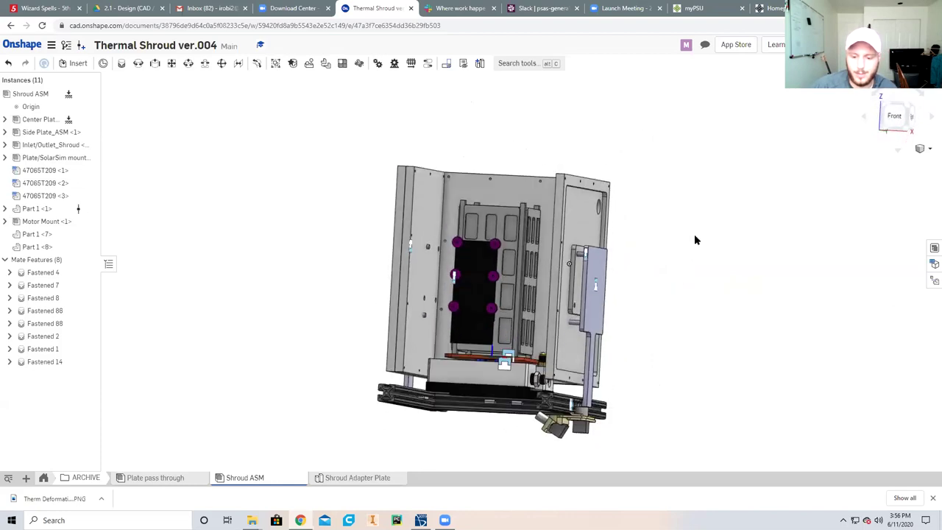
pyautogui.press('Up')
# Inspect the turntable, cryohousing fittings and rails up close, and view the whole shroud at an angle again
pyautogui.scroll(5, 537, 391)
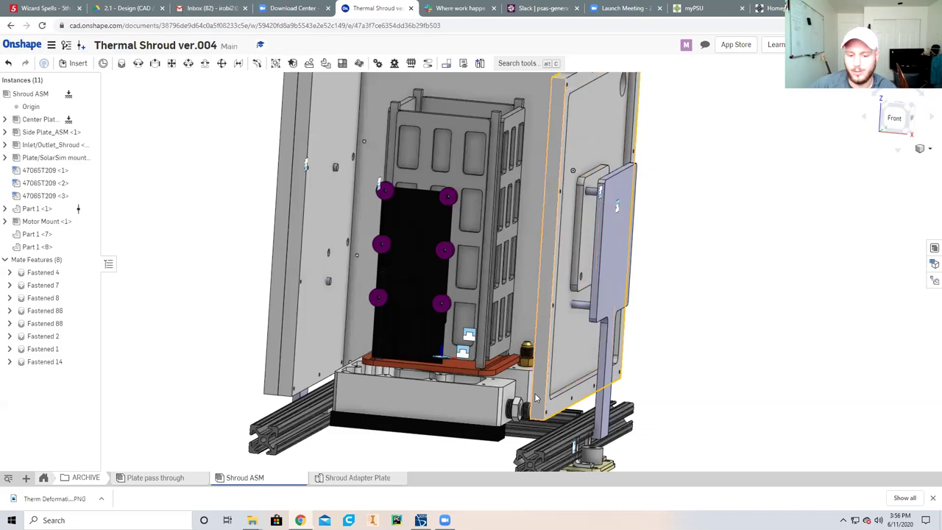
pyautogui.press('Down')
pyautogui.press('Down')
pyautogui.press('Down')
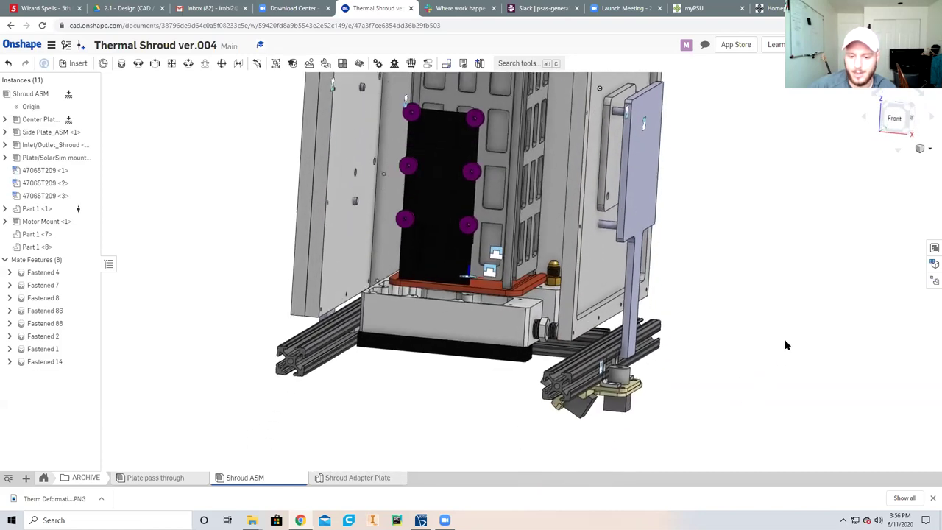
pyautogui.press('Left')
pyautogui.press('Left')
pyautogui.press('Left')
pyautogui.press('Left')
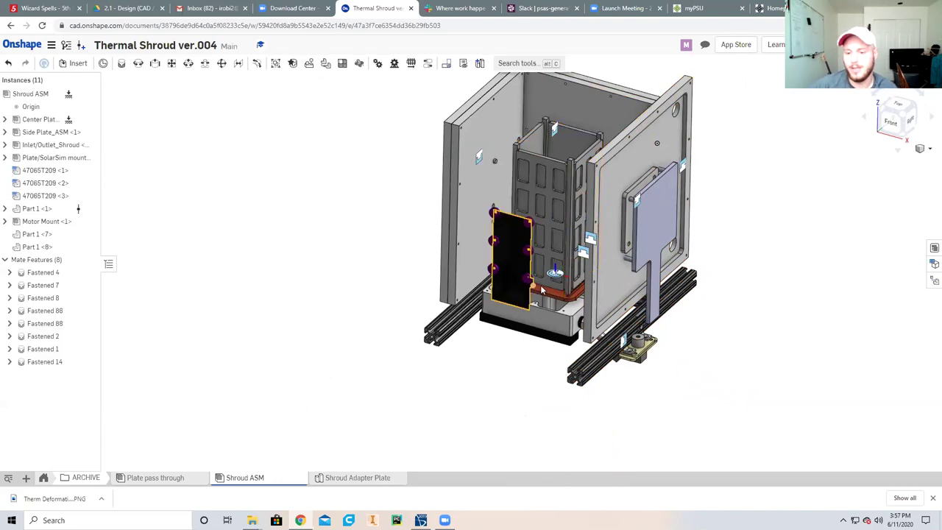
# Examine the CubeSat frame, black solar simulator panel and side plates of the shroud from the front and at an angle
pyautogui.press('Right')
pyautogui.press('Right')
pyautogui.press('Up')
pyautogui.press('Up')
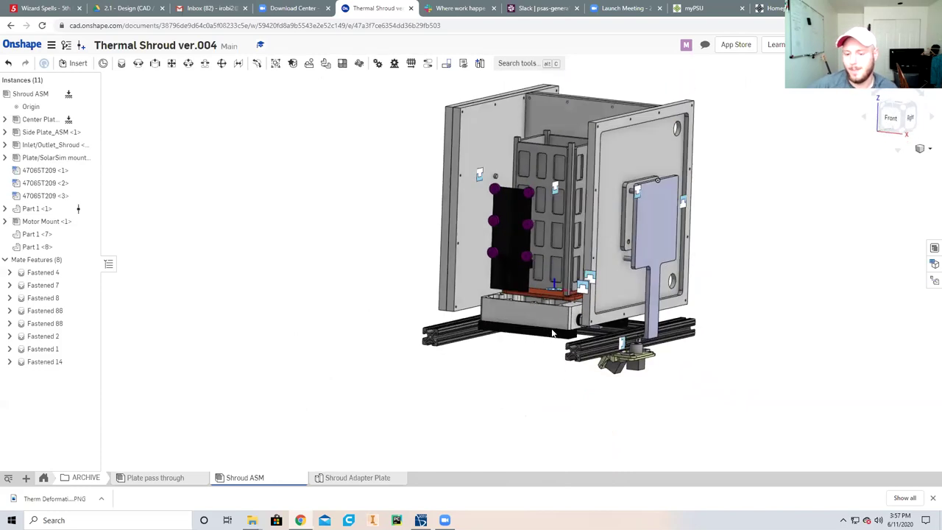
pyautogui.hotkey('shift', '7')
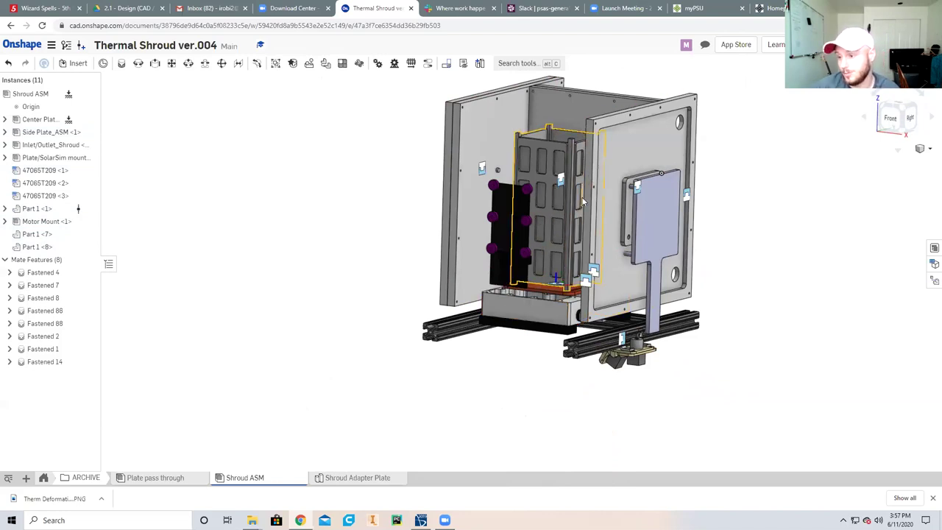
pyautogui.moveTo(582, 197); pyautogui.dragTo(589, 211)
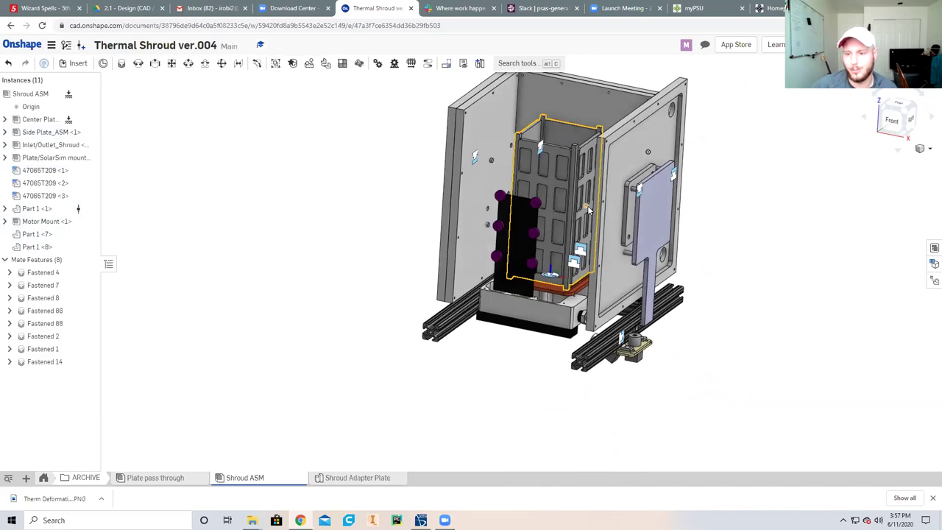
pyautogui.press('Up')
pyautogui.press('Left')
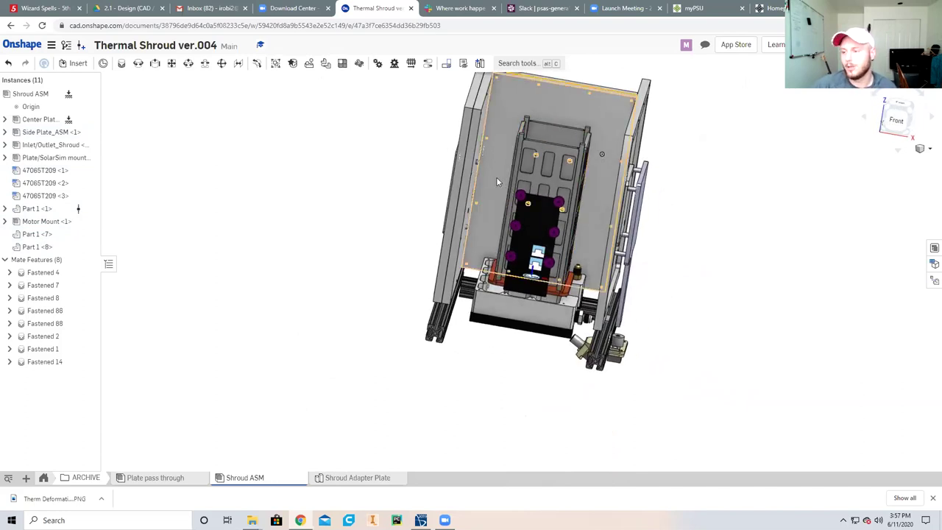
pyautogui.moveTo(481, 190); pyautogui.dragTo(601, 195)
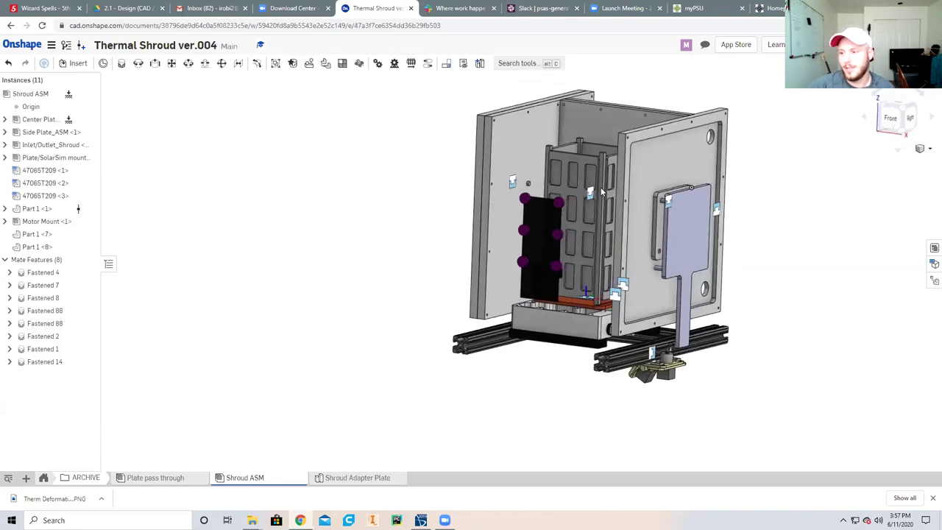
pyautogui.moveTo(601, 187); pyautogui.dragTo(607, 194)
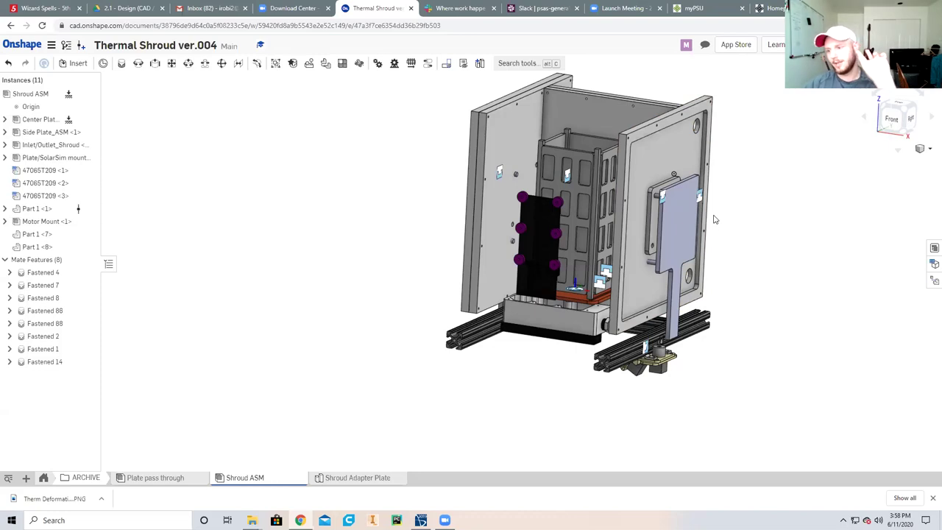
# Open the Motor Mount assembly and view its two motors and bracket from slightly below the front
pyautogui.click(44, 478)
pyautogui.click(367, 480)
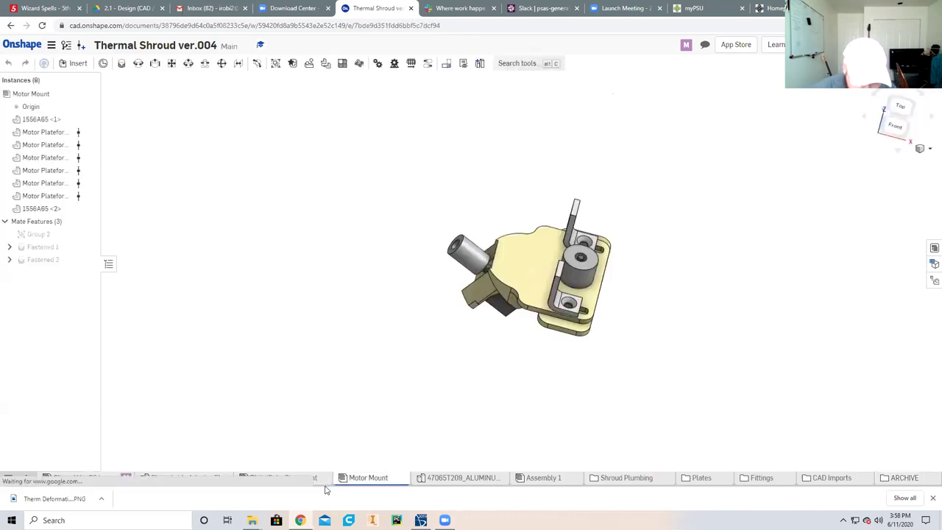
pyautogui.moveTo(455, 399); pyautogui.dragTo(470, 335)
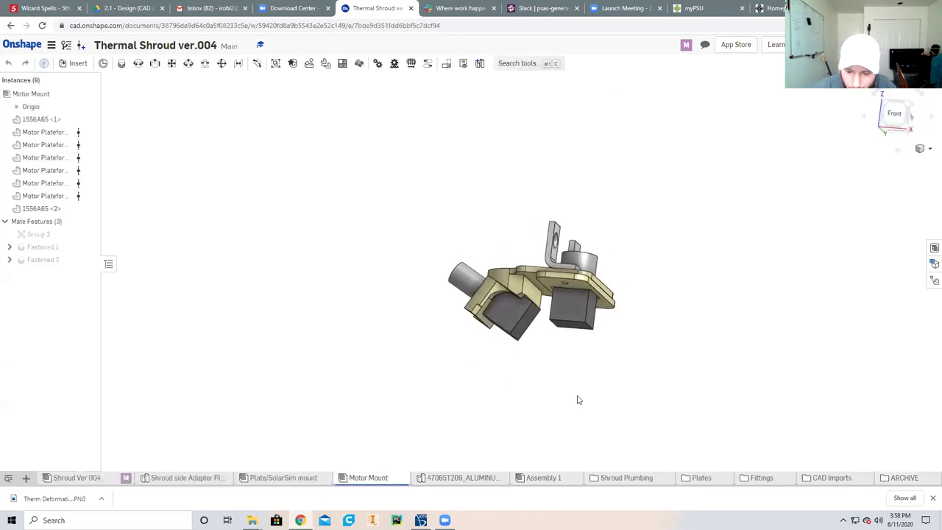
# Return to the Shroud ASM assembly in the ARCHIVE folder and inspect the motor mount beneath the rail
pyautogui.moveTo(920, 478)
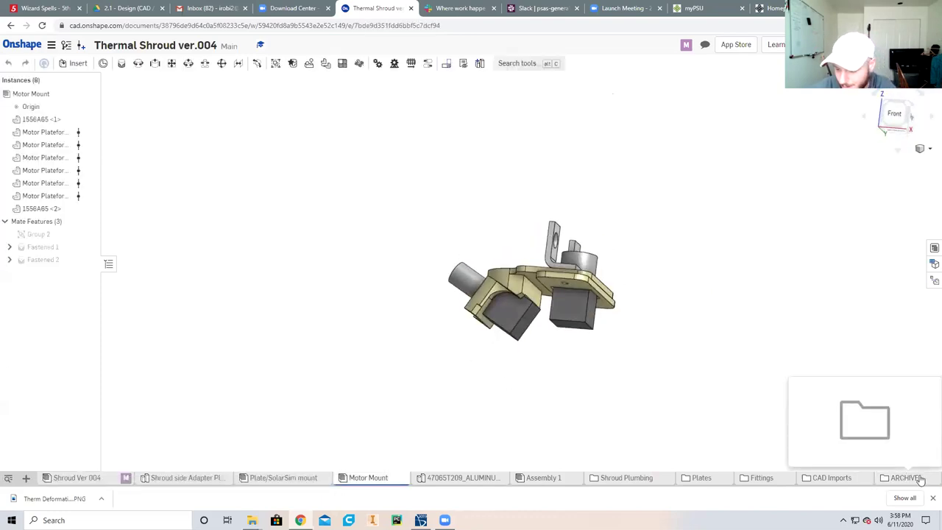
pyautogui.click(921, 479)
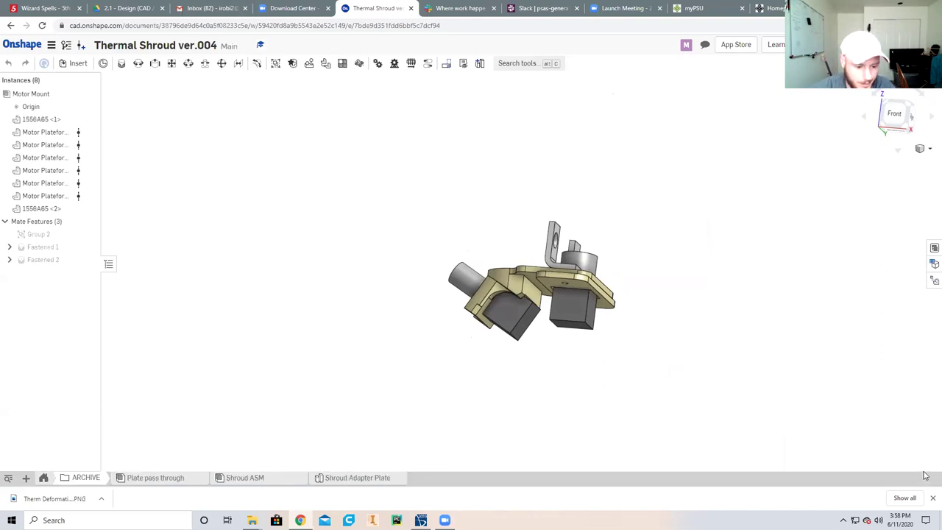
pyautogui.click(245, 478)
pyautogui.moveTo(738, 407); pyautogui.dragTo(616, 311)
pyautogui.scroll(3, 600, 330)
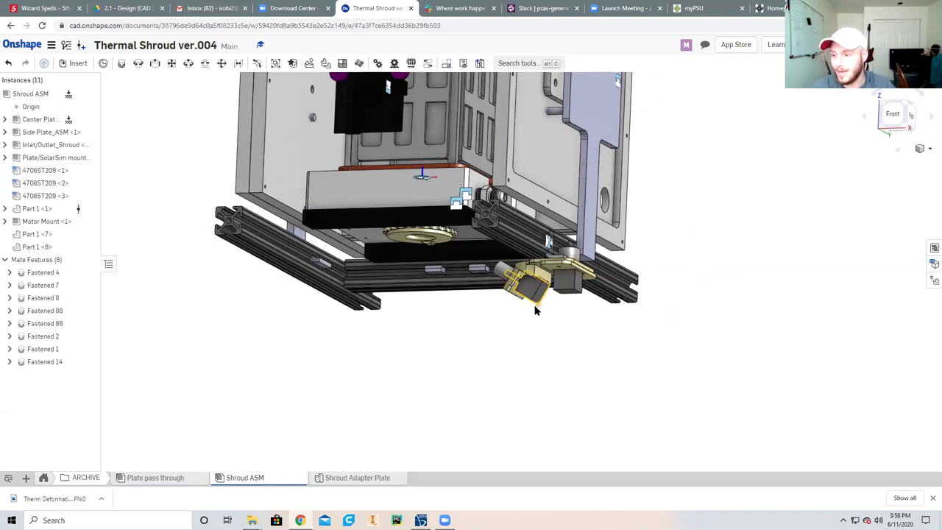
pyautogui.press('Up')
pyautogui.press('Up')
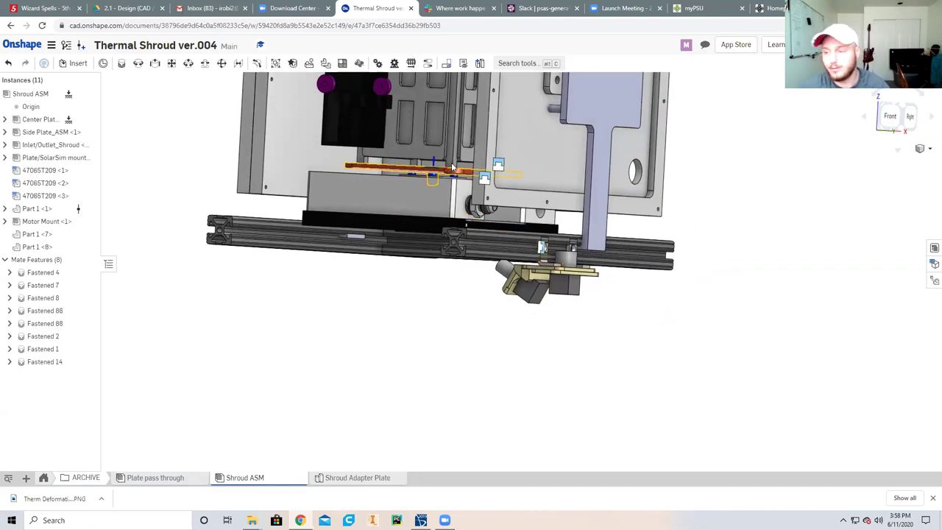
# Examine the toothed sprocket under the cryohousing from the front and below, including a close view into its bore
pyautogui.hotkey('shift', '1')
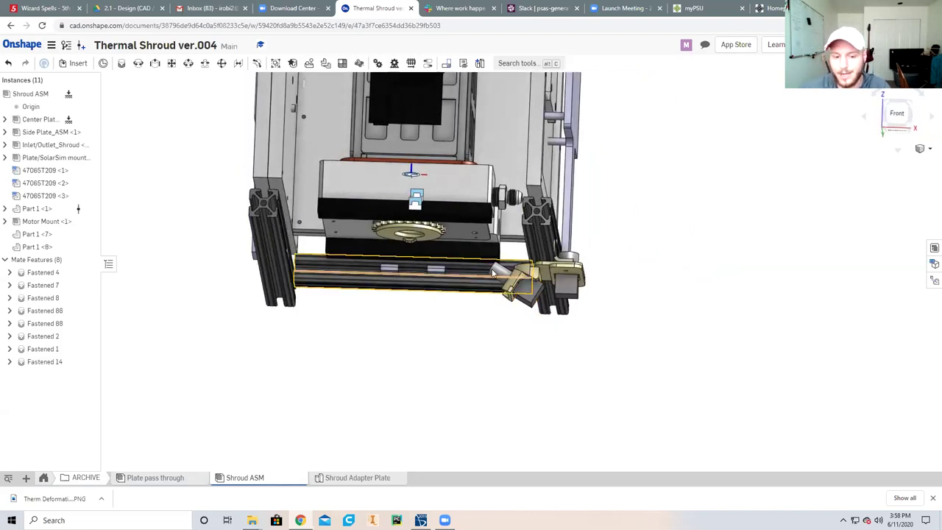
pyautogui.press('Up')
pyautogui.press('Down')
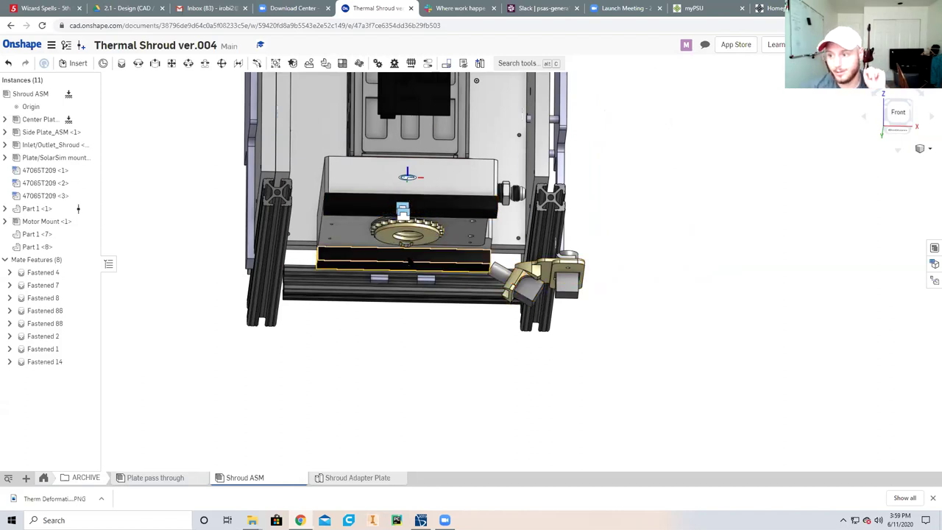
pyautogui.hotkey('shift', '6')
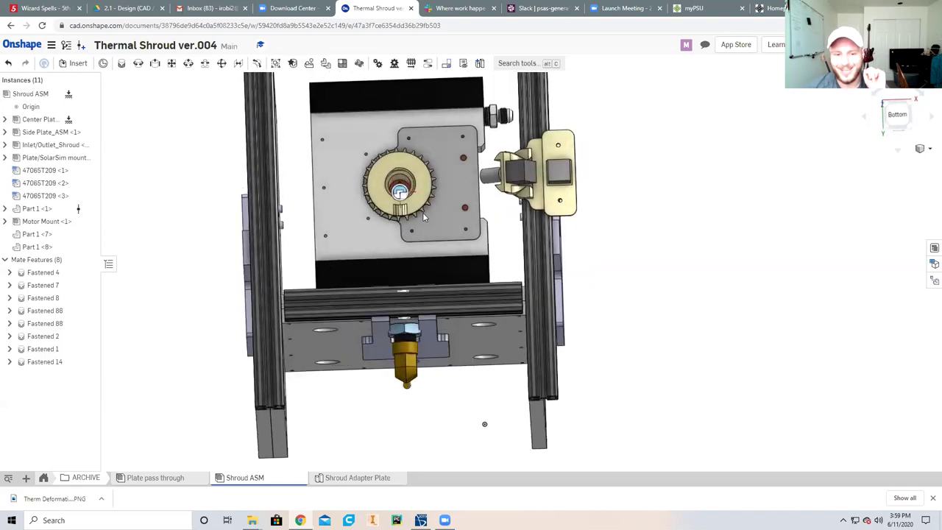
pyautogui.scroll(-3, 405, 191)
pyautogui.scroll(10, 405, 195)
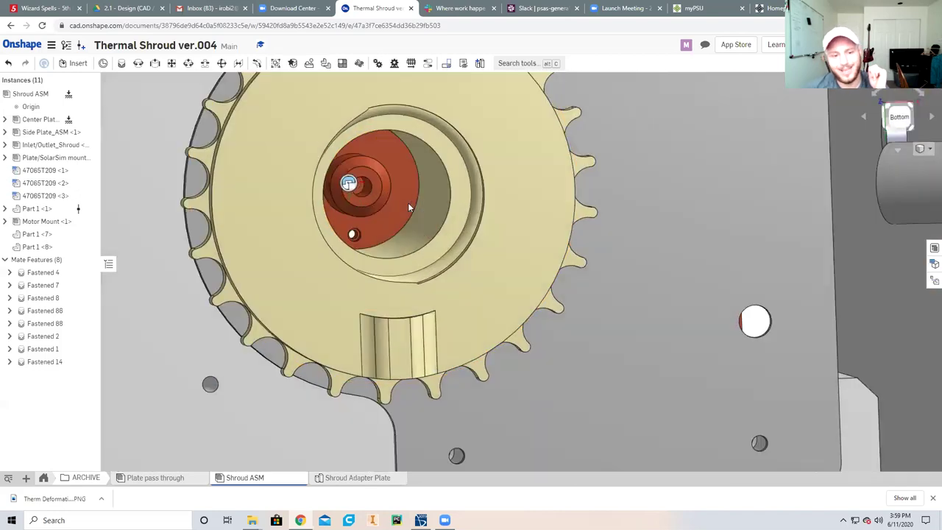
pyautogui.moveTo(408, 203); pyautogui.dragTo(402, 201)
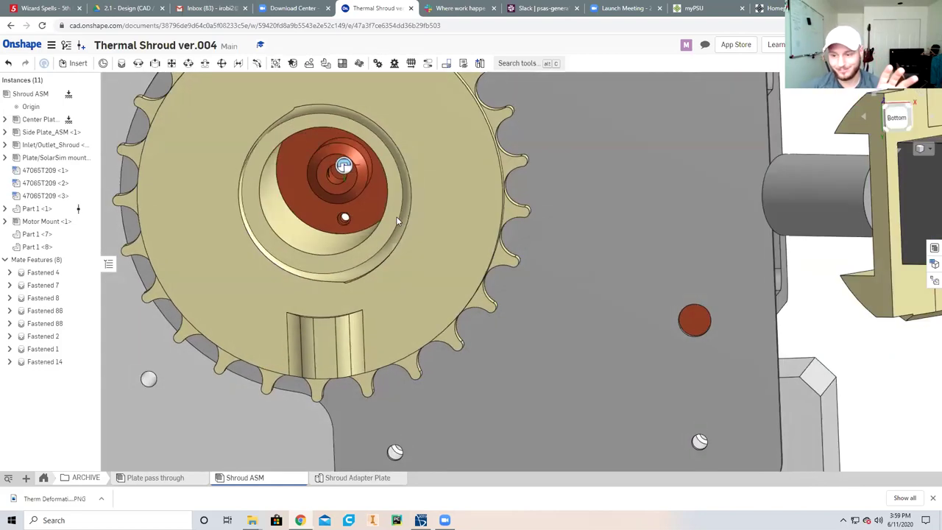
# Inspect the motor mount on the rail up close, and its angled motor's position relative to the sprocket from below
pyautogui.scroll(-3, 397, 221)
pyautogui.hotkey('shift', '1')
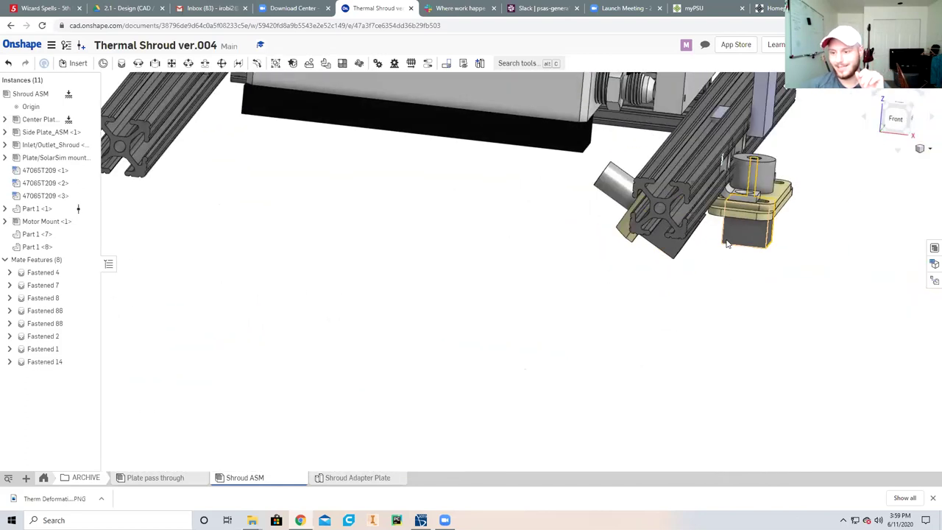
pyautogui.scroll(1, 717, 227)
pyautogui.scroll(2, 705, 273)
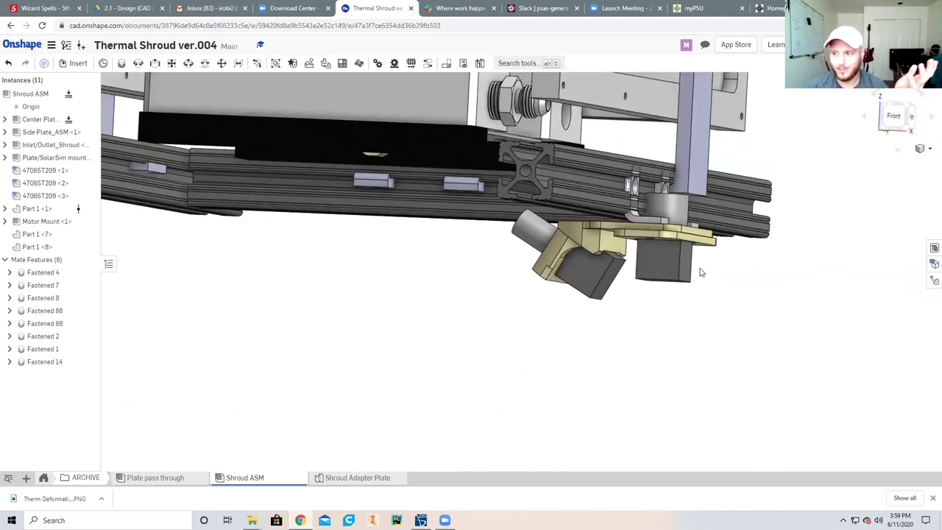
pyautogui.moveTo(708, 273); pyautogui.dragTo(712, 265)
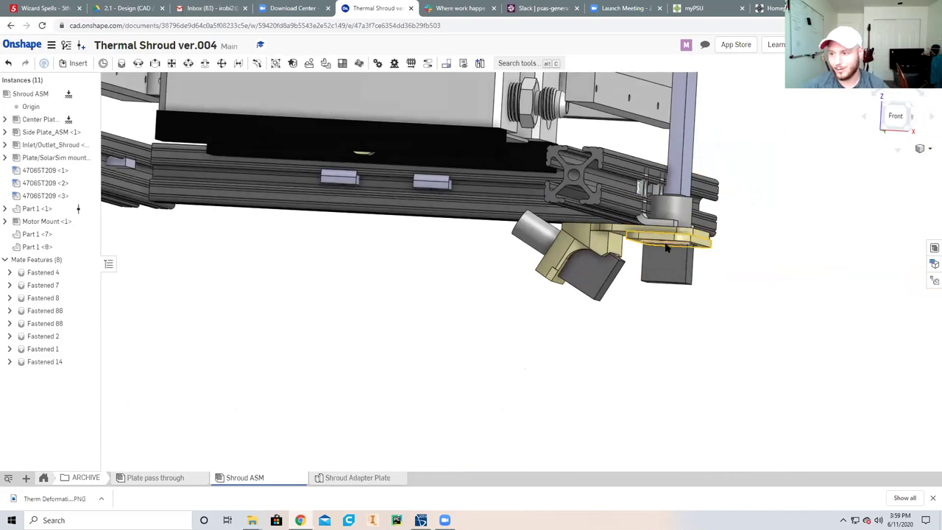
pyautogui.moveTo(530, 273); pyautogui.dragTo(506, 254)
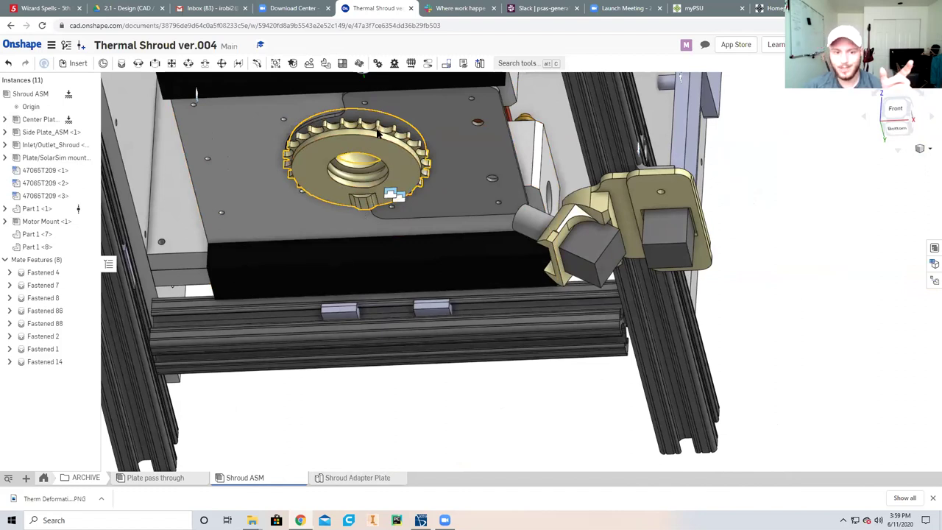
pyautogui.moveTo(393, 196); pyautogui.dragTo(406, 150)
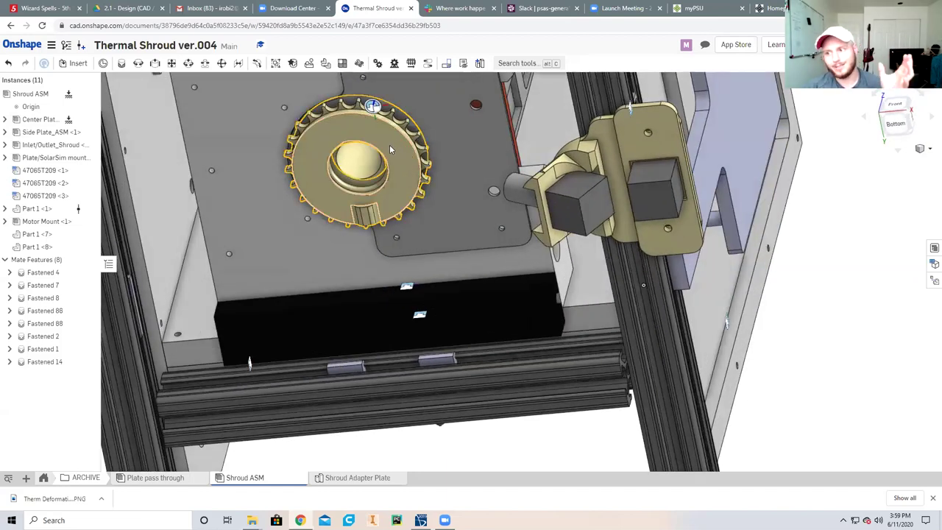
pyautogui.moveTo(391, 150); pyautogui.dragTo(393, 152)
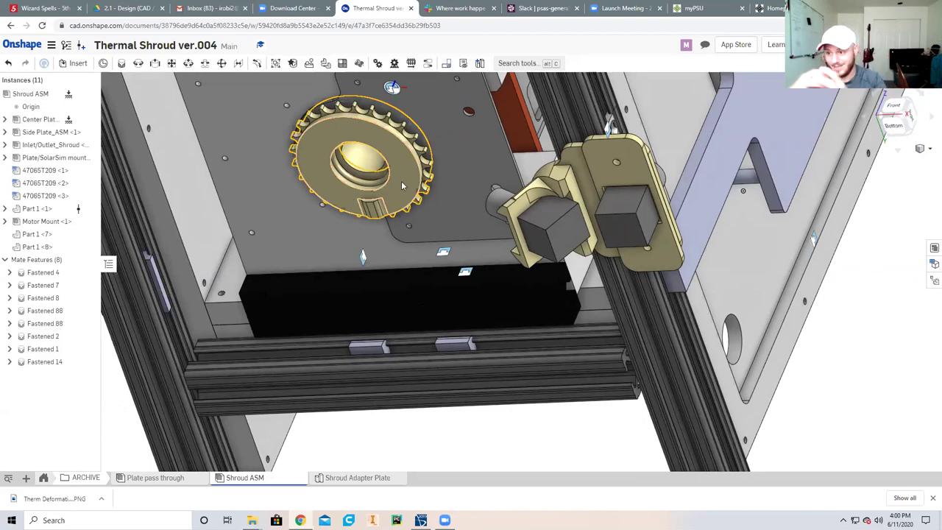
# Inspect the notch and small side hole on the sprocket's rim up close
pyautogui.moveTo(401, 181); pyautogui.dragTo(381, 209)
pyautogui.scroll(5, 393, 194)
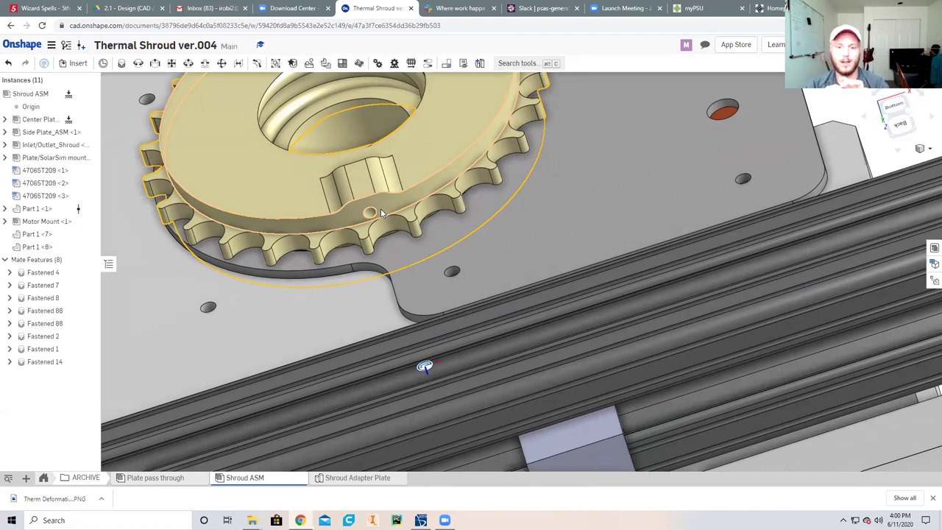
pyautogui.press('n')
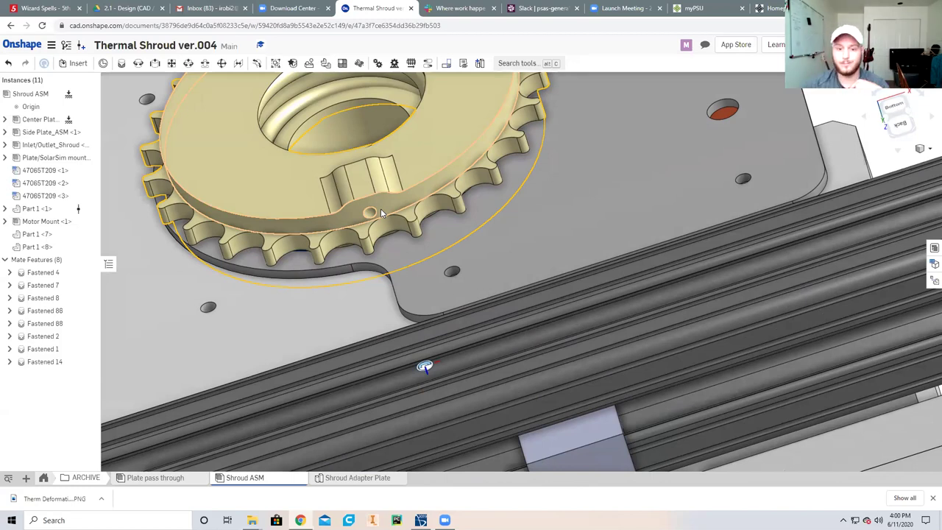
pyautogui.scroll(2, 475, 243)
# View the shroud's lower rails, motor mount and turntable drive from the front and the right side
pyautogui.hotkey('shift', '1')
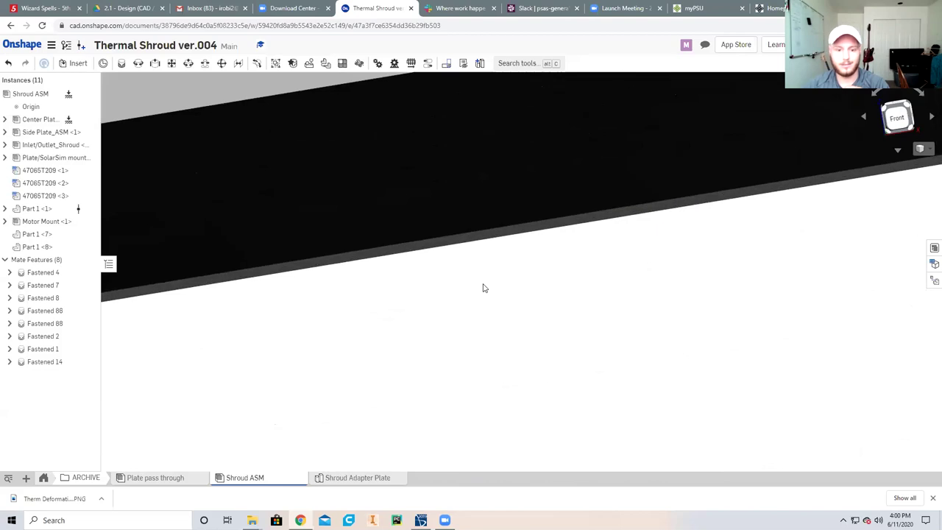
pyautogui.hotkey('shift', 'Left')
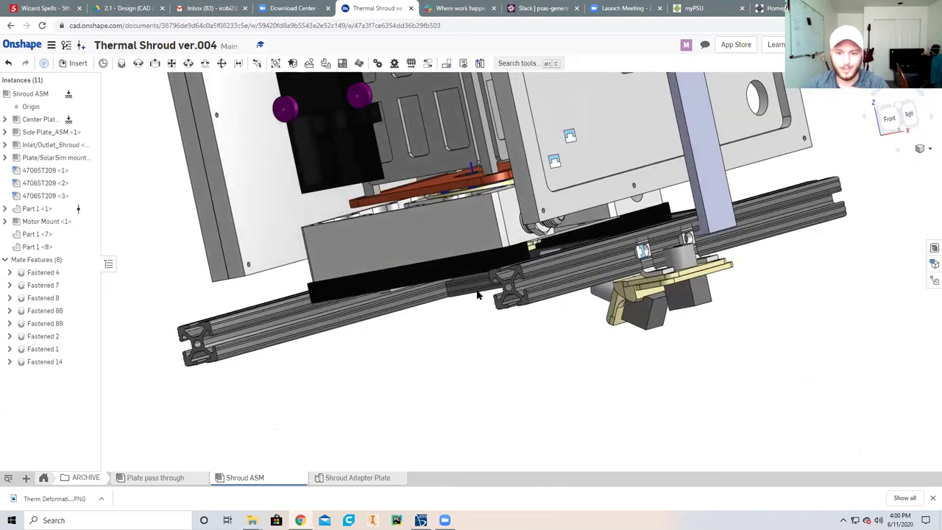
pyautogui.hotkey('shift', 'Up')
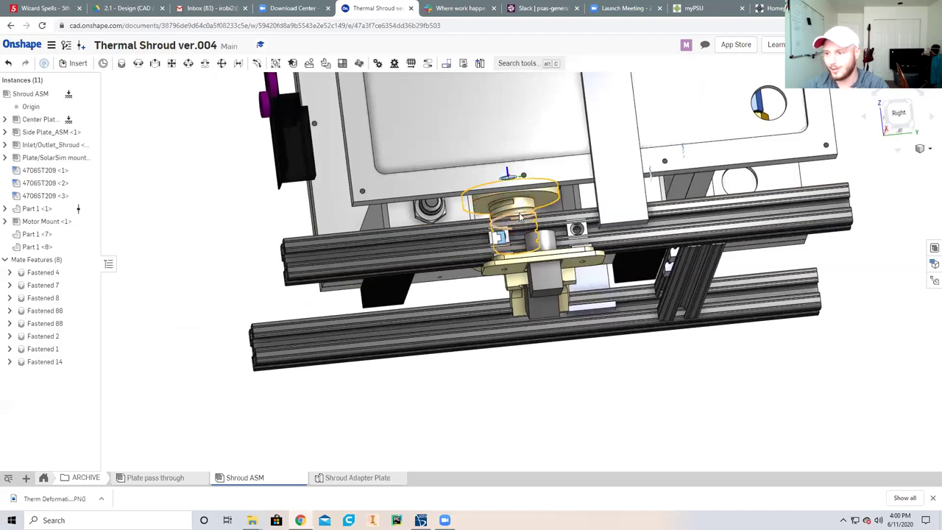
pyautogui.hotkey('shift', 'Down')
pyautogui.hotkey('shift', 'Down')
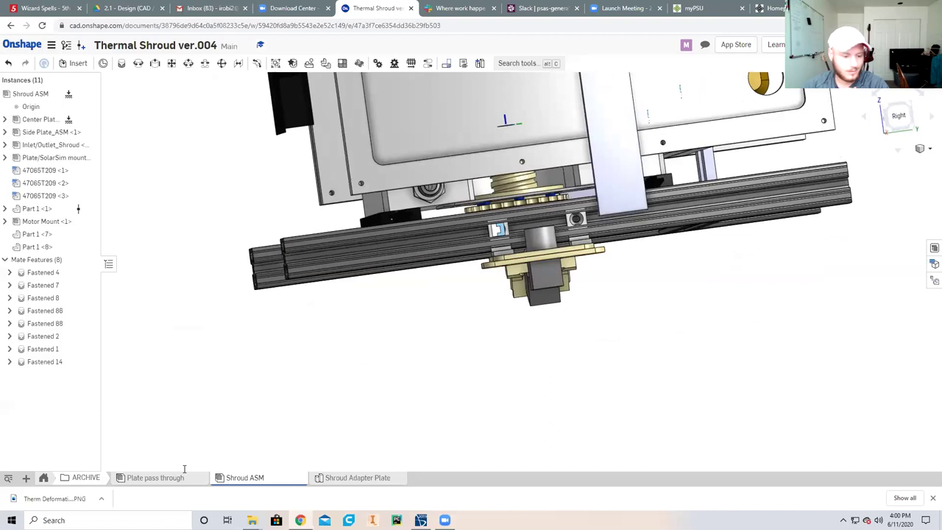
# Open the Plate/SolarSim mount assembly and examine the turntable's threaded shaft and sprocket up close from the right side
pyautogui.click(45, 479)
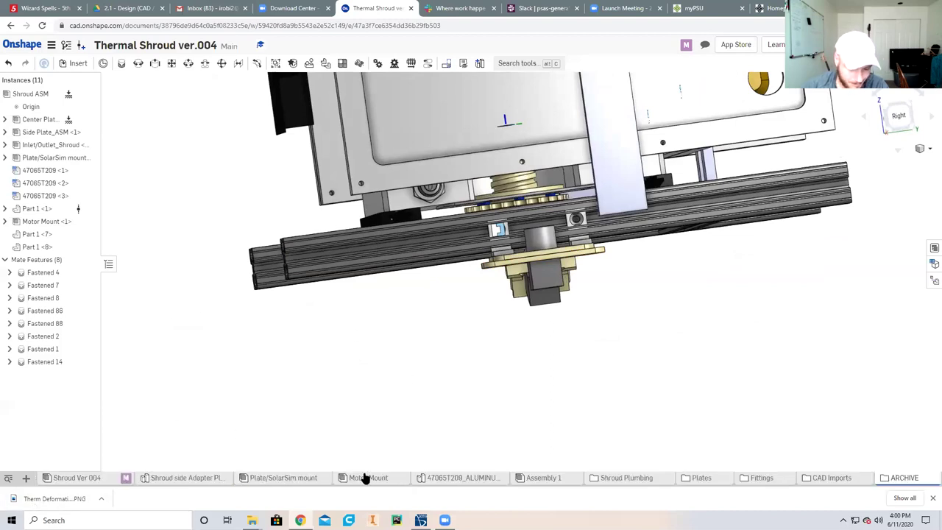
pyautogui.click(282, 479)
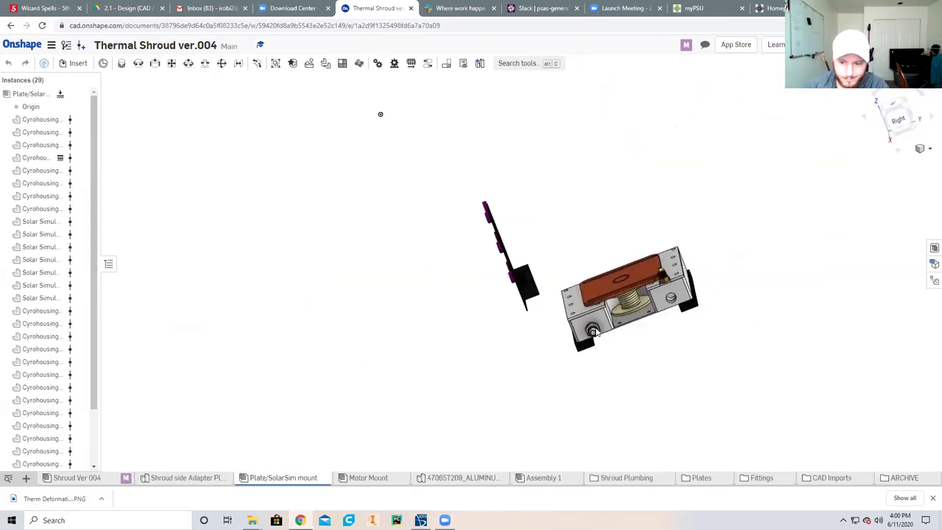
pyautogui.moveTo(543, 329); pyautogui.dragTo(680, 324)
pyautogui.scroll(3, 748, 390)
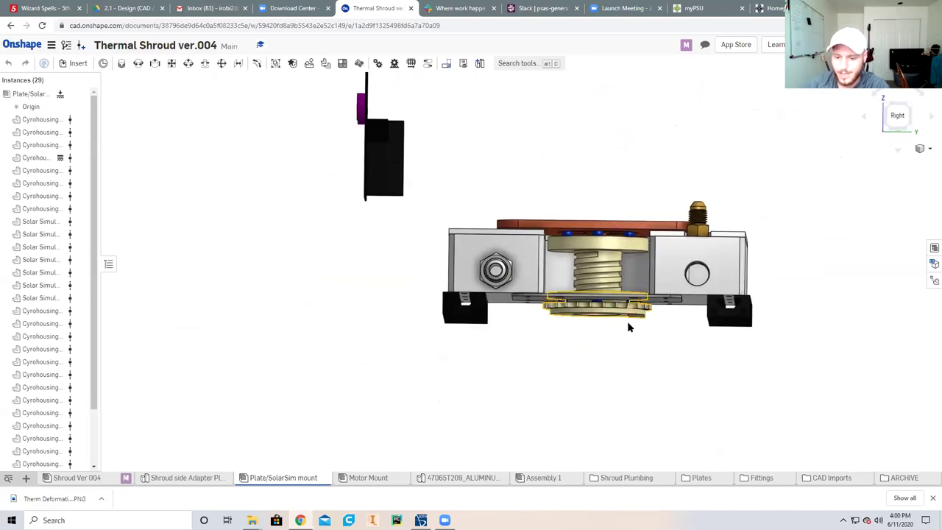
pyautogui.scroll(5, 625, 325)
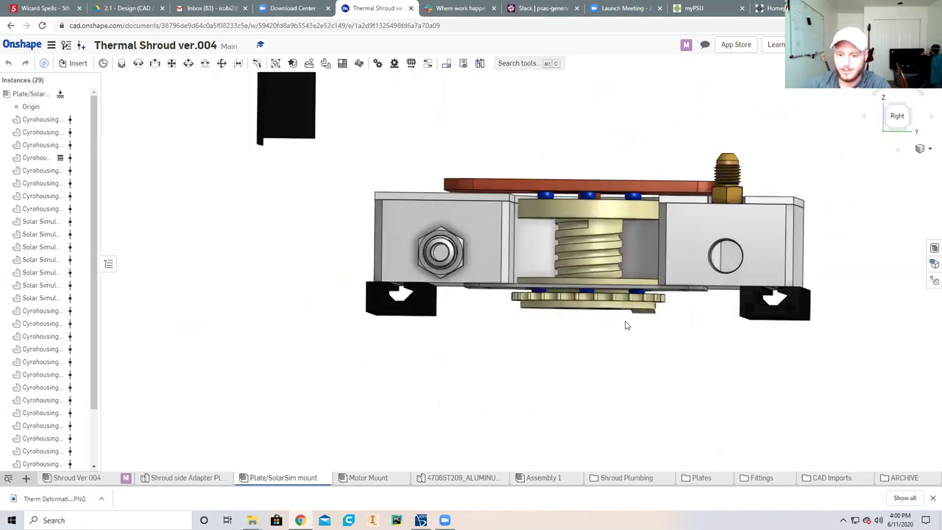
pyautogui.scroll(1, 626, 326)
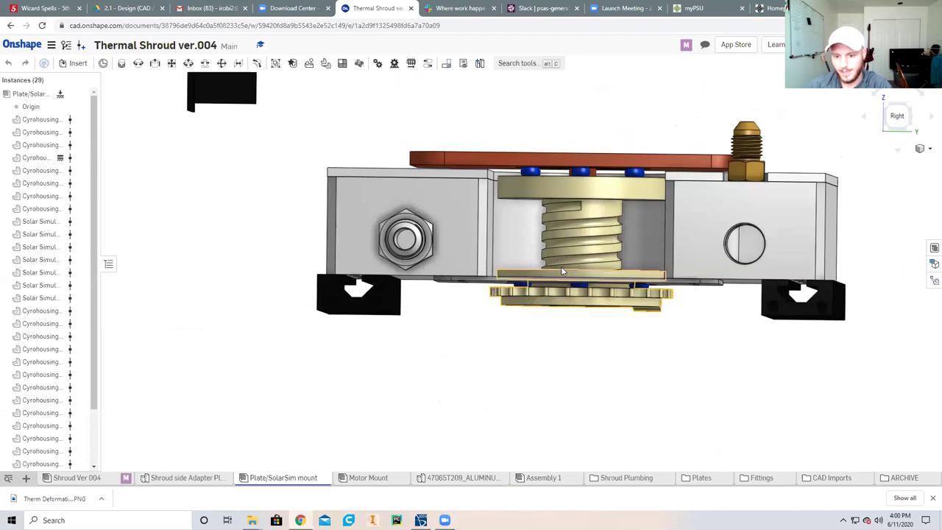
pyautogui.press('Down')
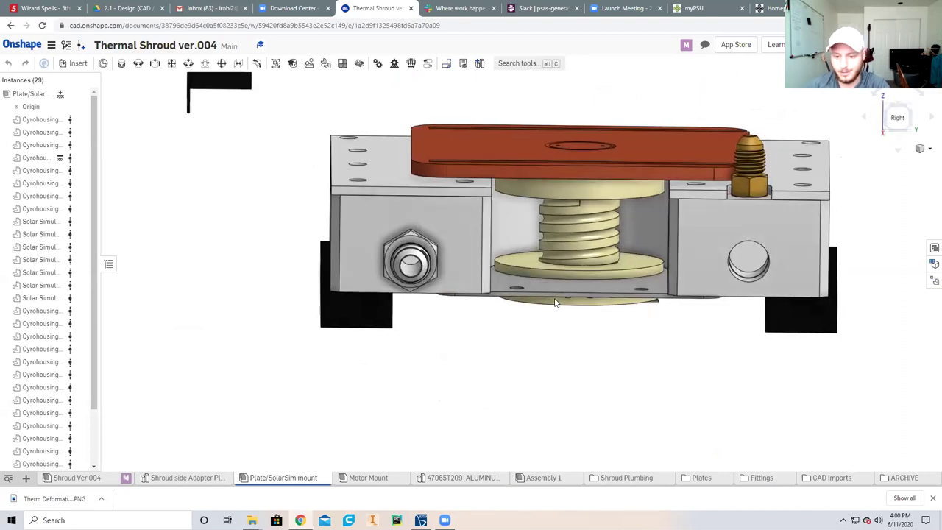
# Examine the turntable's toothed sprocket and the thin plate above it from slightly below the Plate/SolarSim mount
pyautogui.press('Up')
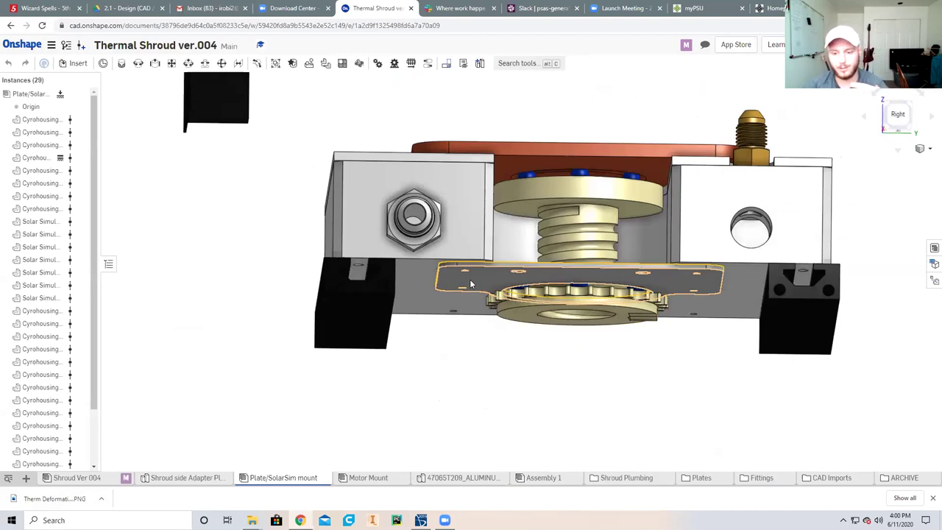
pyautogui.press('Down')
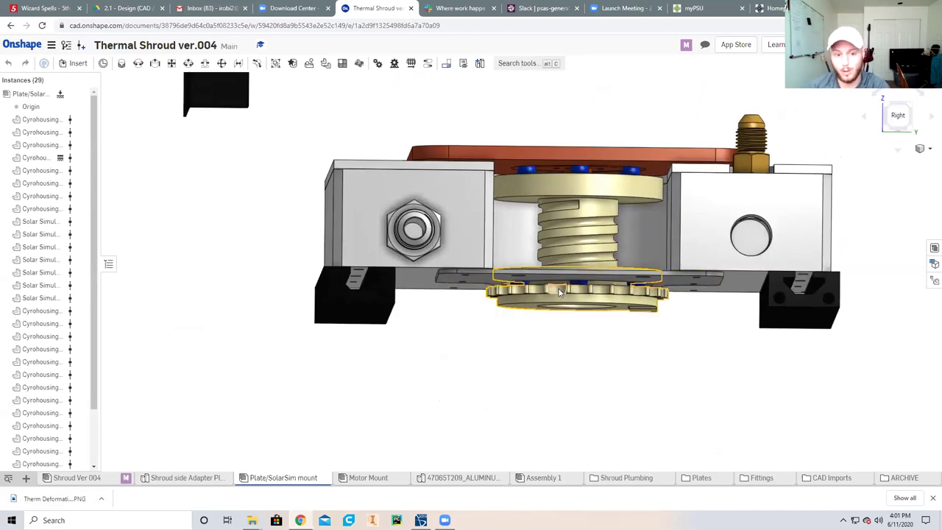
pyautogui.press('Down')
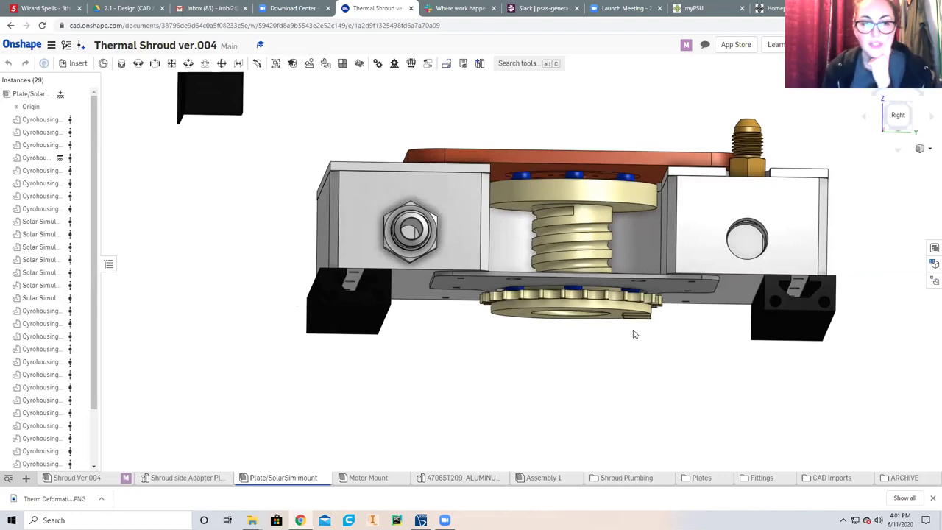
pyautogui.hotkey('shift', '4')
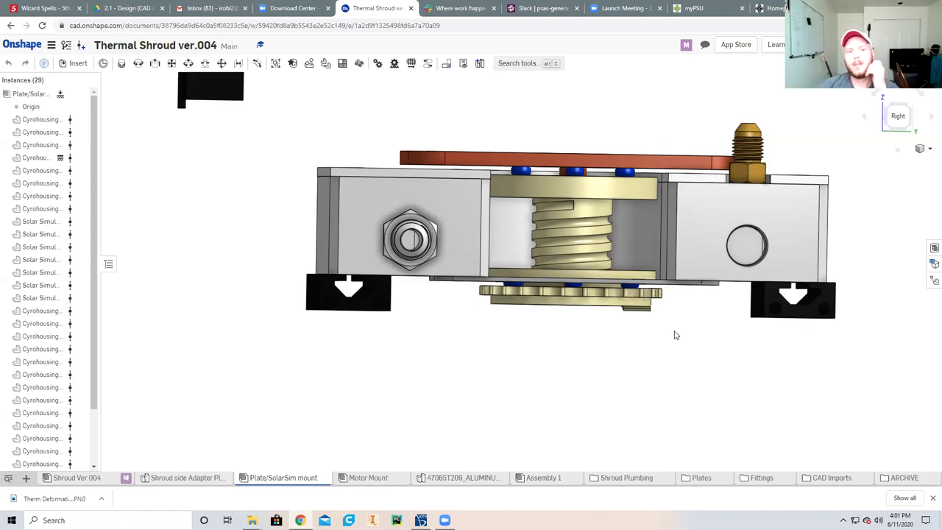
pyautogui.moveTo(673, 336)
pyautogui.mouseDown()
pyautogui.moveTo(684, 341)
pyautogui.moveTo(688, 330)
pyautogui.moveTo(682, 338)
pyautogui.mouseUp()
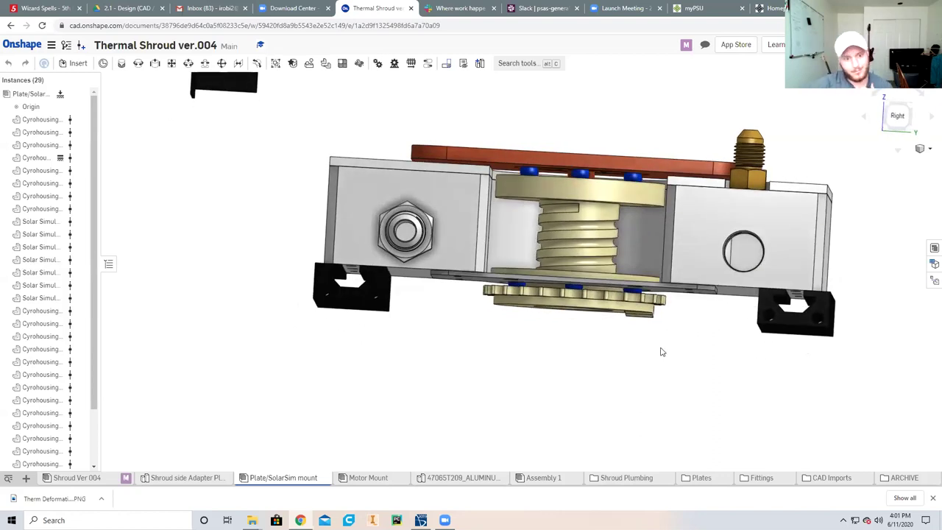
pyautogui.moveTo(661, 352); pyautogui.dragTo(689, 386)
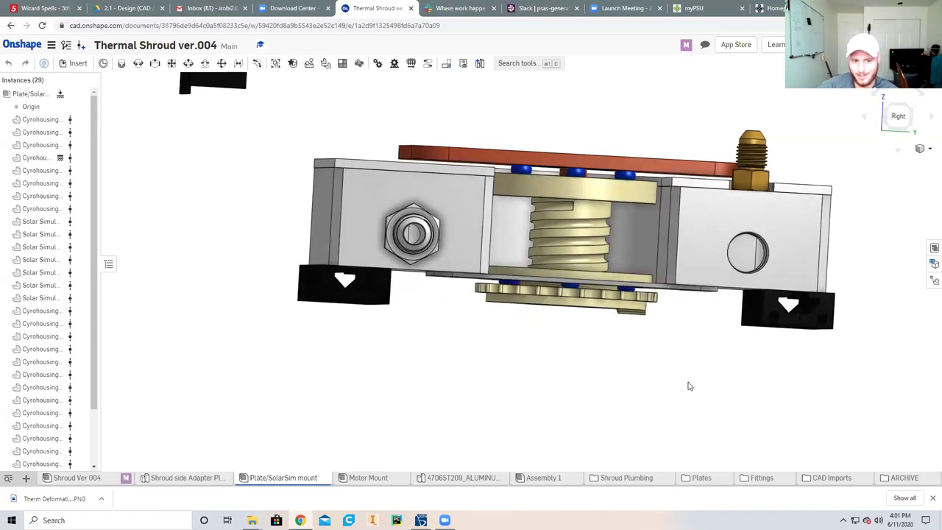
pyautogui.moveTo(689, 386); pyautogui.dragTo(684, 385)
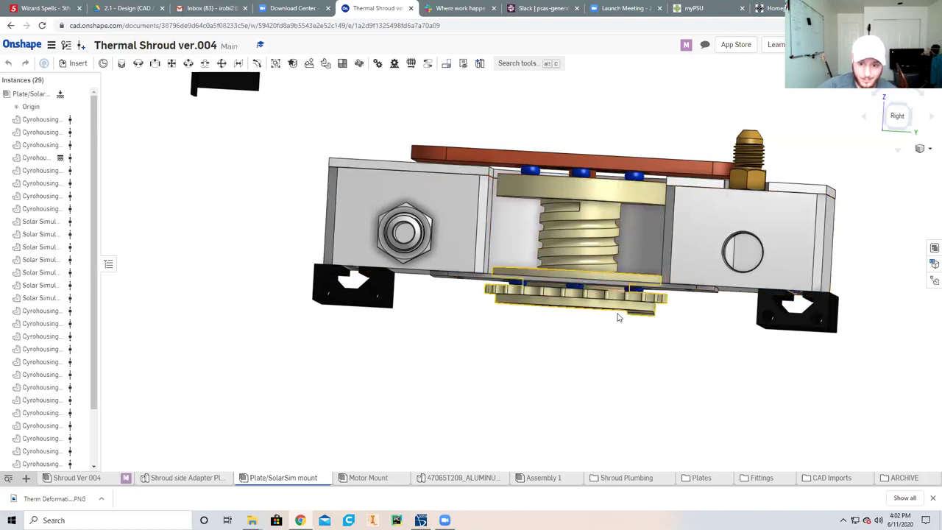
# Examine the turntable's threaded shaft and its two round flanges from above and from the side
pyautogui.press('Down')
pyautogui.press('Down')
pyautogui.press('Up')
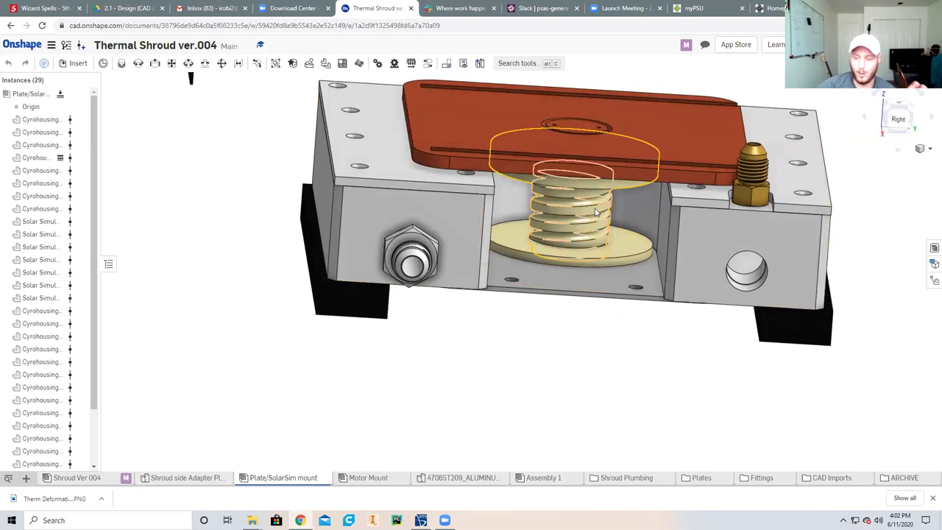
pyautogui.press('Up')
pyautogui.press('Up')
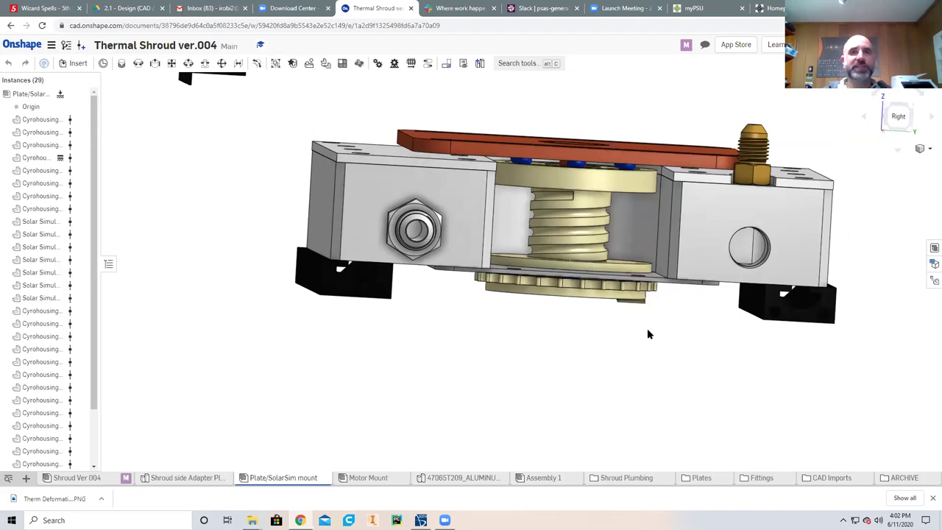
pyautogui.press('Down')
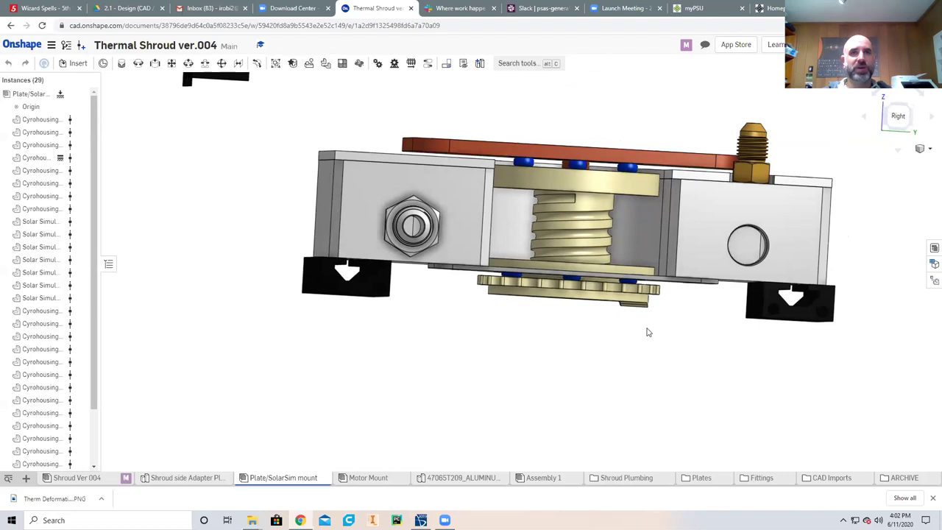
pyautogui.press('Down')
pyautogui.press('Down')
pyautogui.press('Up')
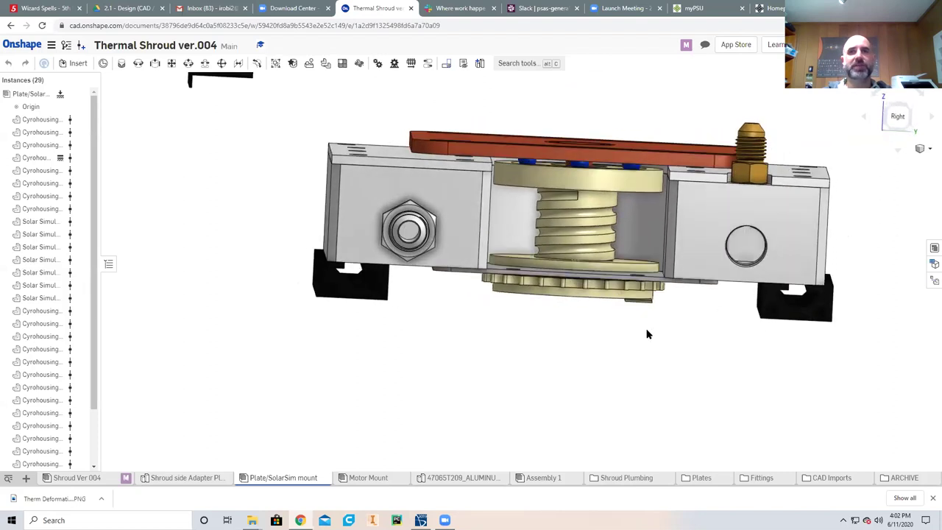
pyautogui.press('Up')
pyautogui.press('Down')
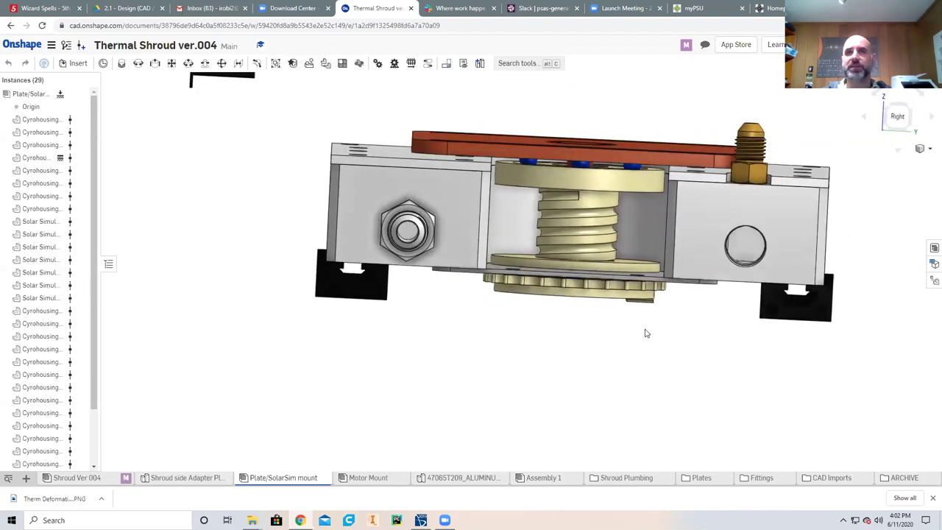
pyautogui.press('Up')
pyautogui.press('Down')
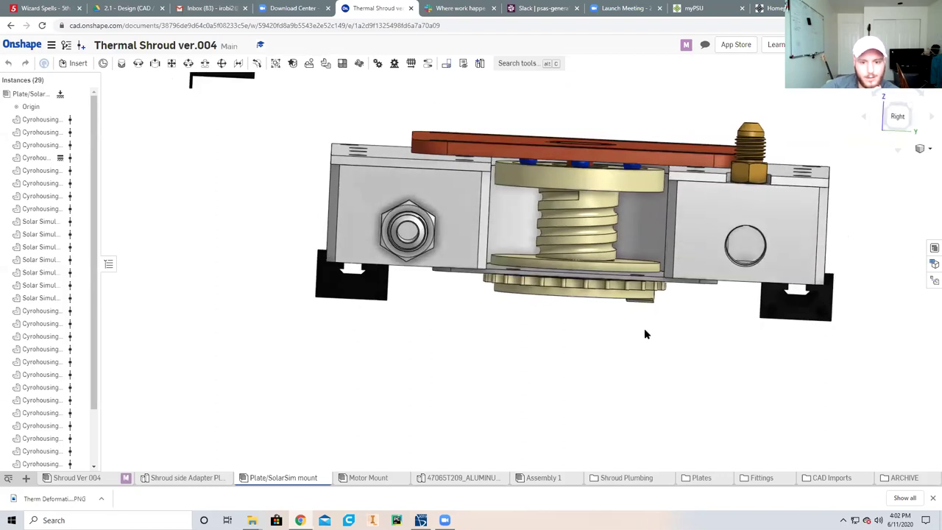
pyautogui.press('Up')
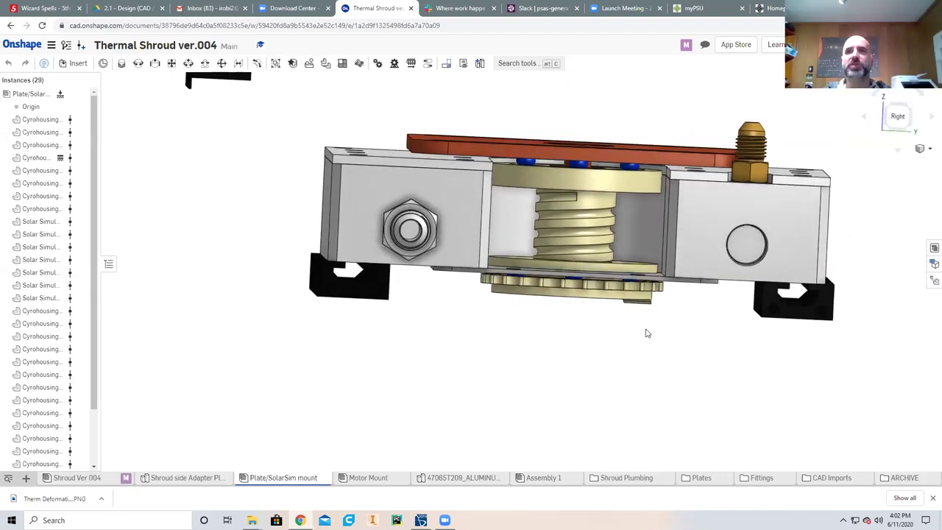
pyautogui.press('Down')
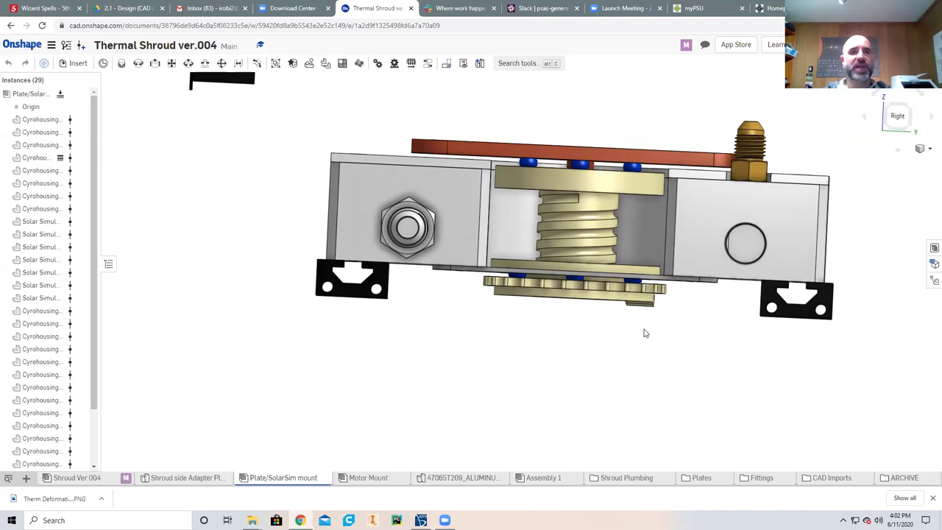
pyautogui.press('Down')
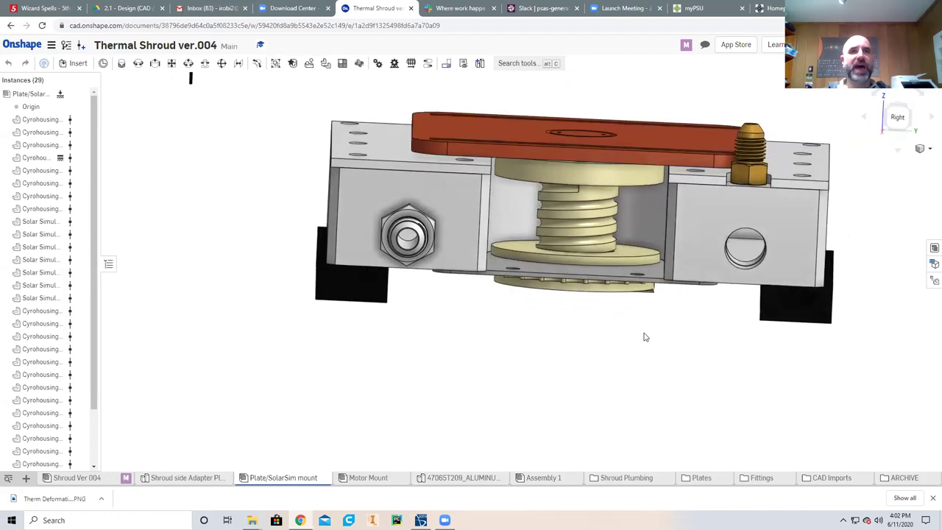
pyautogui.press('Up')
pyautogui.press('Right')
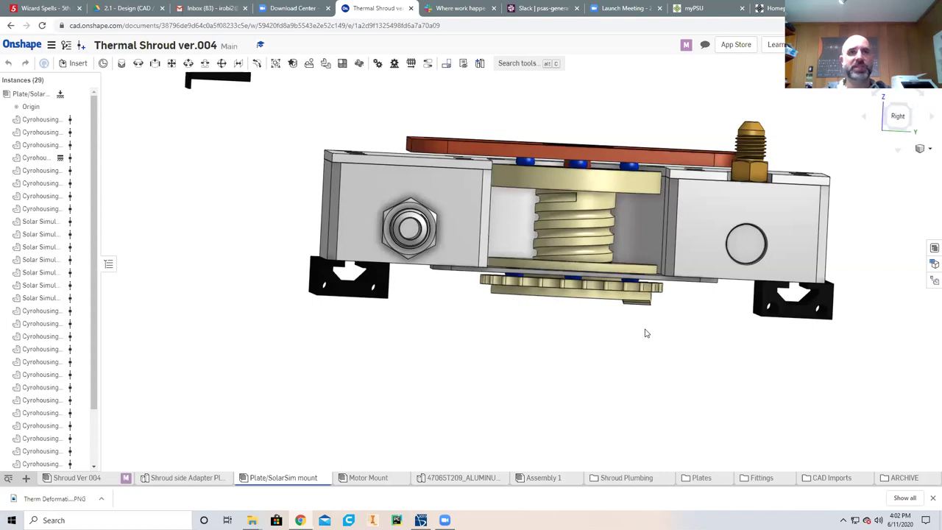
pyautogui.press('Left')
pyautogui.press('Left')
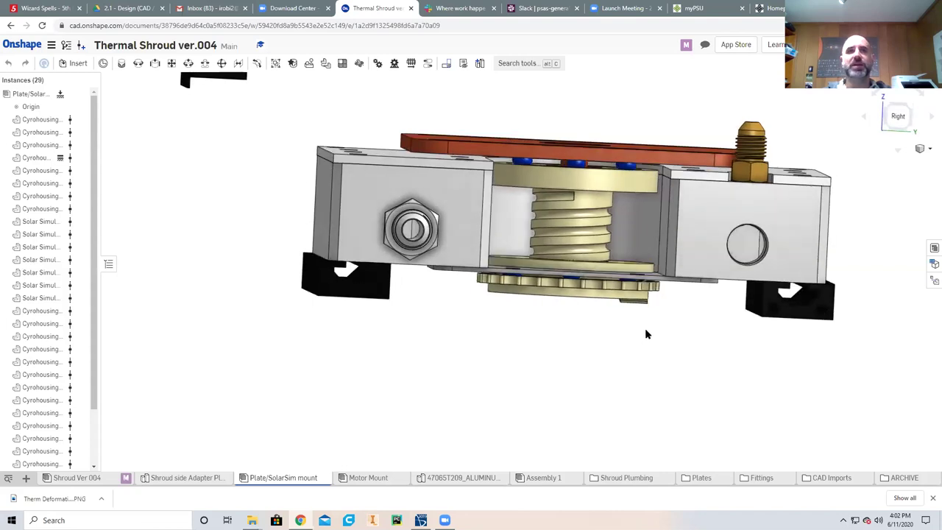
pyautogui.press('Right')
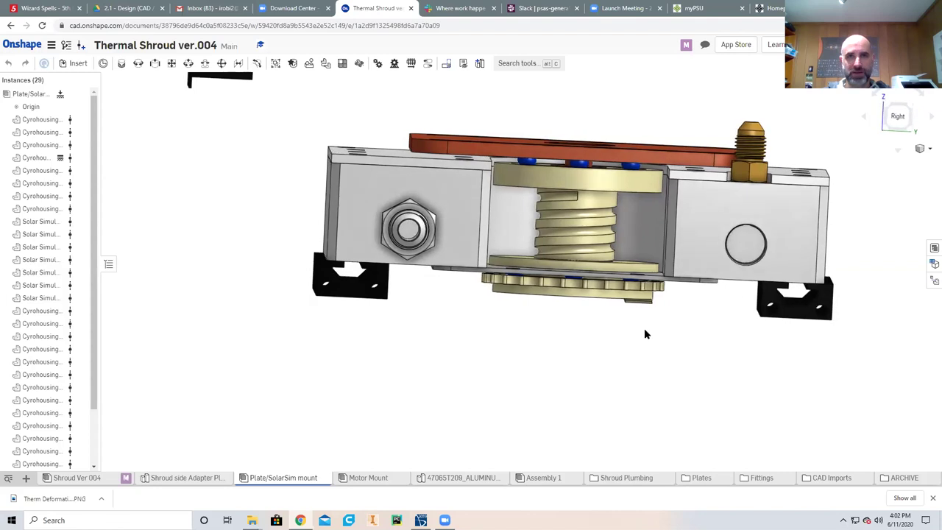
pyautogui.press('Left')
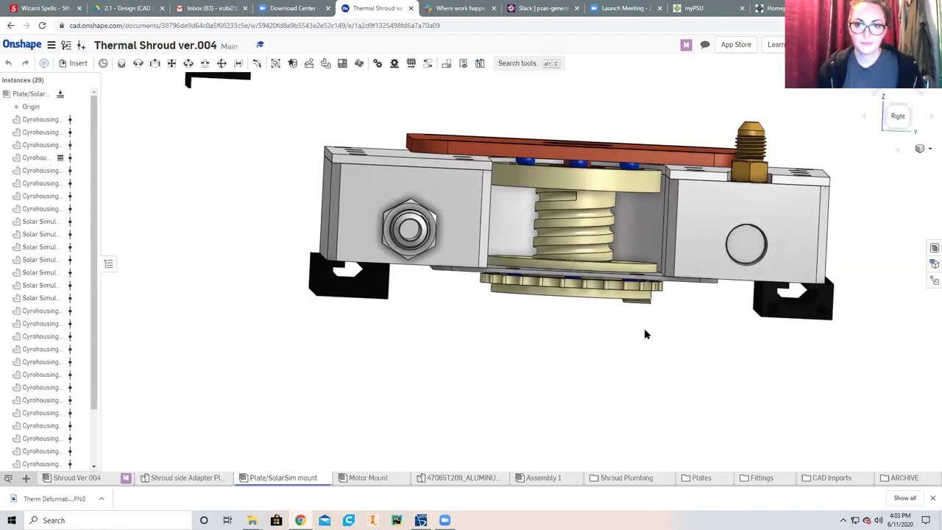
pyautogui.press('Up')
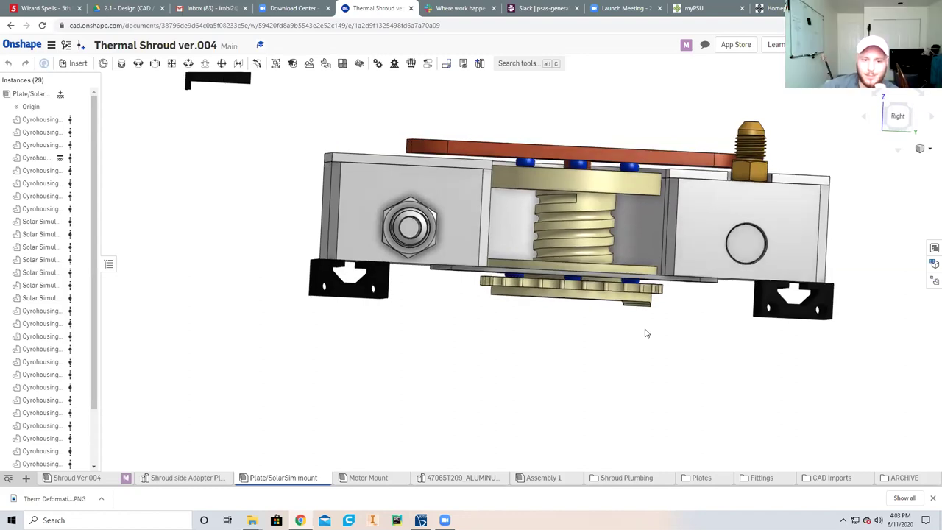
pyautogui.press('Right')
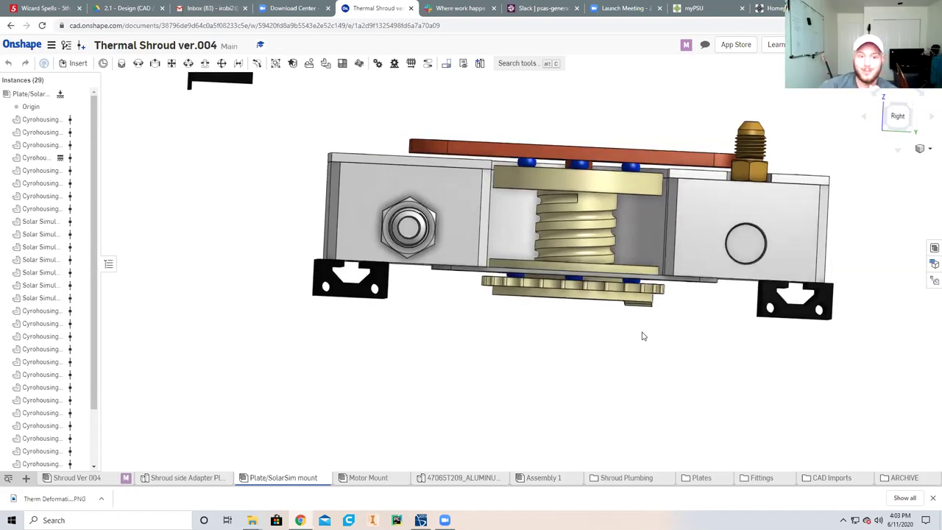
# View the turntable drive alternately from above and below, covering the threaded shaft and the sprocket under the housing
pyautogui.press('Down')
pyautogui.press('Up')
pyautogui.press('Up')
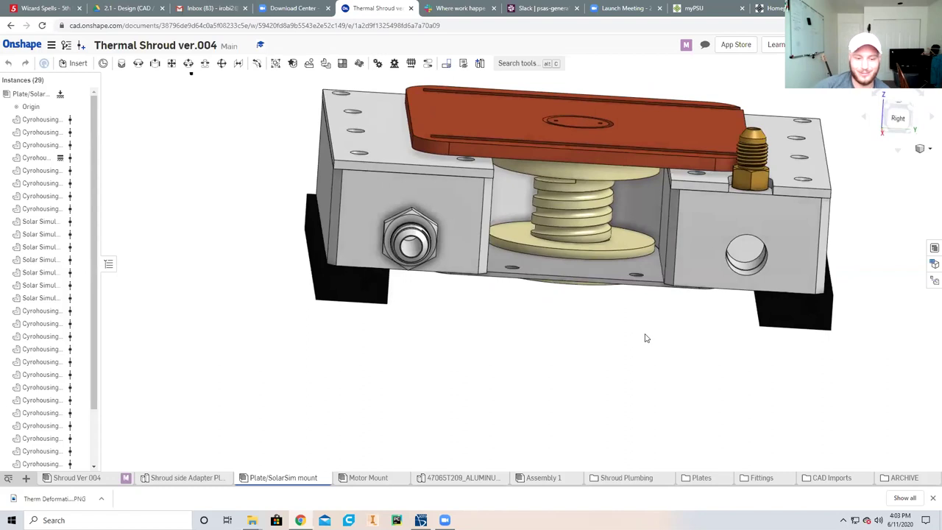
pyautogui.press('Down')
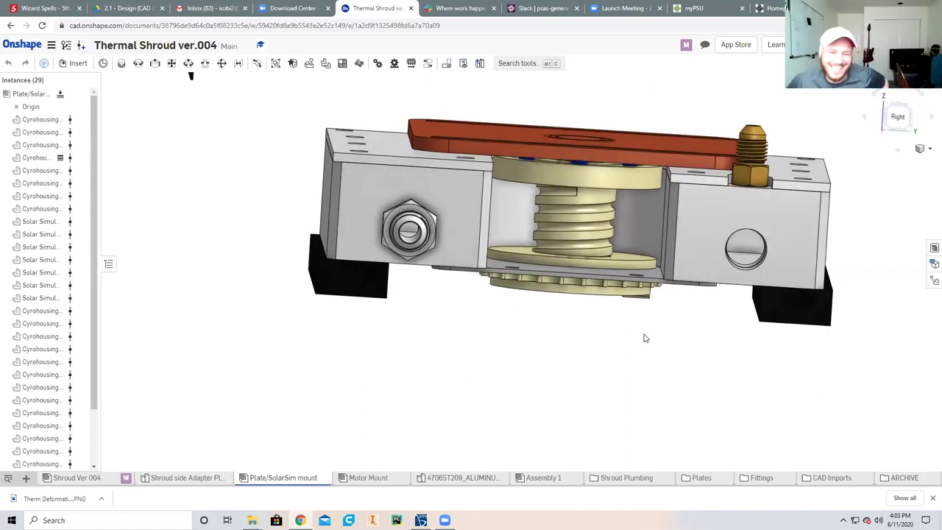
pyautogui.press('Down')
pyautogui.press('Up')
pyautogui.press('Up')
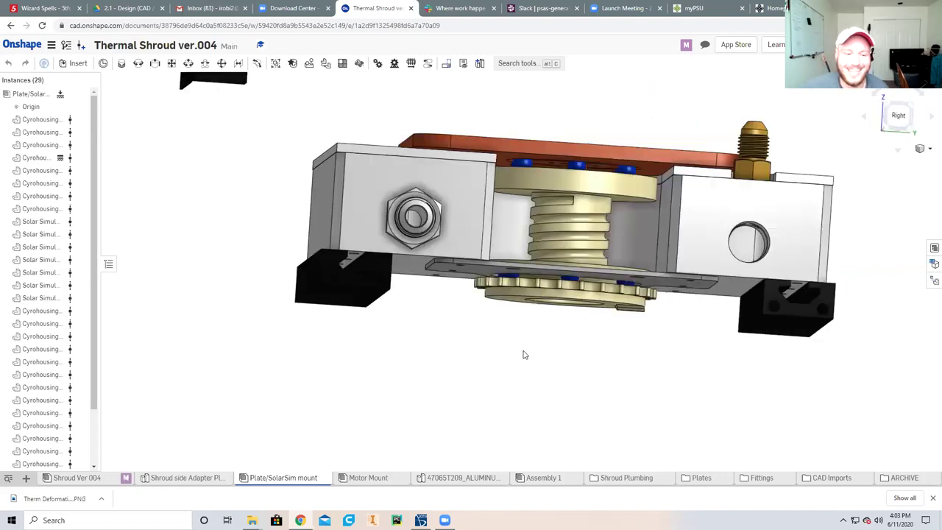
pyautogui.press('Up')
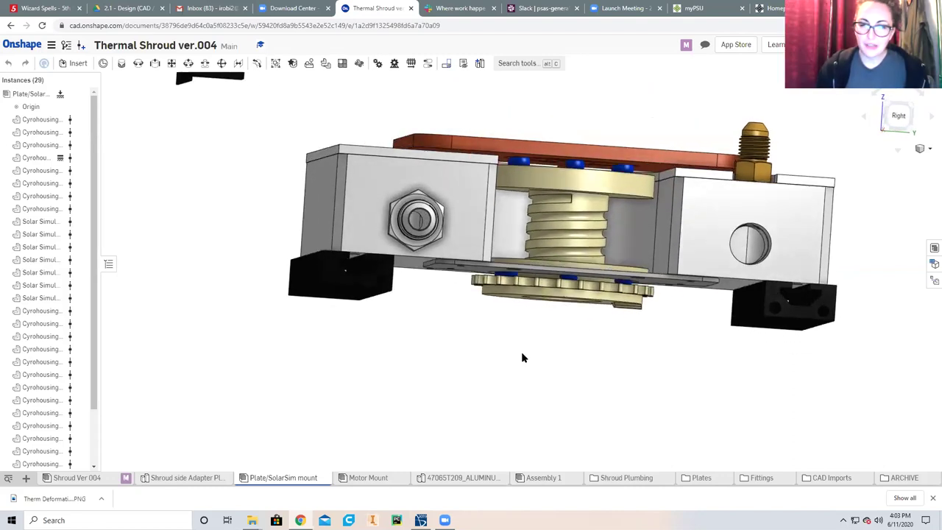
pyautogui.press('Down')
pyautogui.press('Down')
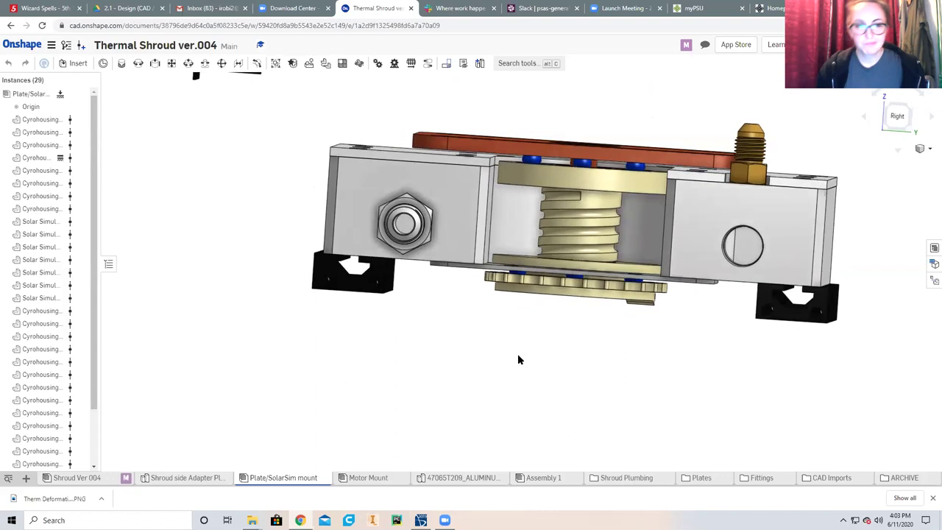
pyautogui.press('Down')
pyautogui.press('Down')
pyautogui.press('Down')
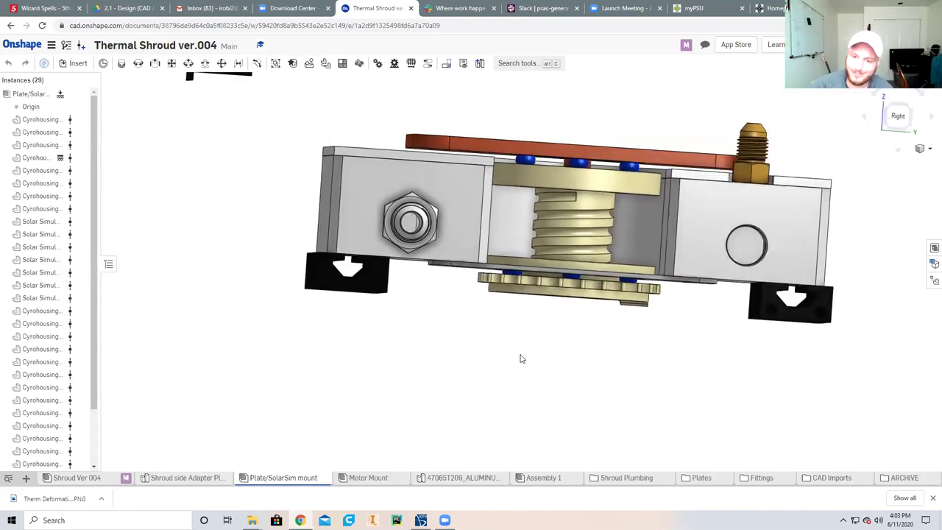
pyautogui.press('Up')
pyautogui.press('Up')
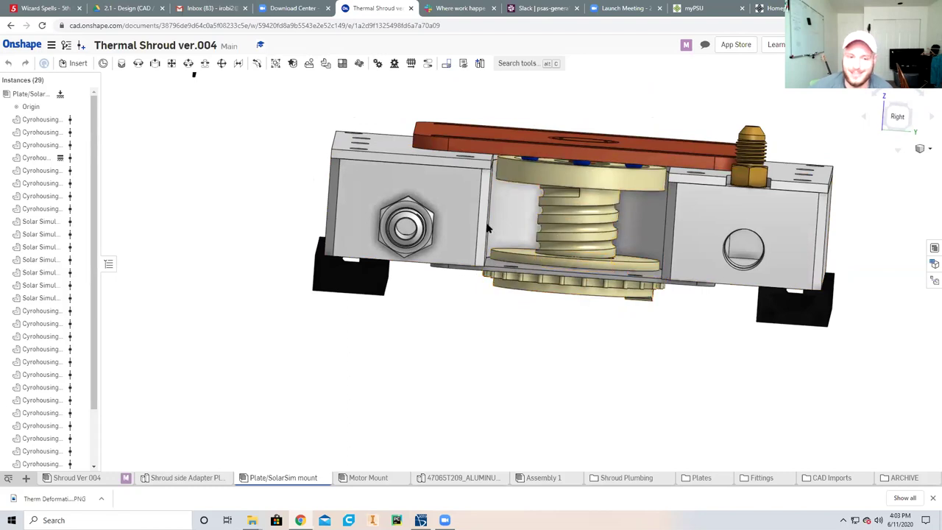
pyautogui.press('Down')
pyautogui.press('Down')
pyautogui.press('Down')
pyautogui.press('Down')
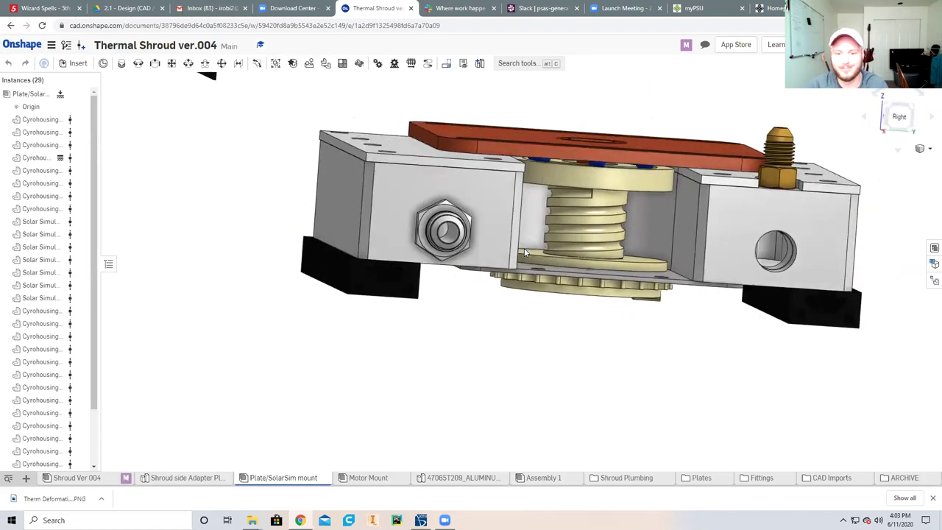
# View the whole Plate/SolarSim mount from raised and level angles, including the red plate, cryohousing blocks and fittings
pyautogui.press('Down')
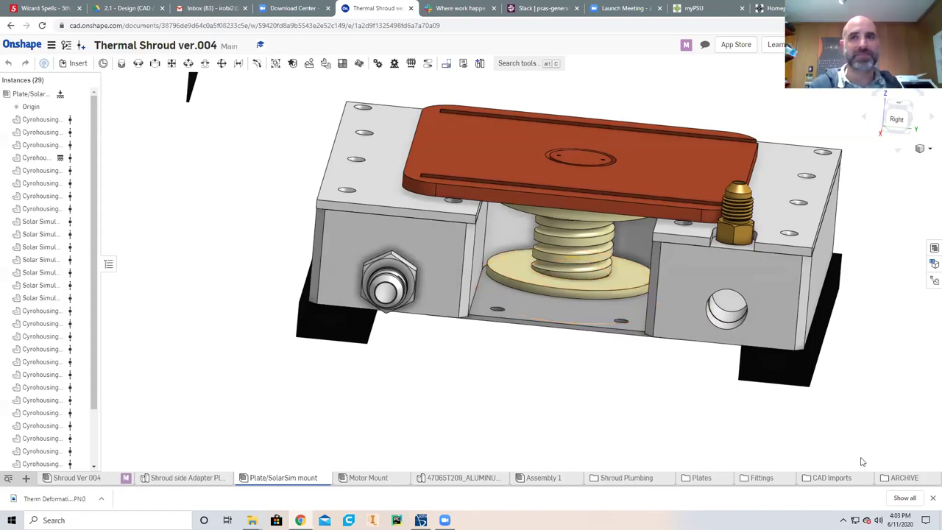
pyautogui.press('Left')
pyautogui.press('Up')
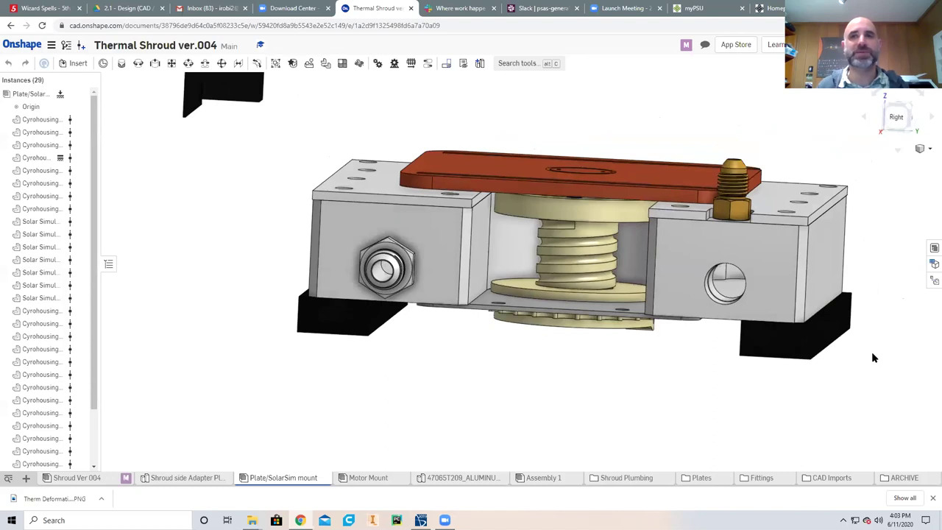
pyautogui.press('Up')
pyautogui.press('Up')
pyautogui.press('Up')
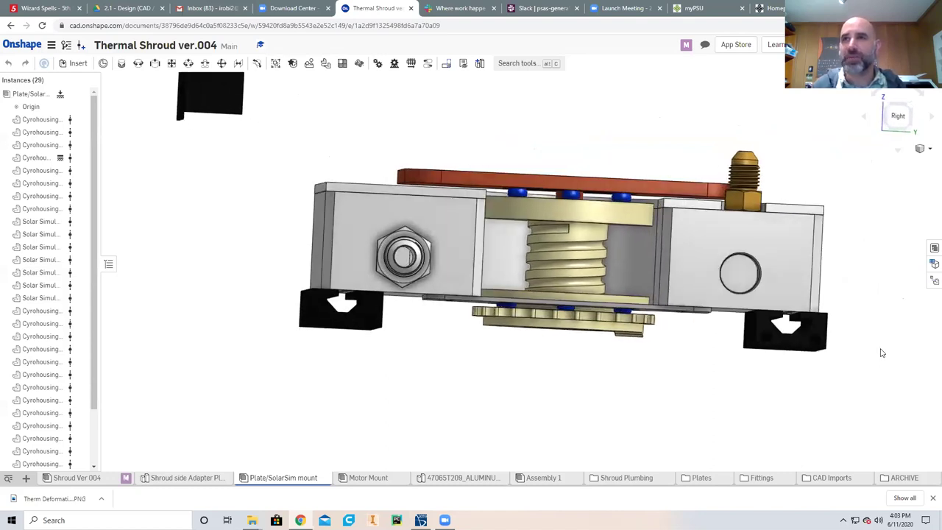
pyautogui.press('Down')
pyautogui.press('Down')
pyautogui.press('Down')
pyautogui.press('Down')
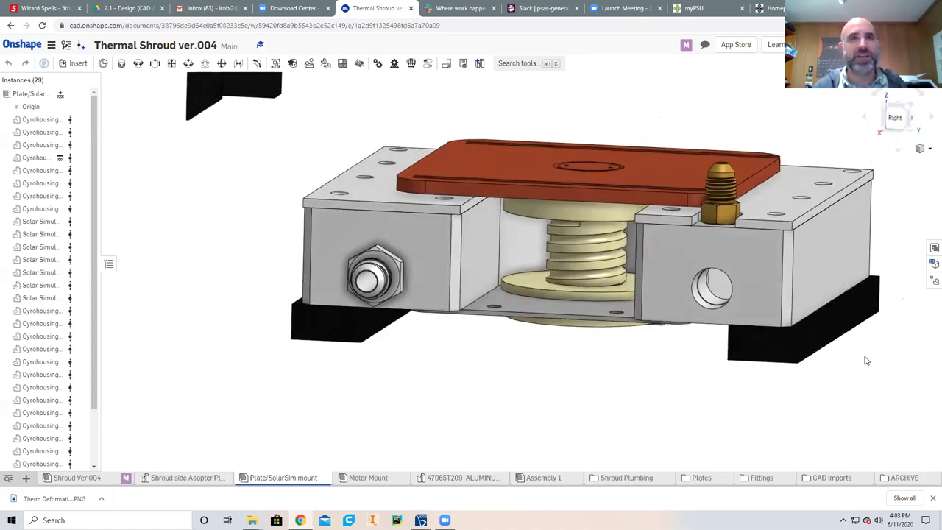
pyautogui.press('Up')
pyautogui.press('Up')
pyautogui.press('Up')
pyautogui.press('Up')
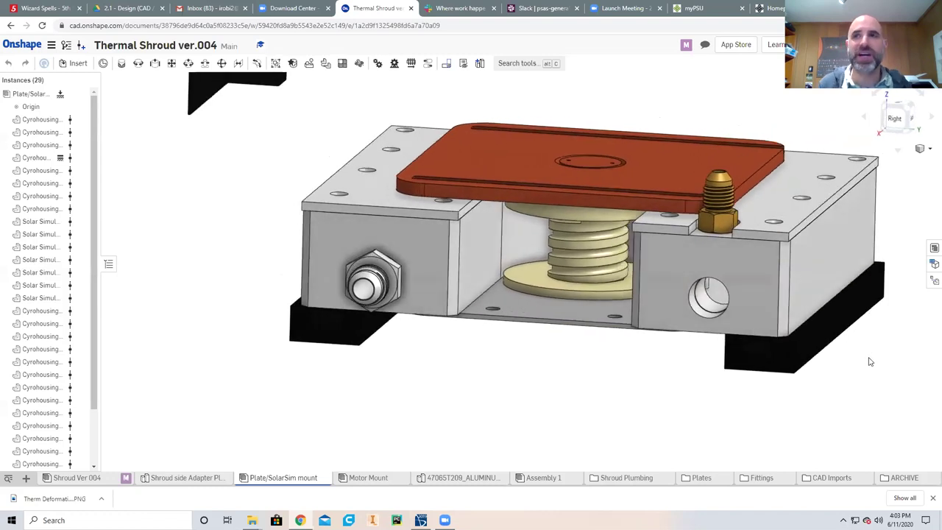
# Examine the Plate/SolarSim mount from its front-right corner and from above, covering the housing blocks, fittings and red plate
pyautogui.press('Right')
pyautogui.press('Right')
pyautogui.press('Right')
pyautogui.press('Right')
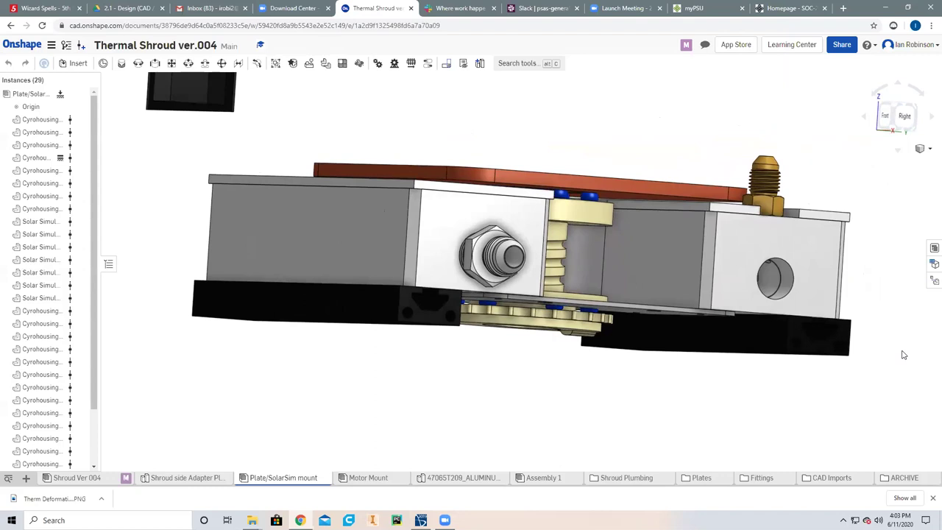
pyautogui.press('Down')
pyautogui.press('Down')
pyautogui.press('Down')
pyautogui.press('Left')
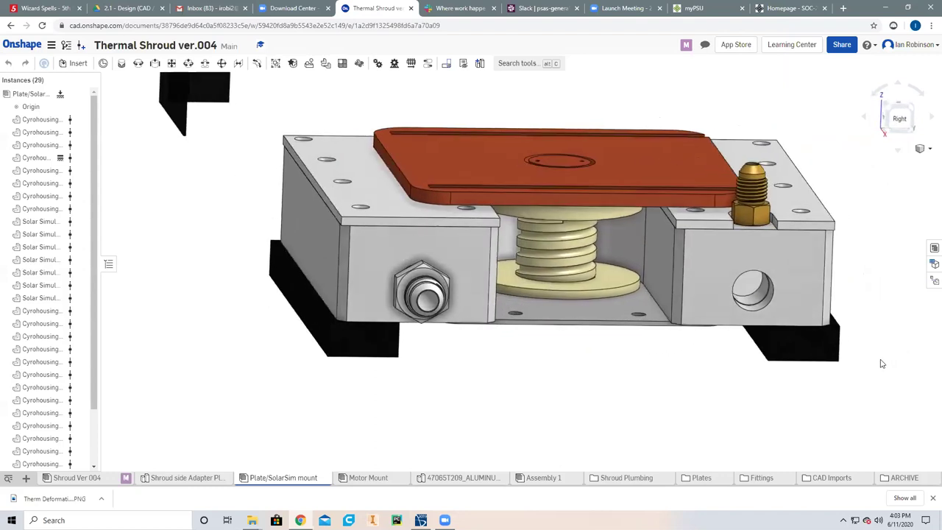
# View the whole Plate/SolarSim mount level from the right side, showing the threaded shaft, flanges and sprocket between the housing blocks
pyautogui.press('Right')
pyautogui.press('Up')
pyautogui.press('Left')
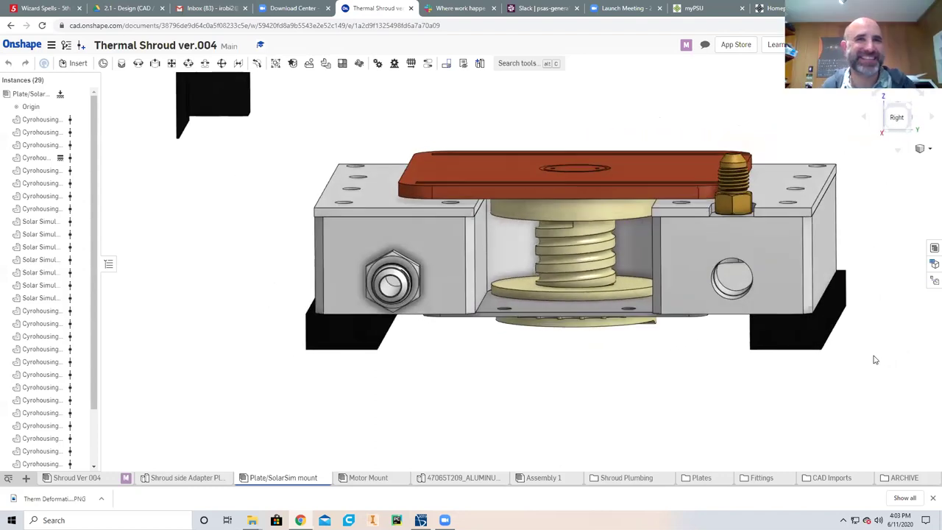
pyautogui.press('Up')
pyautogui.press('Up')
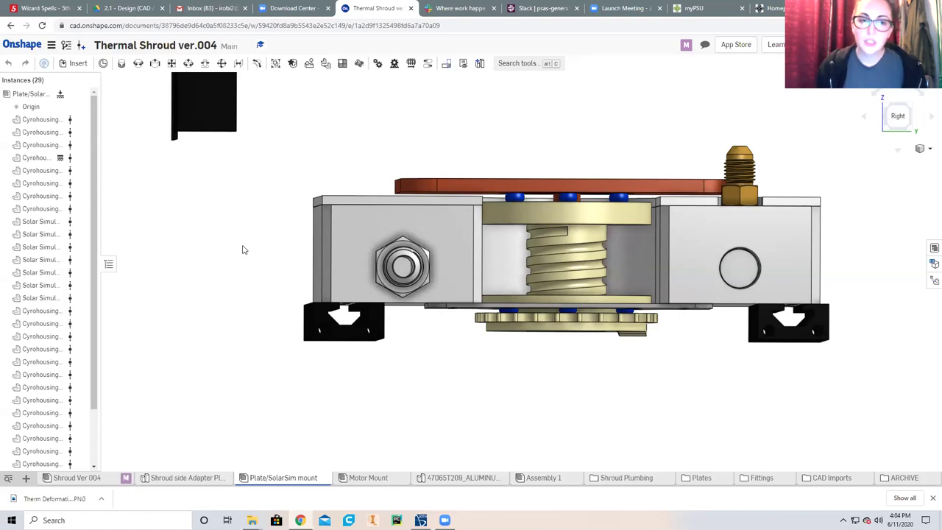
pyautogui.scroll(-2, 245, 251)
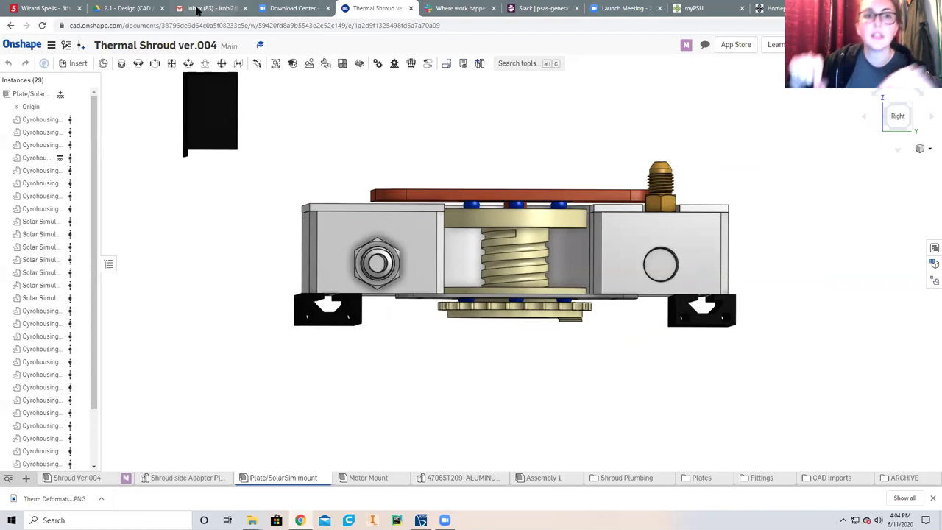
# Switch to Google Drive and open Final Cyro Pour P&ID.pdf from the Cryogenics & Plumbing folder under 2.1 - Design (CAD / P&IDs)
pyautogui.click(135, 9)
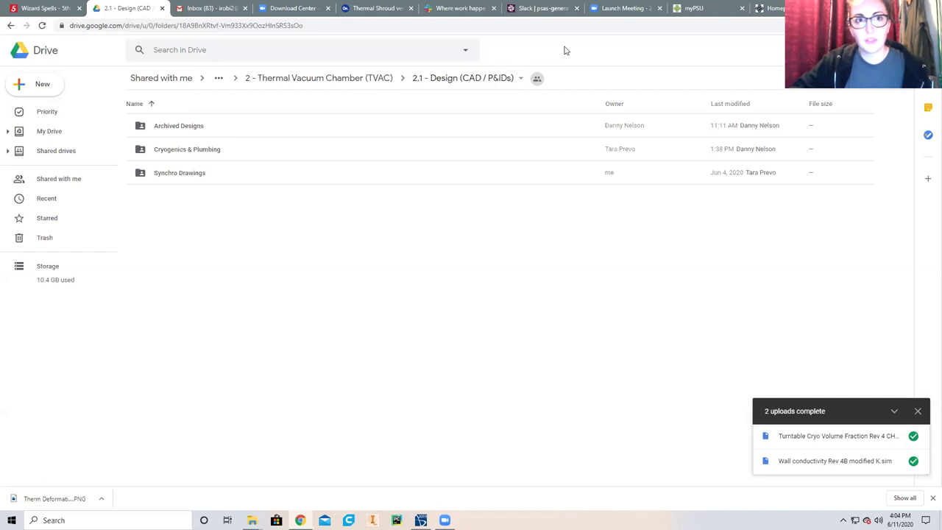
pyautogui.doubleClick(195, 153)
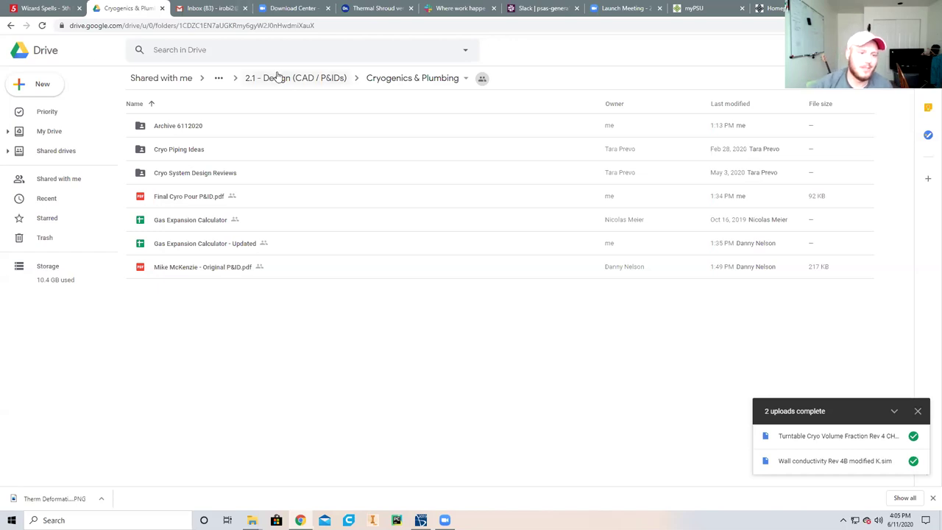
pyautogui.click(302, 78)
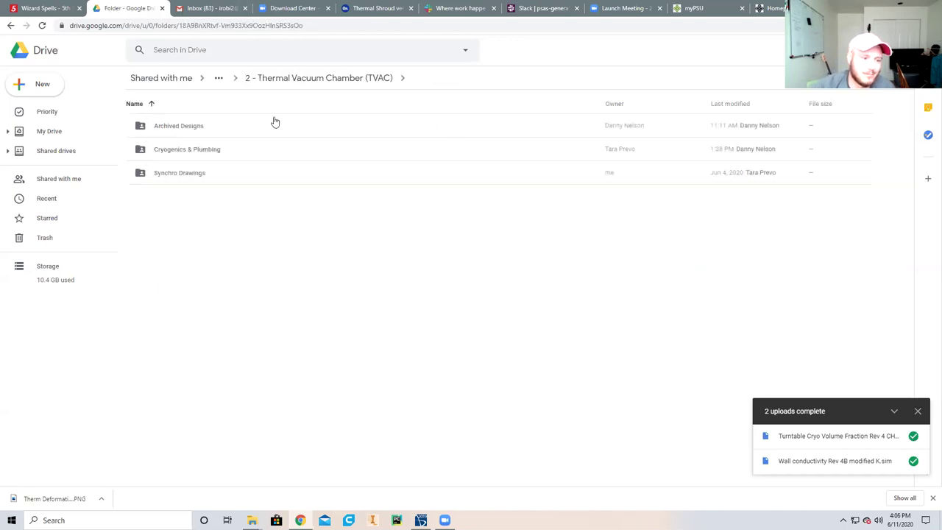
pyautogui.click(319, 80)
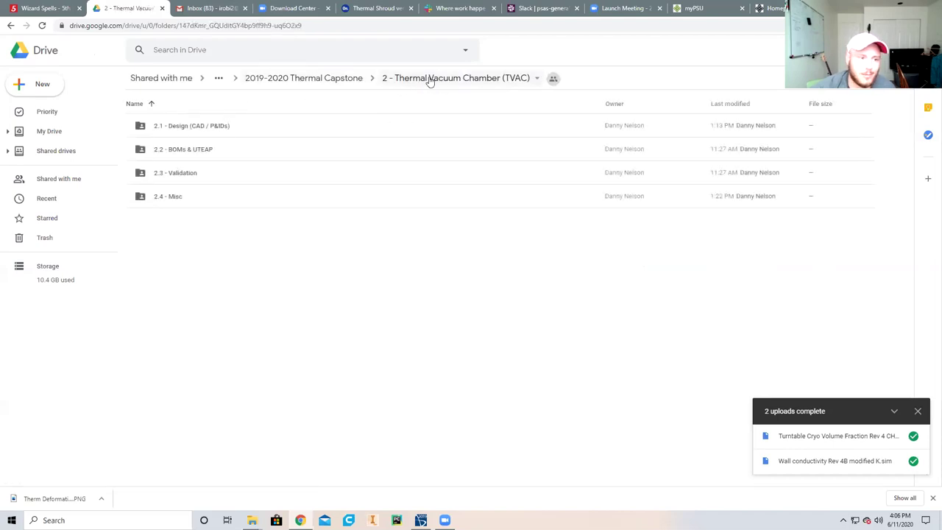
pyautogui.doubleClick(270, 135)
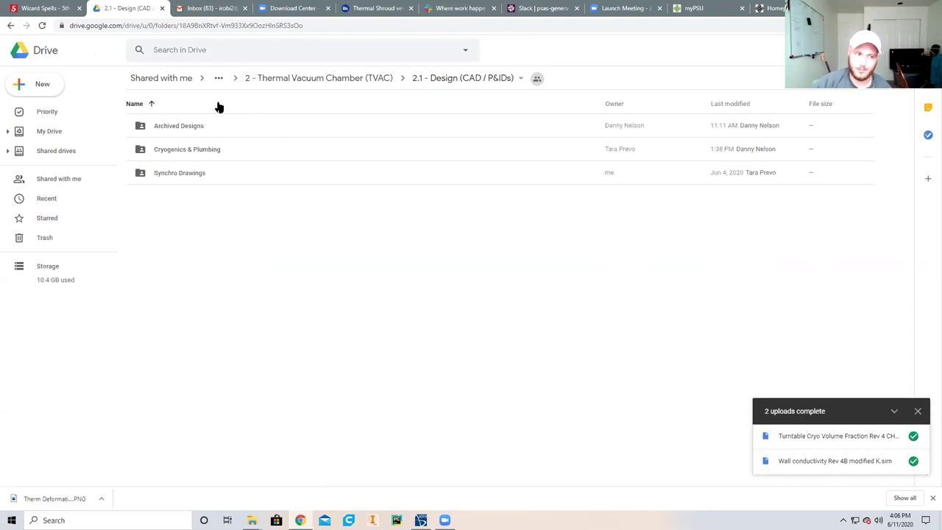
pyautogui.doubleClick(217, 151)
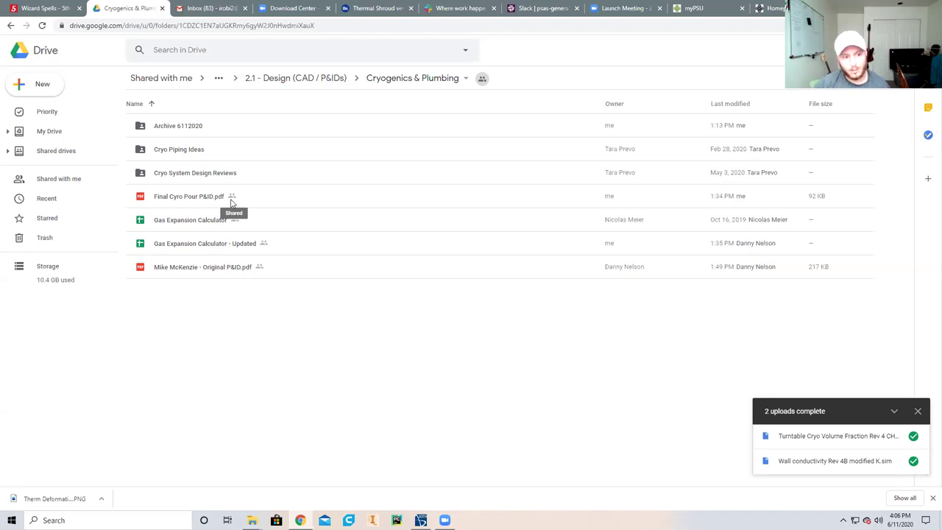
pyautogui.doubleClick(258, 196)
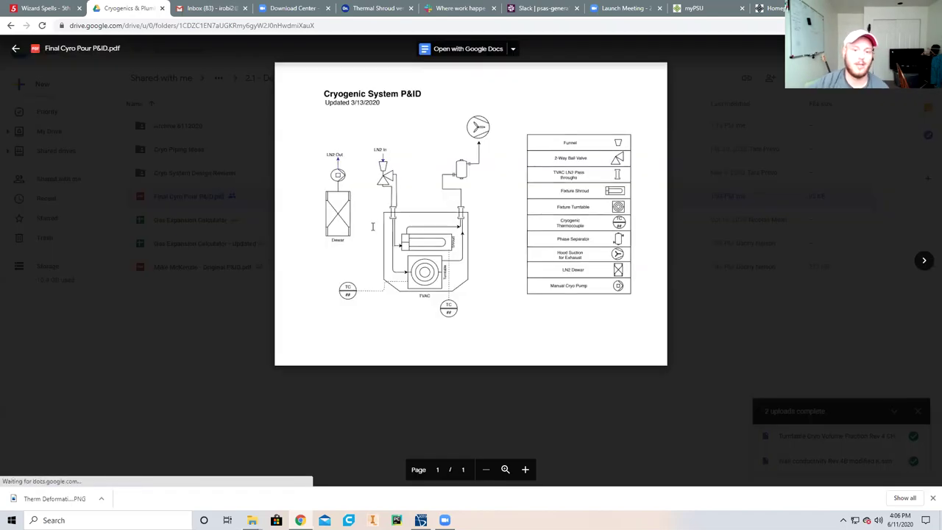
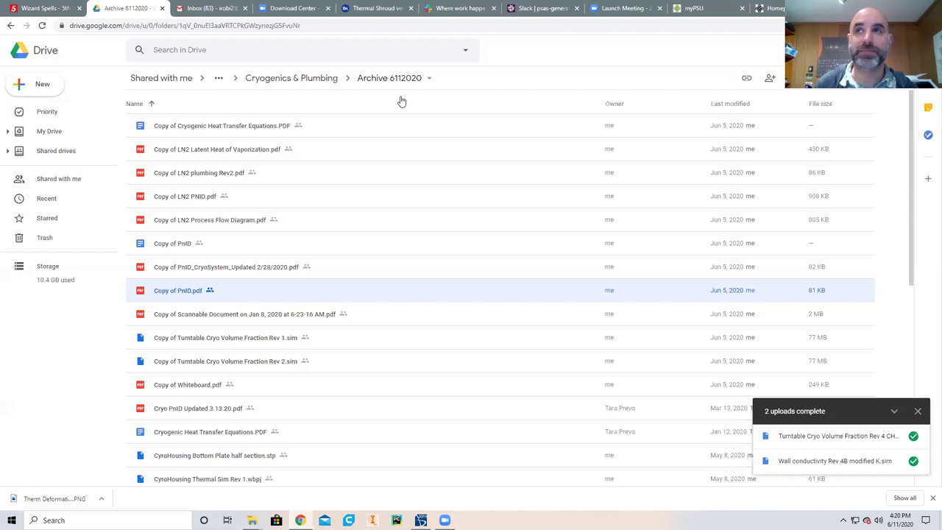
# Go to the 2.3 - Validation folder of the Thermal Vacuum Chamber (TVAC) section and look into Cryo Shroud Simulations
pyautogui.click(293, 79)
pyautogui.click(301, 77)
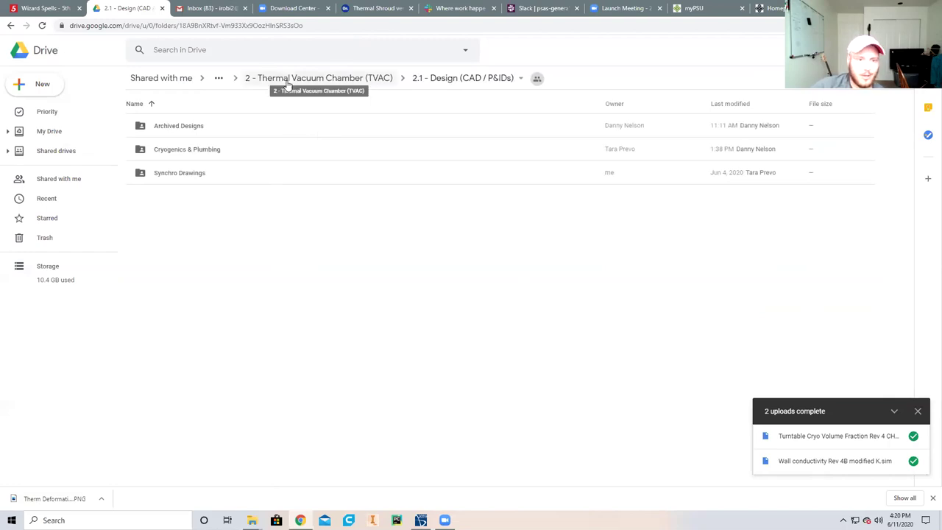
pyautogui.click(287, 84)
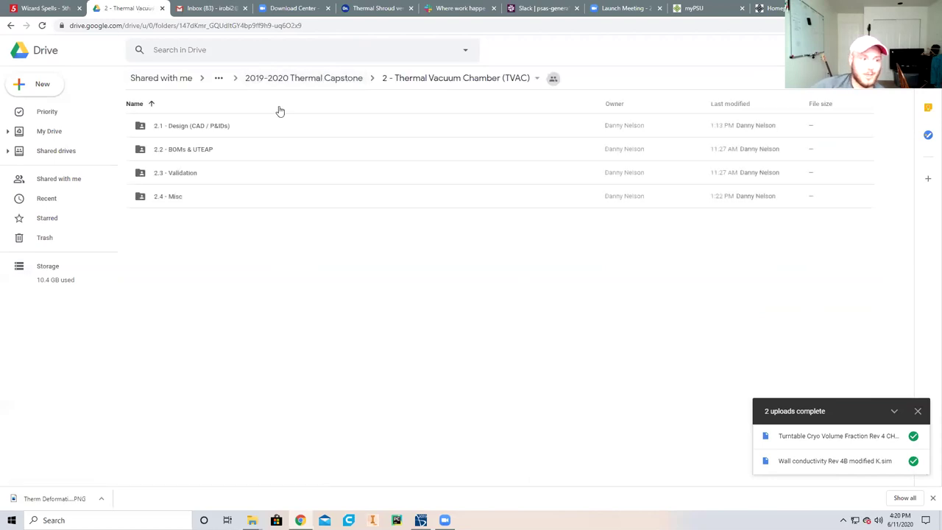
pyautogui.click(185, 176)
pyautogui.doubleClick(197, 175)
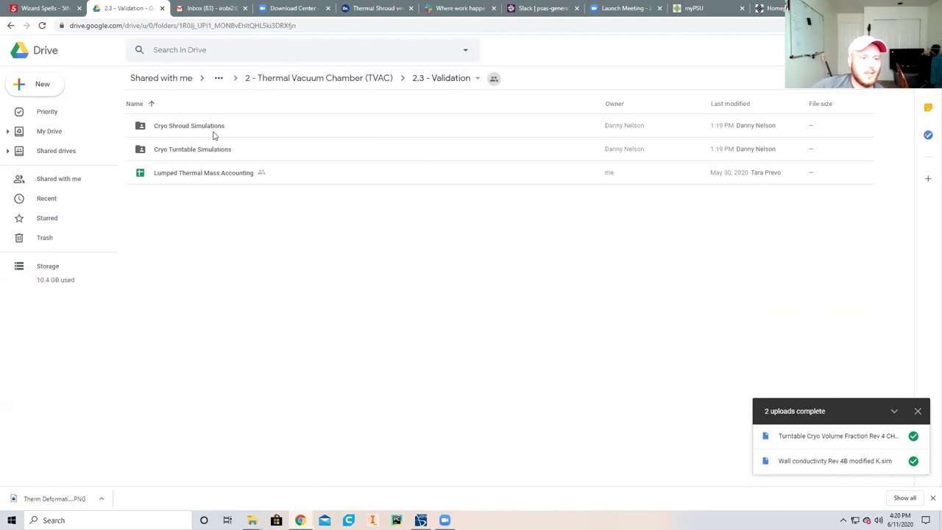
pyautogui.doubleClick(259, 129)
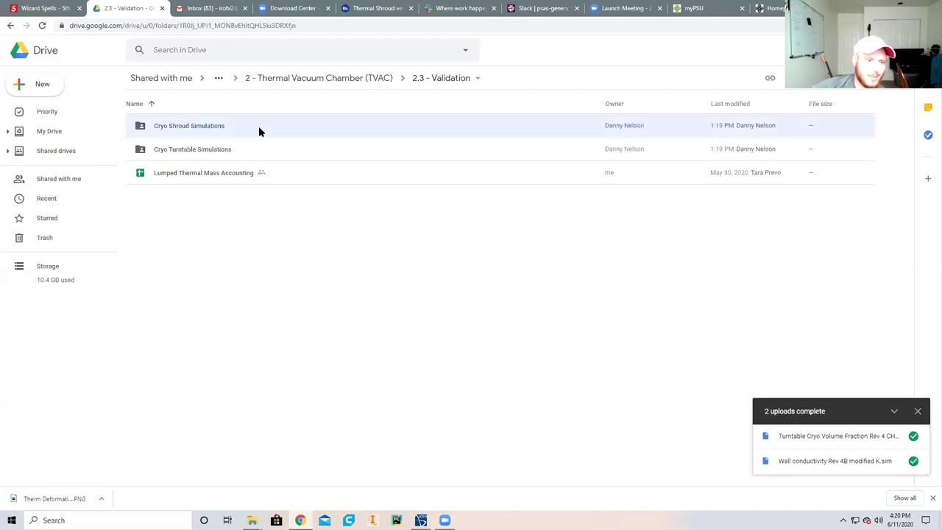
pyautogui.click(293, 79)
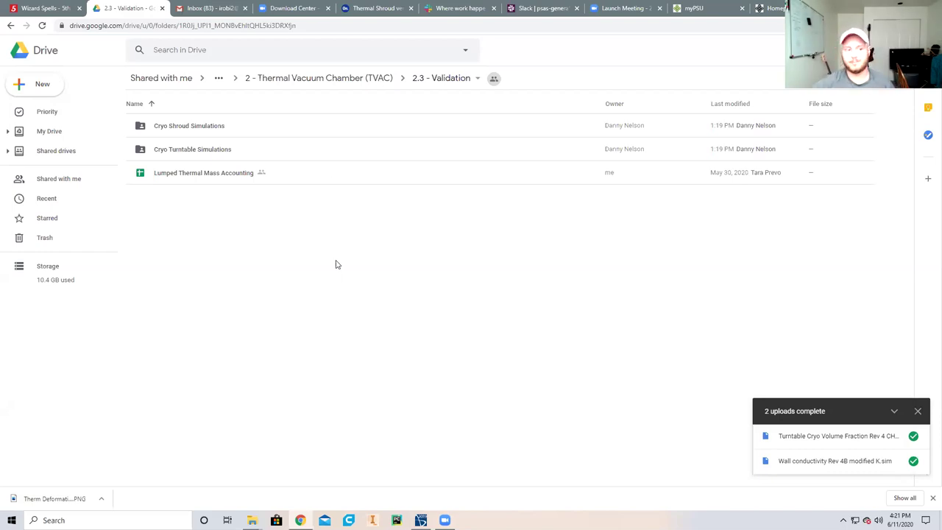
# Open the Cryo Turntable Simulations folder and look through its CyroHousing Thermal Sim Rev 1_files subfolder, returning to the simulation files
pyautogui.doubleClick(312, 148)
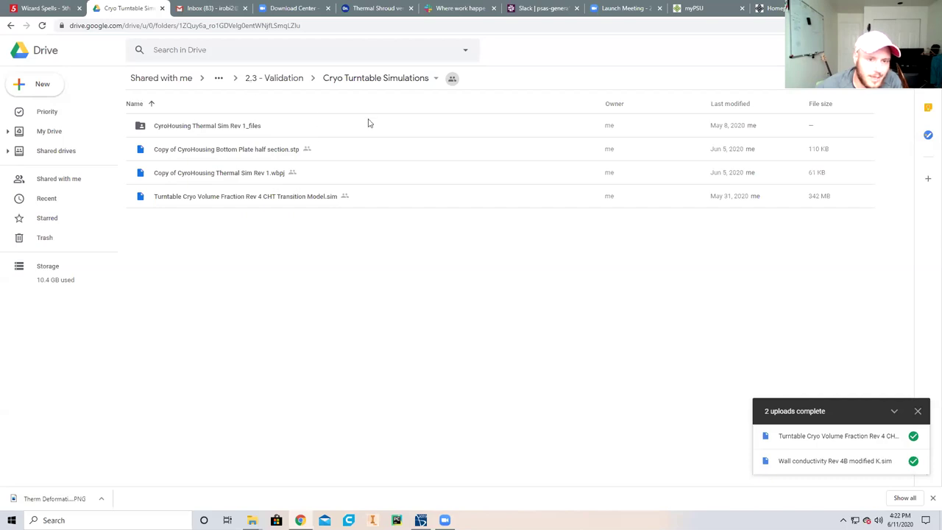
pyautogui.doubleClick(292, 129)
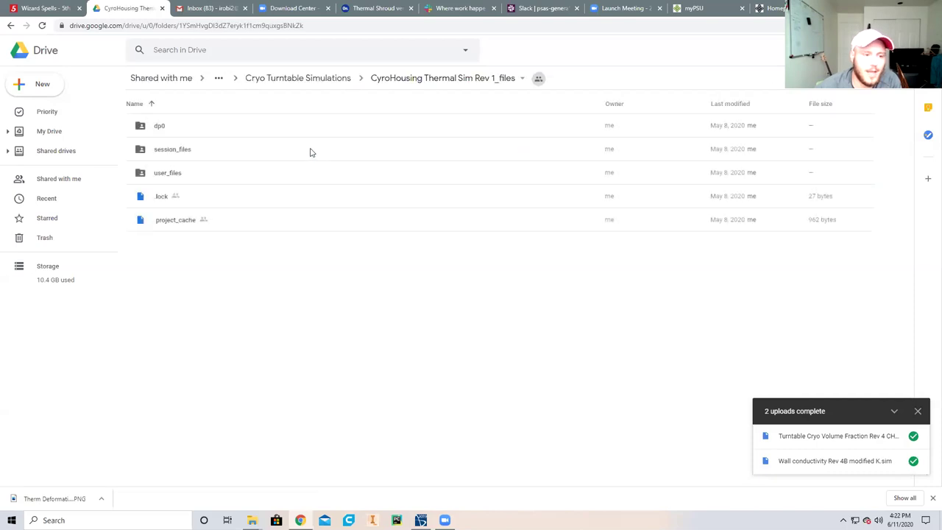
pyautogui.doubleClick(201, 156)
pyautogui.click(336, 89)
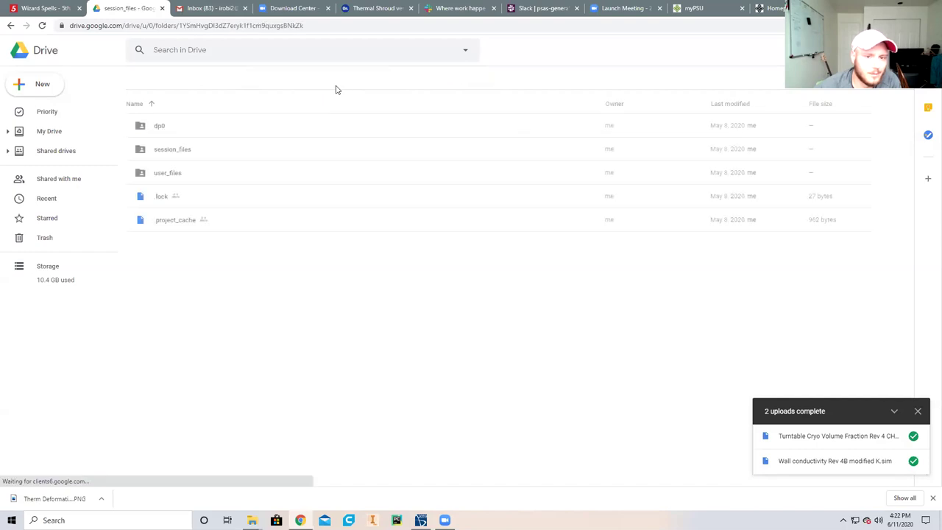
pyautogui.click(408, 81)
pyautogui.click(298, 79)
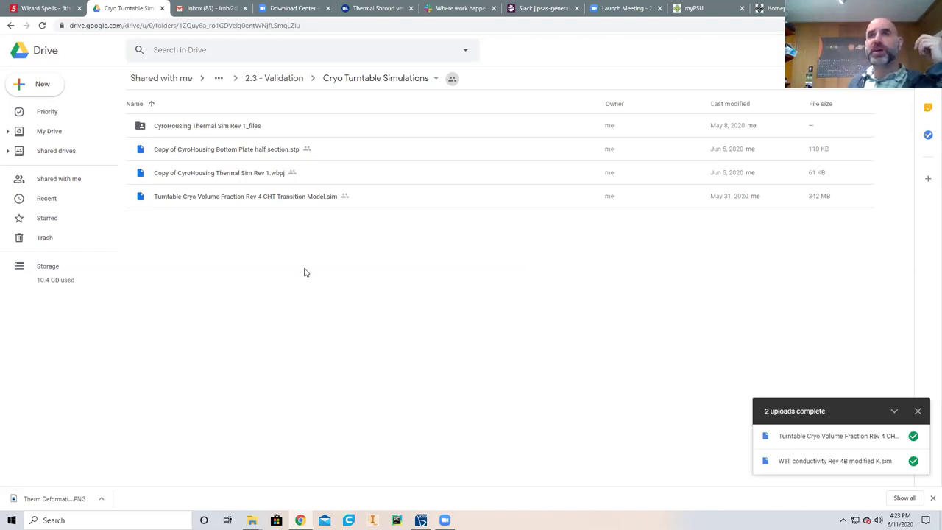
pyautogui.rightClick(237, 147)
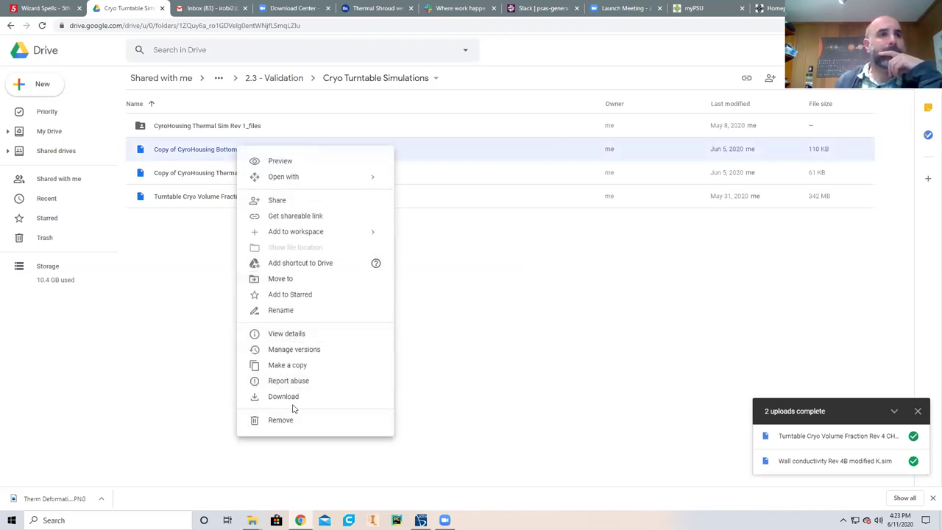
pyautogui.click(585, 240)
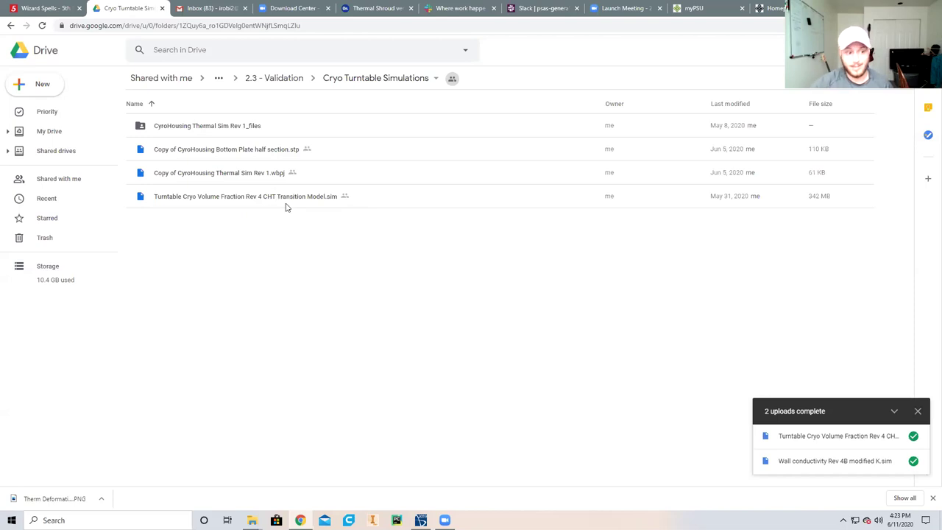
# Switch to Simcenter STAR-CCM+ and open all scenes of the Turntable Cryo Volume Fraction Rev 4 CHT Transition Model
pyautogui.click(420, 519)
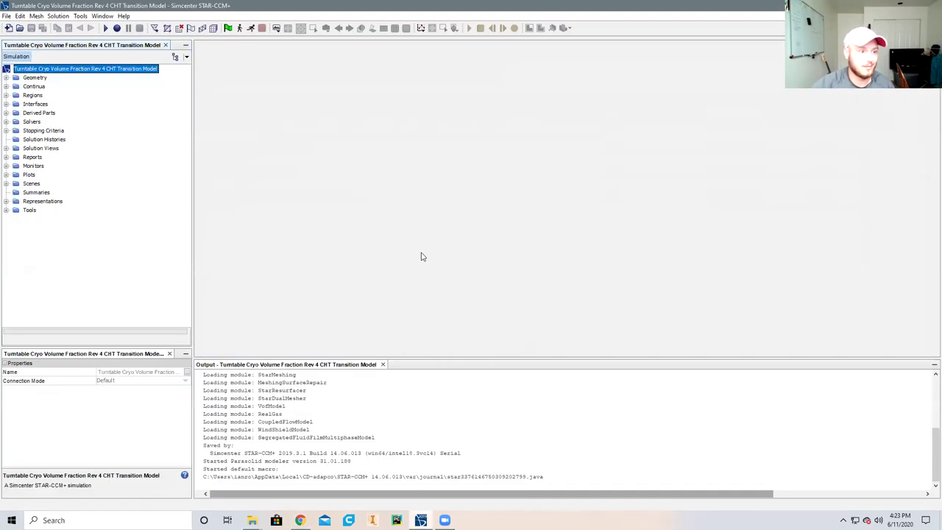
pyautogui.rightClick(31, 184)
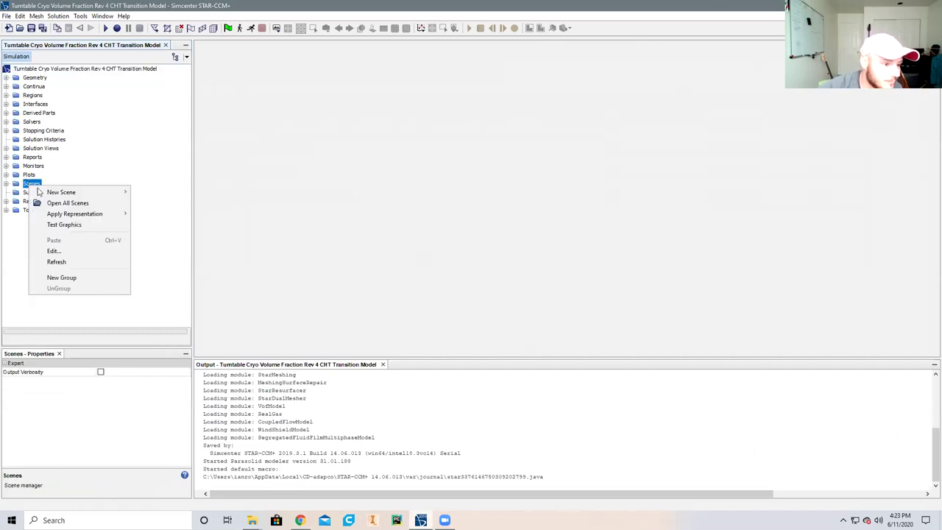
pyautogui.click(66, 203)
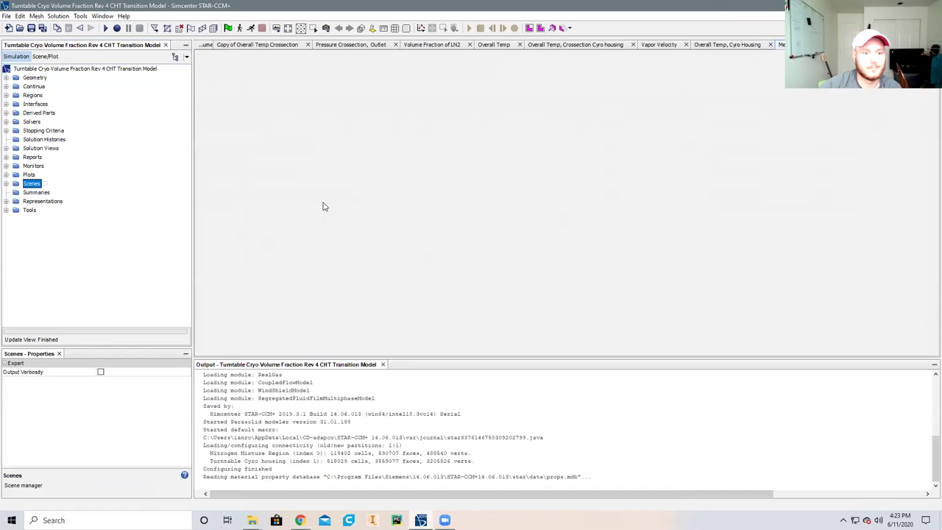
# Examine the cryohousing mesh from above, highlighting the Turntable Cyrohousing.Faces 3 boundary and the Nitrogen Mixture Region's Top boundary
pyautogui.moveTo(621, 216); pyautogui.dragTo(631, 189)
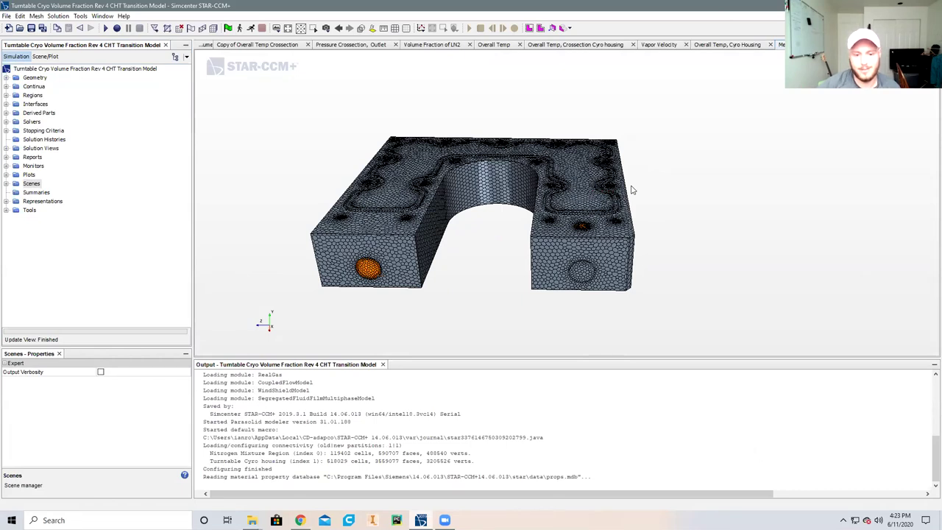
pyautogui.moveTo(631, 190); pyautogui.dragTo(647, 180)
pyautogui.click(610, 241)
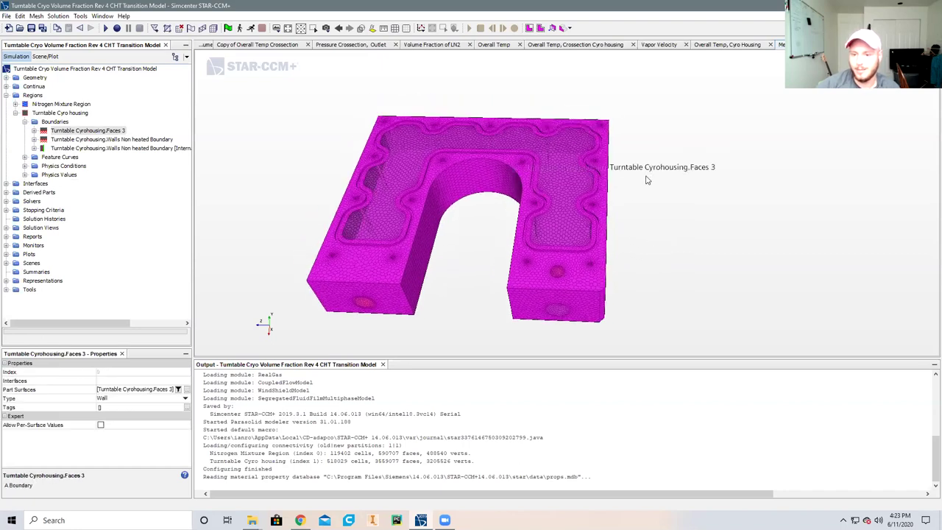
pyautogui.click(564, 154)
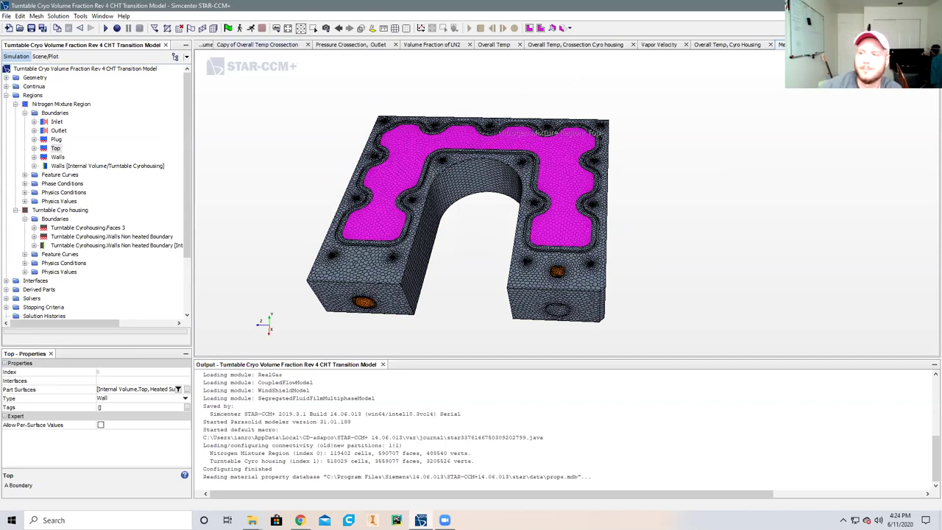
# View the Overall Temp, Cyro Housing scene and examine the velocity vectors around the vertical pipe in the Vapor Velocity scene
pyautogui.click(762, 48)
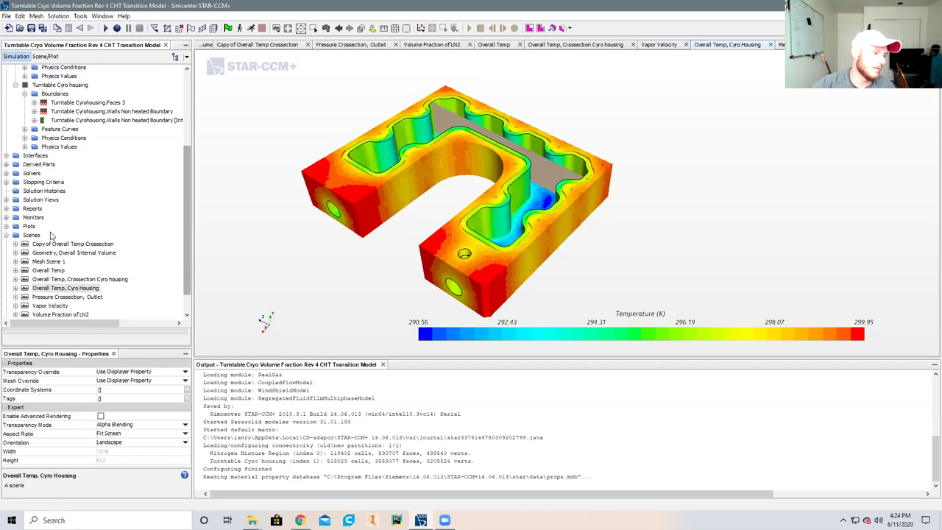
pyautogui.moveTo(186, 197); pyautogui.dragTo(186, 213)
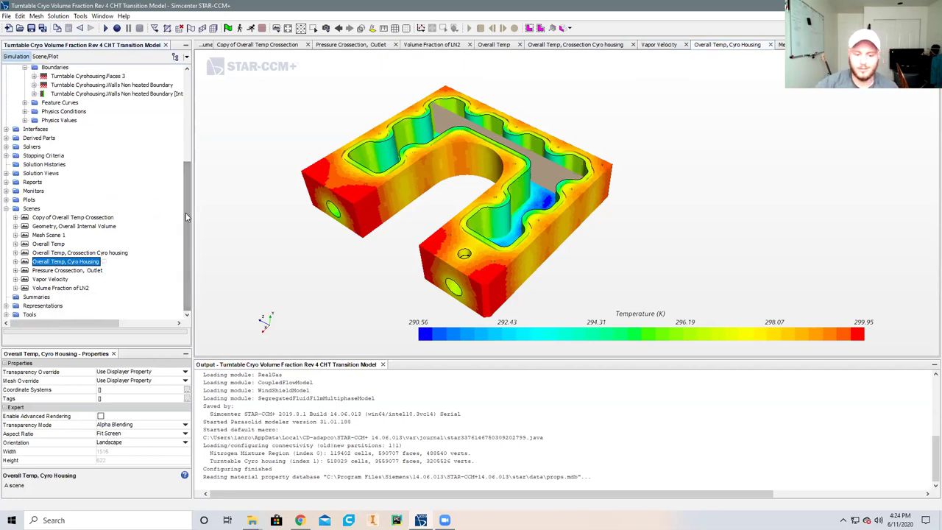
pyautogui.click(660, 45)
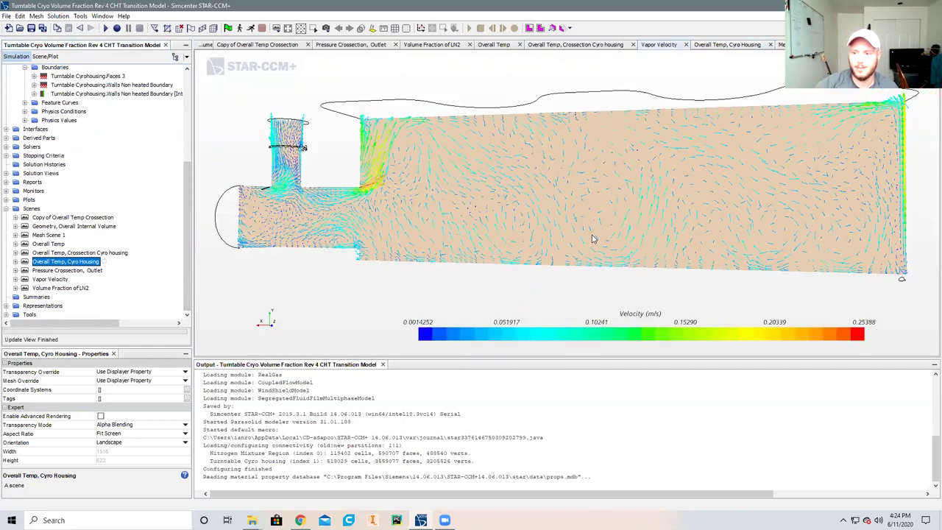
pyautogui.moveTo(594, 238); pyautogui.dragTo(516, 214)
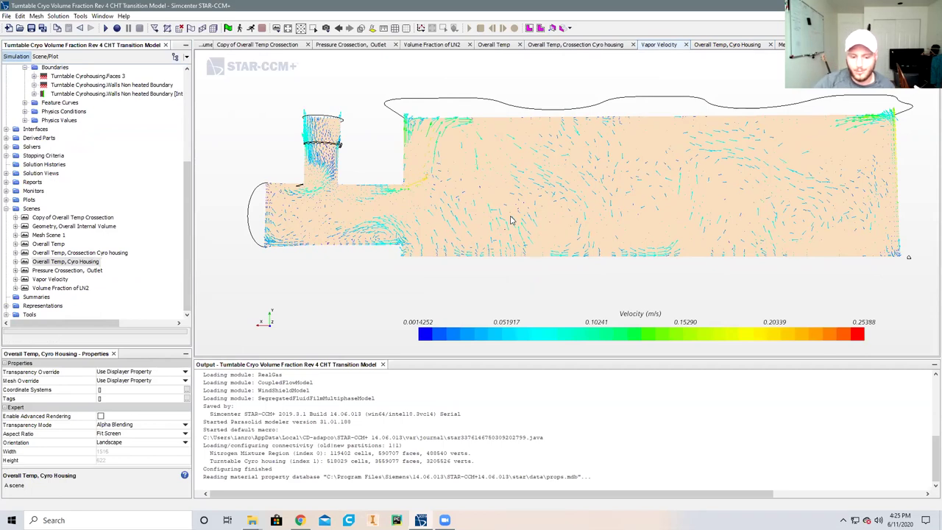
pyautogui.moveTo(478, 231); pyautogui.dragTo(533, 244)
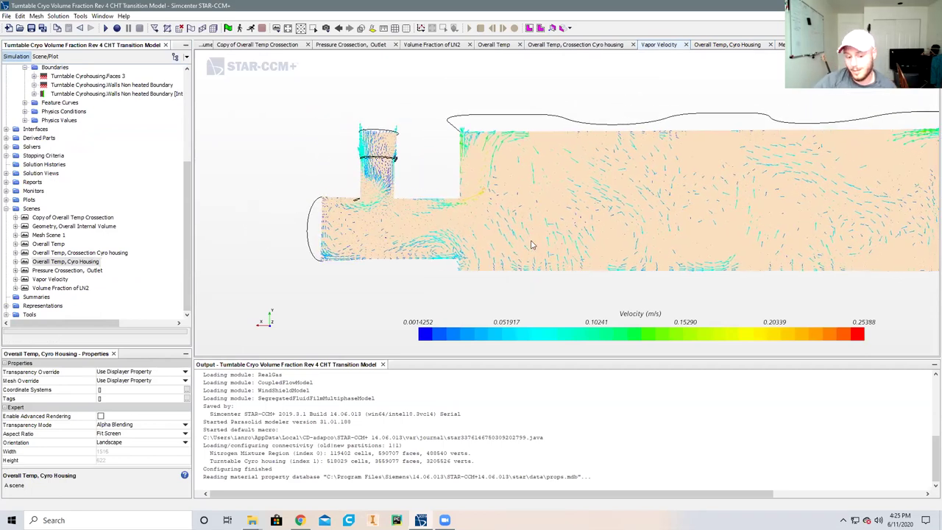
# Examine the velocity vectors along the main reservoir and at its junction with the side pipe in the Vapor Velocity scene
pyautogui.scroll(4, 435, 274)
pyautogui.moveTo(435, 271); pyautogui.dragTo(482, 247)
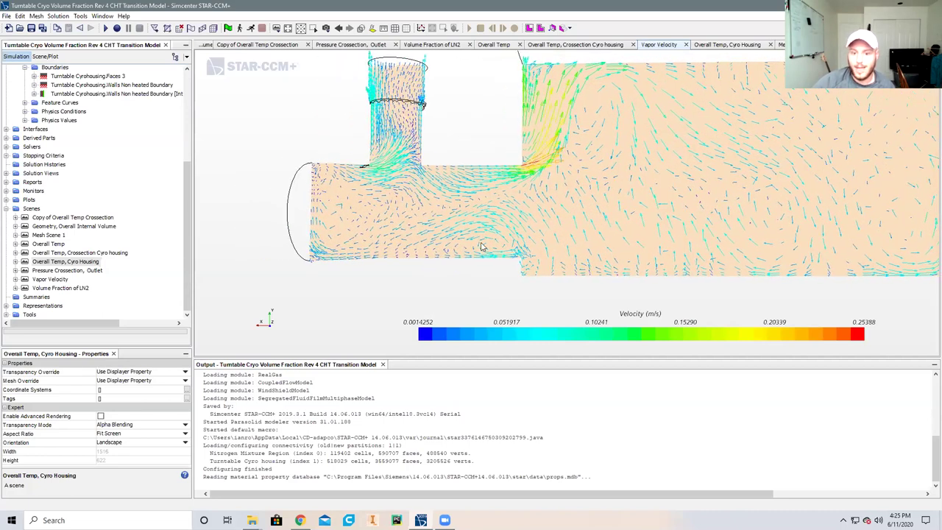
pyautogui.moveTo(610, 244); pyautogui.dragTo(474, 252)
pyautogui.moveTo(722, 225); pyautogui.dragTo(645, 236)
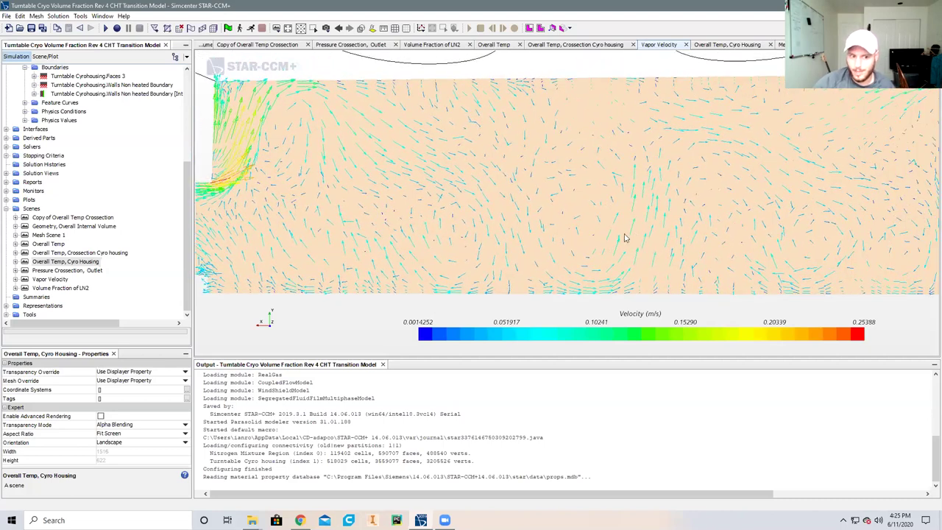
pyautogui.moveTo(465, 197); pyautogui.dragTo(564, 194)
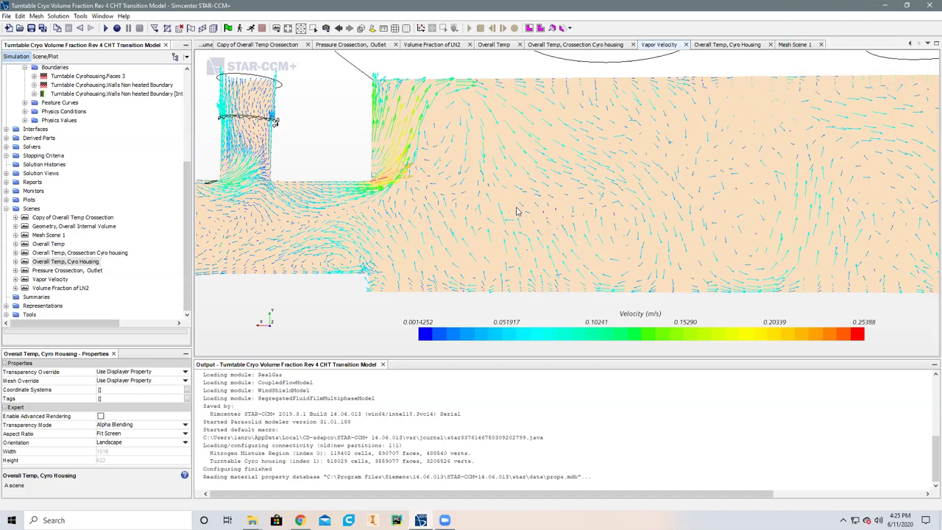
pyautogui.scroll(-5, 444, 149)
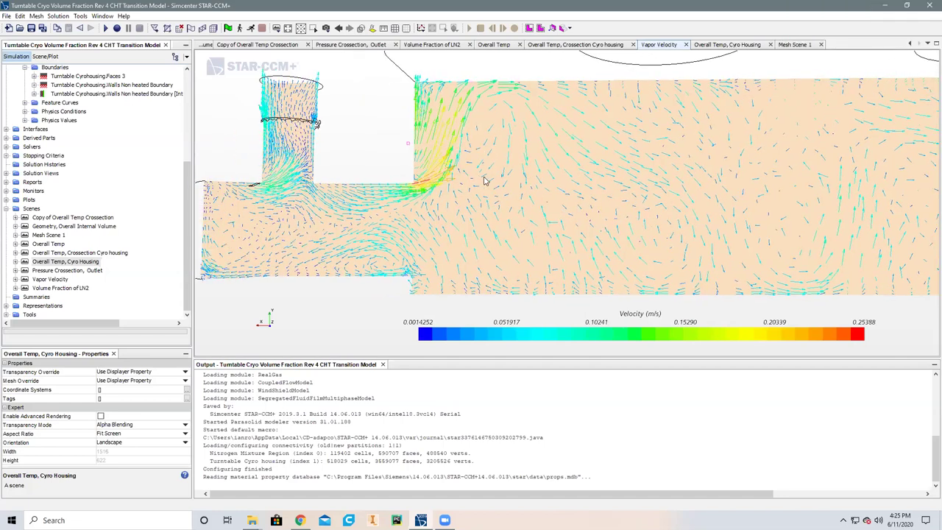
pyautogui.moveTo(517, 204); pyautogui.dragTo(476, 182)
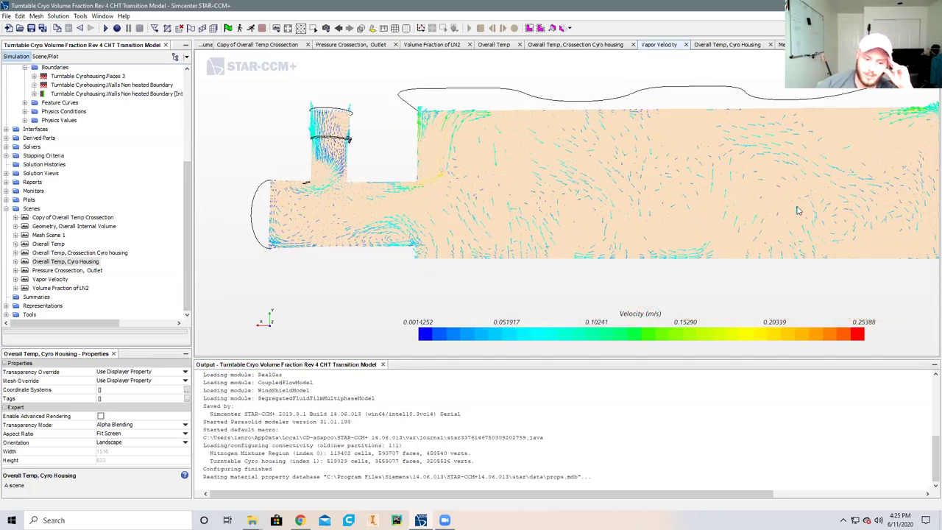
pyautogui.moveTo(799, 211); pyautogui.dragTo(748, 222)
# Expand the Nitrogen Mixture Region's Inlet boundary and display the Copy of Overall Temp Crossection scene
pyautogui.moveTo(186, 171); pyautogui.dragTo(185, 88)
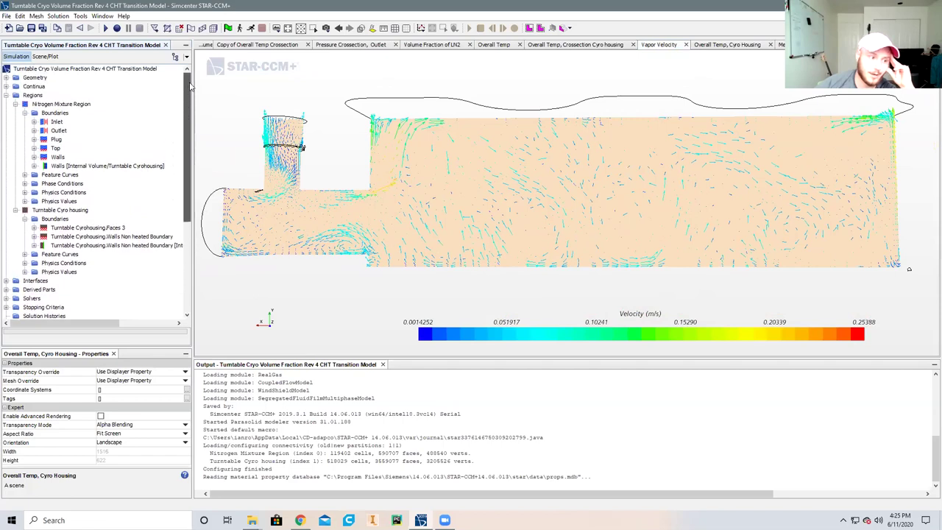
pyautogui.click(34, 121)
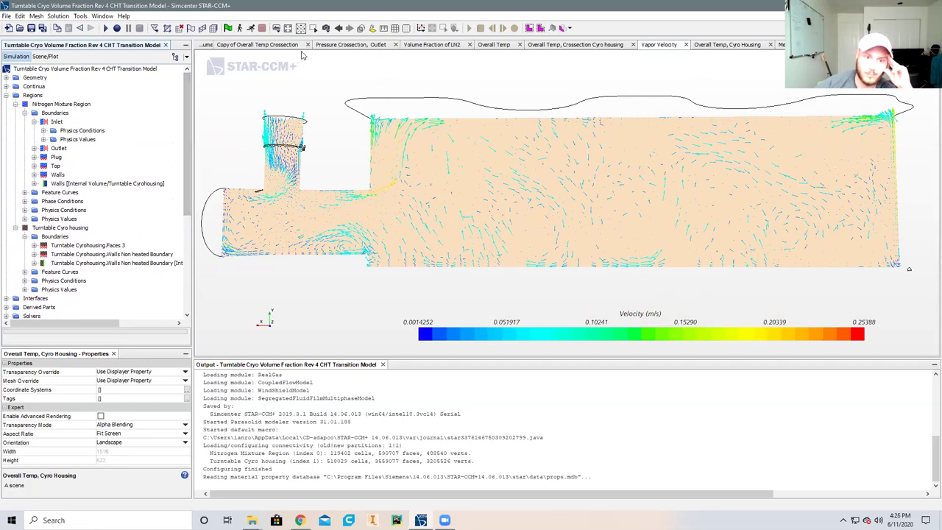
pyautogui.click(277, 46)
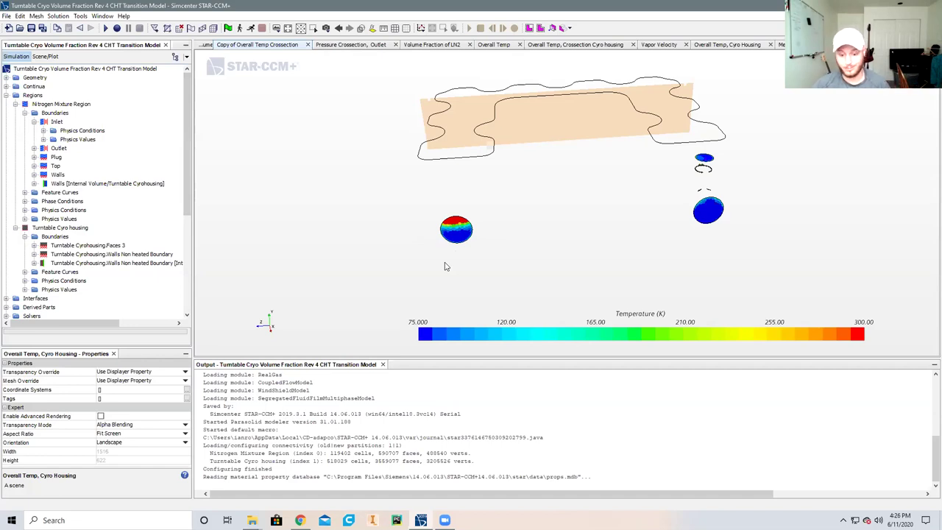
# List the physics models of the LN2/Vapor Mixture continuum and highlight them all from Eulerian Multiphase to Wall Distance
pyautogui.click(6, 87)
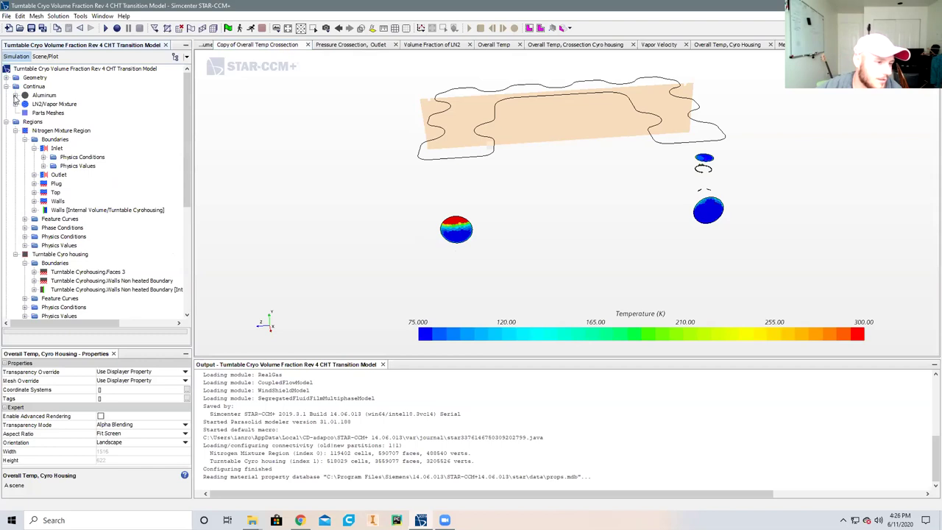
pyautogui.click(15, 104)
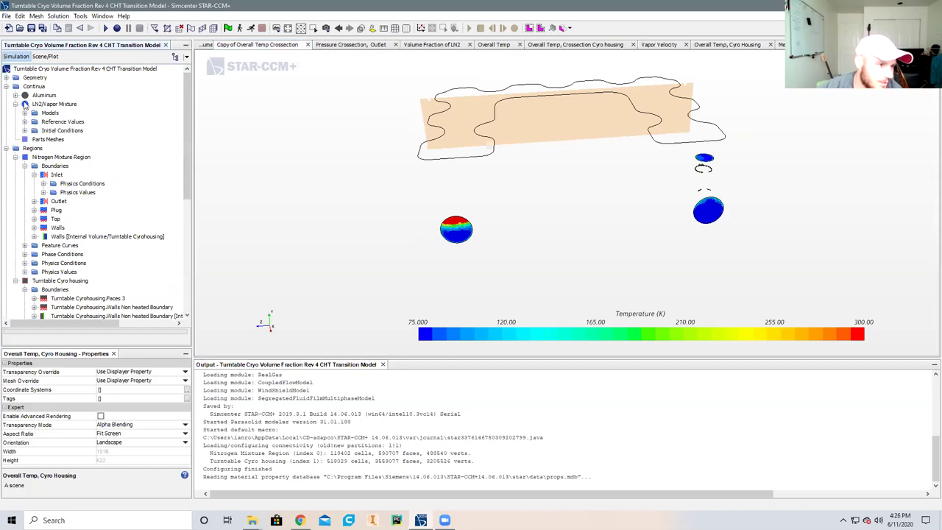
pyautogui.click(24, 113)
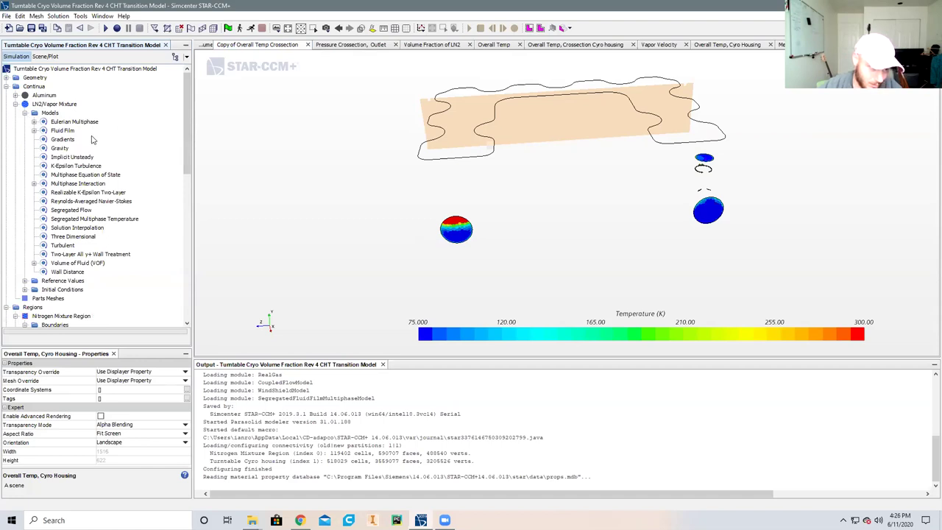
pyautogui.click(71, 123)
pyautogui.keyDown('shift'); pyautogui.click(76, 273); pyautogui.keyUp('shift')
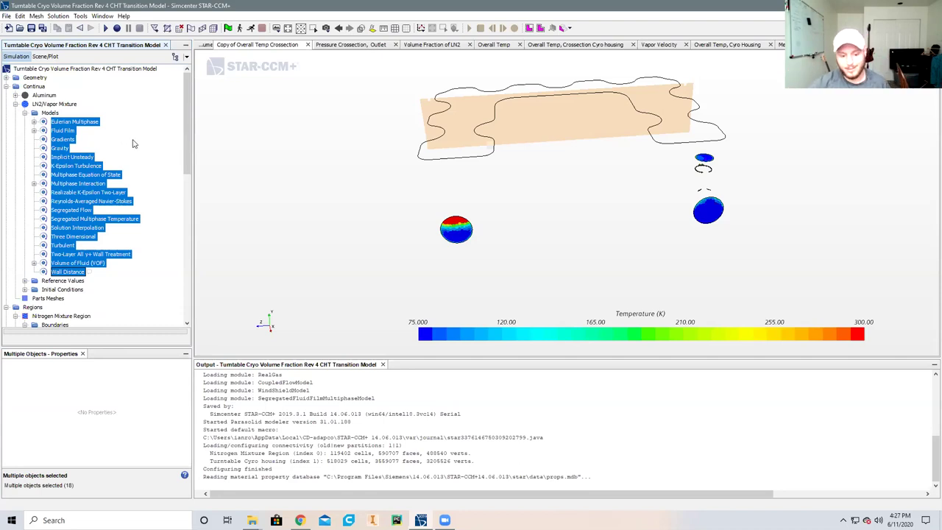
# Highlight the LN2/Vapor Mixture's Implicit Unsteady model and list the Aluminum continuum's models
pyautogui.click(16, 95)
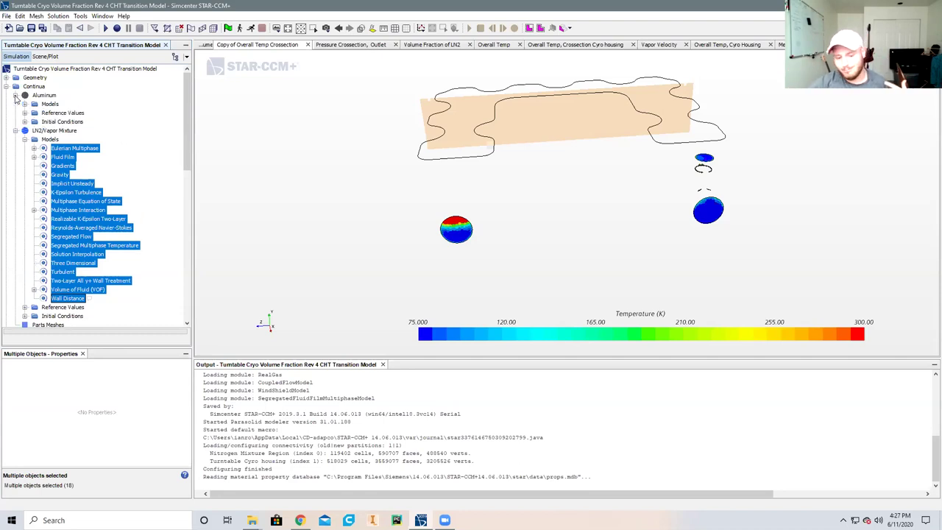
pyautogui.click(79, 185)
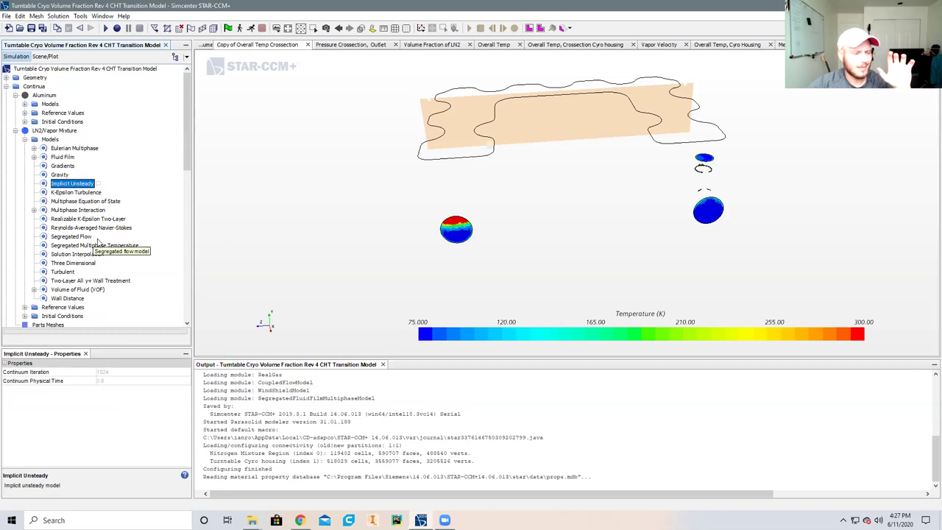
pyautogui.click(25, 104)
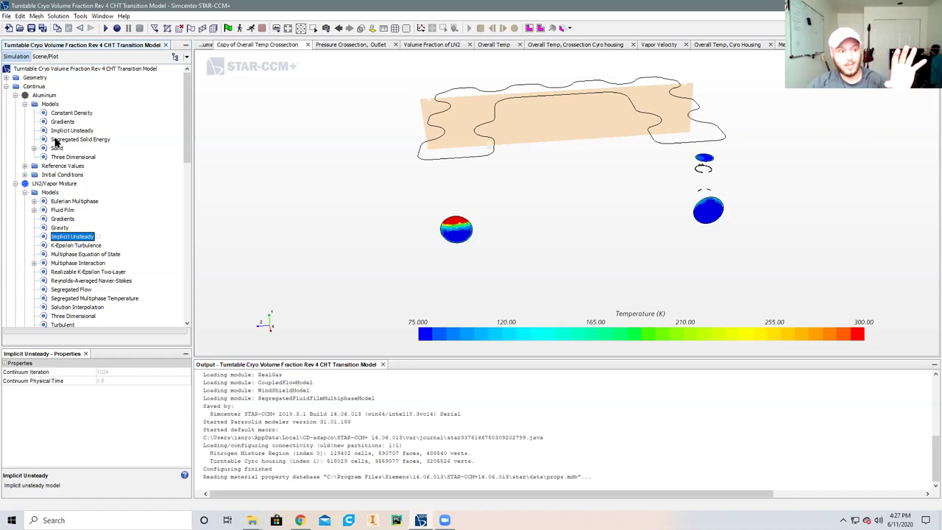
# Look through the simulation tree past the regions and list the reports set up for the simulation
pyautogui.scroll(-1, 95, 237)
pyautogui.scroll(-6, 94, 237)
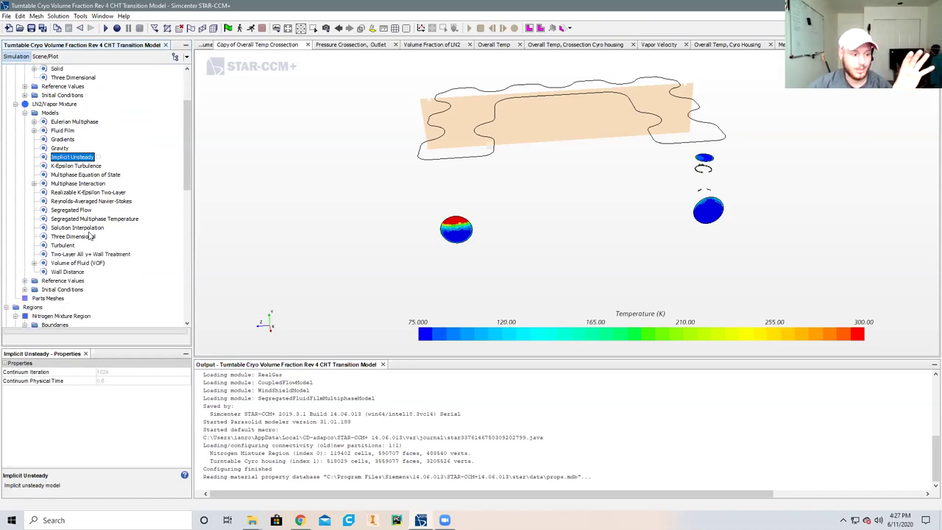
pyautogui.scroll(-2, 76, 250)
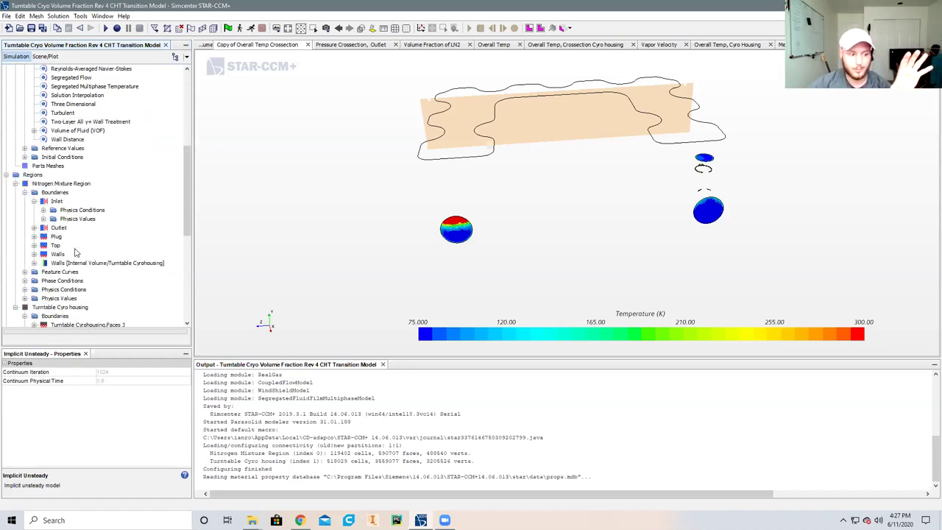
pyautogui.scroll(-2, 55, 223)
pyautogui.scroll(-4, 54, 223)
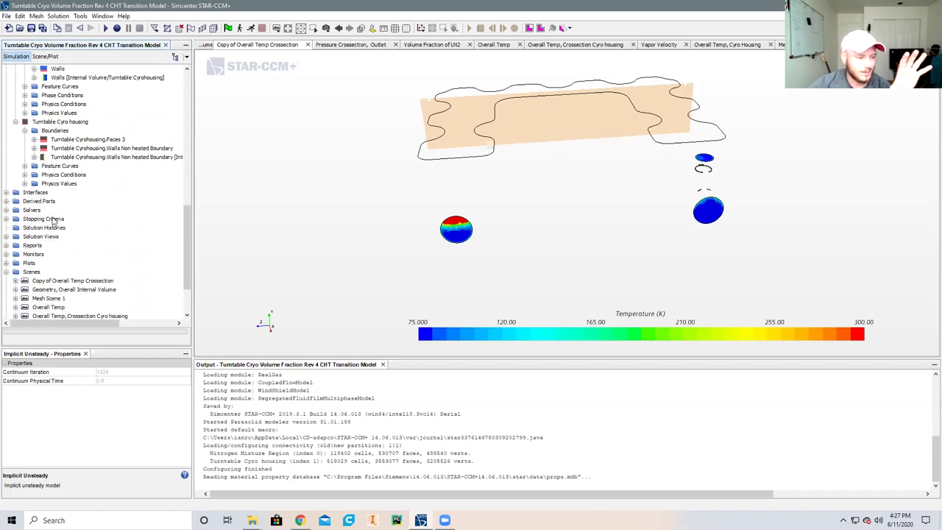
pyautogui.click(6, 245)
pyautogui.scroll(-3, 155, 250)
pyautogui.scroll(-2, 154, 251)
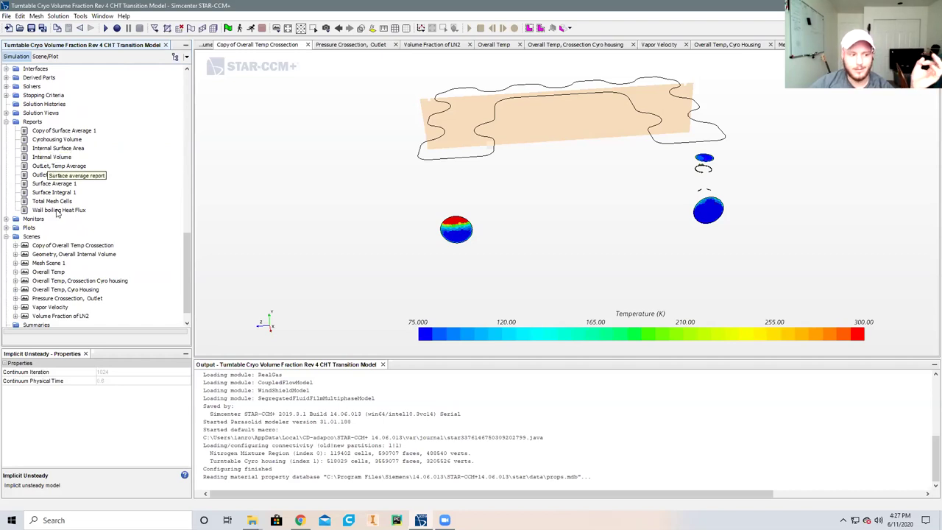
# View the pressure distribution in the Pressure Crossection, Outlet scene and return to the region boundaries in the simulation tree
pyautogui.click(33, 237)
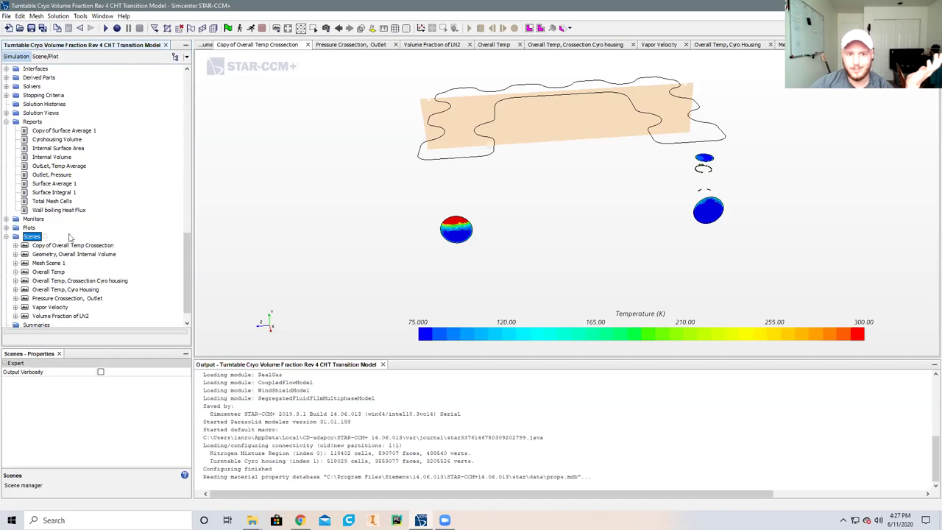
pyautogui.click(344, 48)
pyautogui.moveTo(478, 180)
pyautogui.mouseDown()
pyautogui.moveTo(471, 176)
pyautogui.moveTo(491, 177)
pyautogui.moveTo(465, 193)
pyautogui.mouseUp()
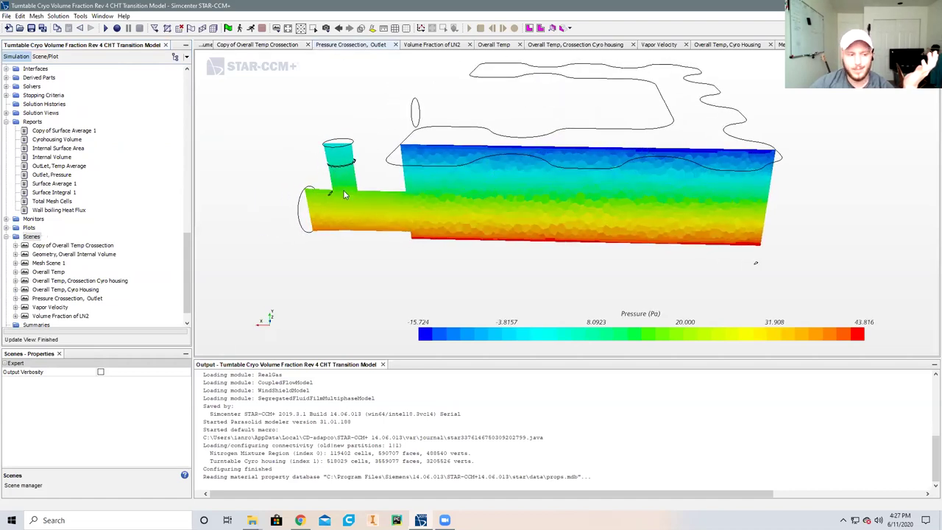
pyautogui.moveTo(189, 267); pyautogui.dragTo(212, 194)
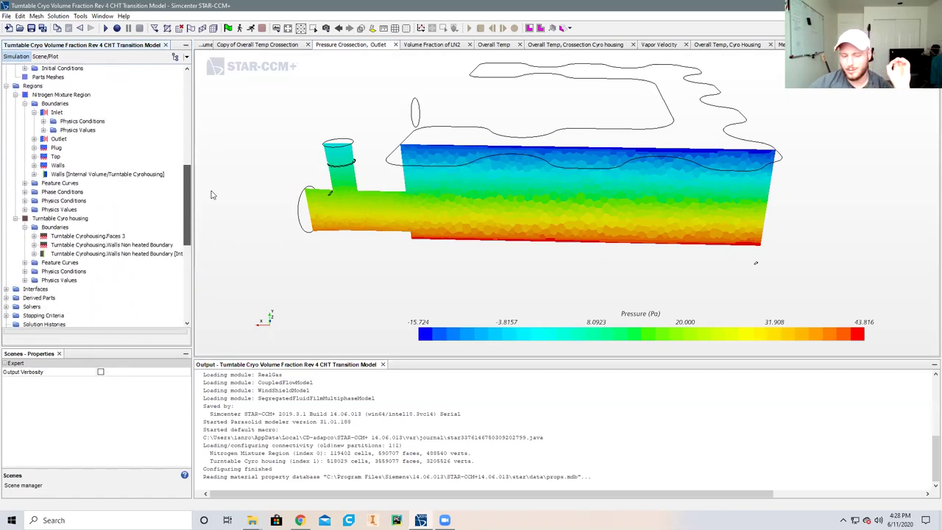
pyautogui.moveTo(211, 194); pyautogui.dragTo(211, 194)
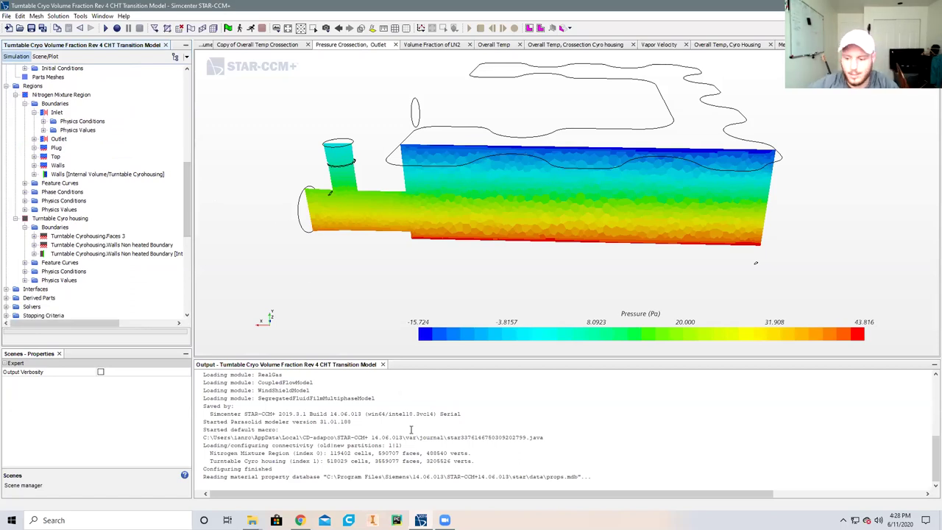
# Switch to Google Drive and open the starred 2019-2020 Thermal Capstone folder
pyautogui.hotkey('alt', 'Tab')
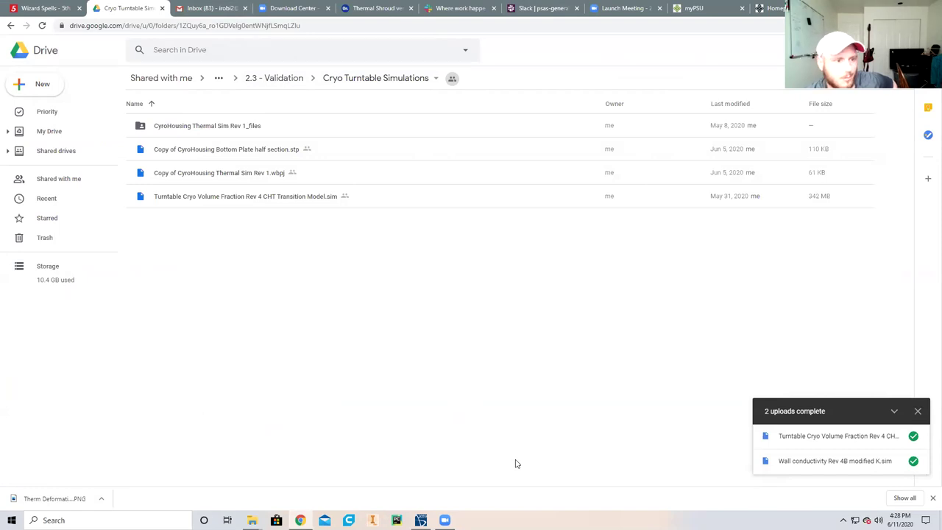
pyautogui.hotkey('alt', 'Left')
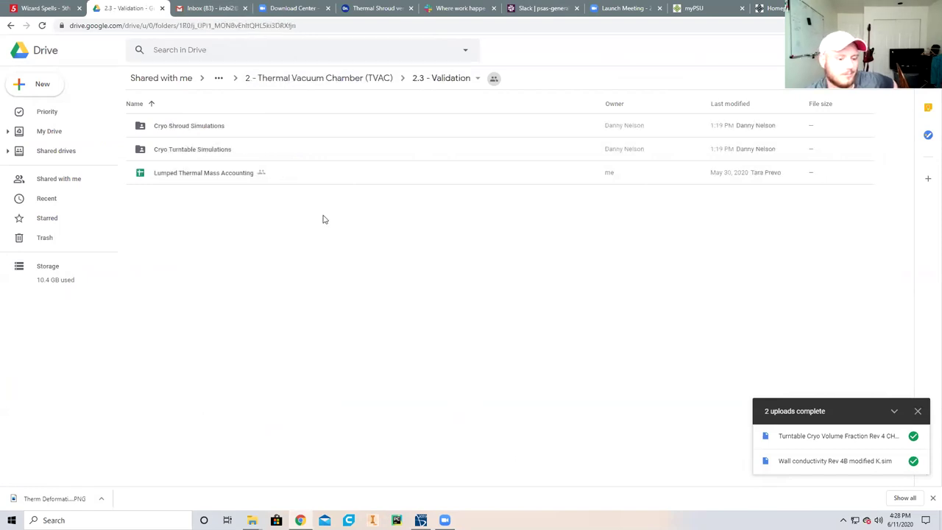
pyautogui.click(171, 81)
pyautogui.click(45, 219)
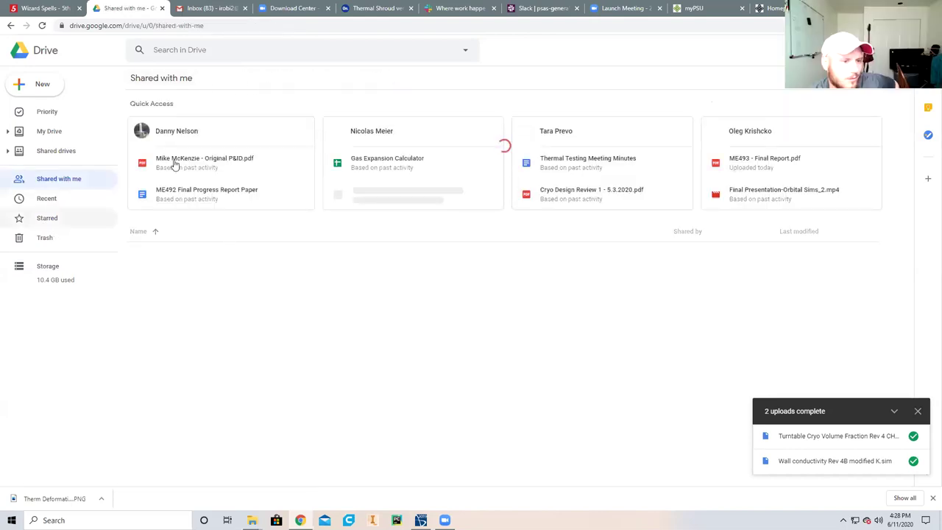
pyautogui.doubleClick(195, 124)
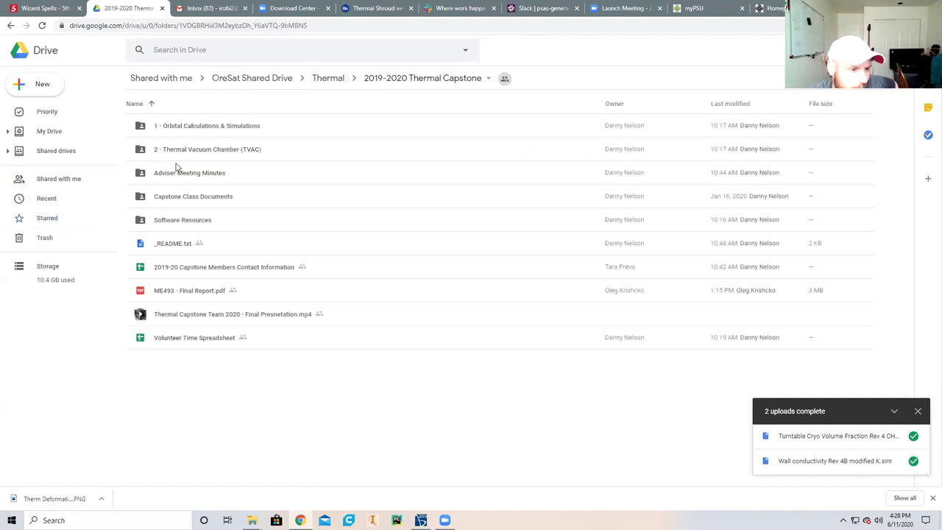
# Look into the Capstone Class Documents folder and return to the 2019-2020 Thermal Capstone folder
pyautogui.click(173, 200)
pyautogui.doubleClick(173, 200)
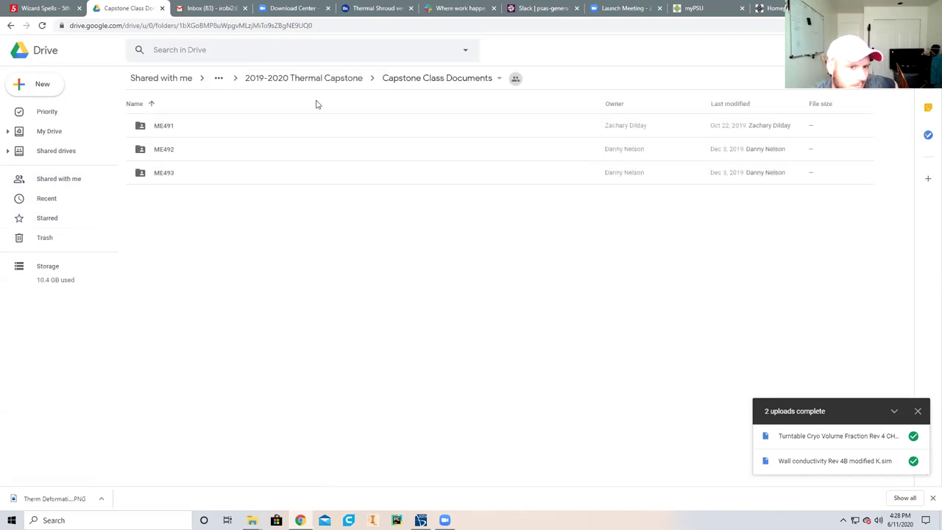
pyautogui.click(326, 79)
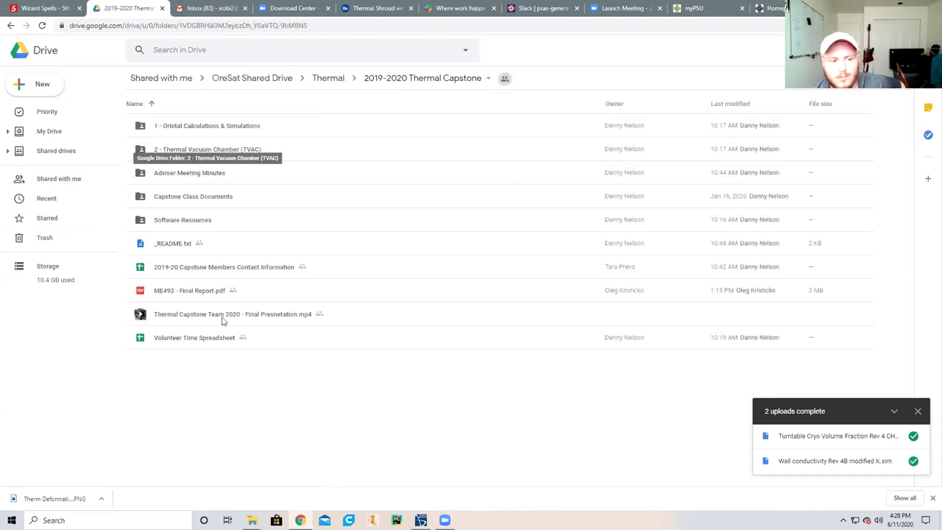
# Open ME493 - Final Report.pdf and go to the shroud stress and deformation figures on page 25
pyautogui.click(215, 292)
pyautogui.doubleClick(215, 292)
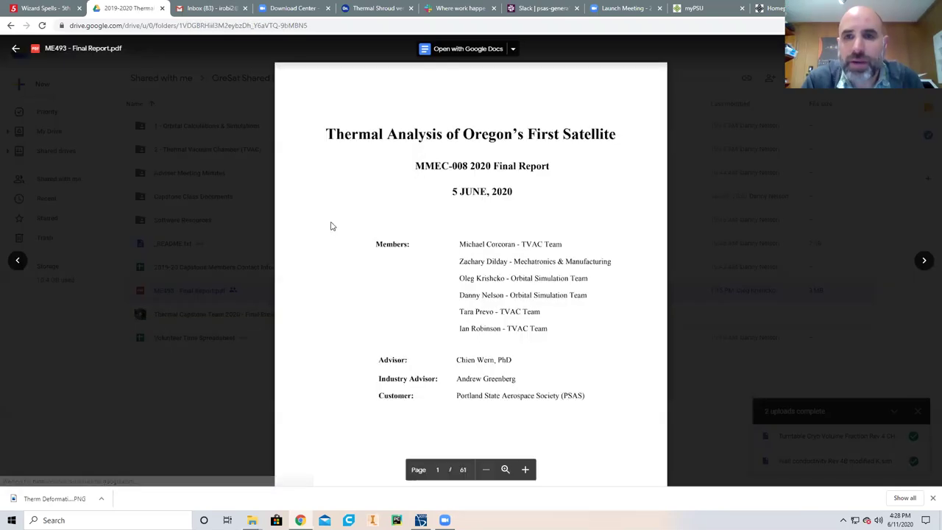
pyautogui.scroll(-15, 346, 224)
pyautogui.scroll(-20, 357, 228)
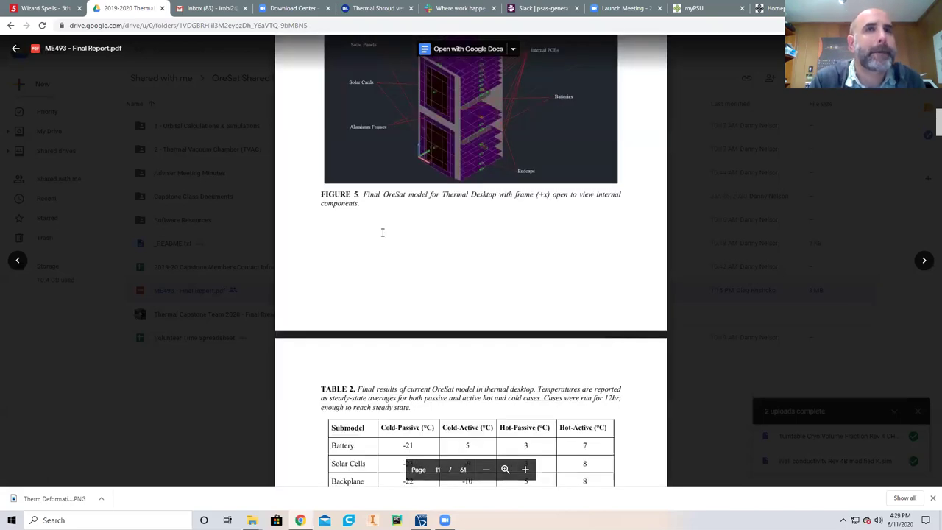
pyautogui.scroll(-20, 404, 245)
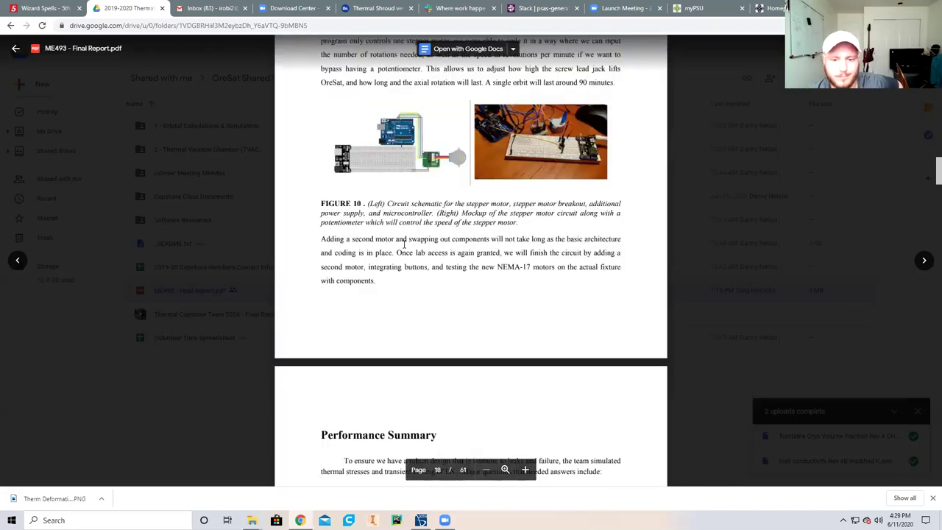
pyautogui.scroll(-10, 404, 245)
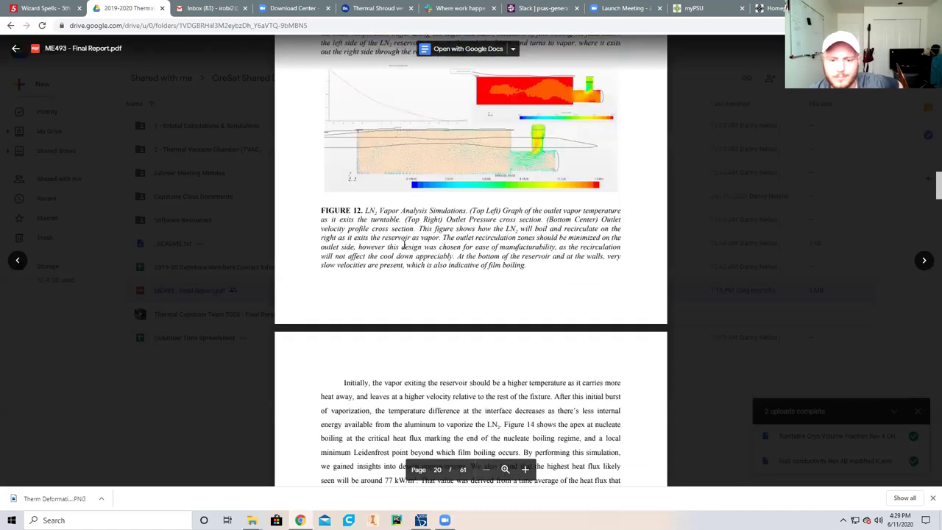
pyautogui.scroll(-20, 404, 244)
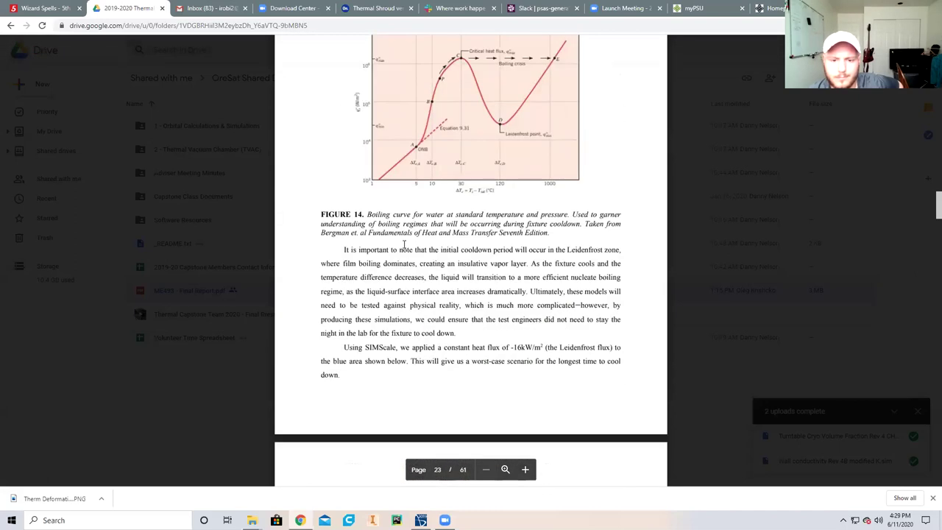
pyautogui.scroll(-15, 404, 245)
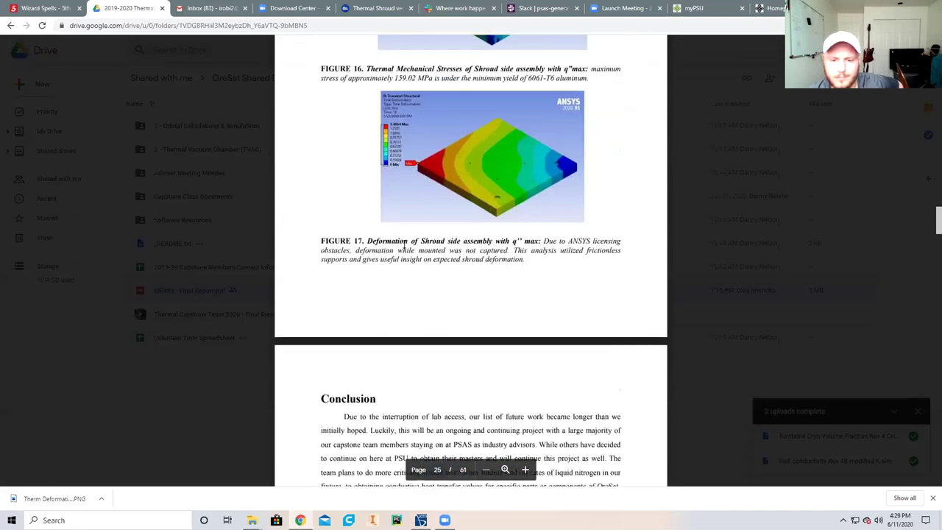
# Examine Figures 16 and 17, the ANSYS thermal mechanical stress and deformation plots of the shroud side assembly
pyautogui.scroll(4, 404, 249)
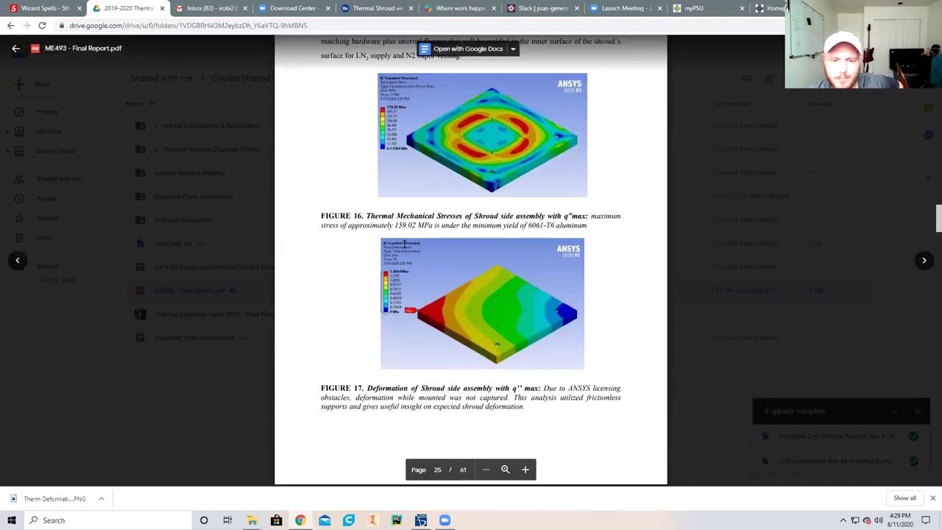
pyautogui.scroll(1, 401, 248)
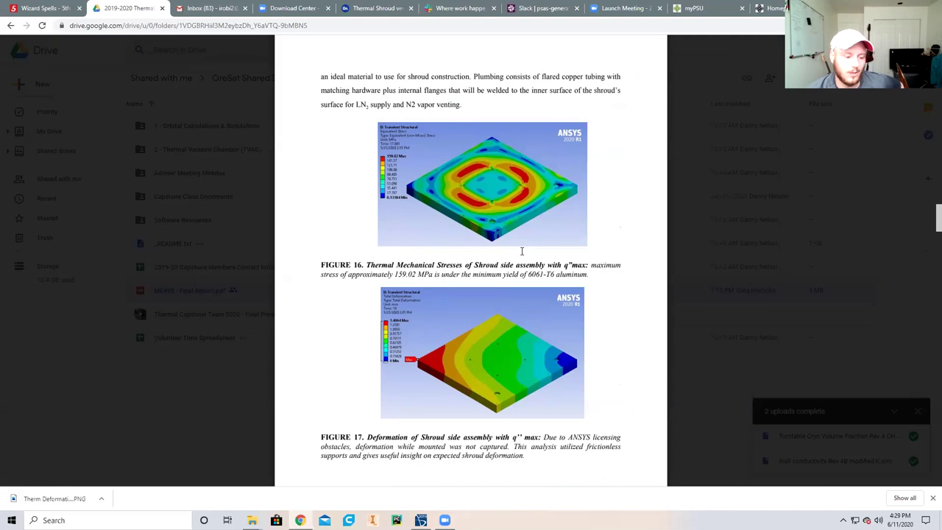
pyautogui.scroll(1, 522, 251)
pyautogui.scroll(-2, 522, 251)
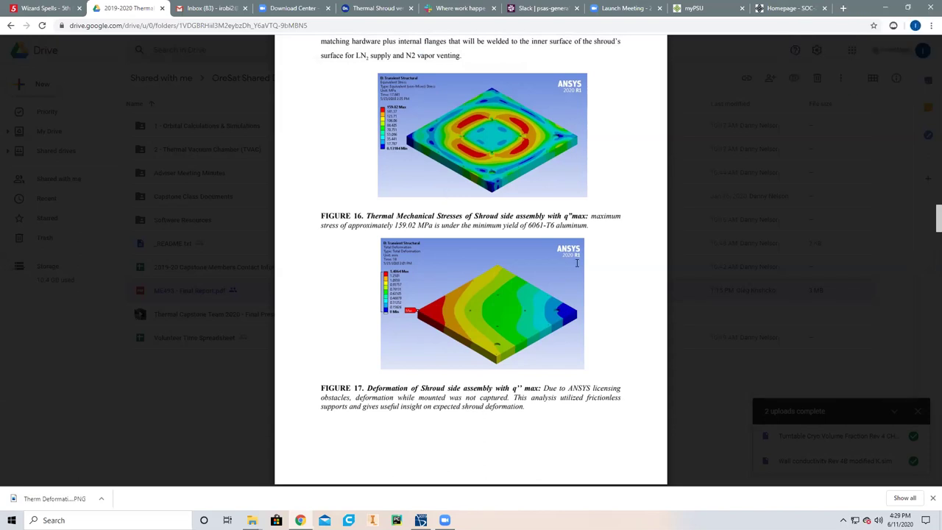
pyautogui.scroll(1, 507, 203)
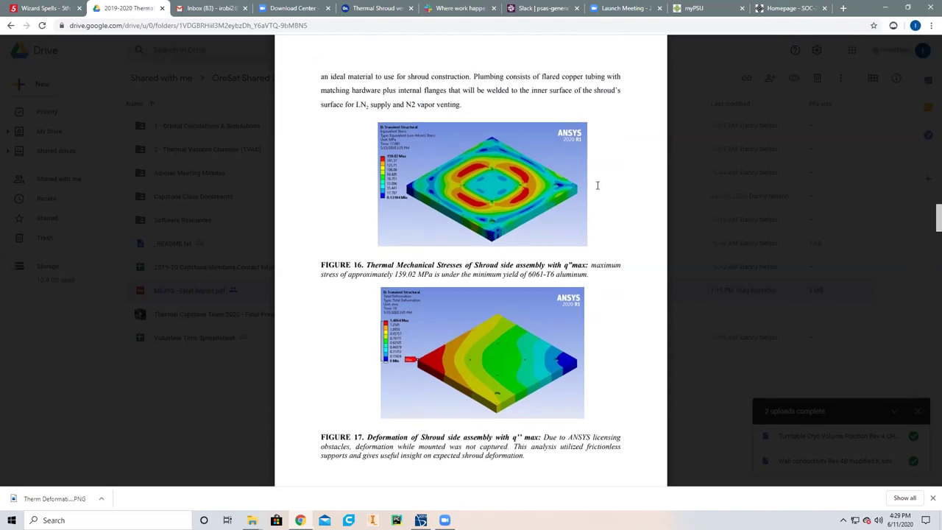